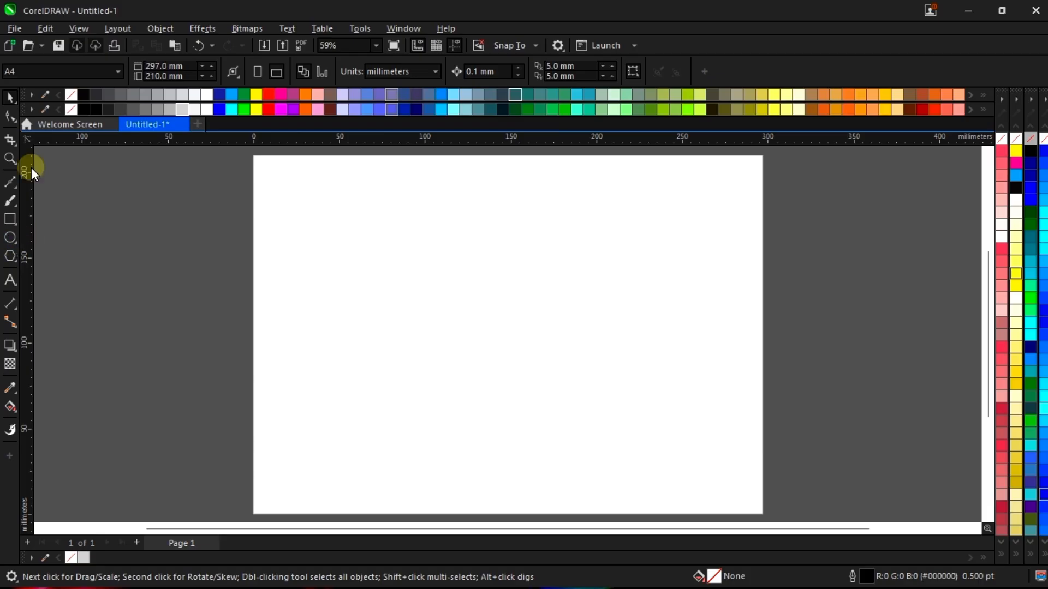
Draw a perfect circle about 129 mm in diameter on the page
left_click(10, 238)
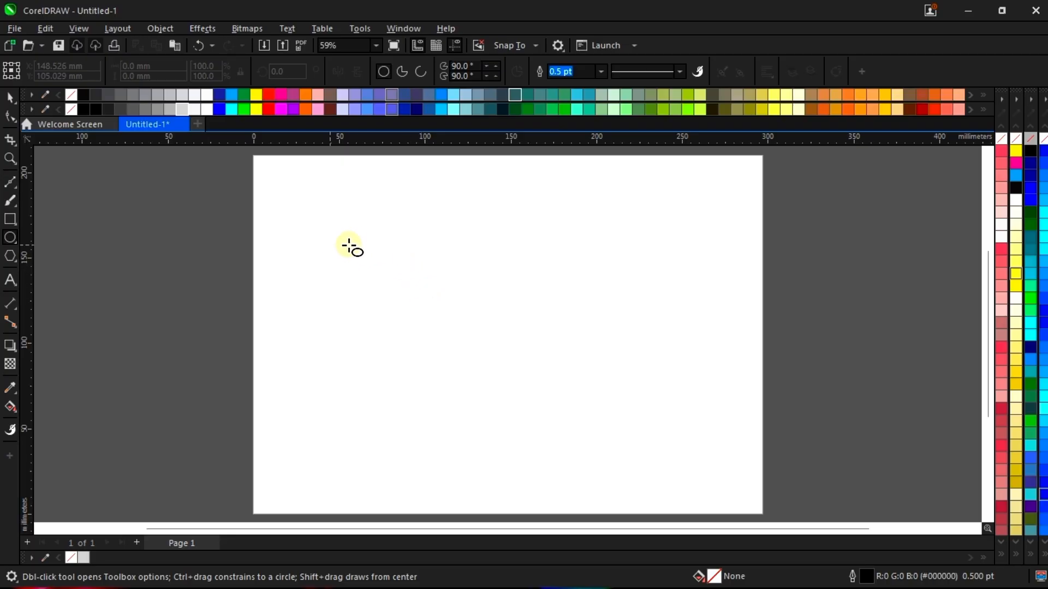
mouse_move(355, 245)
left_mouse_down()
mouse_move(418, 322)
mouse_move(577, 462)
left_mouse_up()
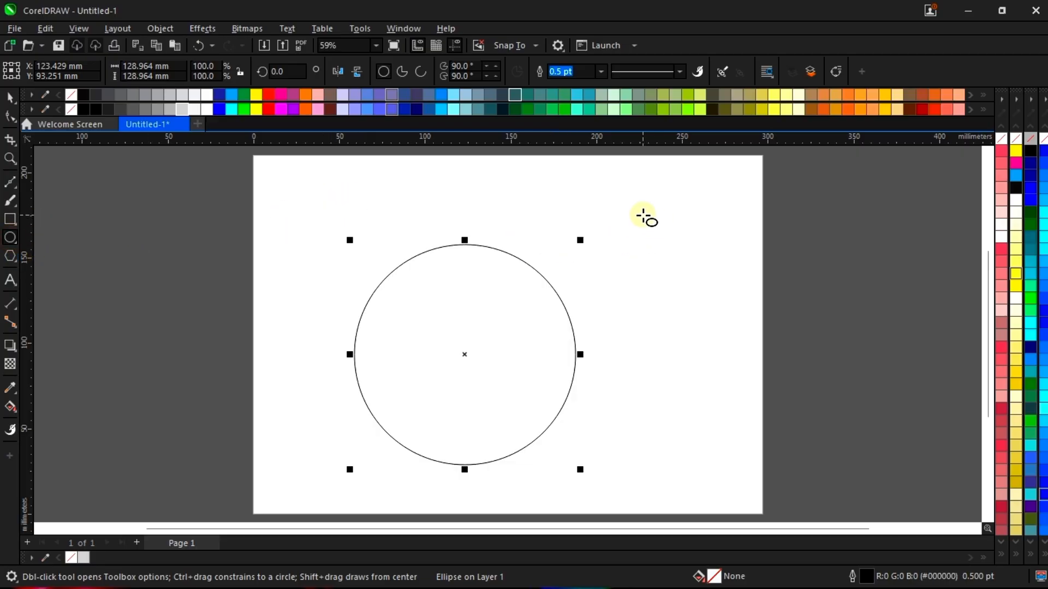
left_click_drag(644, 216, 800, 335)
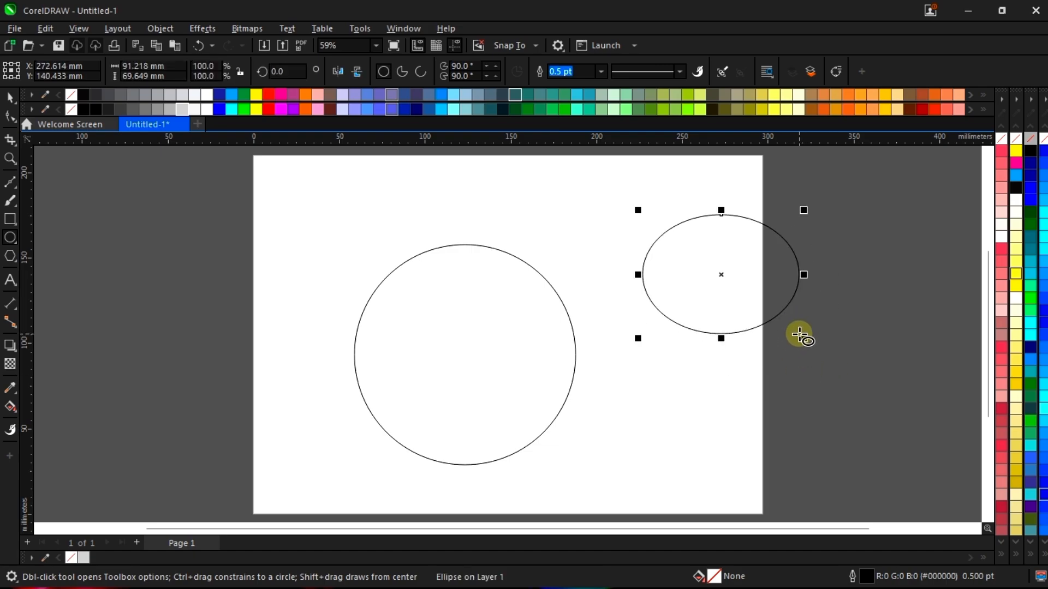
key("space")
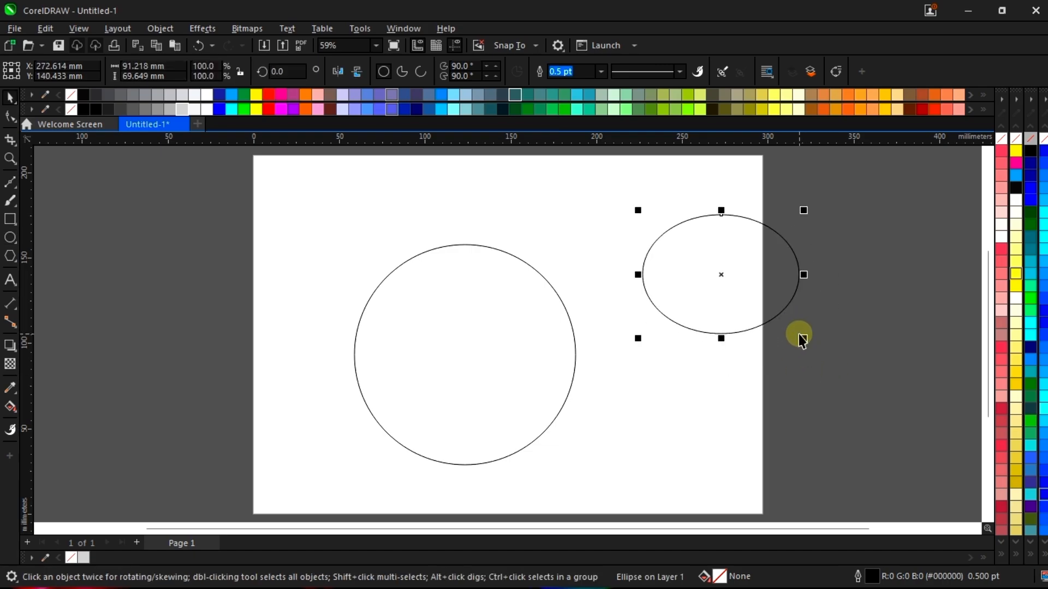
key("Delete")
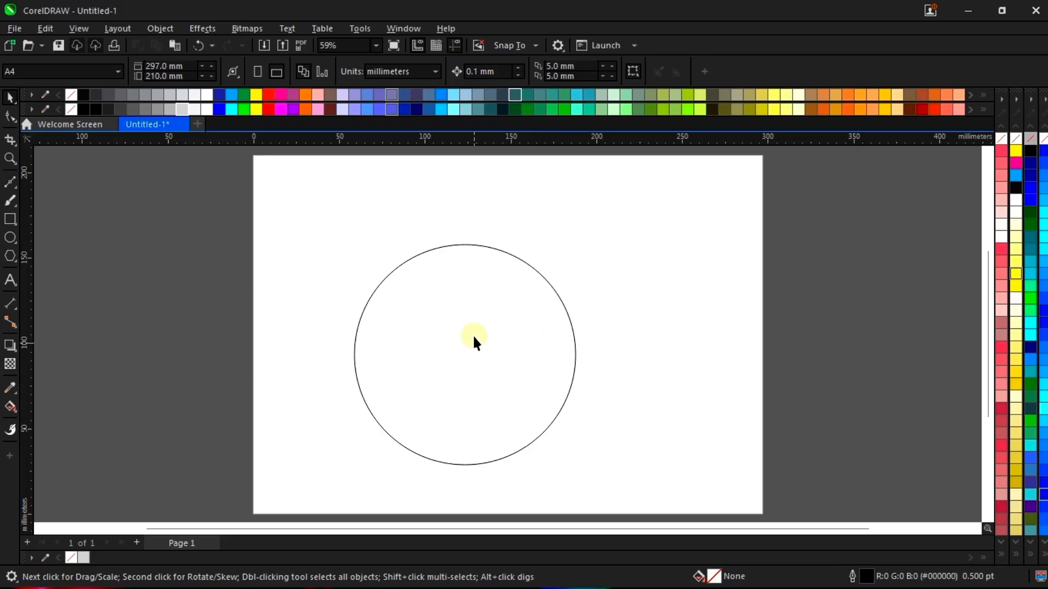
Select the circle and centre it on the page
left_click_drag(474, 342, 430, 370)
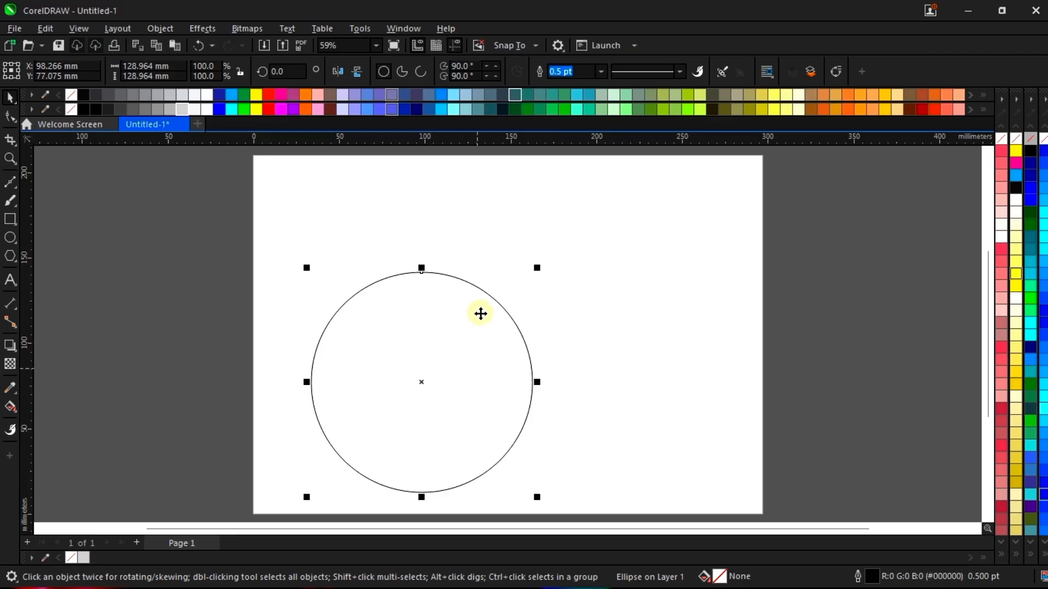
key("p")
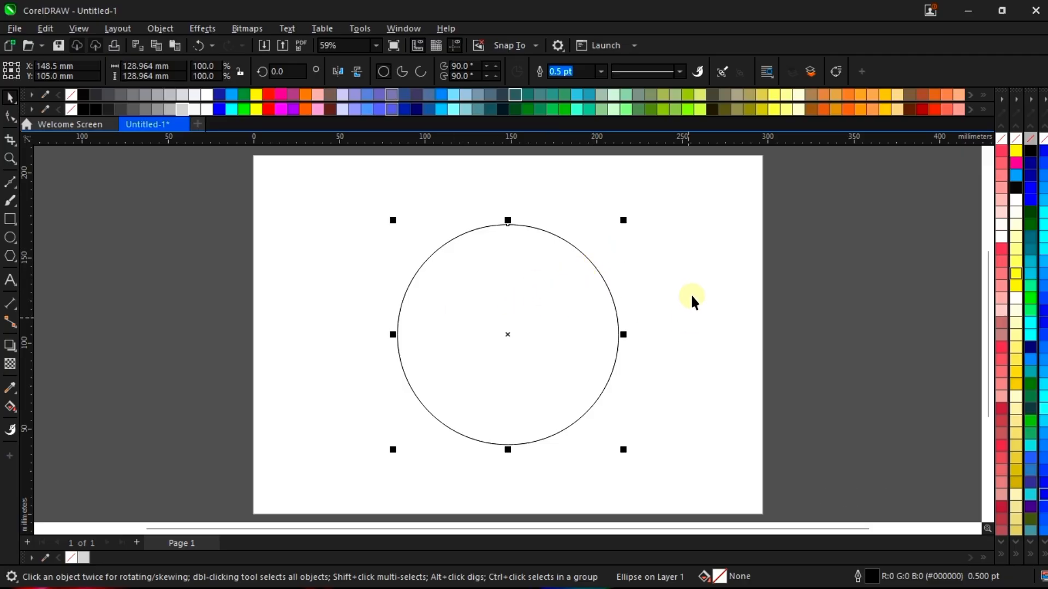
left_click(524, 327)
left_click(552, 337)
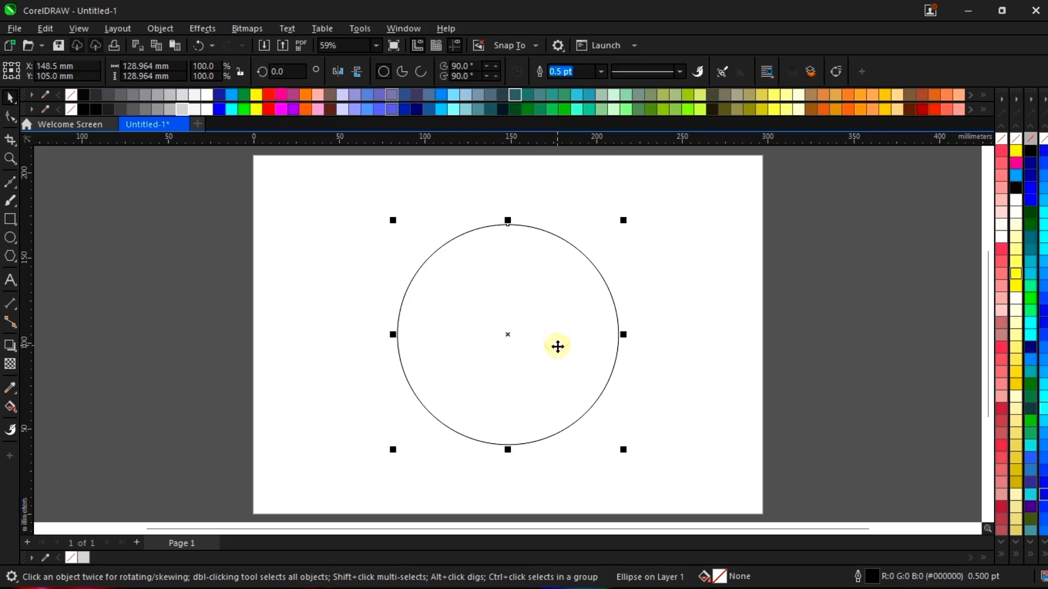
Draw a straight vertical Bézier line about 157 mm long that crosses the circle and extends past it at both ends
scroll(554, 344, "up", 1)
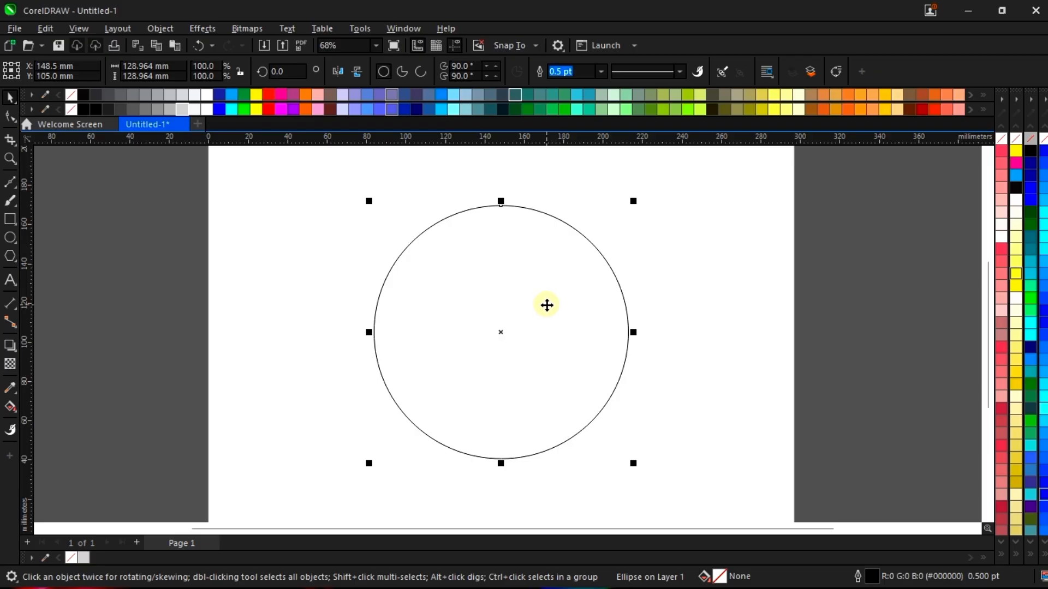
left_click(10, 182)
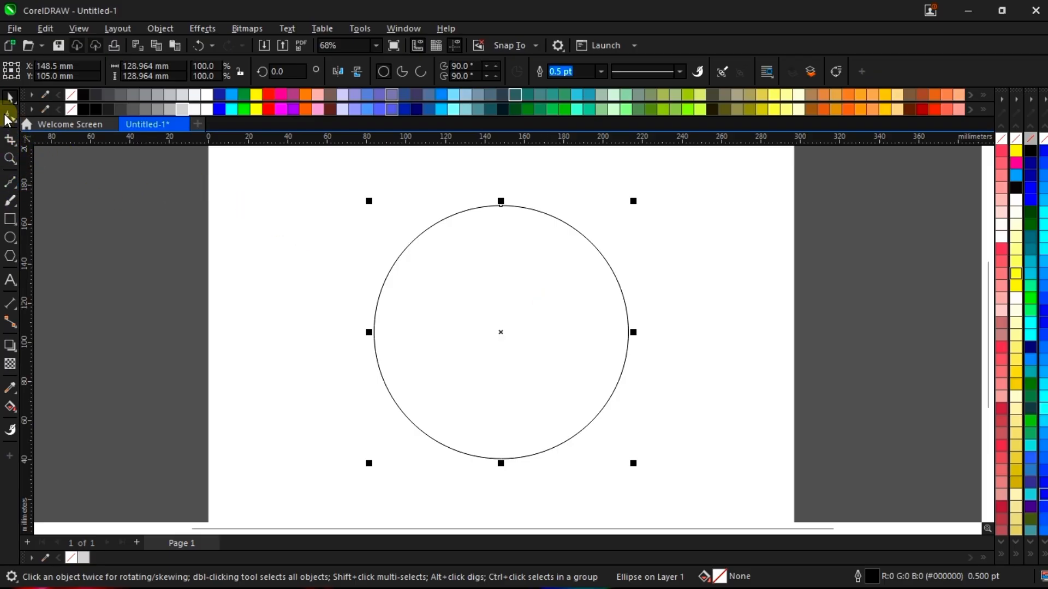
left_click(16, 198)
left_click(14, 187)
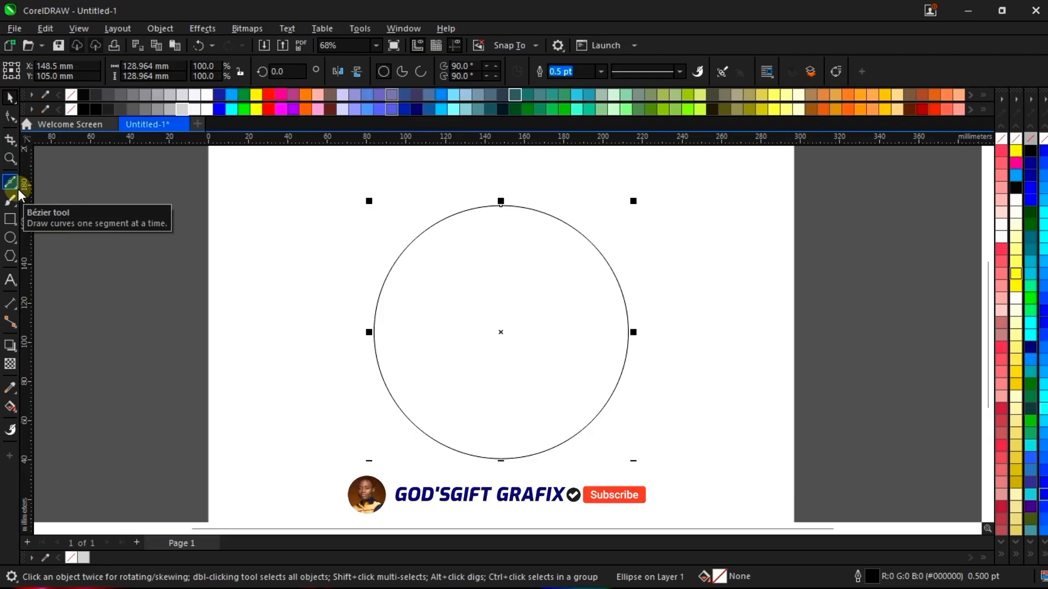
left_click(18, 189)
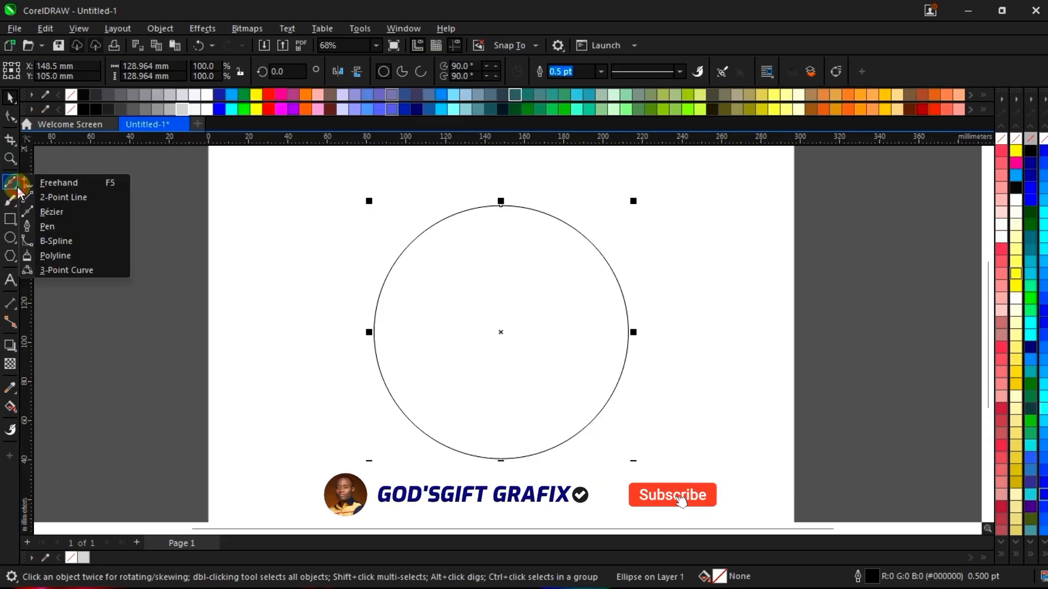
left_click(55, 212)
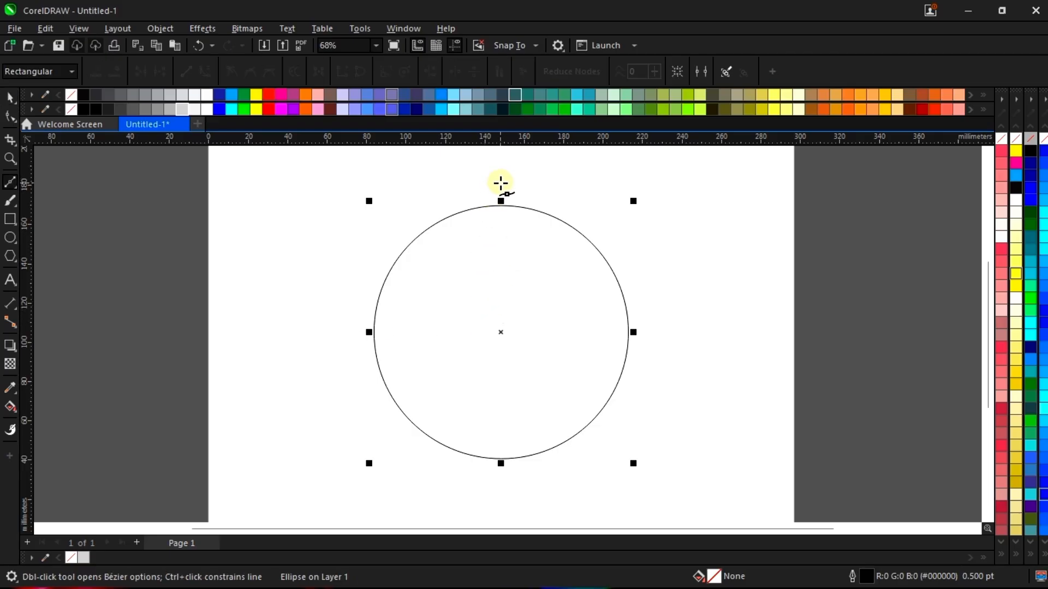
left_click(535, 179)
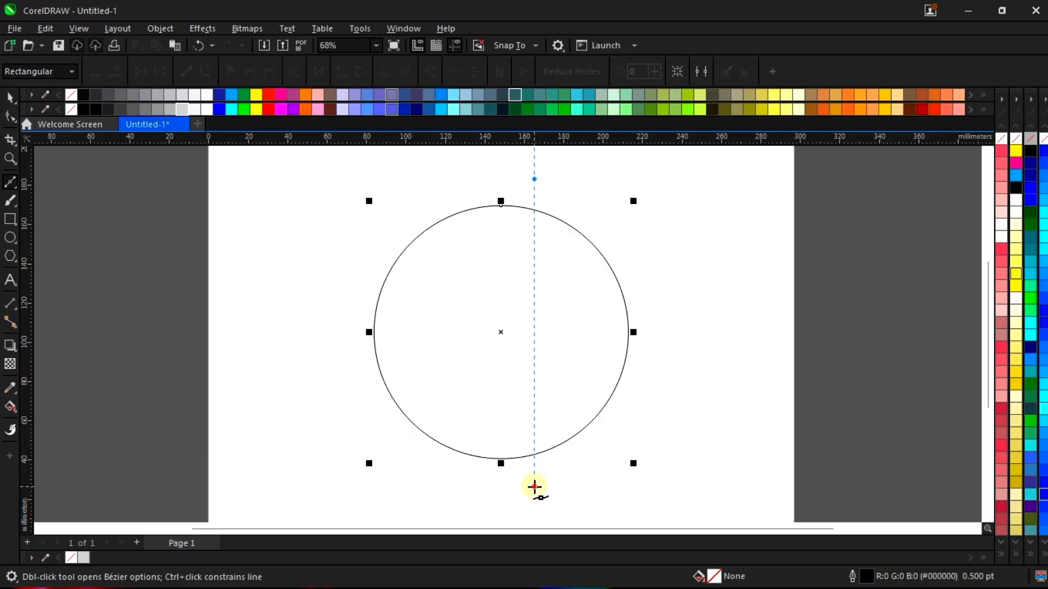
left_click(534, 487)
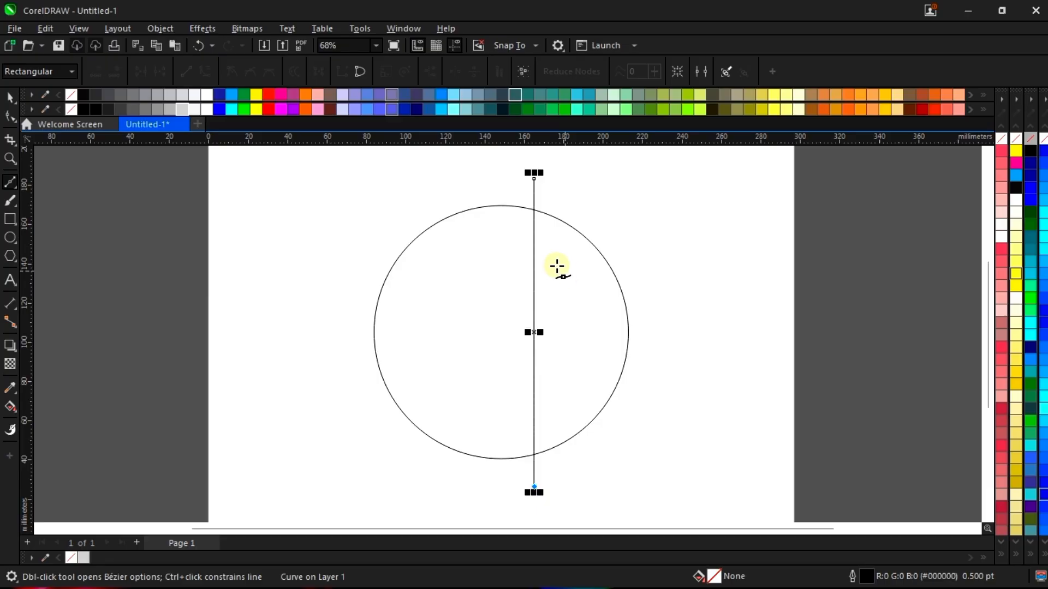
Centre the vertical line on the page so it runs through the middle of the circle
key("space")
scroll(525, 260, "up", 1)
scroll(526, 262, "down", 1)
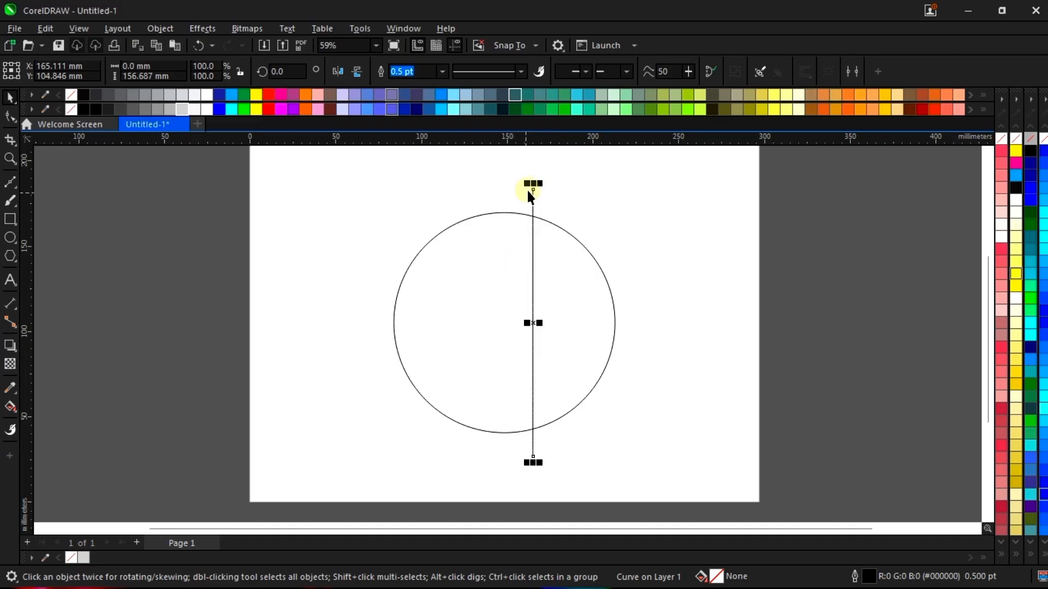
key("p")
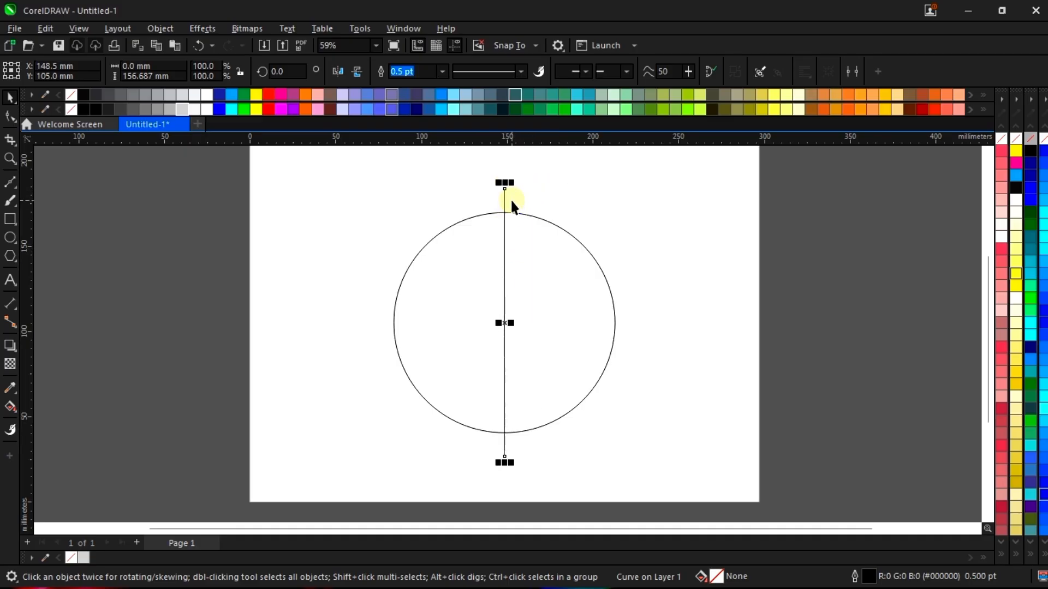
Set the vertical line's outline width to 4 pt
scroll(510, 198, "up", 1)
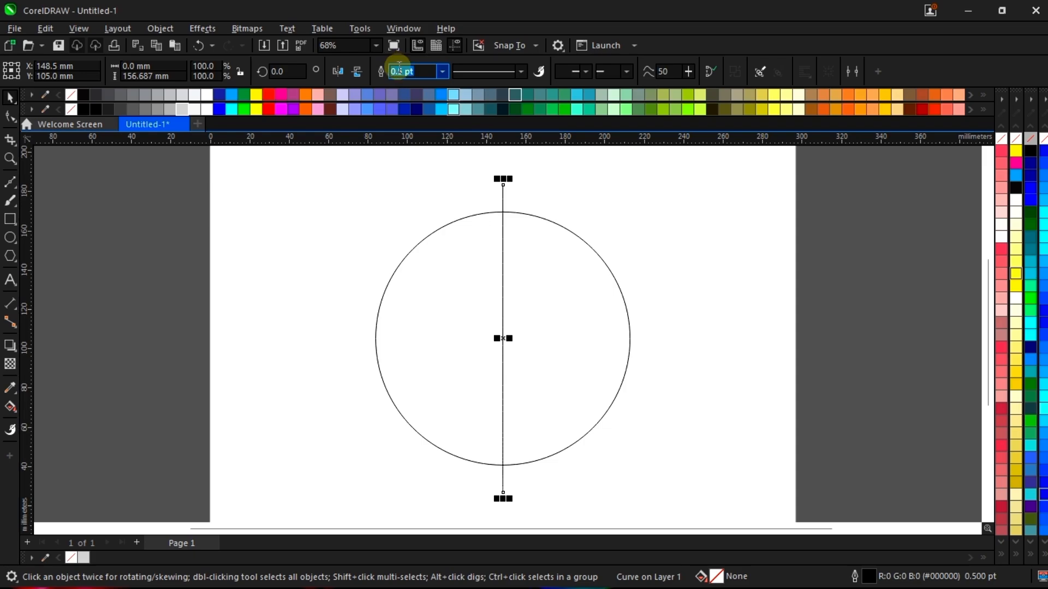
left_click(444, 72)
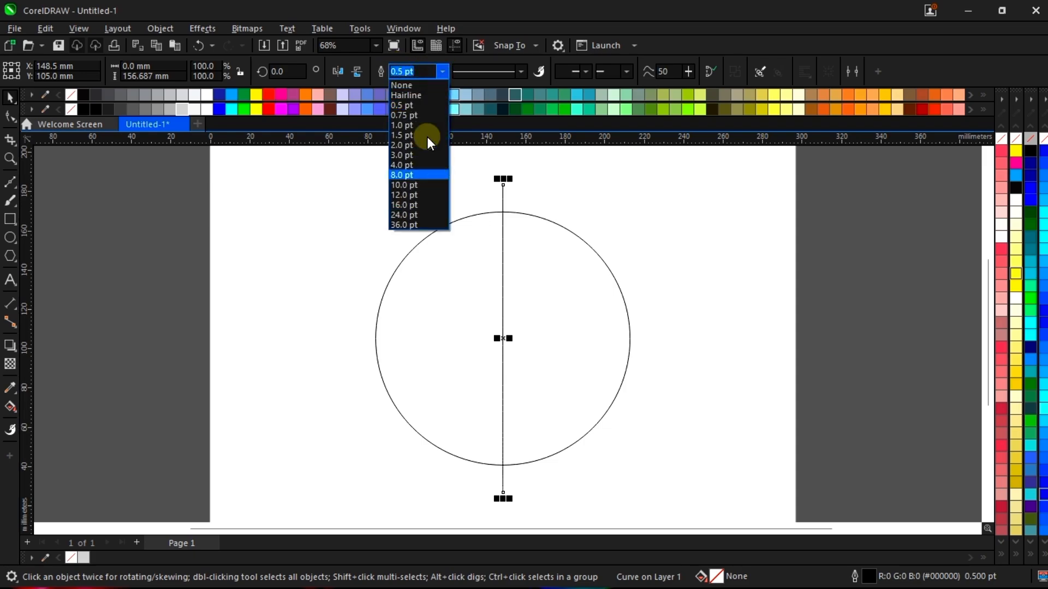
left_click(417, 166)
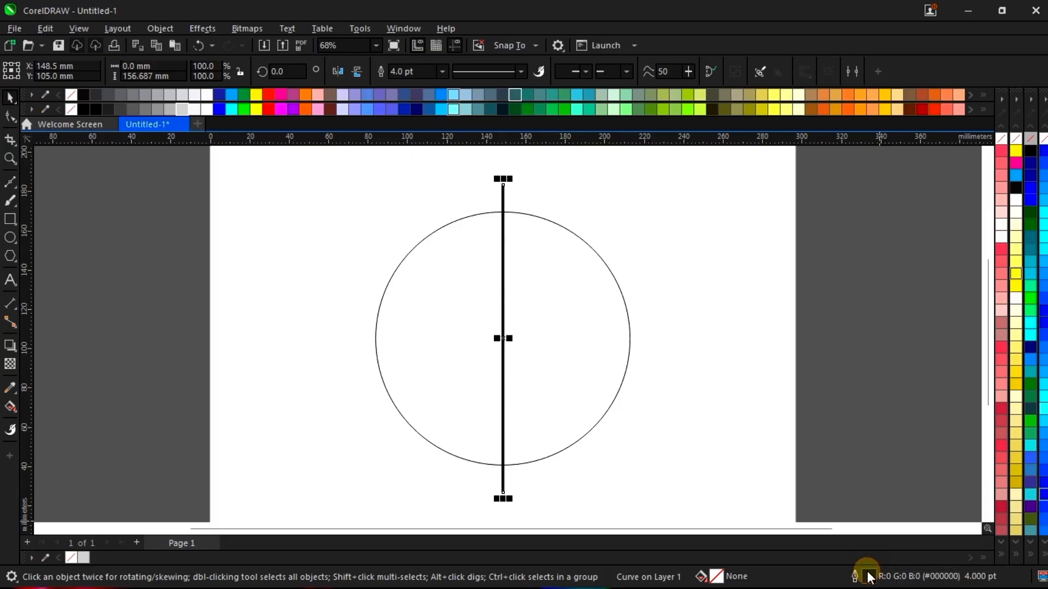
Open the vertical line's Outline Pen settings and set the width to 8 pt, keeping points as the unit
double_click(868, 576)
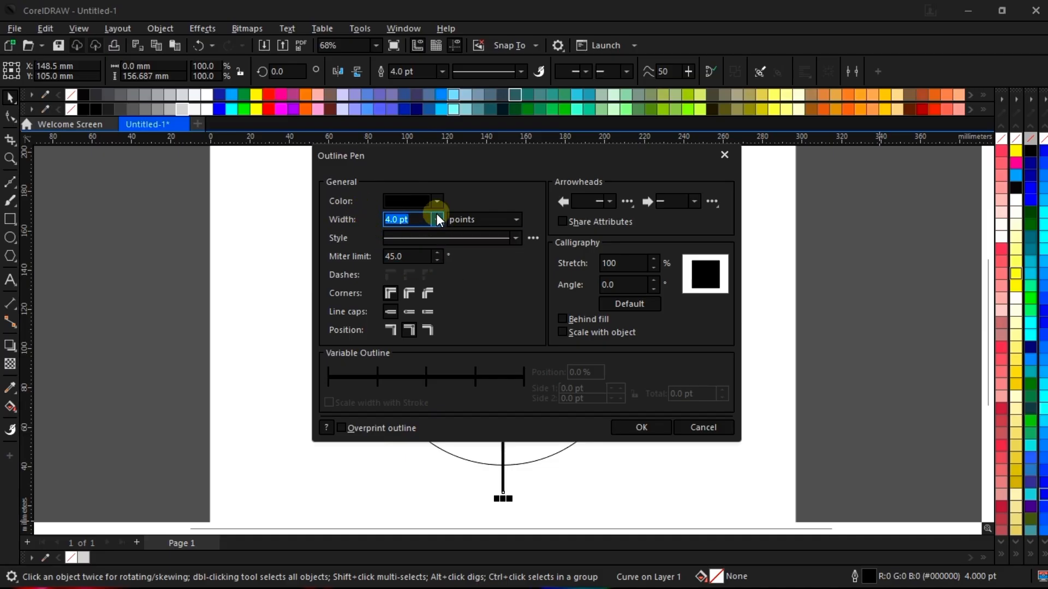
left_click(501, 219)
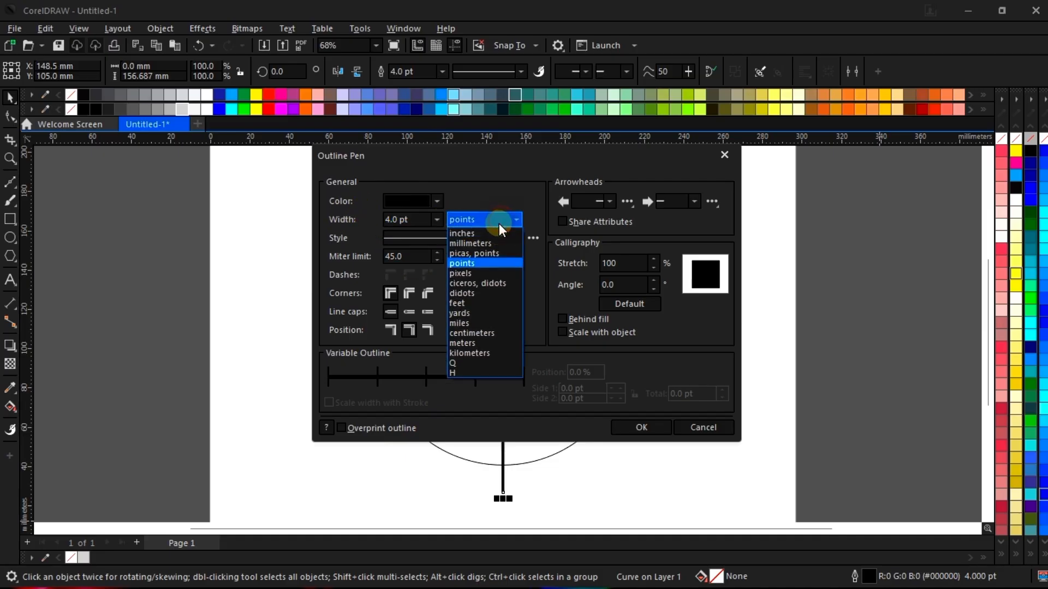
left_click(490, 265)
left_click(438, 219)
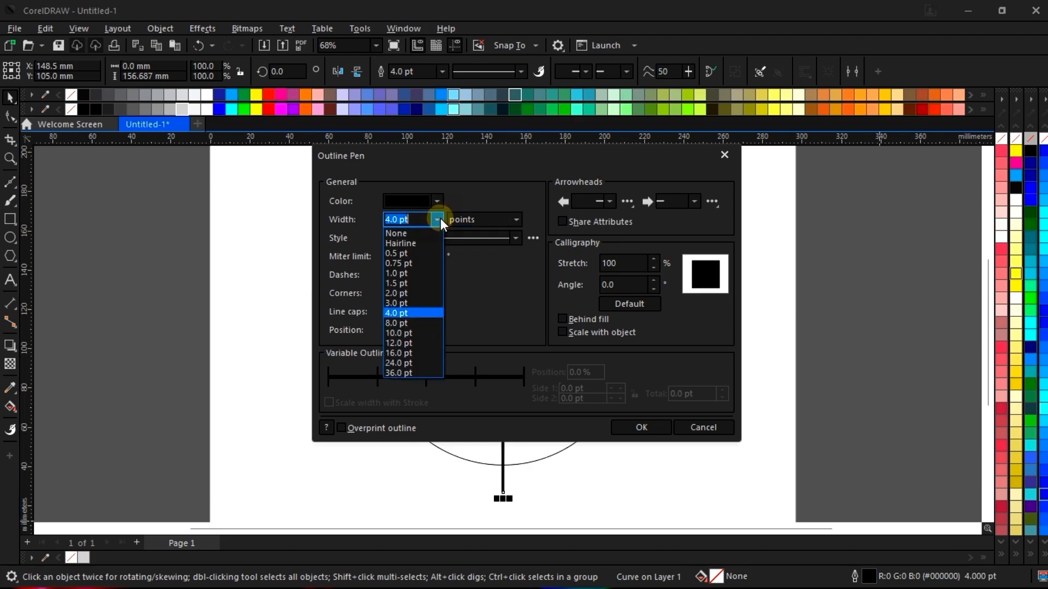
left_click(424, 323)
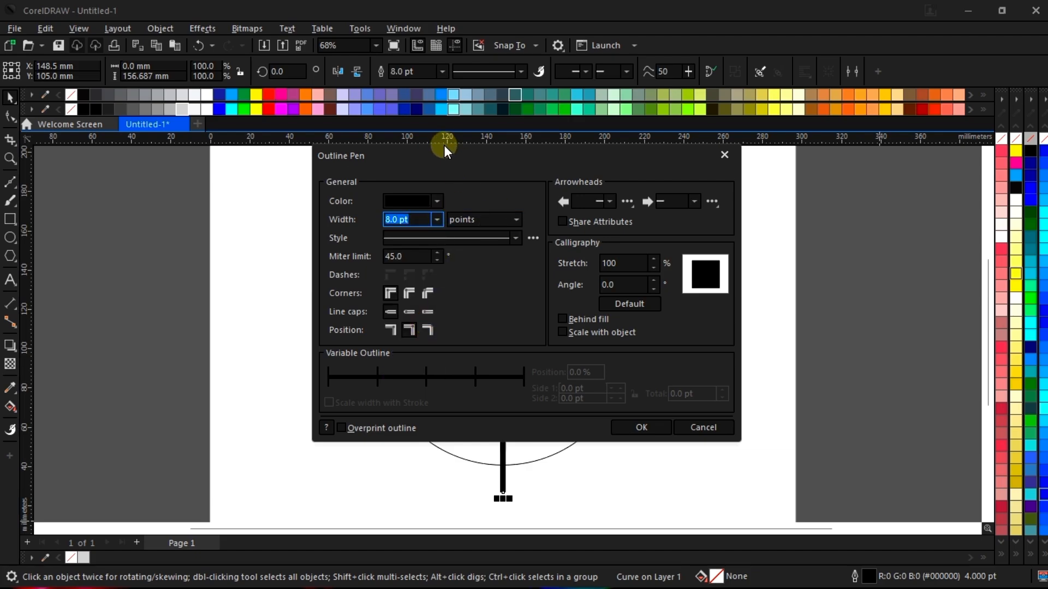
Move the Outline Pen dialog clear of the line and try an outline width of 1.5 pt
left_click_drag(445, 146, 650, 195)
left_click(642, 268)
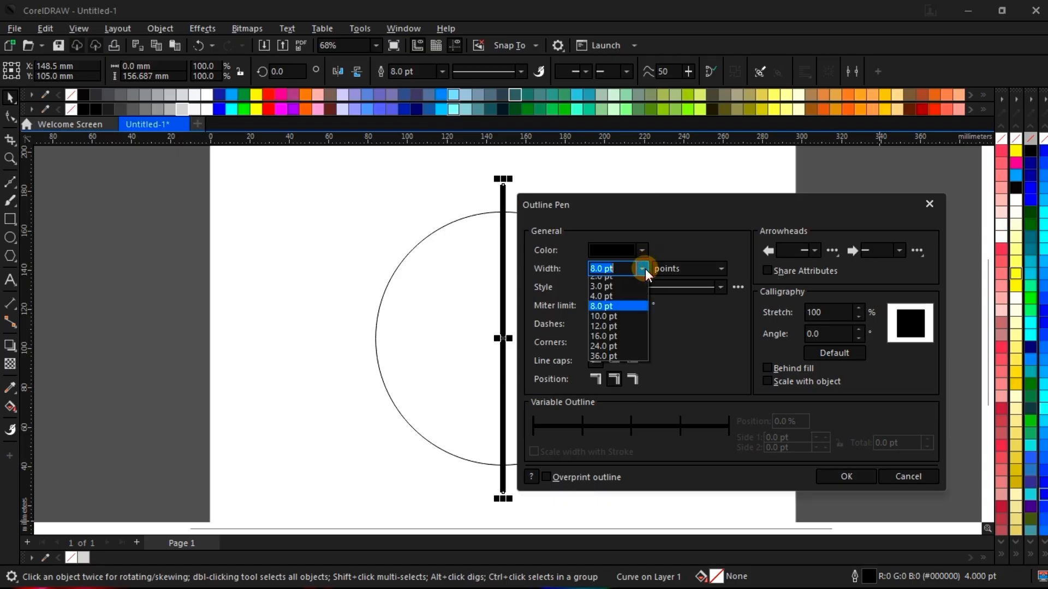
left_click(624, 330)
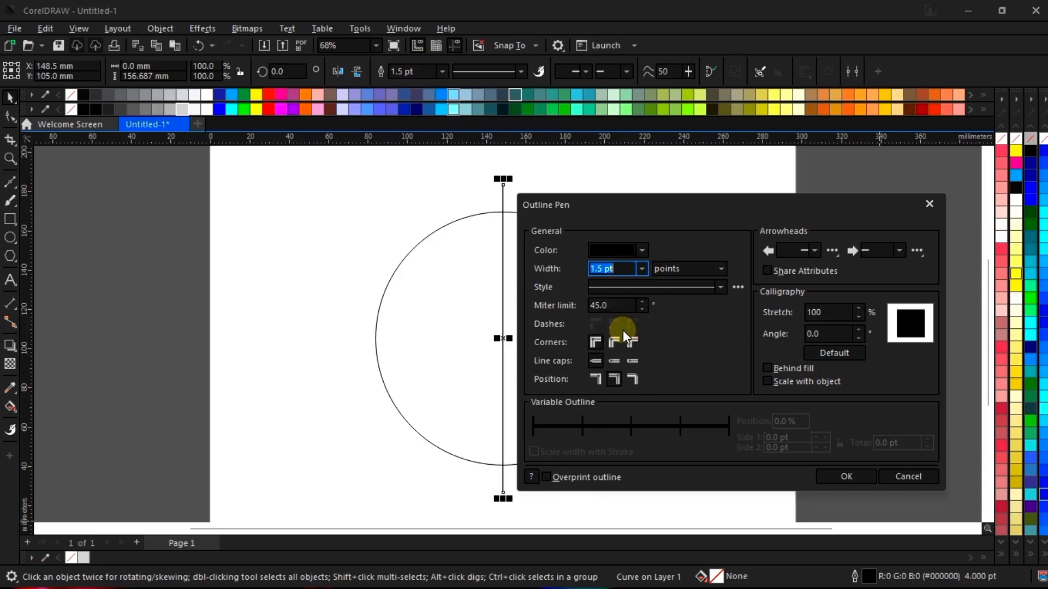
Set the line's outline width to 8 pt with extended square line caps and apply the outline settings
left_click(641, 269)
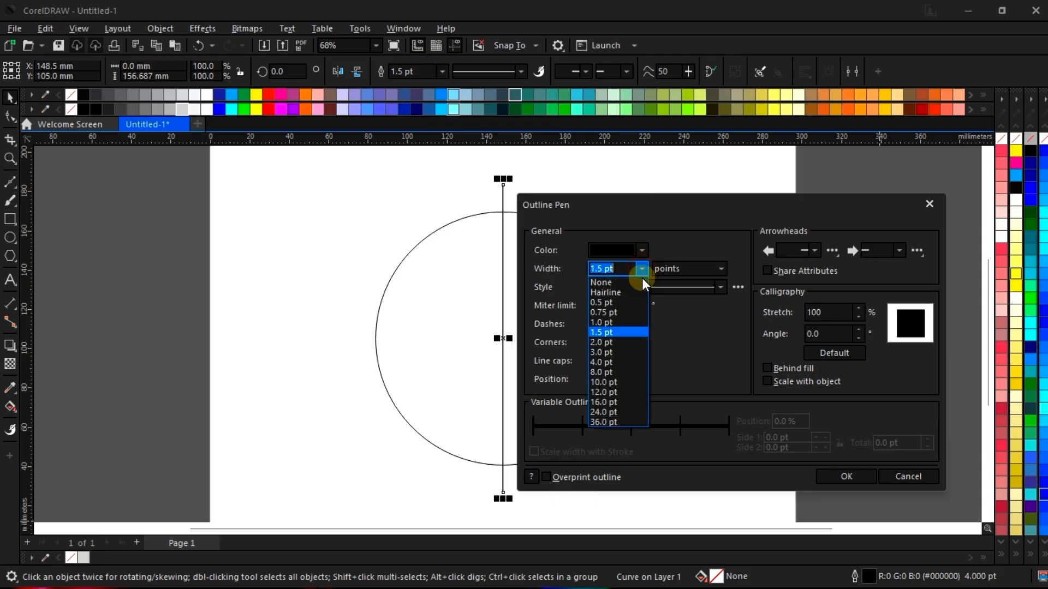
left_click(630, 369)
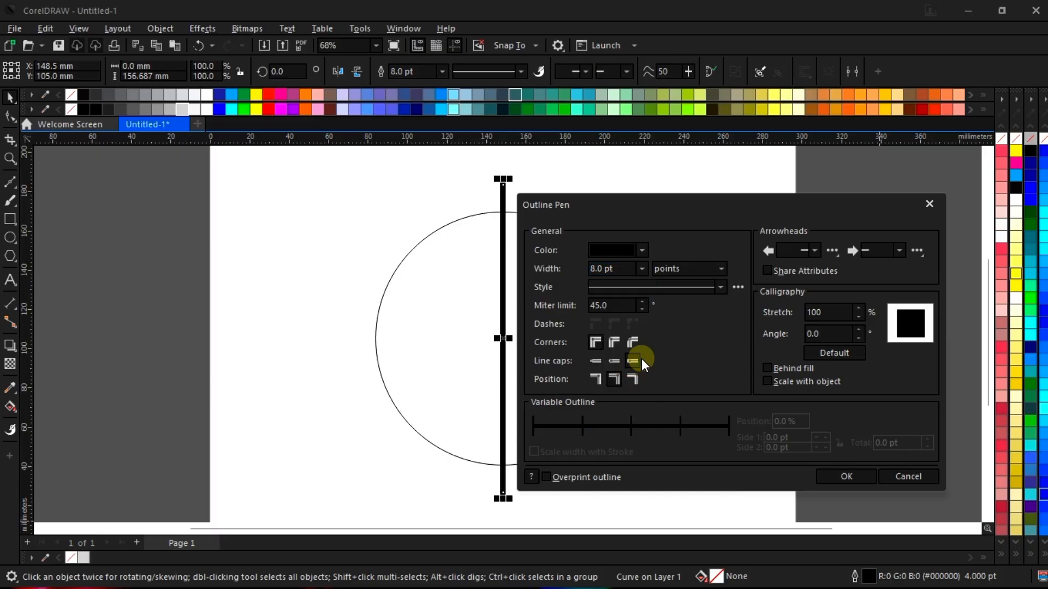
left_click(637, 270)
type("7")
left_click(642, 270)
left_click(613, 373)
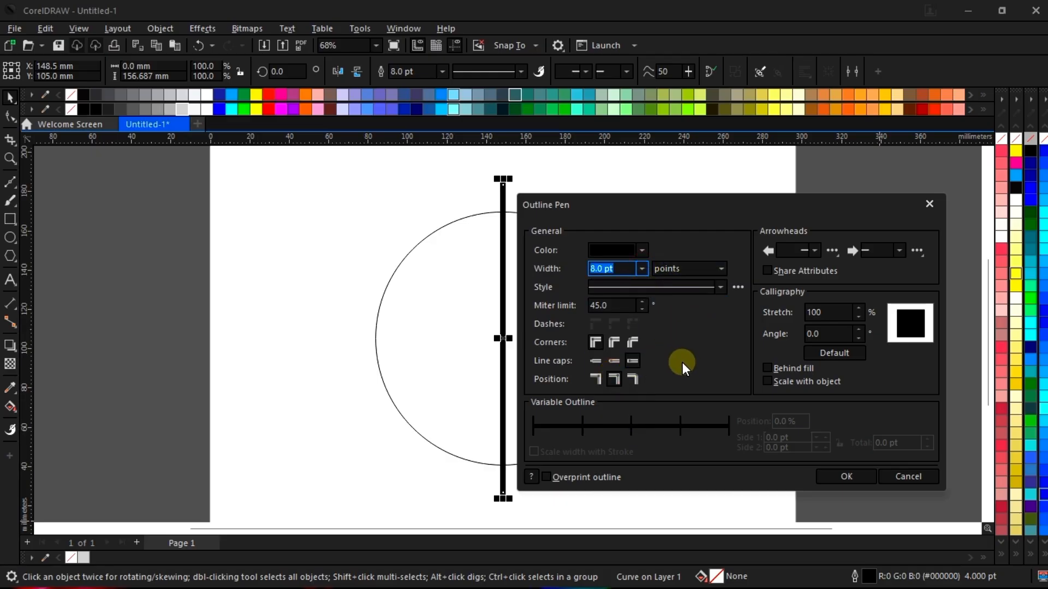
left_click(848, 476)
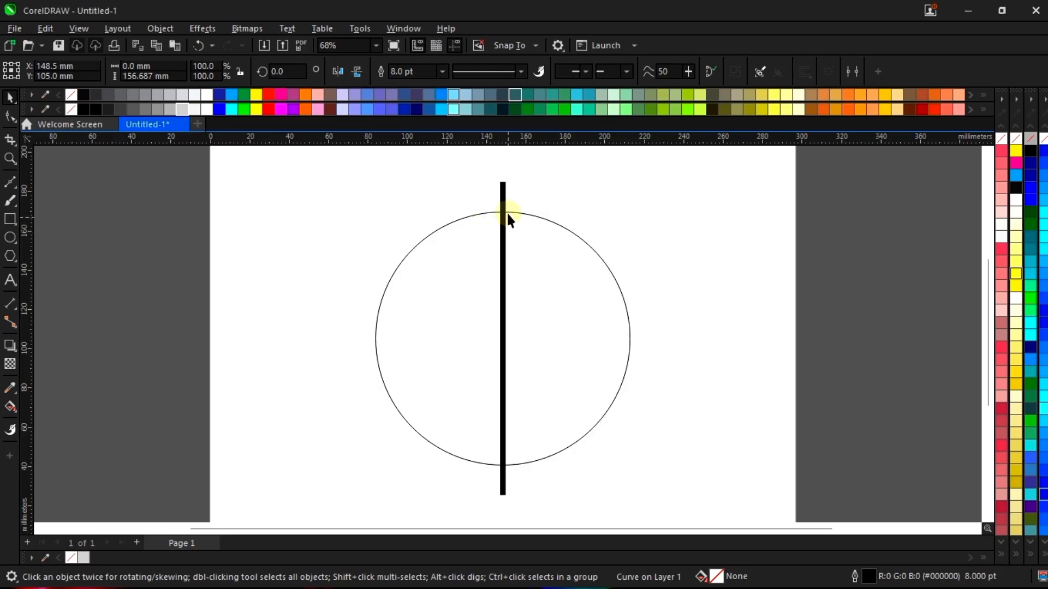
Convert the vertical line's outline to an object and place a copy of the bar about 27 mm to its right
left_click(501, 185)
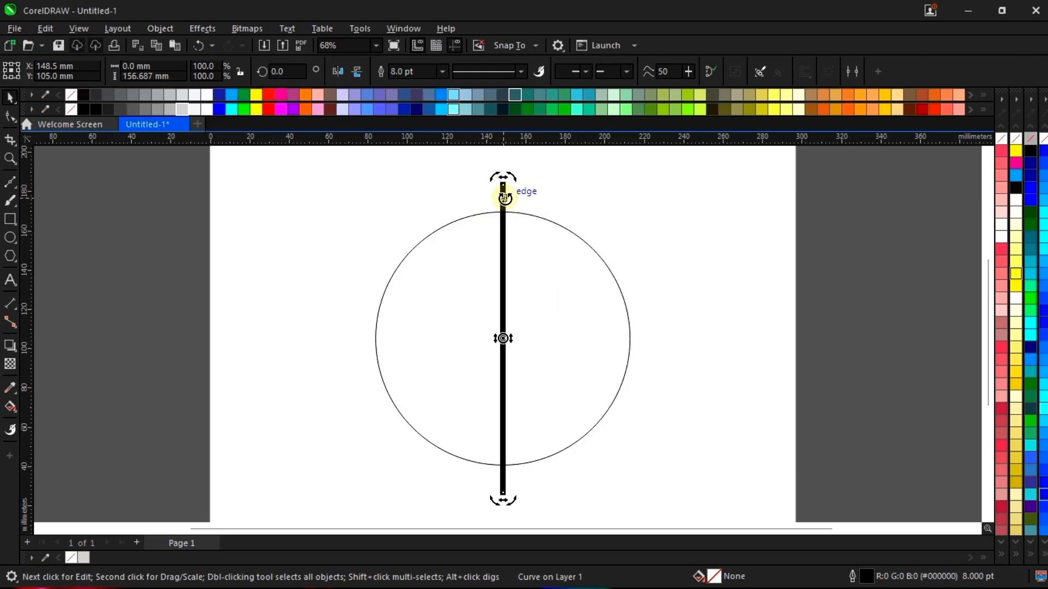
left_click(503, 197)
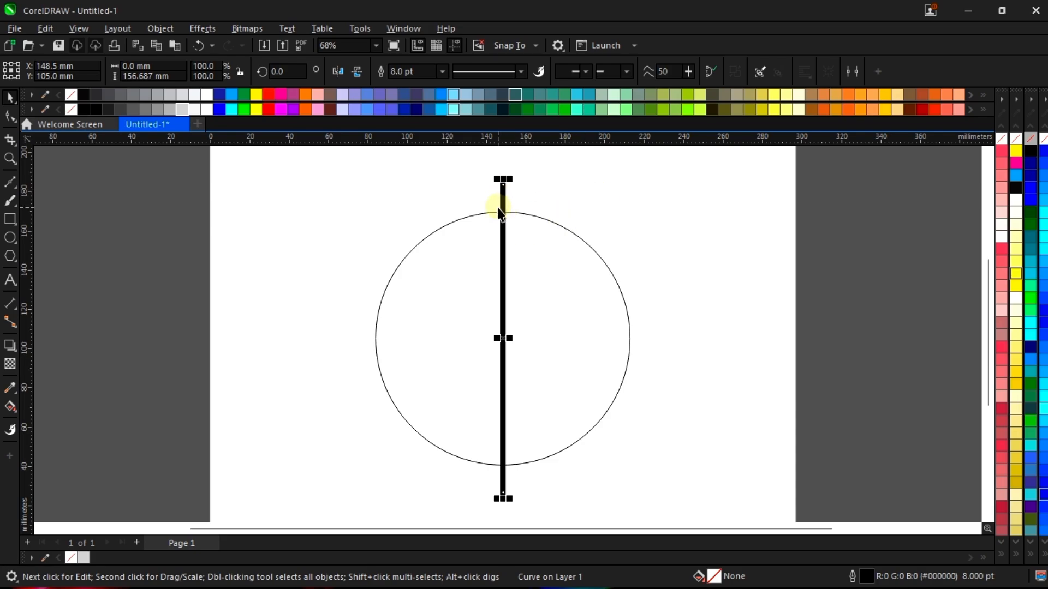
left_click(171, 31)
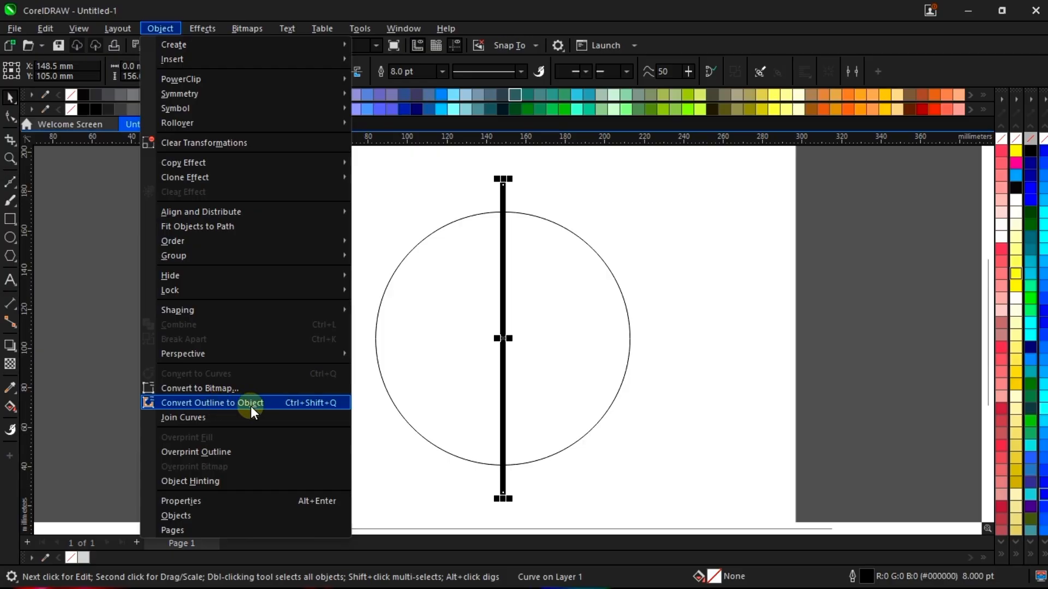
left_click(319, 403)
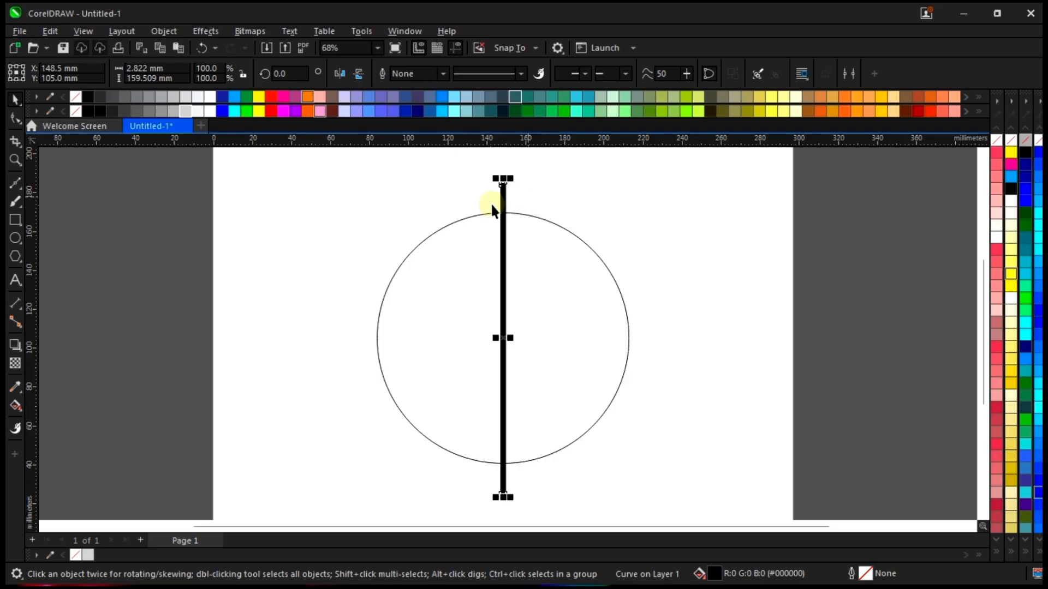
left_click_drag(500, 195, 554, 195)
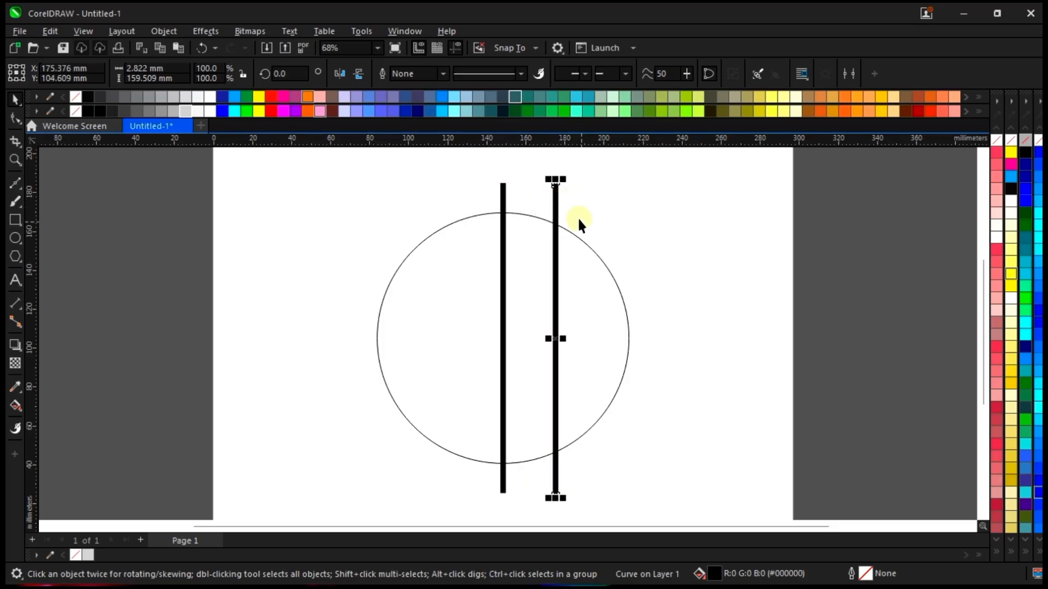
Undo the last copy of the vertical bar so only the centred bar remains
key("ctrl+z")
scroll(507, 181, "up", 1)
scroll(507, 182, "down", 2)
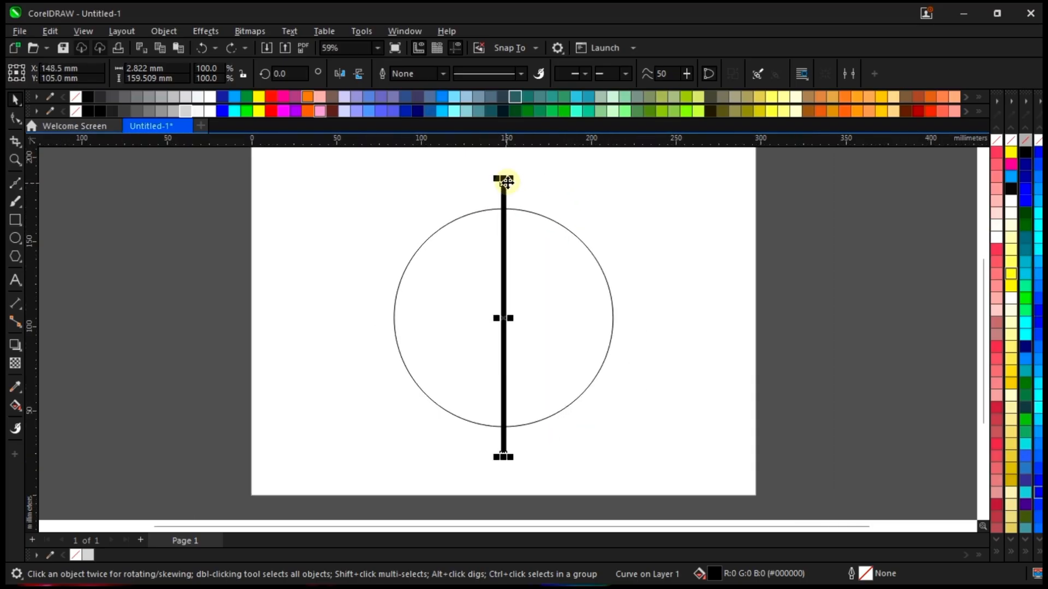
scroll(505, 184, "up", 1)
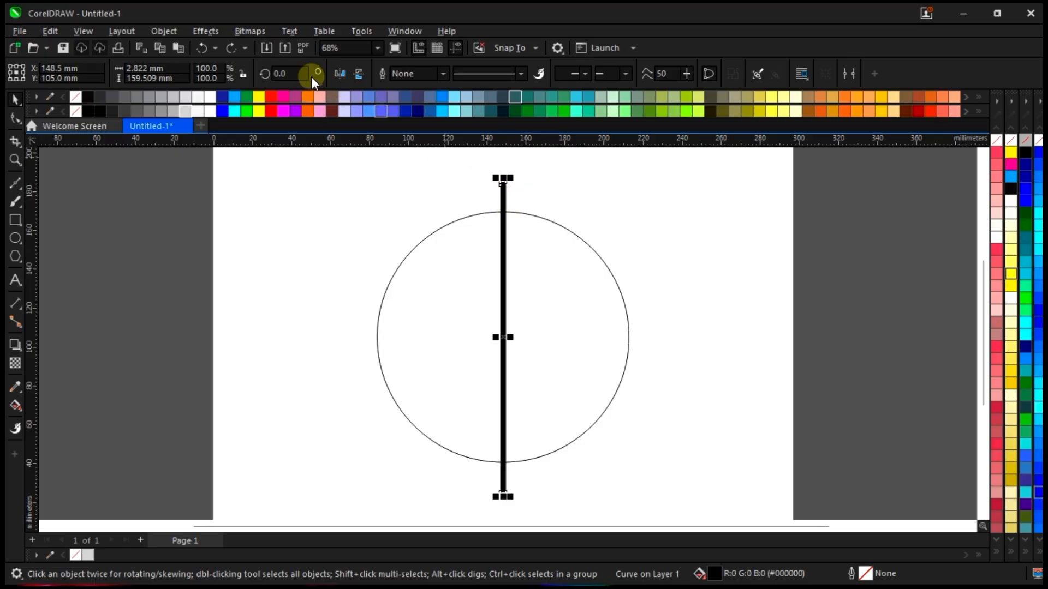
Create a copy of the vertical bar rotated 270 degrees about its centre so the two bars cross
left_click(284, 78)
left_click_drag(290, 72, 252, 77)
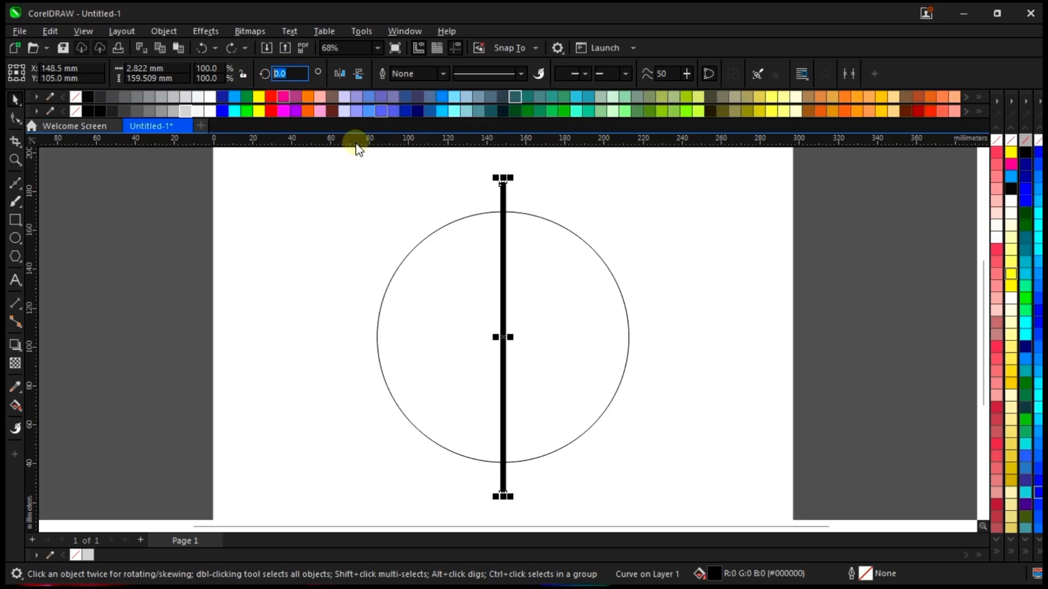
type("270")
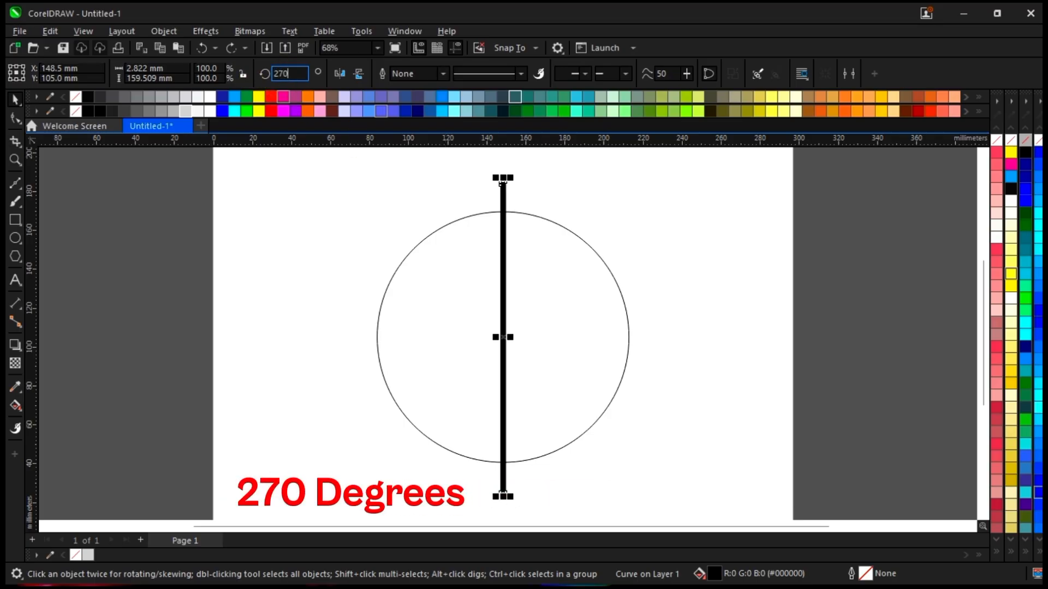
key("Return")
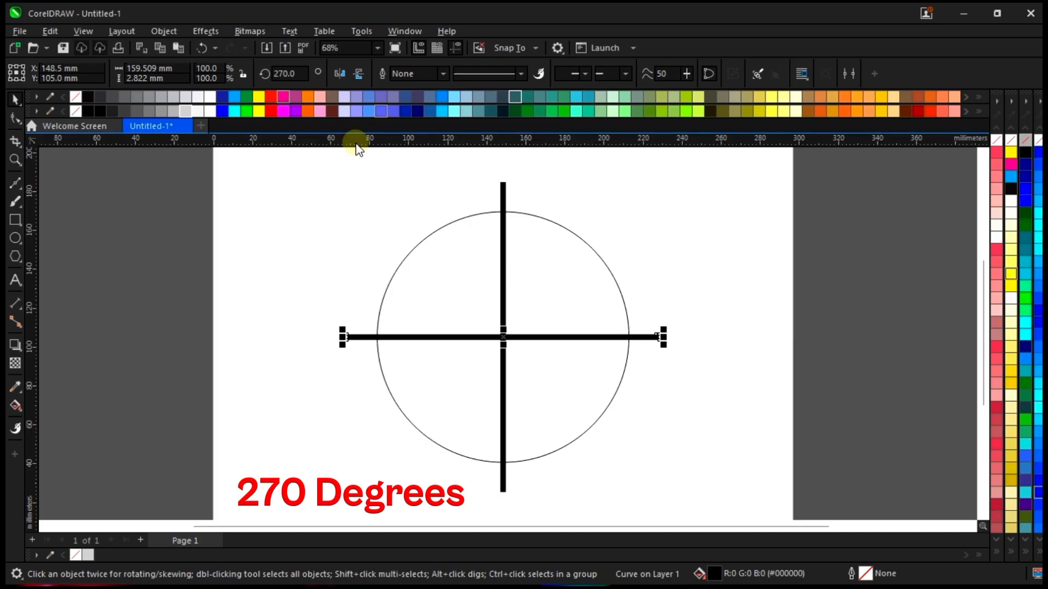
scroll(503, 339, "up", 4)
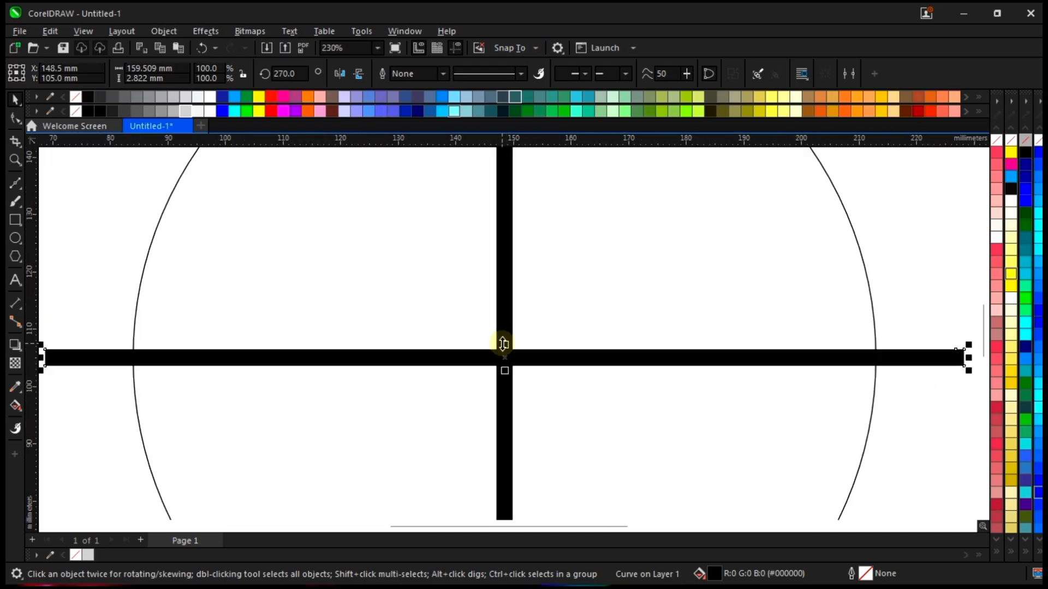
scroll(502, 343, "down", 5)
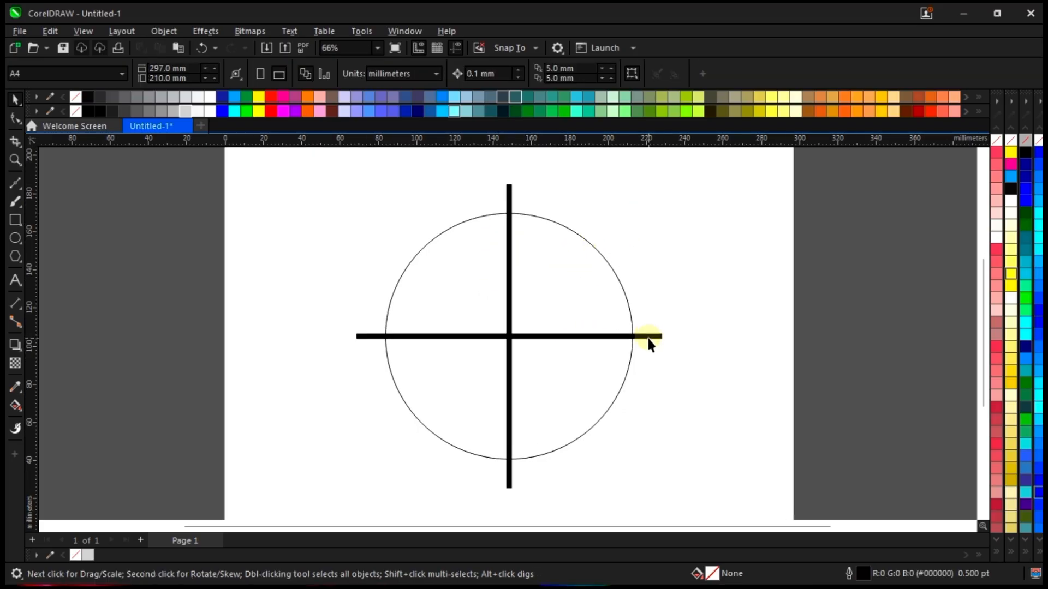
Select the horizontal bar, the vertical bar and the circle together, with the circle added last
left_click(650, 339)
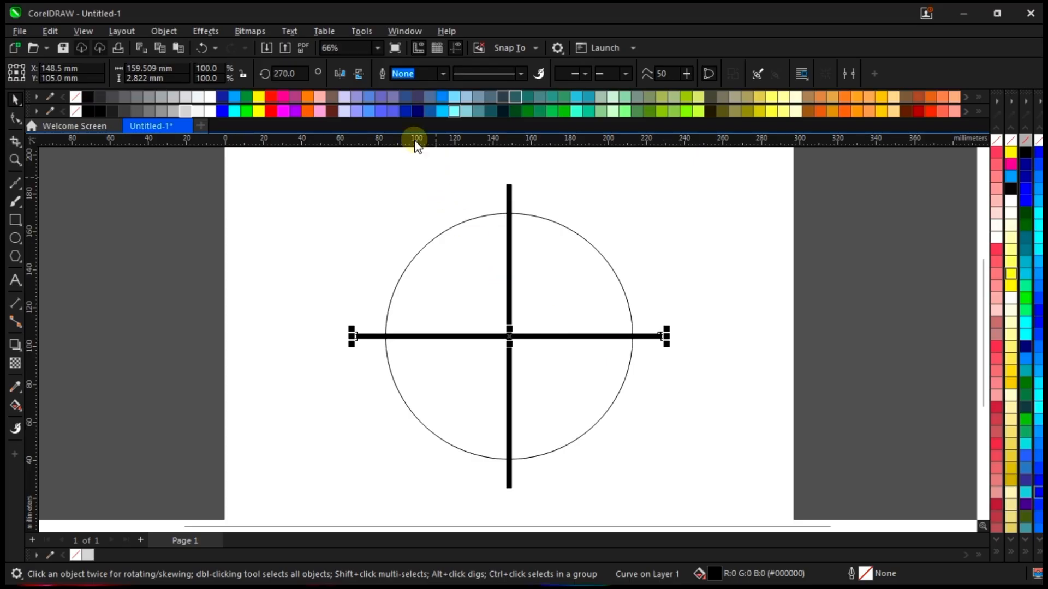
left_click(509, 197, "shift")
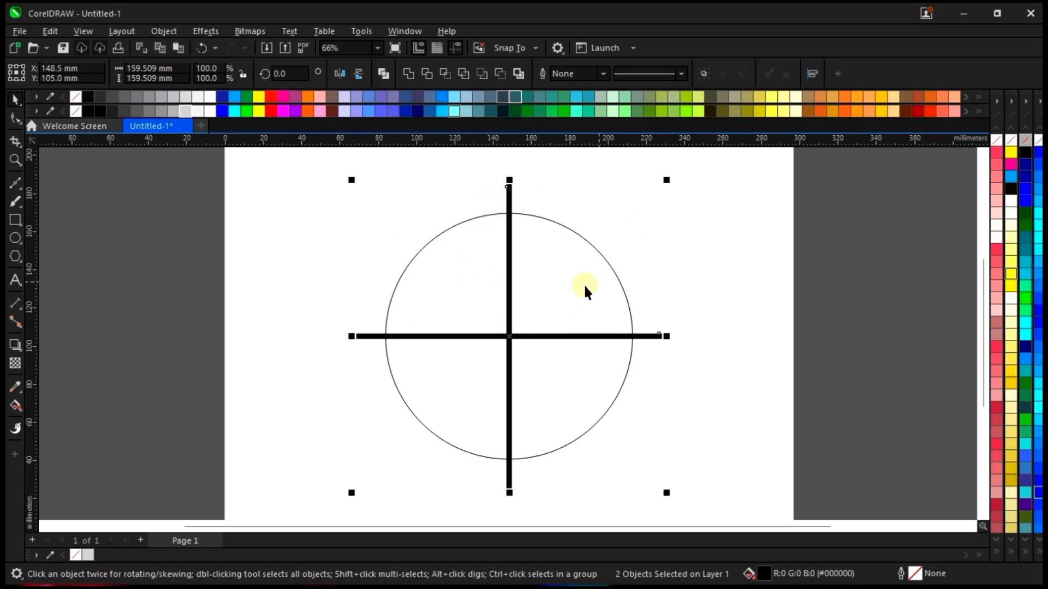
left_click(568, 256, "shift")
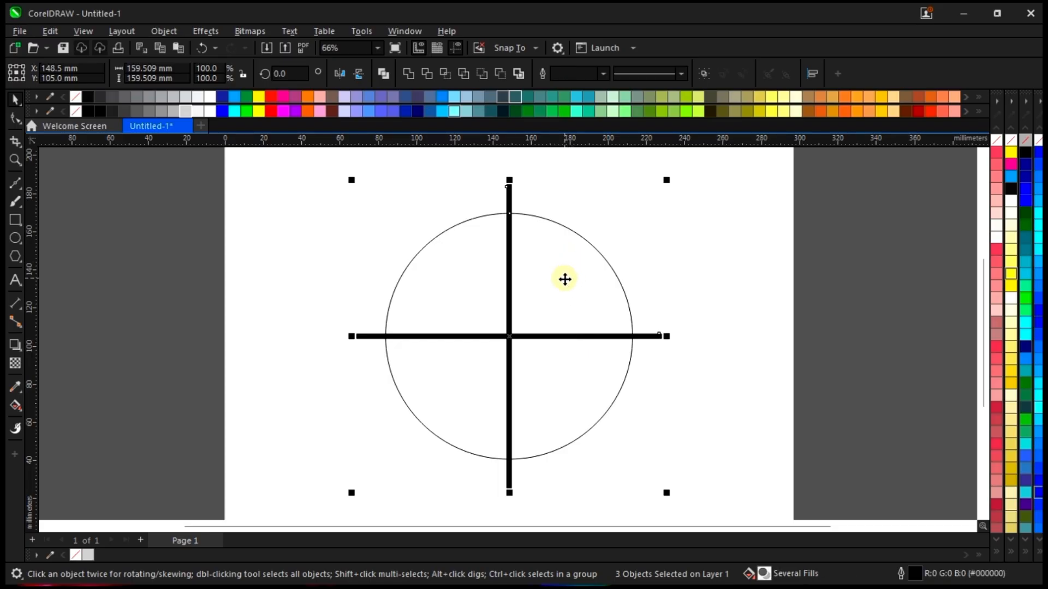
scroll(546, 276, "down", 1)
left_click_drag(533, 282, 800, 334)
key("ctrl+z")
scroll(546, 305, "up", 1)
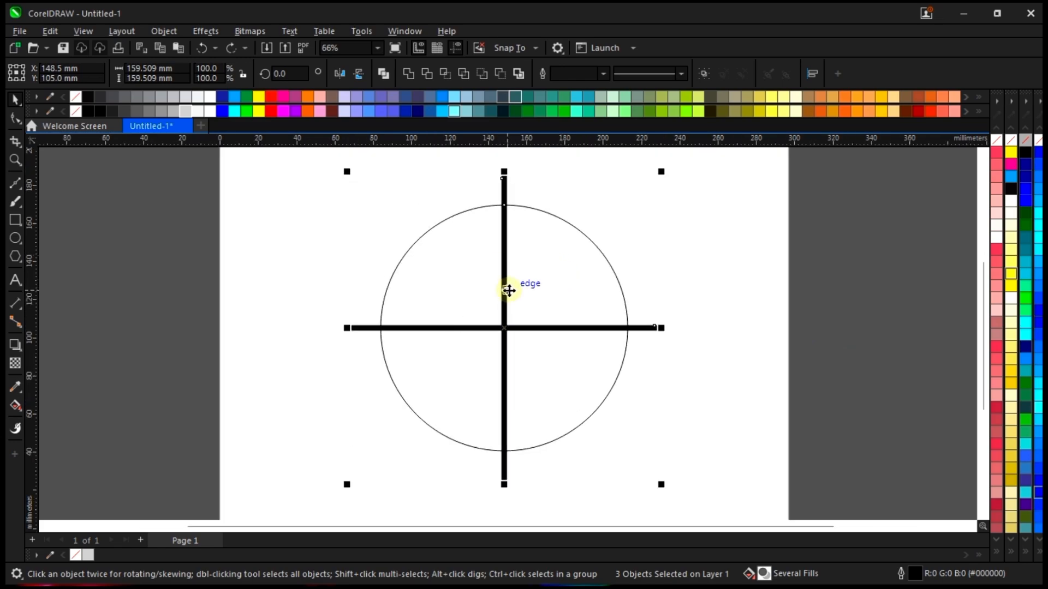
Trim the circle with the two crossed bars, delete both bars and preview the divided circle full-screen
left_click(425, 74)
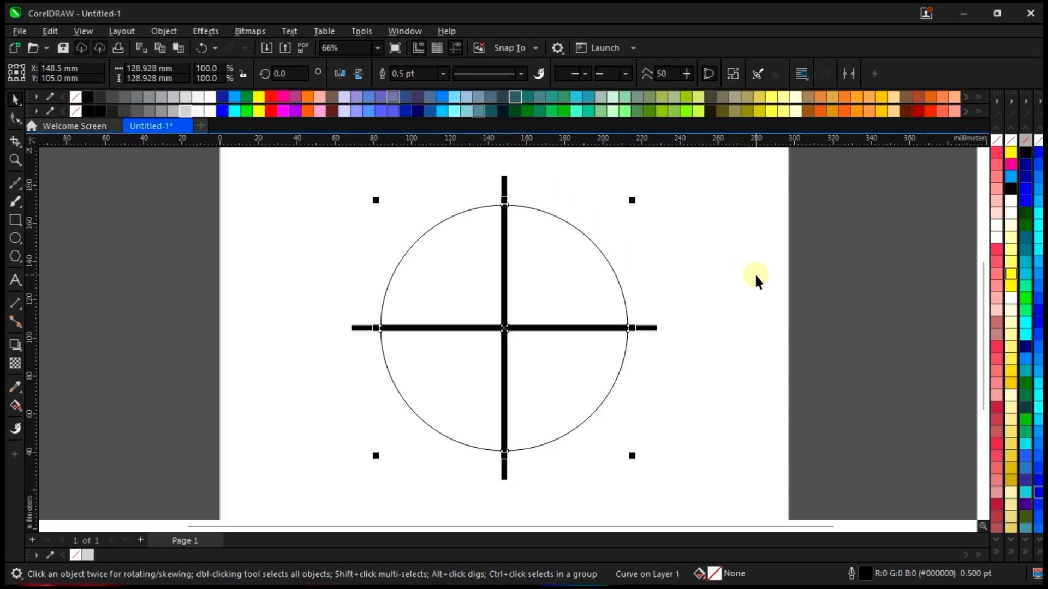
left_click(727, 253)
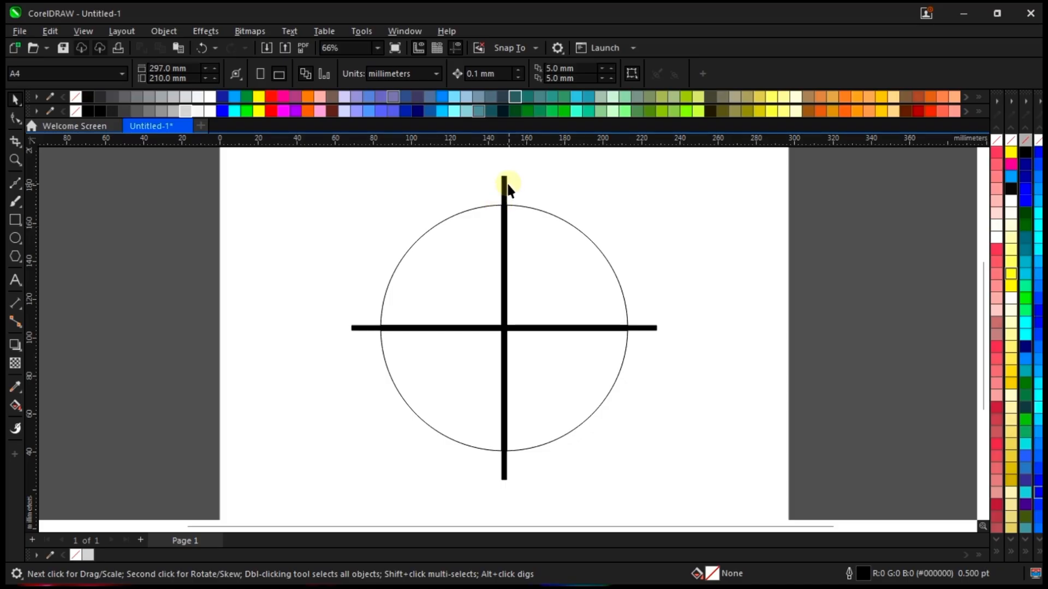
mouse_move(503, 186)
left_mouse_down()
mouse_move(584, 194)
mouse_move(636, 180)
left_mouse_up()
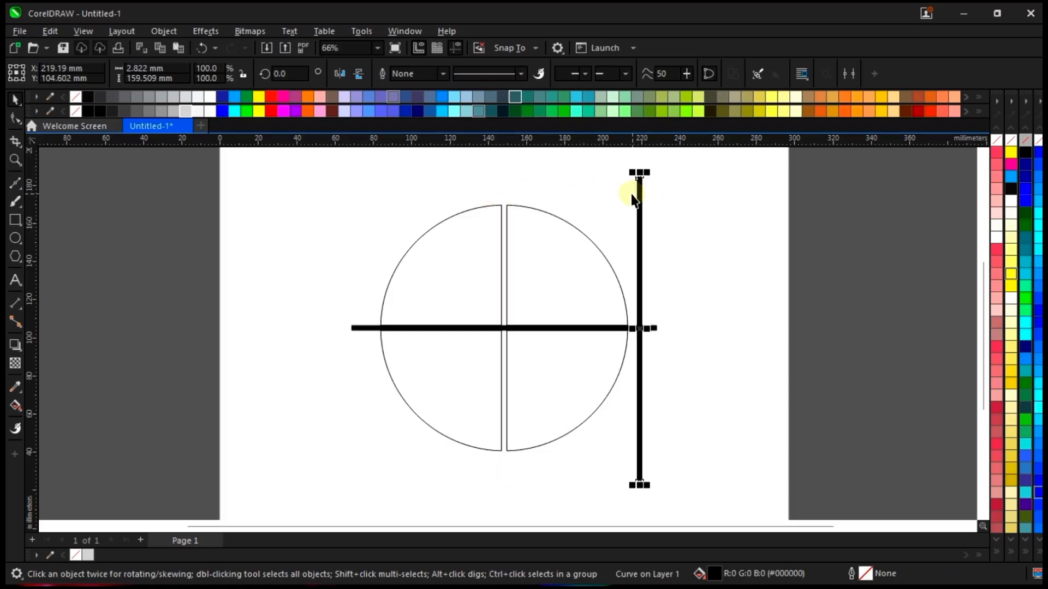
left_click(626, 224)
left_click(649, 328)
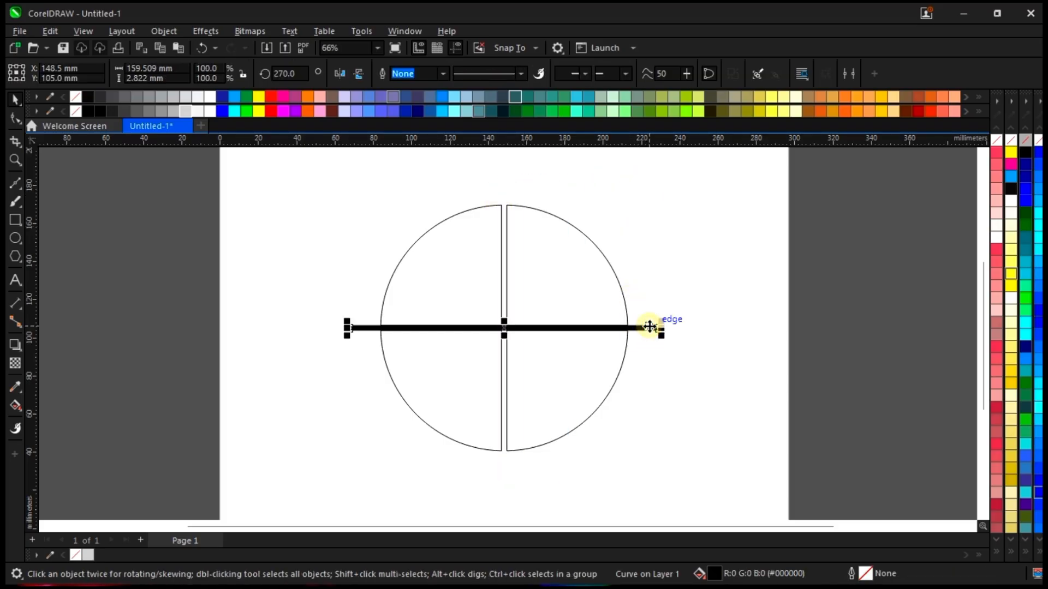
key("Delete")
scroll(532, 297, "up", 2)
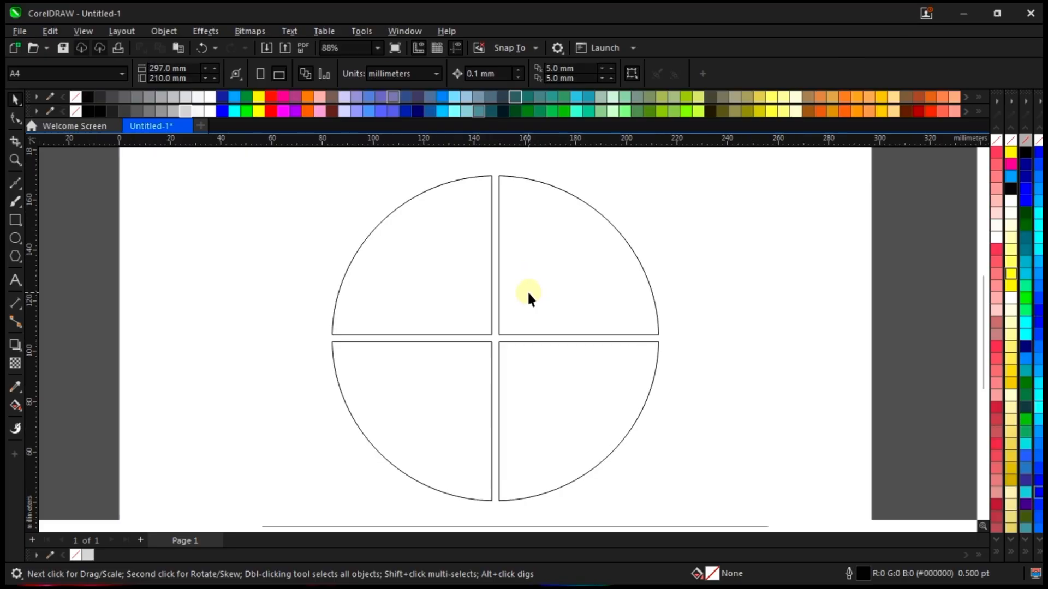
key("F9")
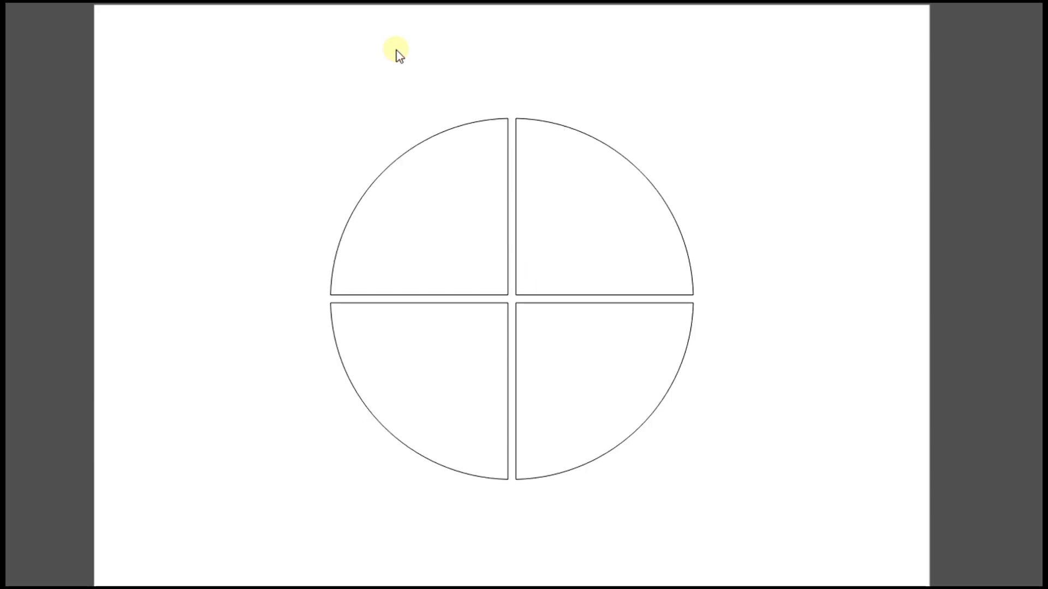
left_click(653, 264)
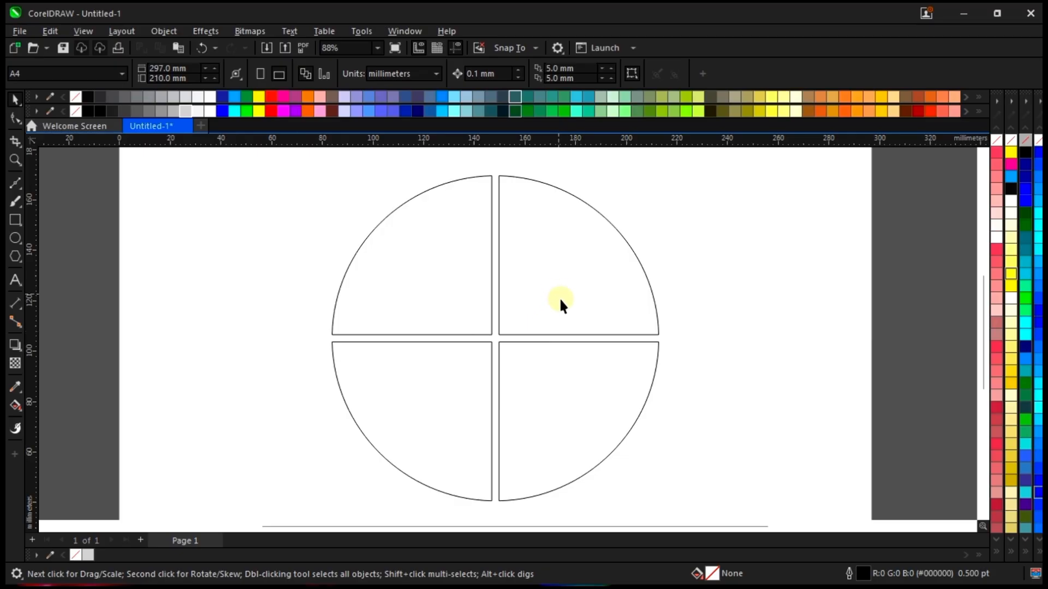
key("ctrl+a")
left_click_drag(562, 286, 773, 272)
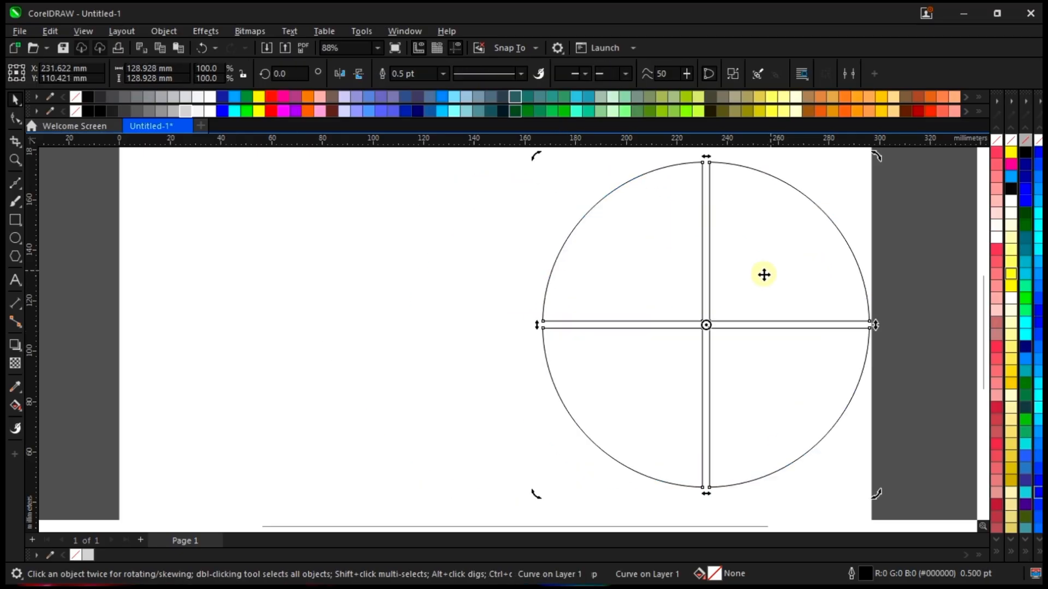
key("ctrl+z")
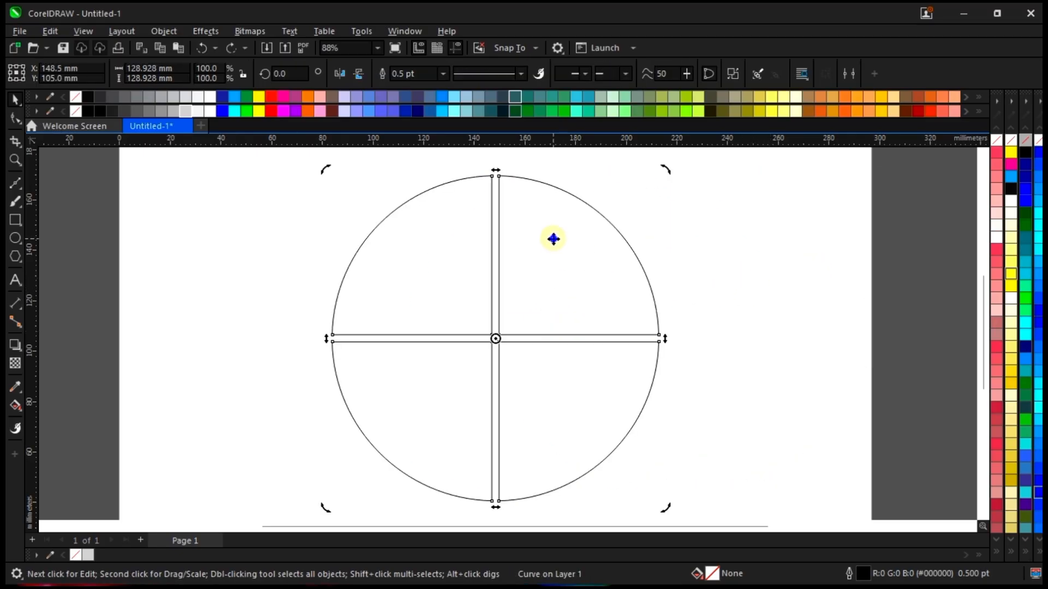
Break the divided circle's curve apart into separate quarter segments and deselect them
right_click(554, 238)
left_click(529, 232)
right_click(533, 231)
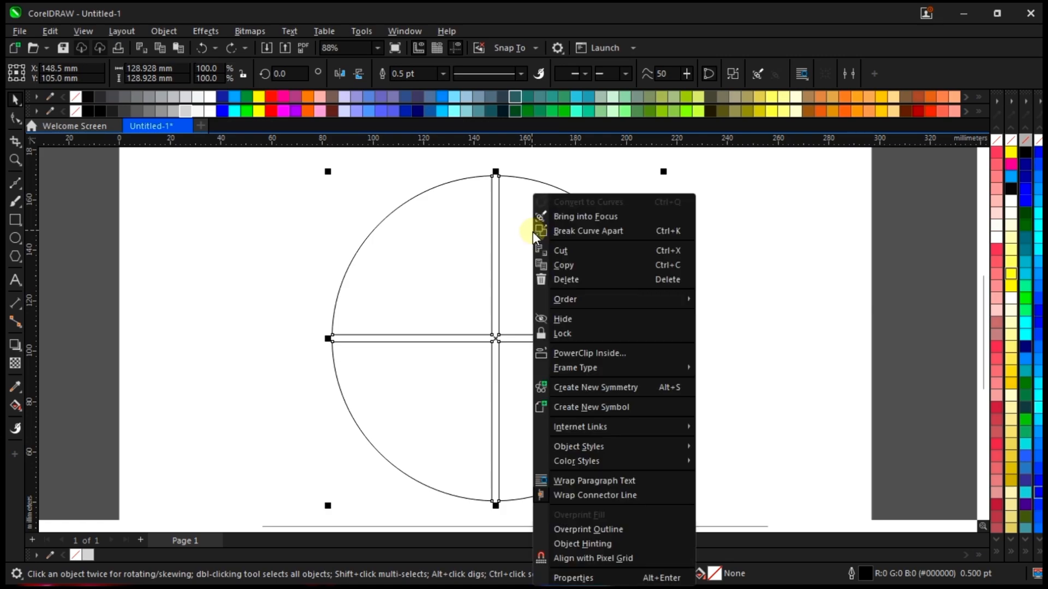
left_click(597, 232)
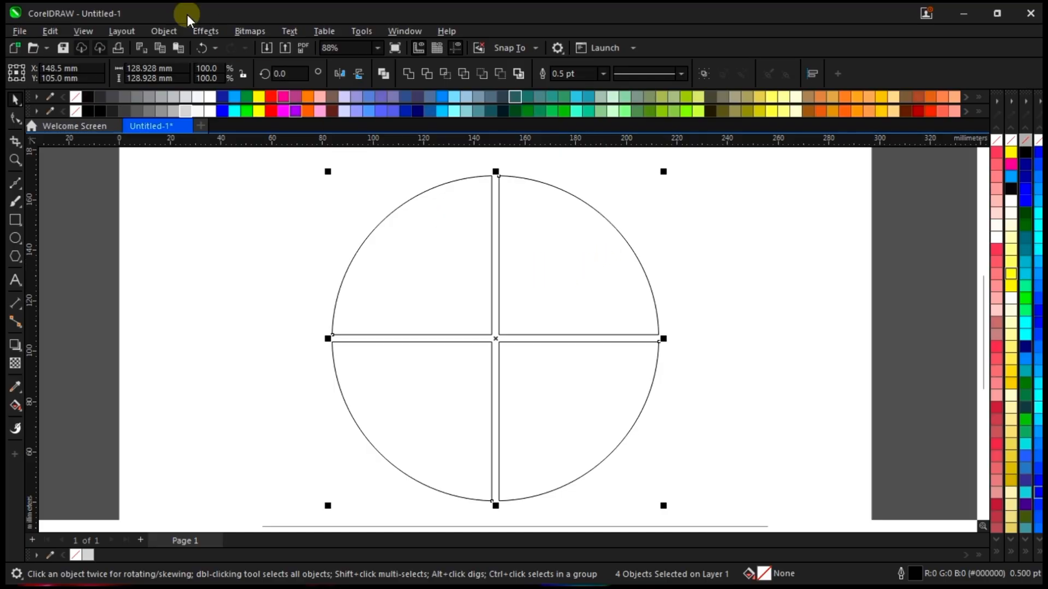
left_click(156, 32)
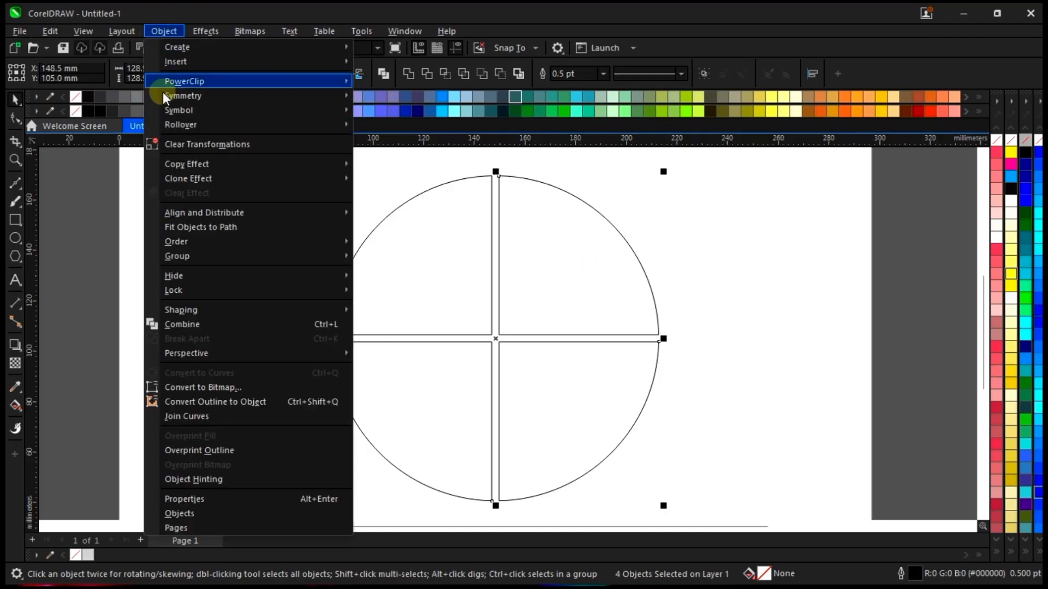
left_click(879, 274)
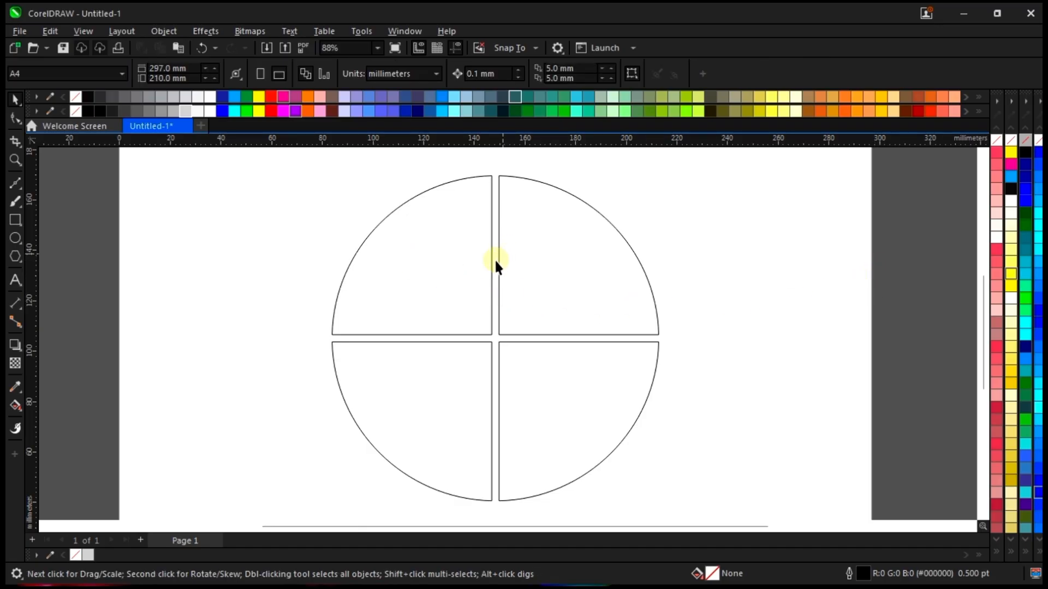
left_click(455, 251)
left_click_drag(450, 247, 371, 225)
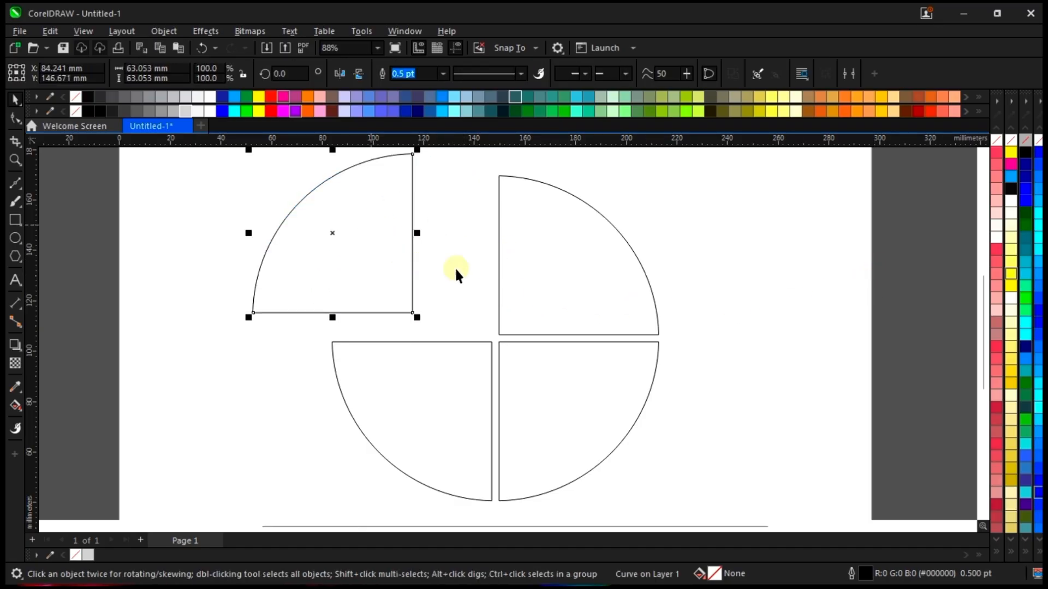
left_click_drag(603, 252, 654, 238)
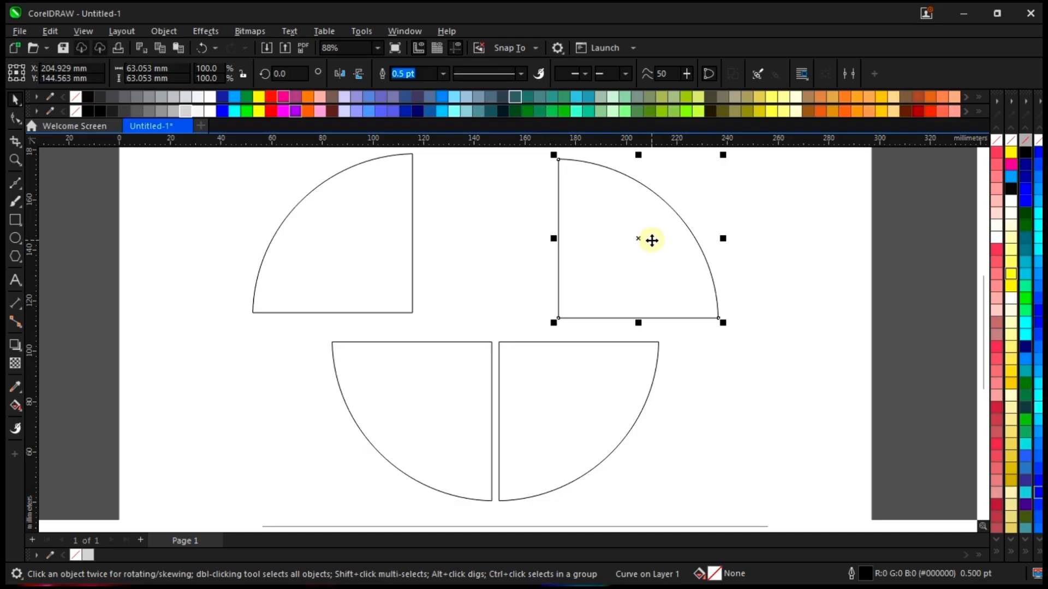
key("ctrl+z")
key("ctrl+z")
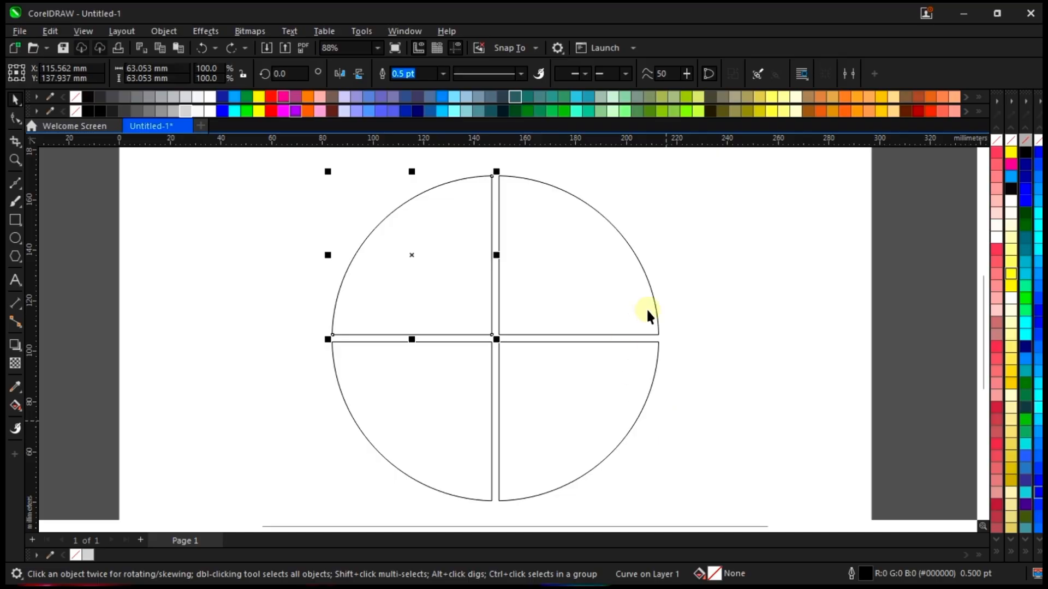
Draw a circle about 29 mm across over the crossing of the gaps and centre it on the page
left_click(404, 315)
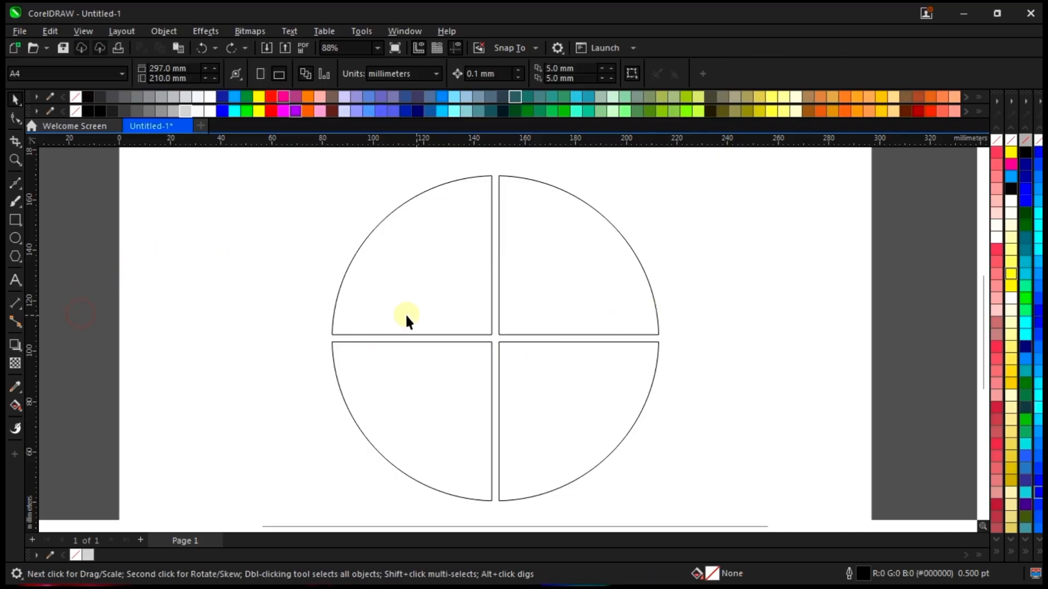
left_click(15, 238)
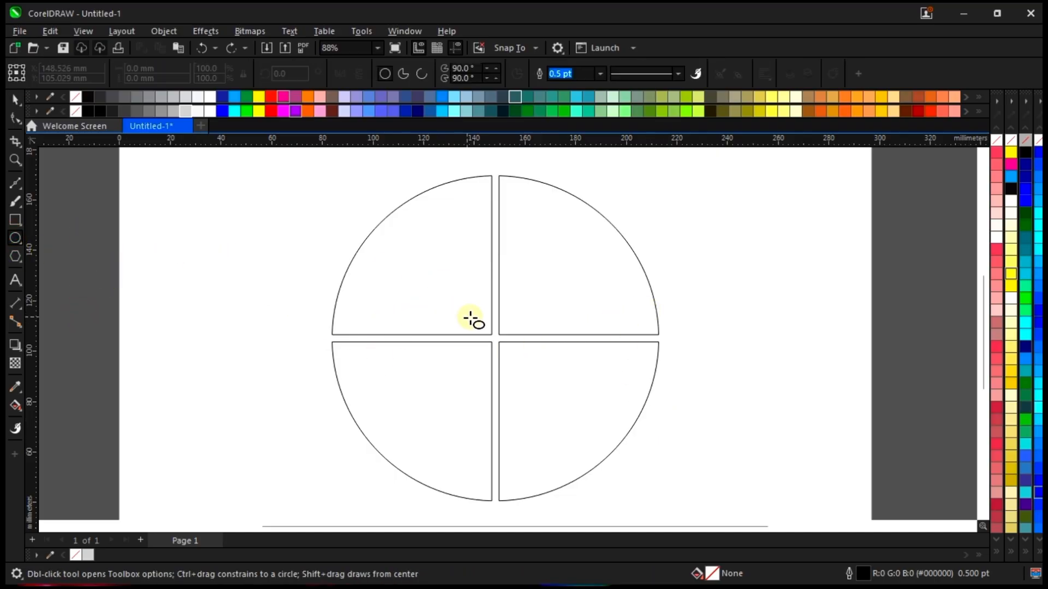
left_click_drag(457, 312, 532, 377)
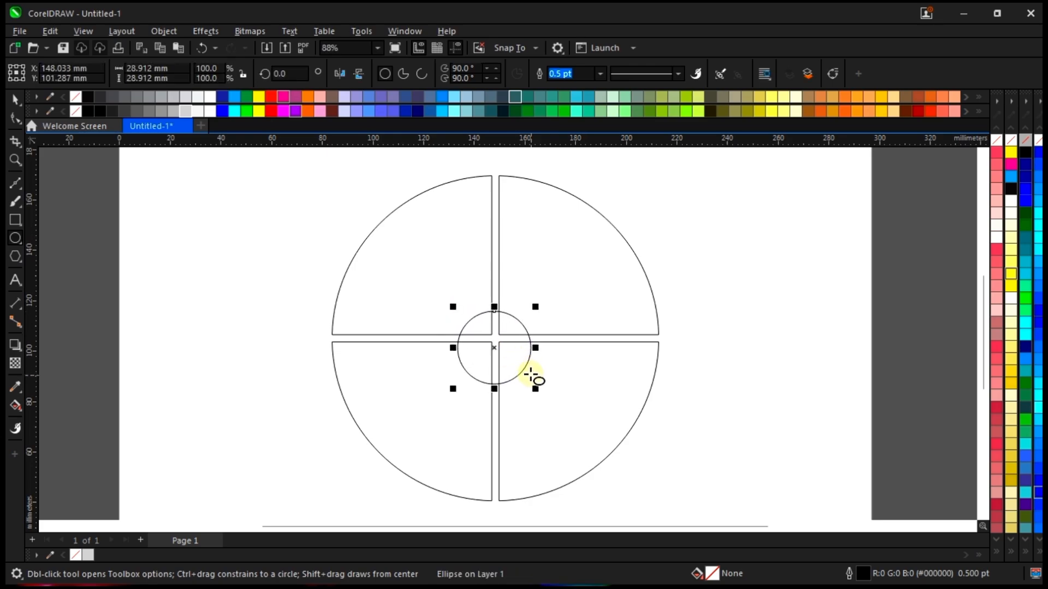
key("space")
key("p")
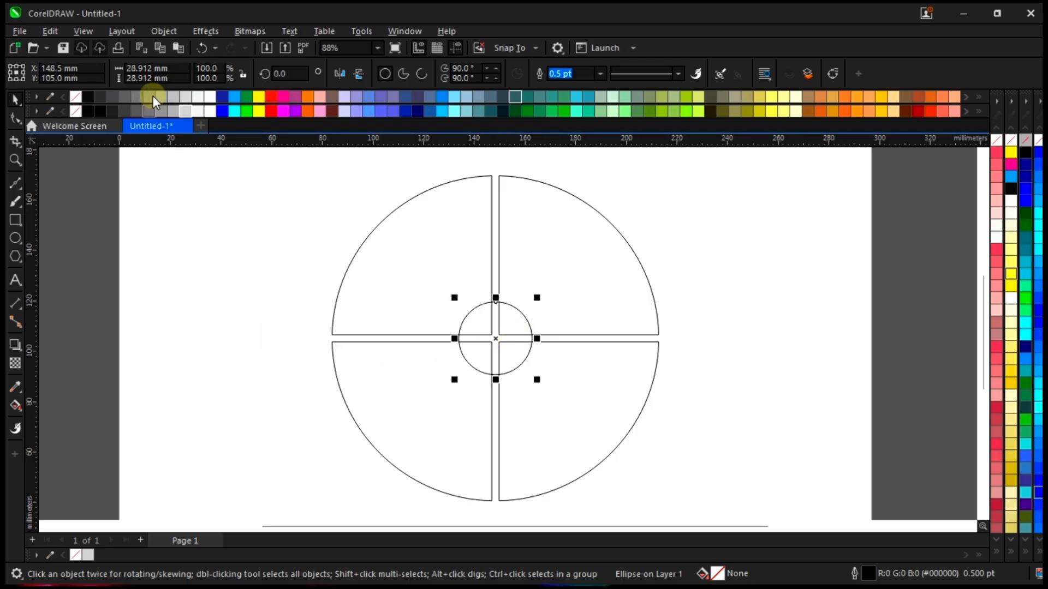
Fill the small centre circle with grey #808080 and remove its outline
left_click(148, 110)
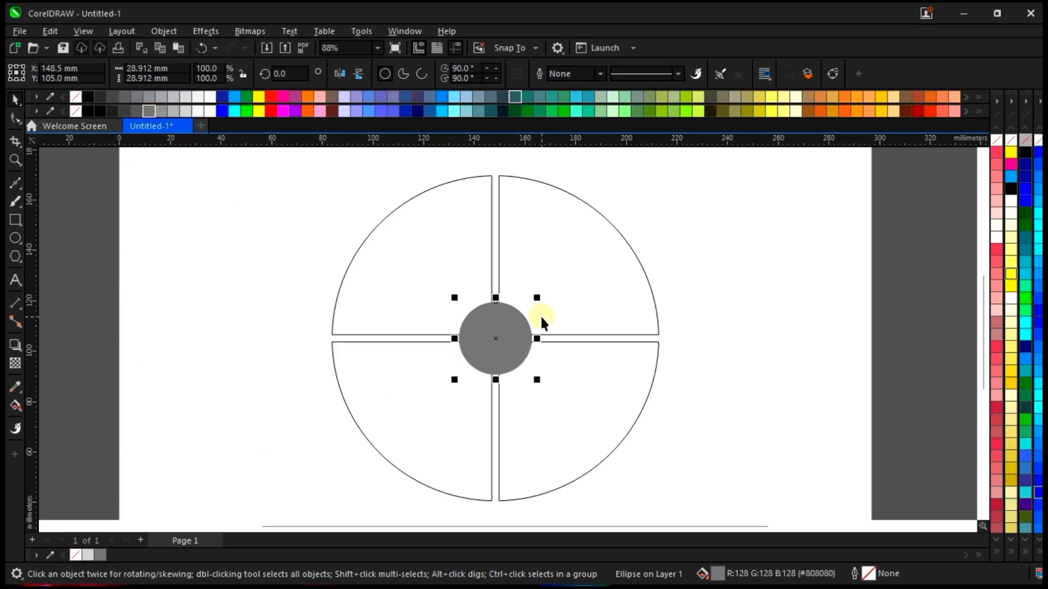
left_click(562, 282)
left_click(439, 238)
left_click_drag(444, 236, 370, 217)
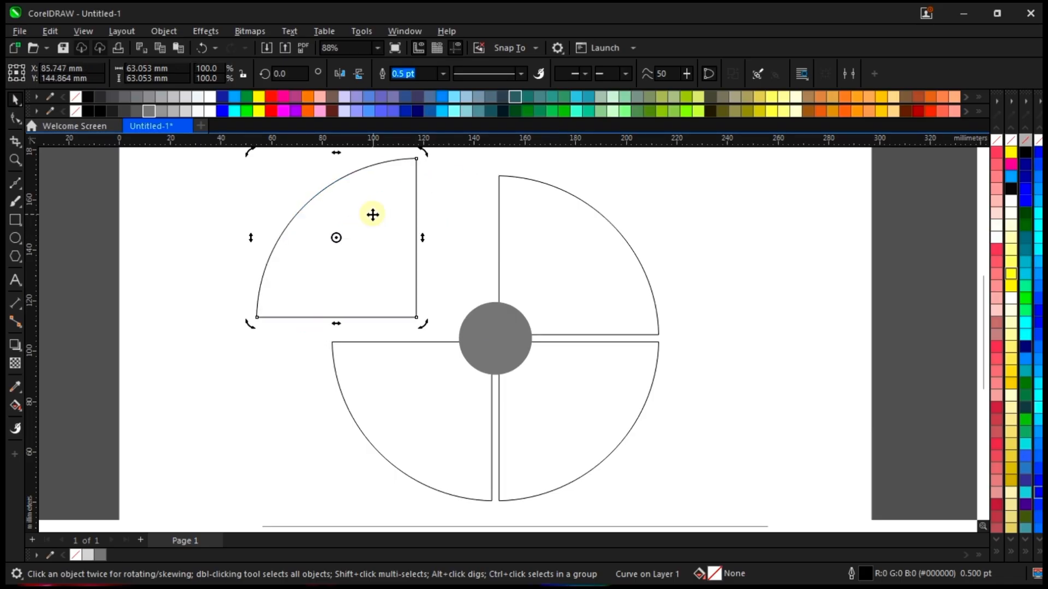
key("ctrl+z")
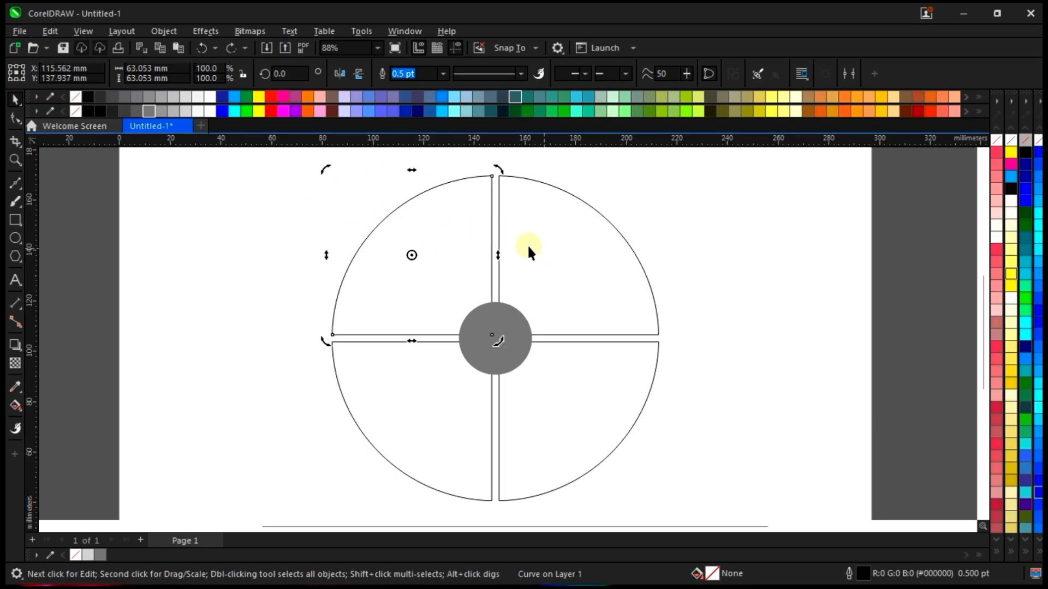
Select the four quarter segments and group them
left_click(442, 204)
left_click(536, 238, "shift")
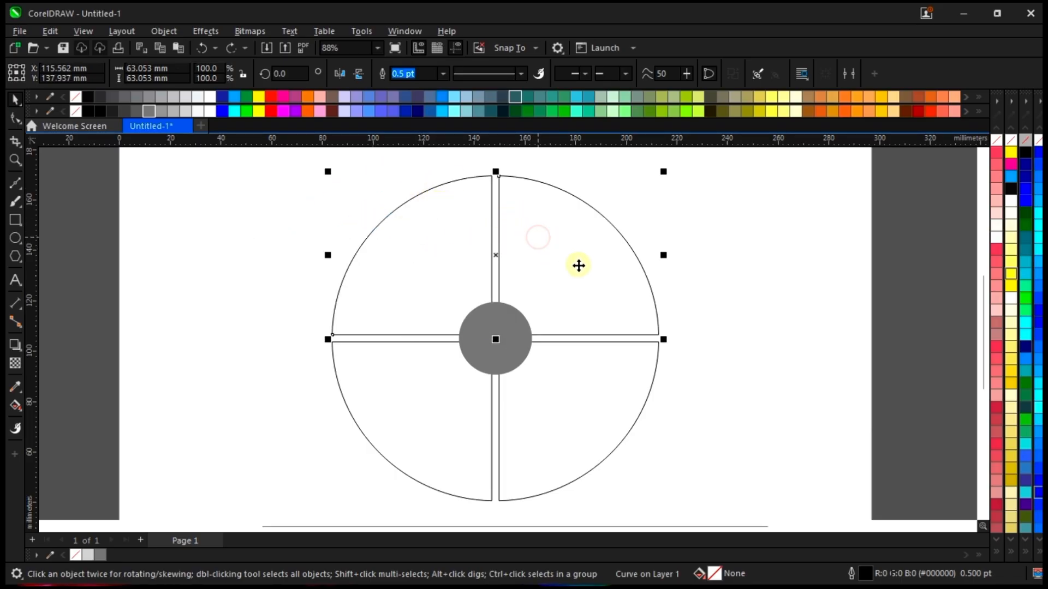
left_click(599, 395, "shift")
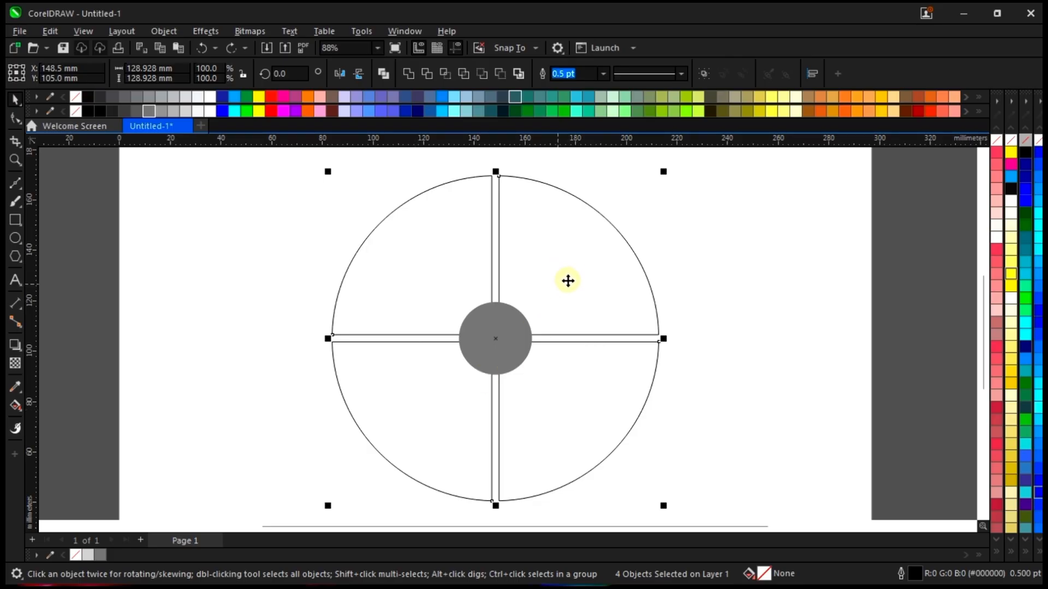
left_click_drag(568, 281, 395, 270)
key("ctrl+z")
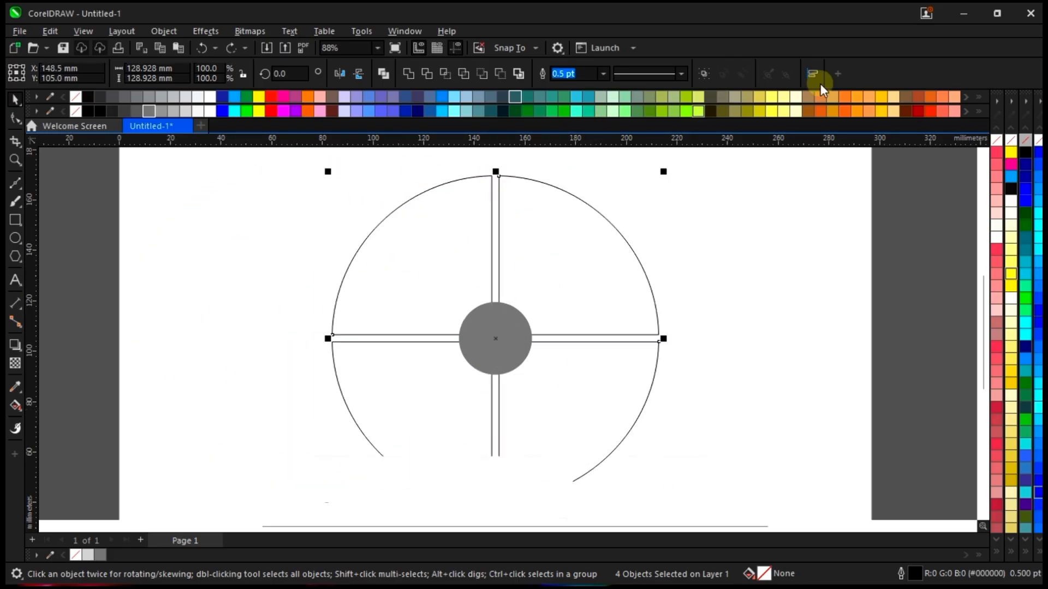
left_click(701, 73)
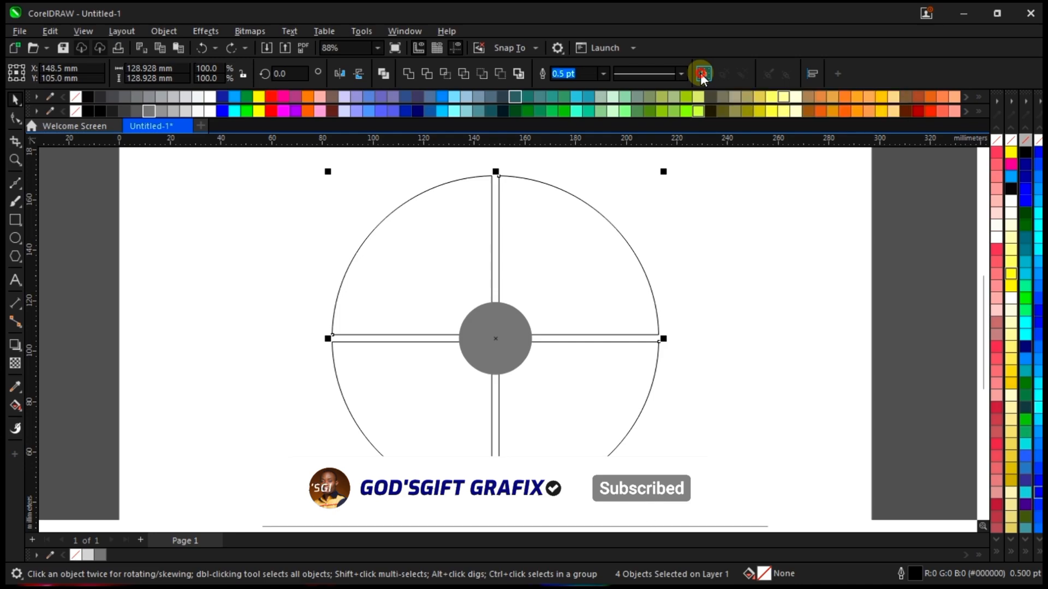
Try moving the grouped quarter segments aside, undo the move and deselect the group
left_click_drag(613, 257, 725, 270)
key("ctrl+z")
left_click(669, 282)
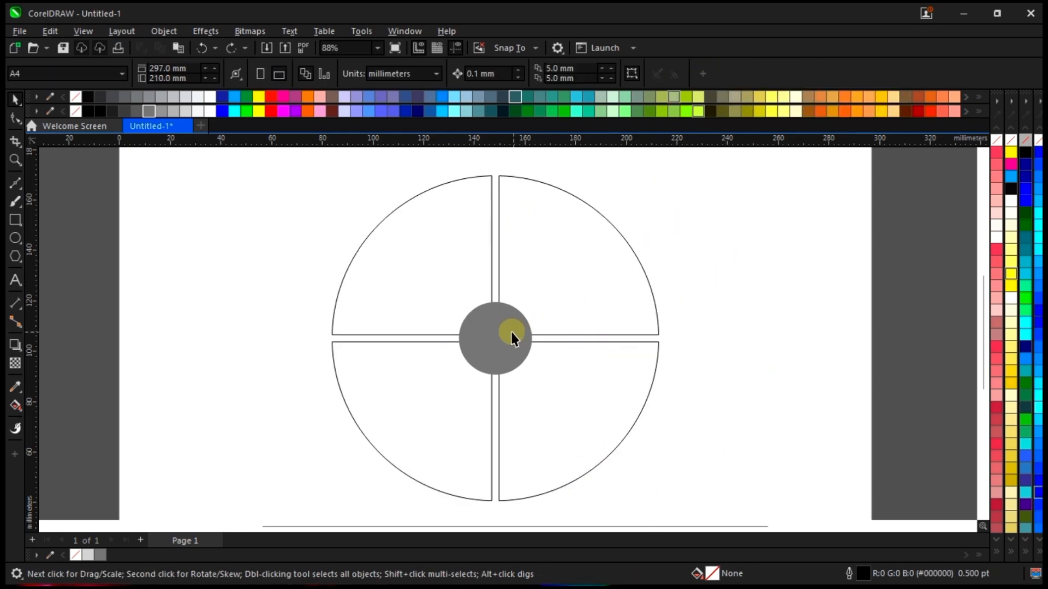
Trim the grouped quarter segments with the grey centre circle, then move that circle away and delete it
double_click(516, 344)
left_click(495, 310)
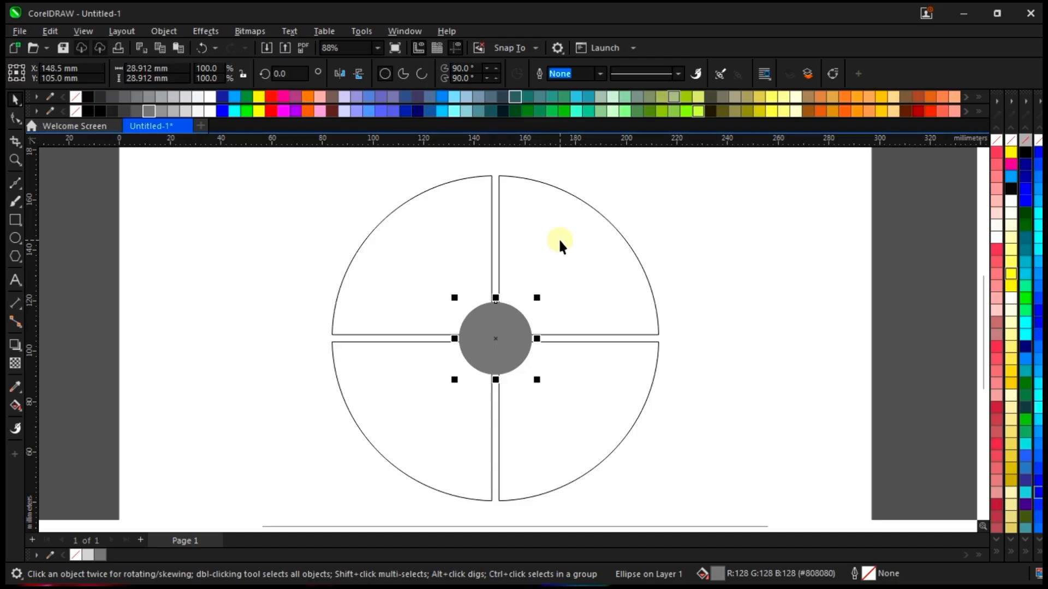
left_click(552, 192, "shift")
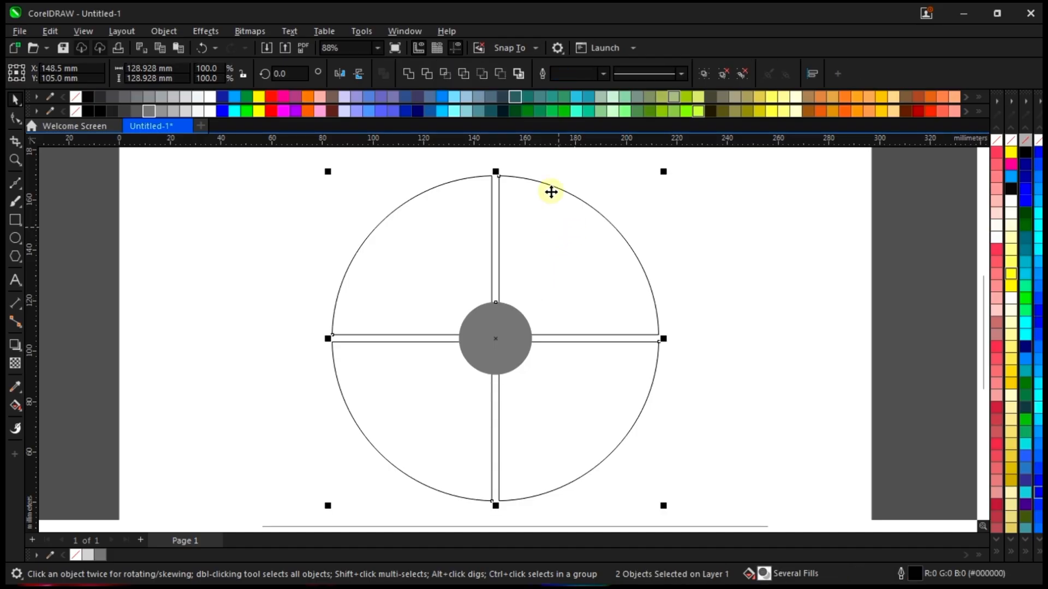
left_click(425, 73)
left_click(497, 336)
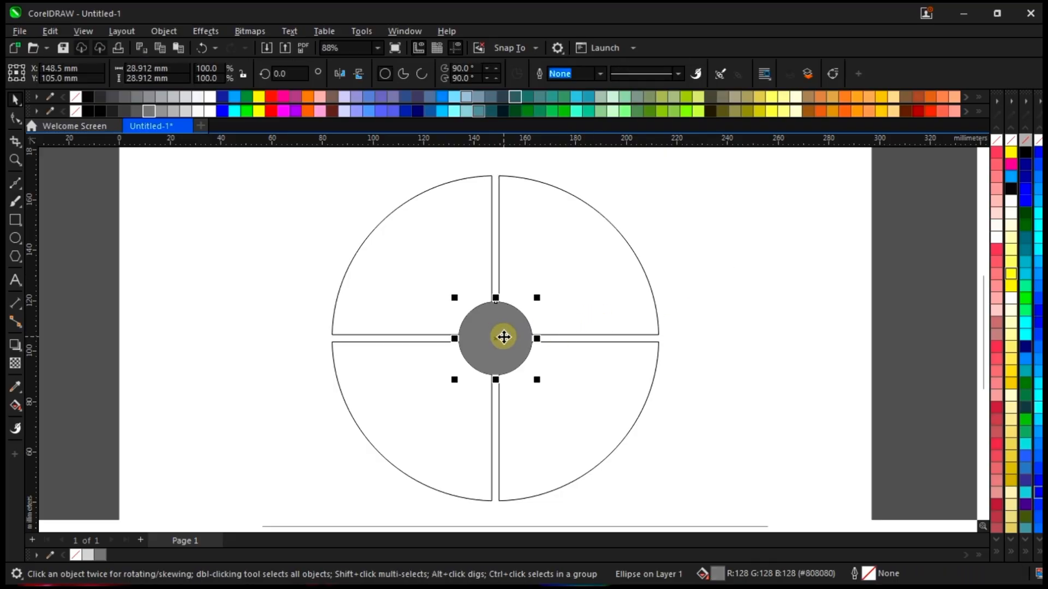
left_click_drag(501, 336, 760, 306)
key("Delete")
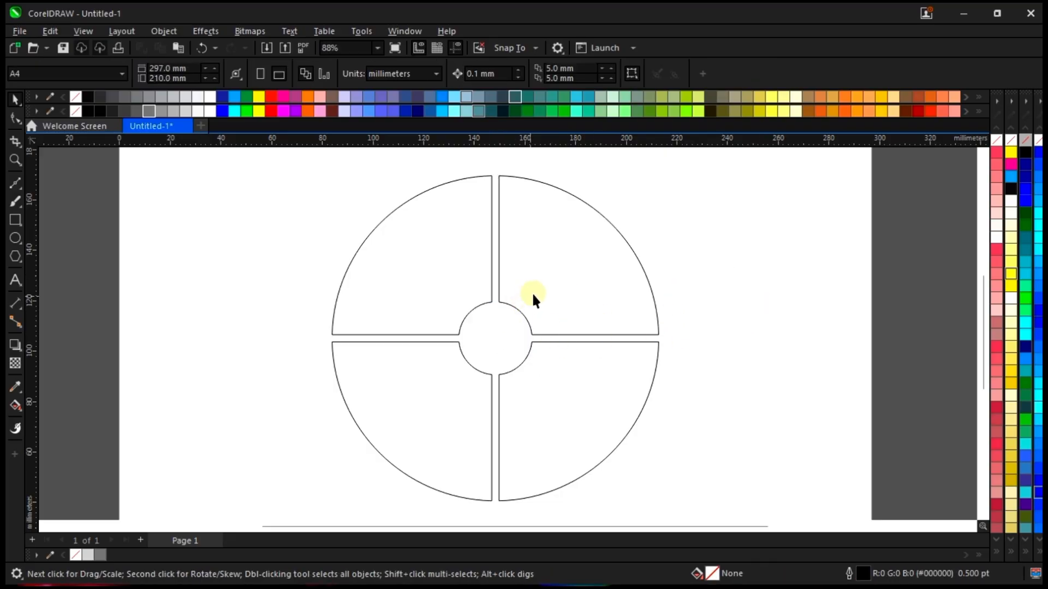
Ungroup the four trimmed quarter segments
key("ctrl+a")
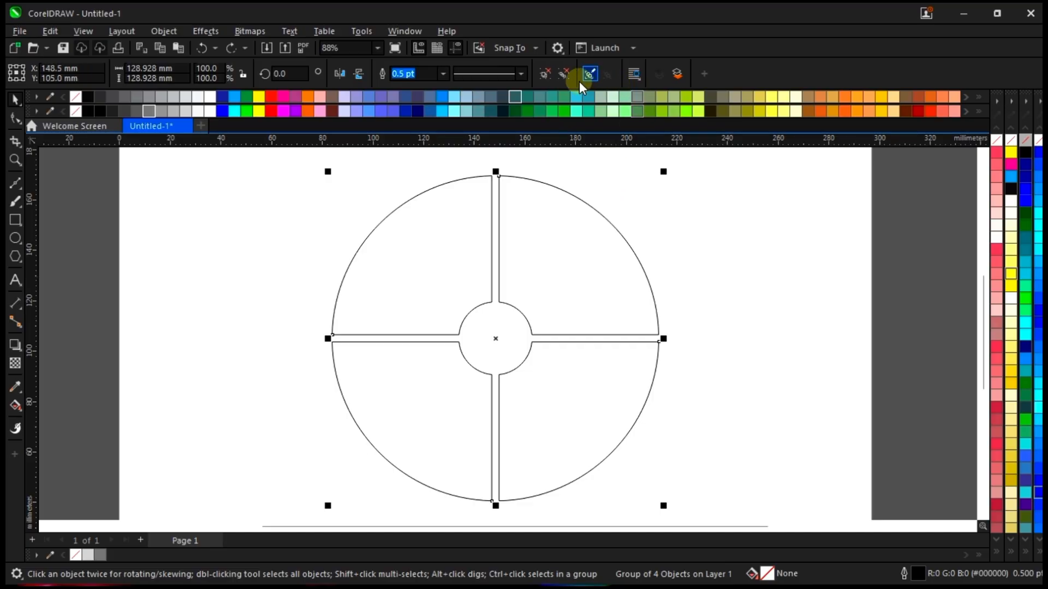
left_click(583, 79)
scroll(566, 294, "up", 3)
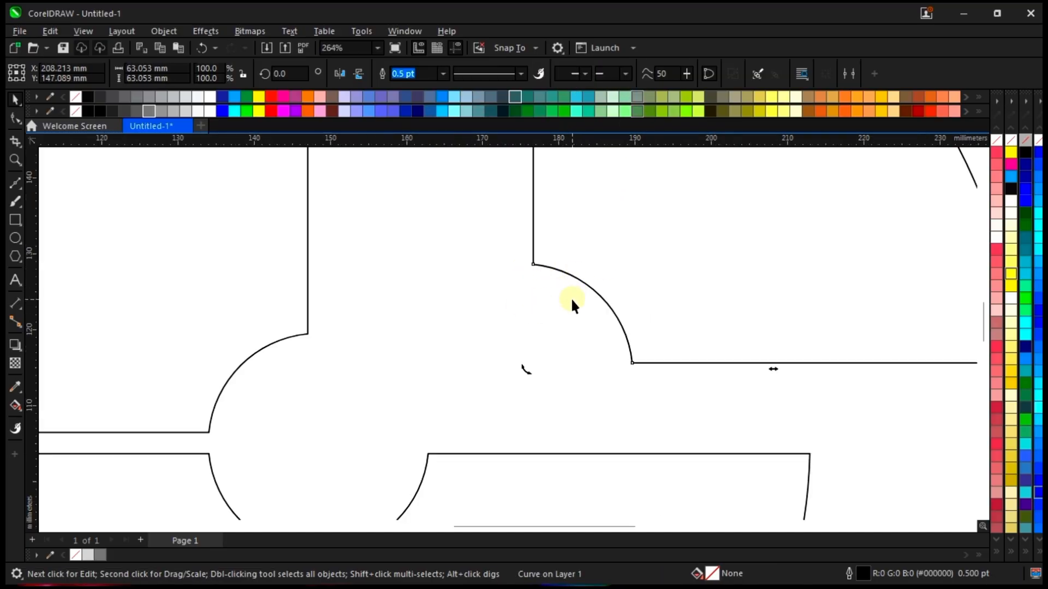
scroll(571, 302, "down", 3)
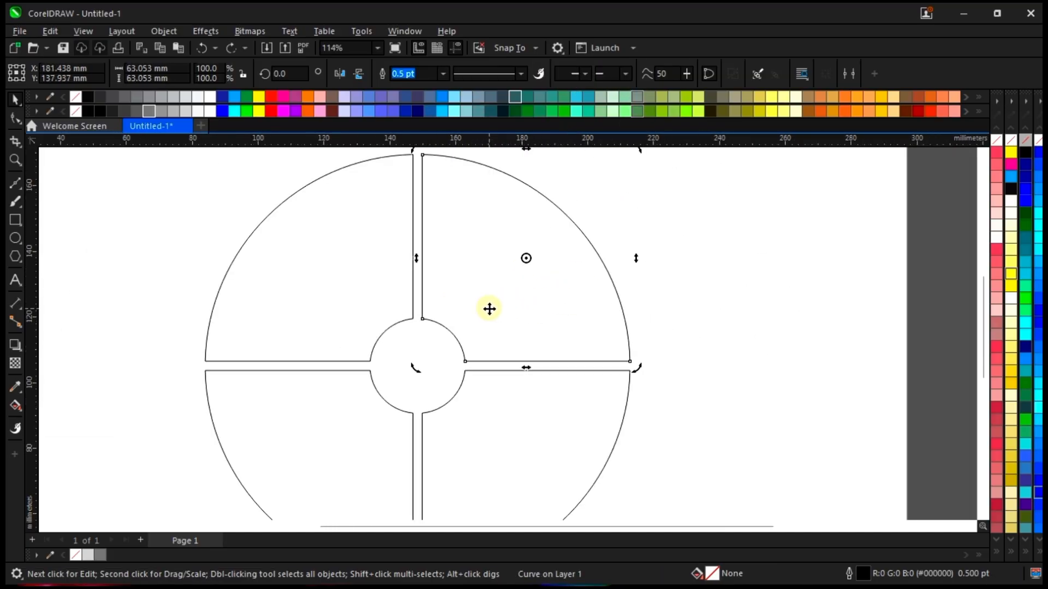
scroll(493, 305, "down", 1)
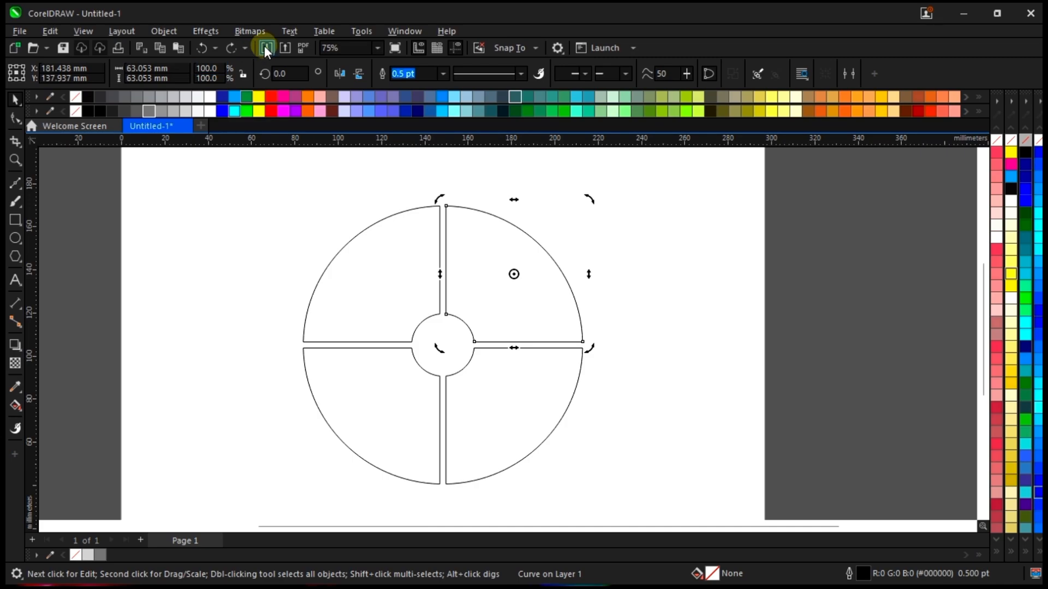
Import the purple-background, yellow-jacket, grey-background and dark-background portraits from the Photo Collage folder on the Desktop
left_click(26, 34)
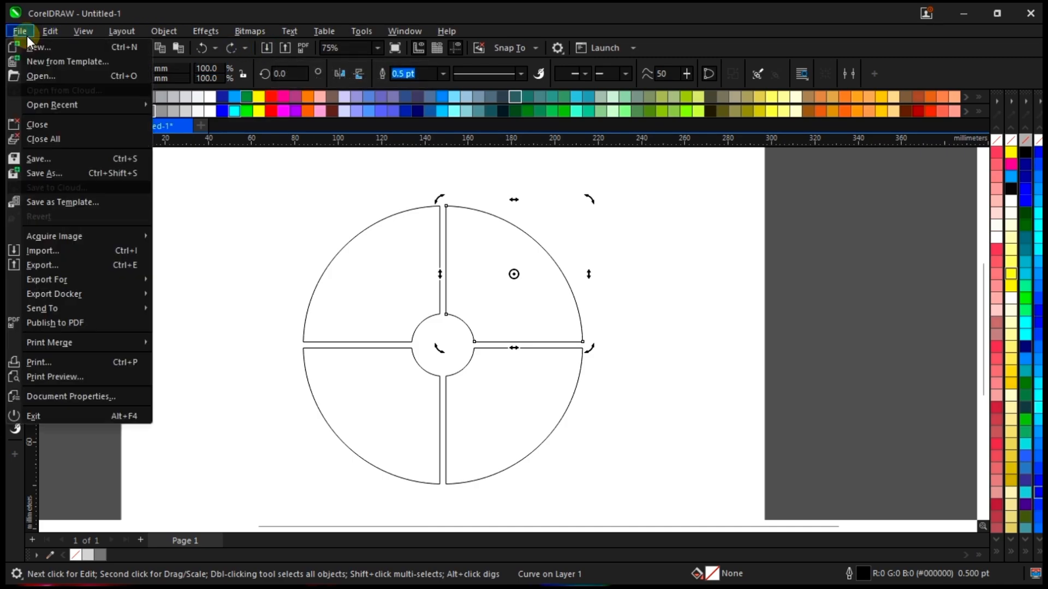
left_click(60, 251)
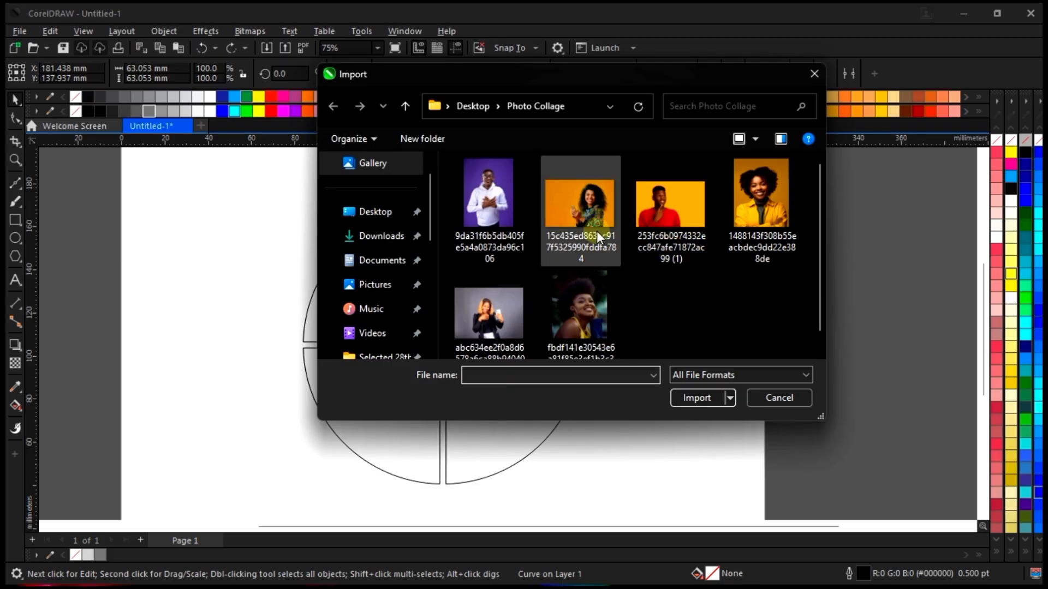
left_click(580, 295)
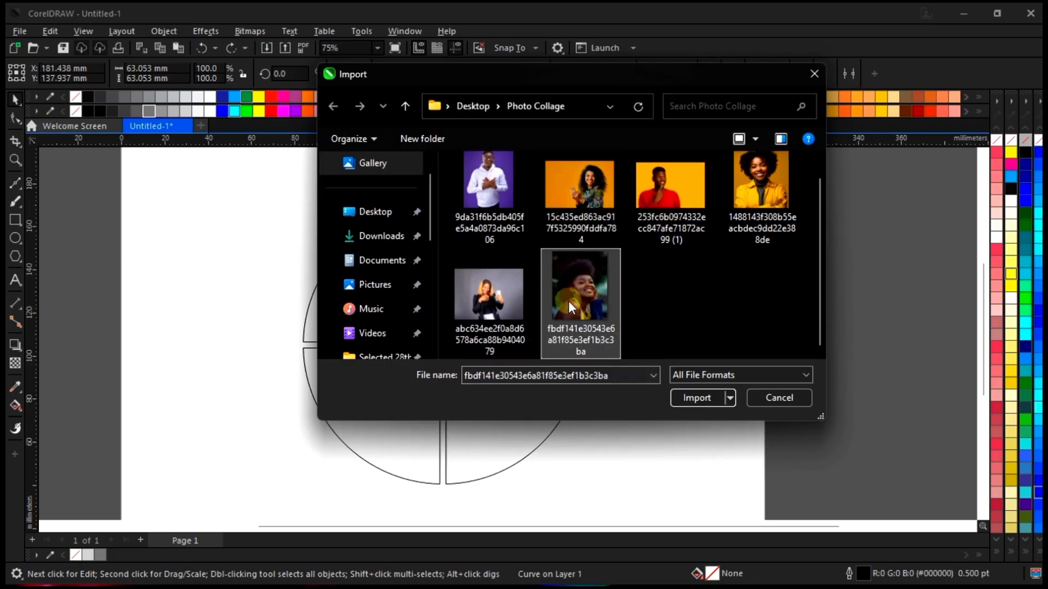
left_click(494, 304, "ctrl")
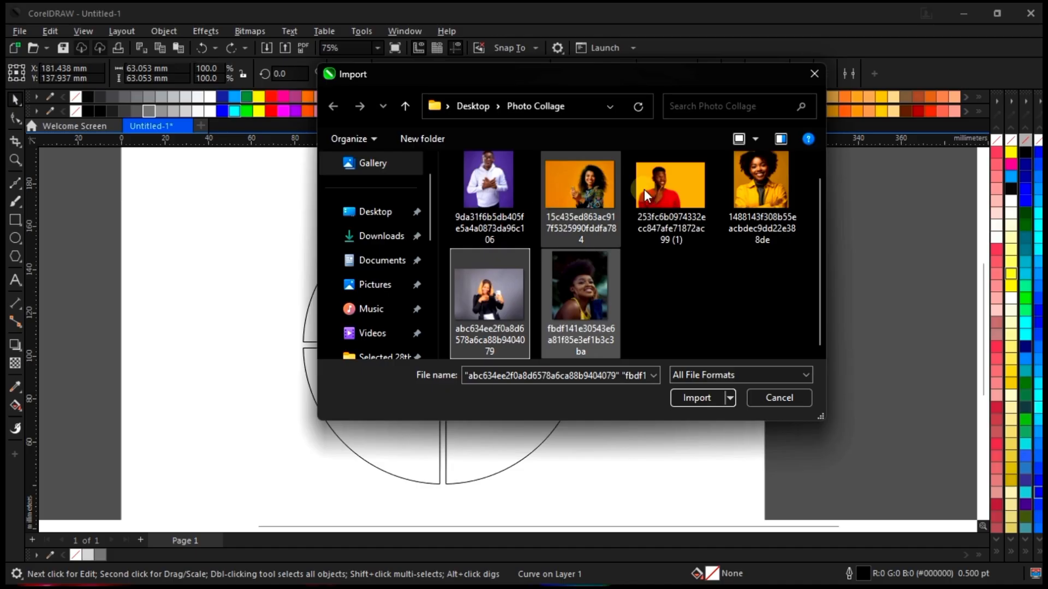
left_click(754, 192, "ctrl")
left_click(495, 209, "ctrl")
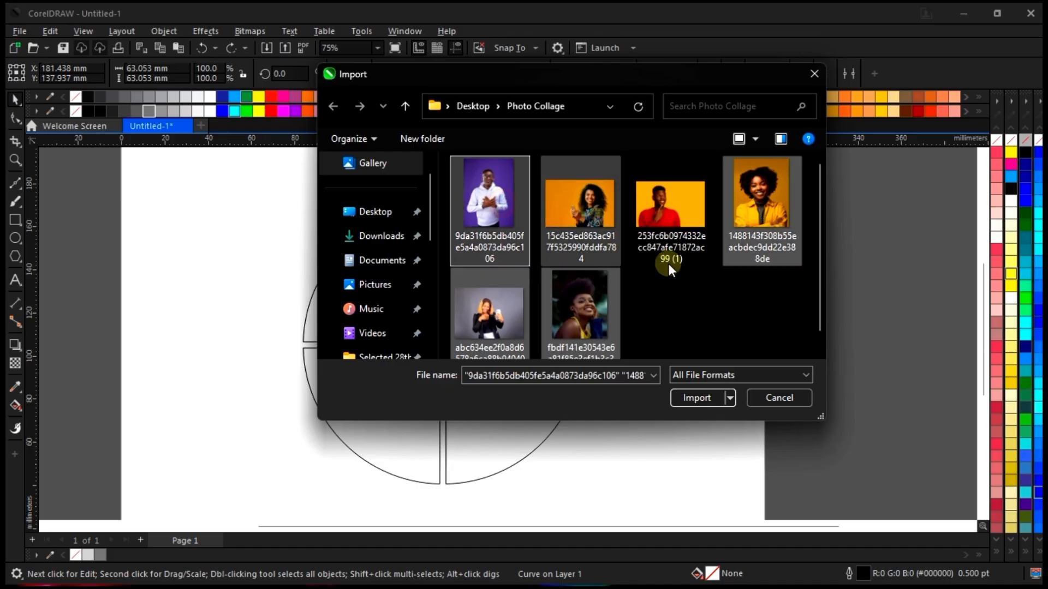
left_click(699, 398)
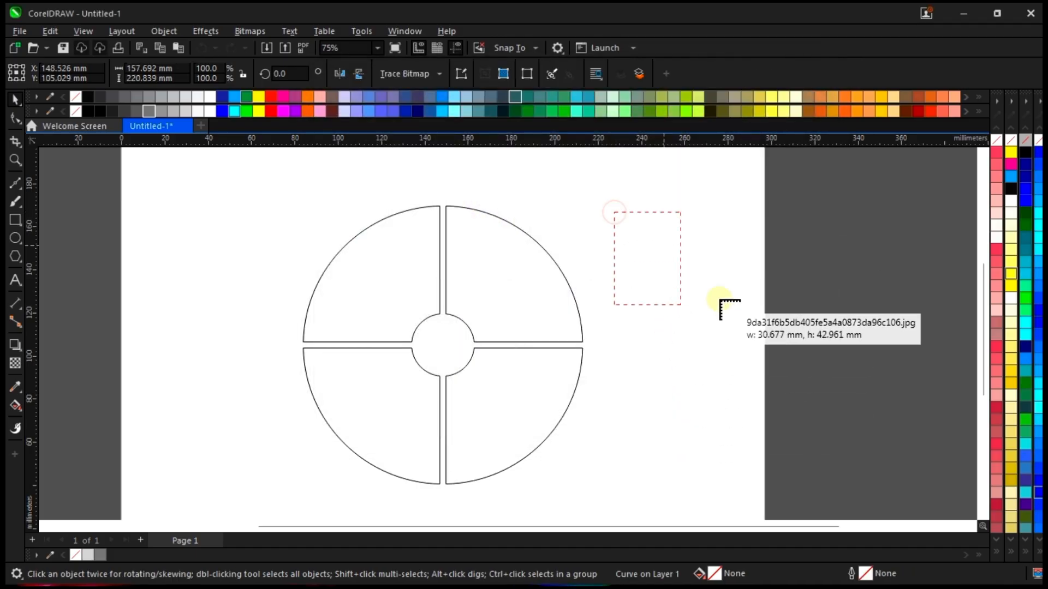
Place the imported portraits beside the divided circle, sized about 31 × 43, 49 × 61, 46 × 35 and 30 × 37 mm
left_click(716, 198)
left_click(647, 352)
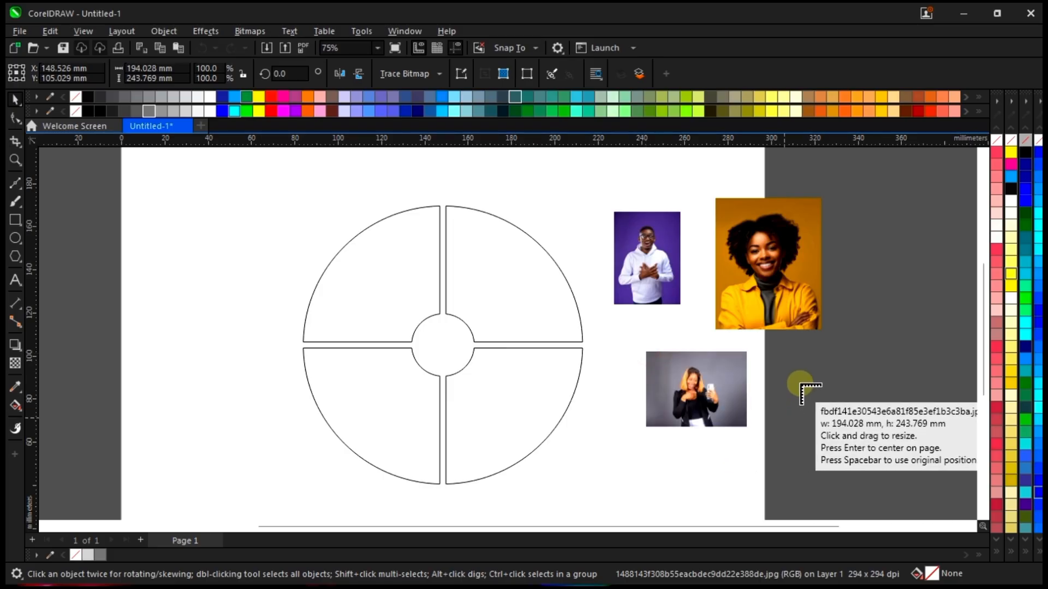
left_click_drag(788, 356, 853, 436)
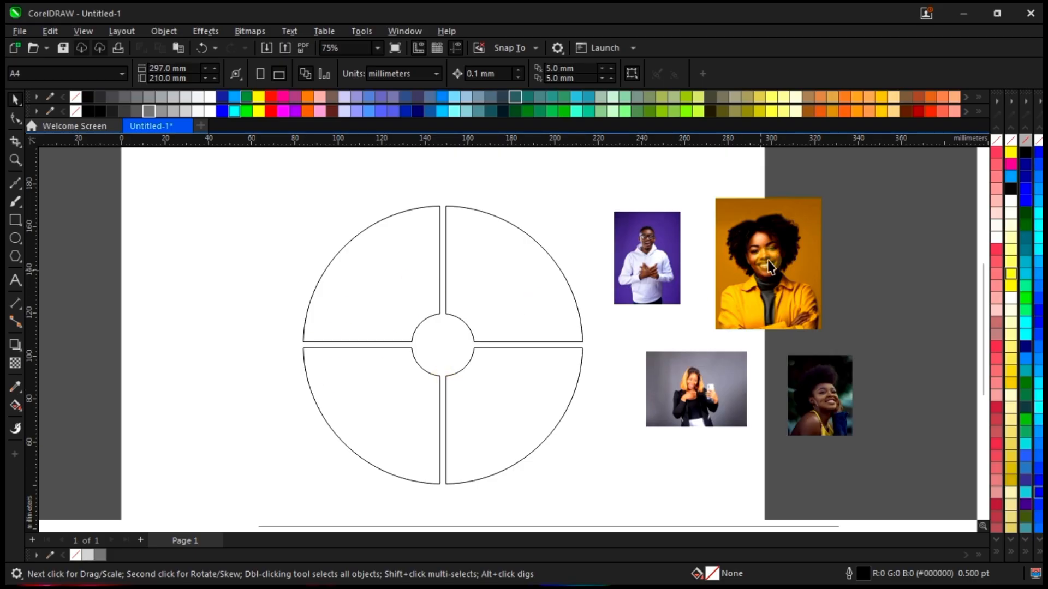
PowerClip the yellow-jacket portrait inside the upper-right quarter segment and the purple-background portrait inside the upper-left one
right_click(751, 245)
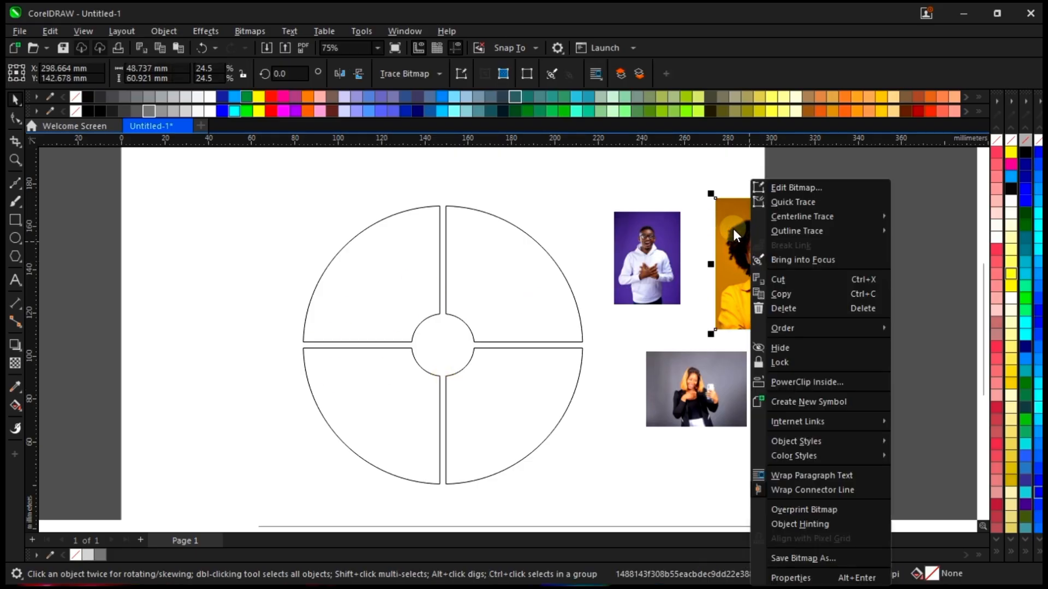
left_click(806, 382)
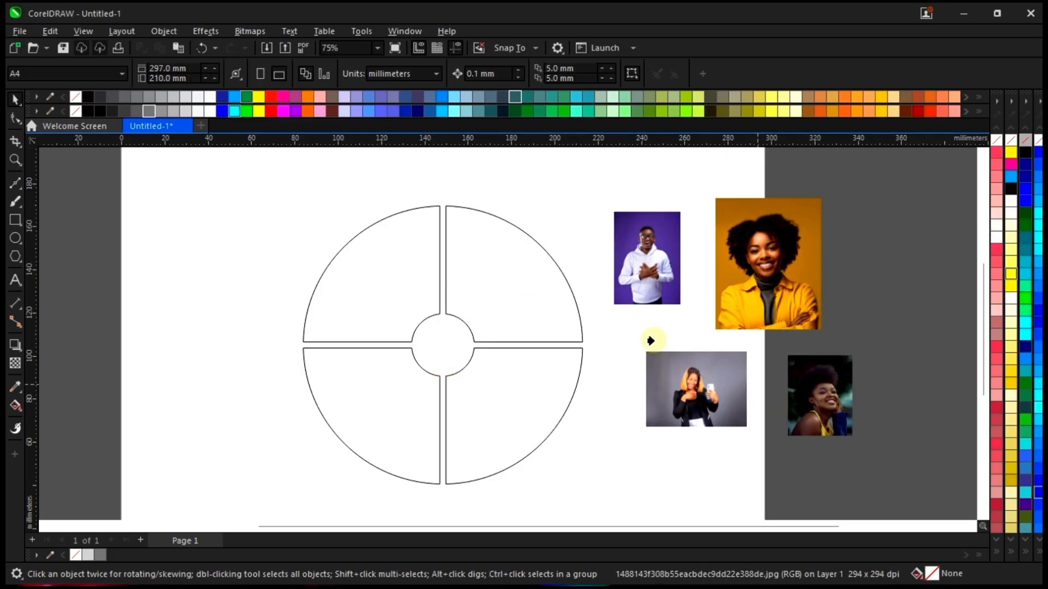
left_click(496, 280)
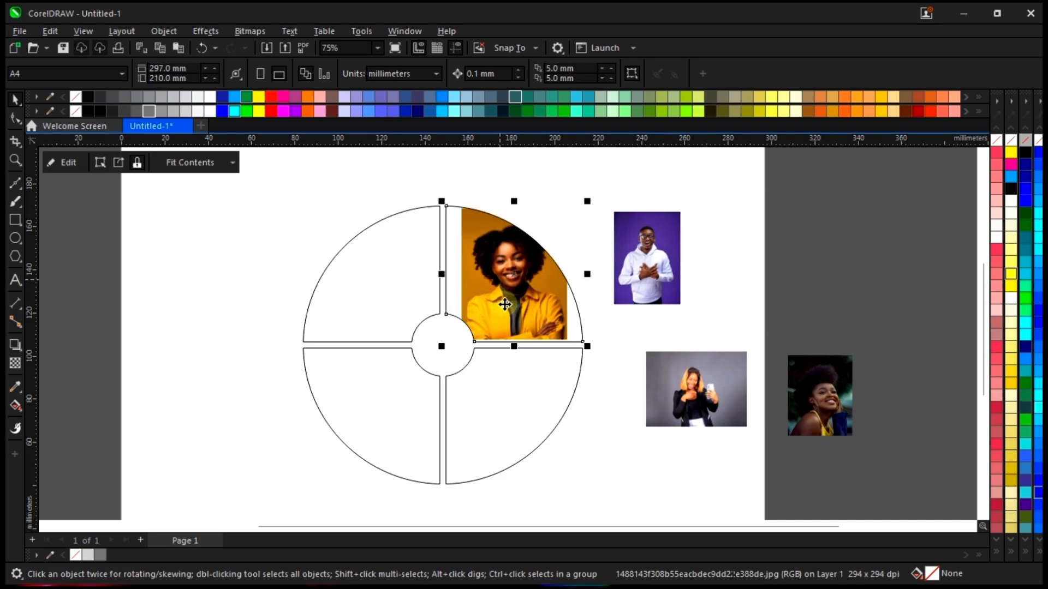
left_click(649, 257)
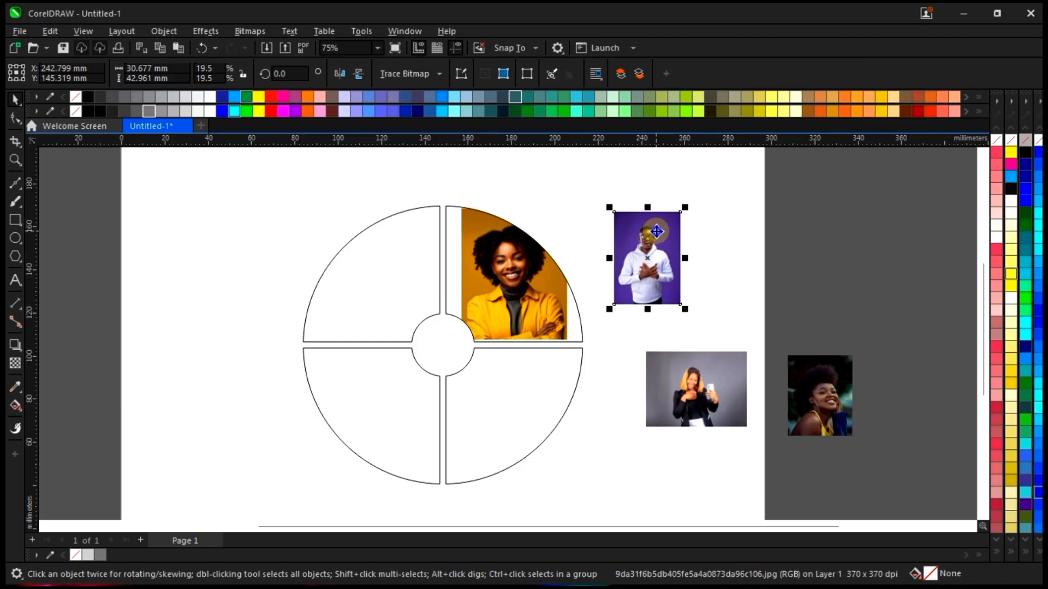
right_click(656, 251)
left_click(711, 384)
left_click(342, 290)
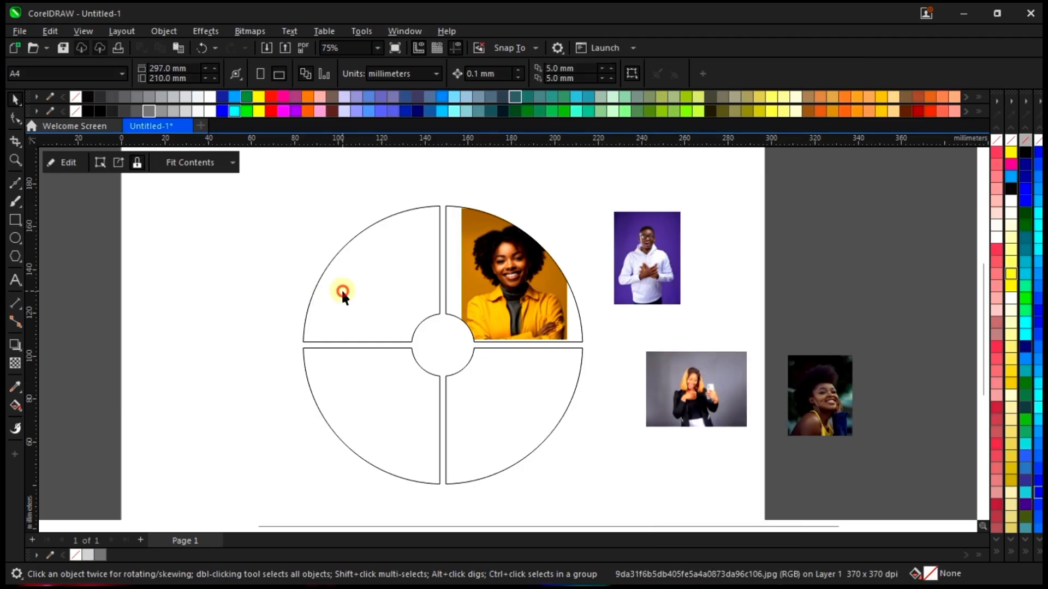
PowerClip the grey-background portrait inside the lower-left quarter segment and the dark-background portrait inside the lower-right one
left_click(703, 392)
right_click(701, 389)
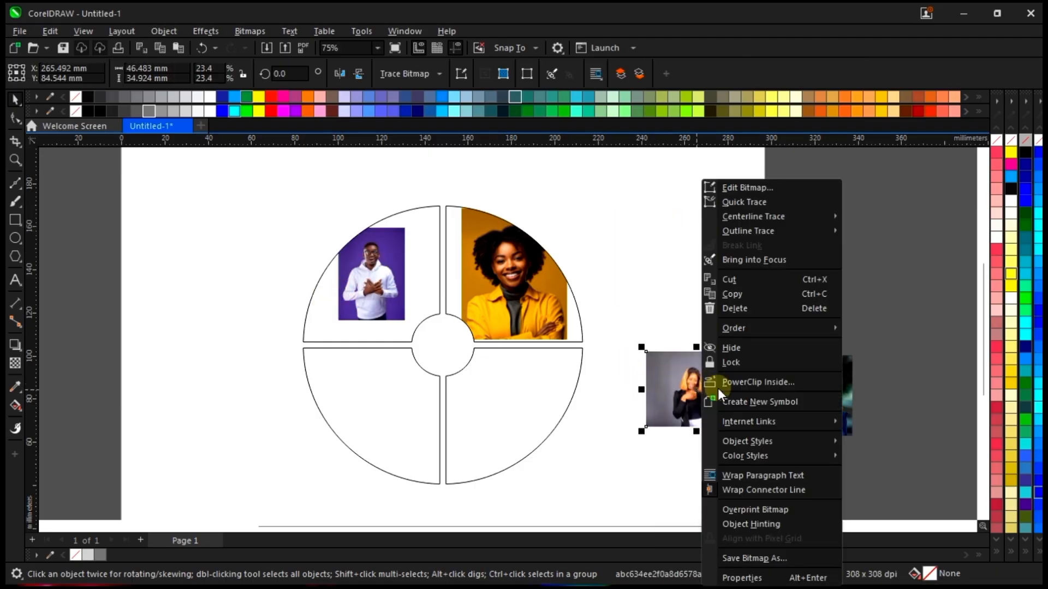
left_click(744, 381)
left_click(383, 398)
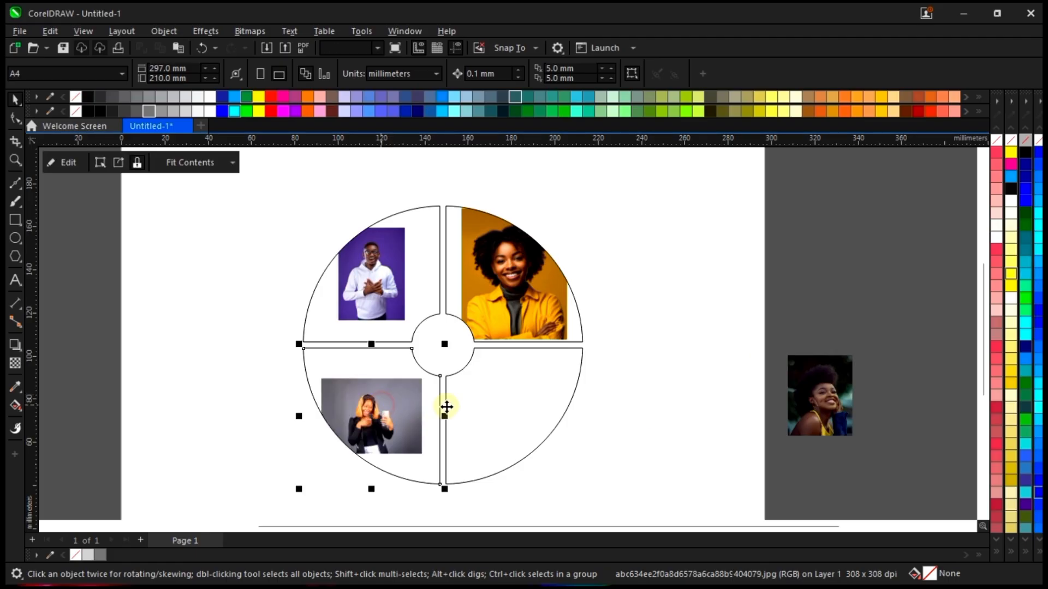
left_click(818, 394)
right_click(818, 393)
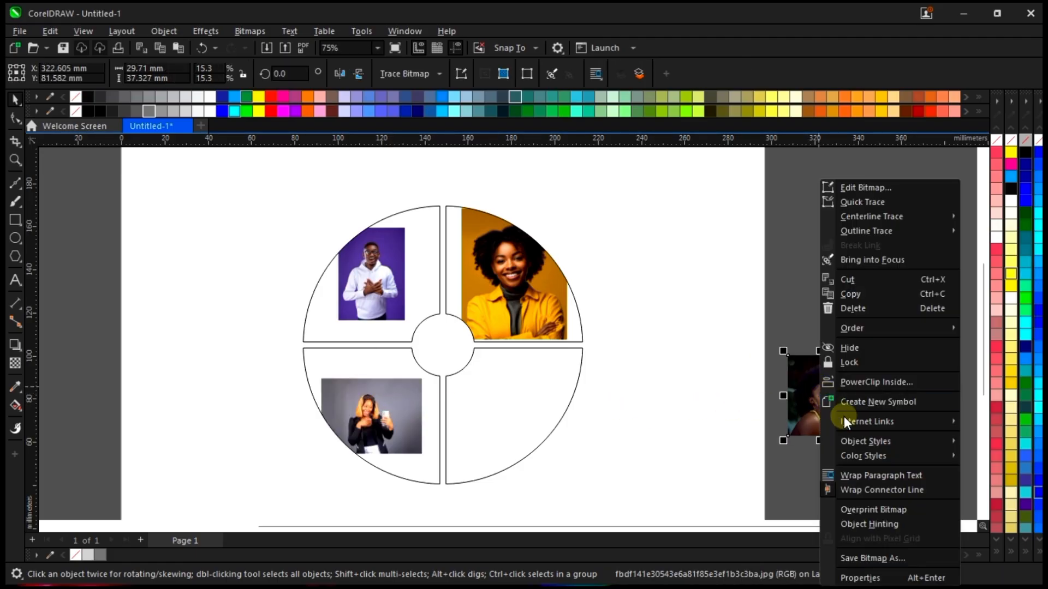
left_click(860, 382)
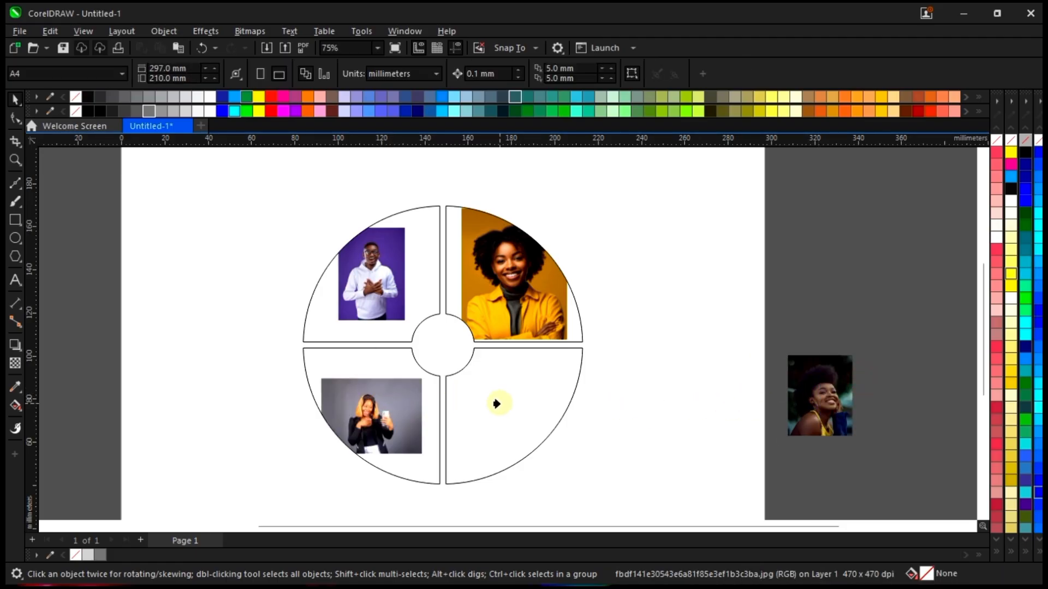
left_click(516, 399)
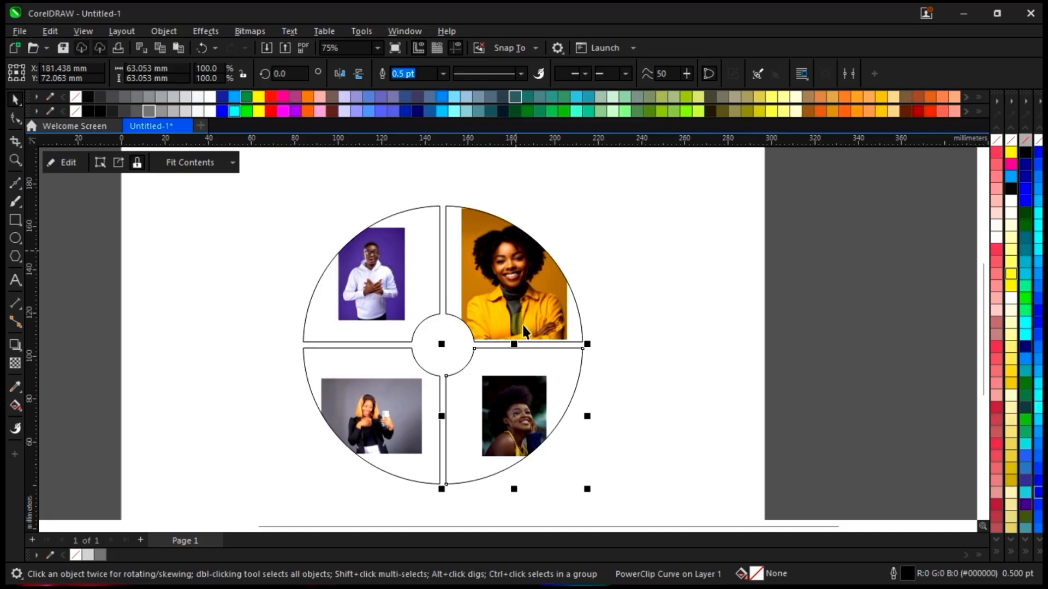
Edit the upper-right PowerClip and enlarge the yellow-jacket portrait to about 67 × 84 mm, positioning it over the quarter segment
left_click(484, 258)
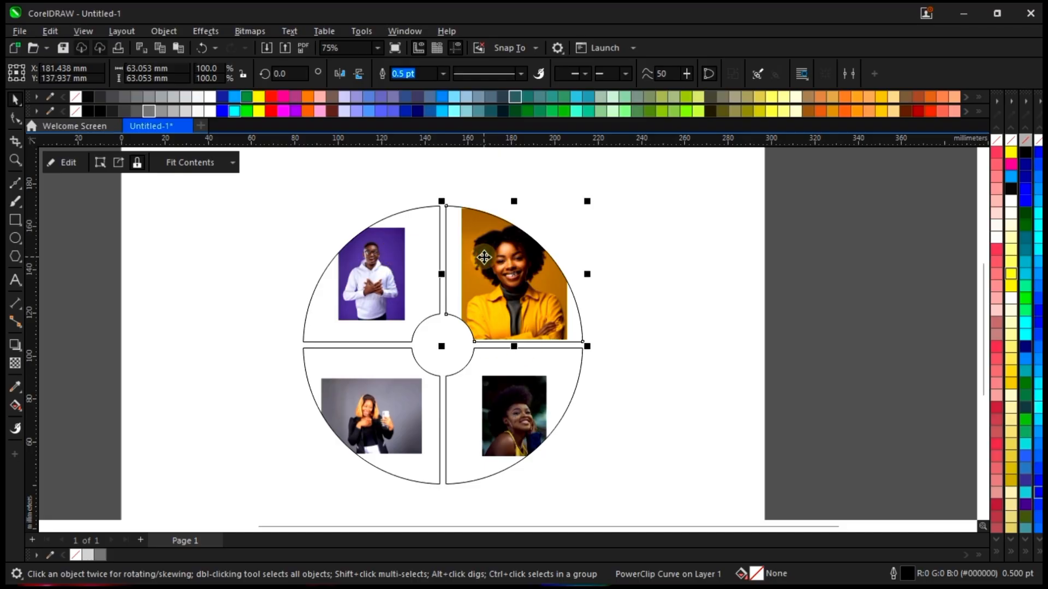
right_click(483, 256)
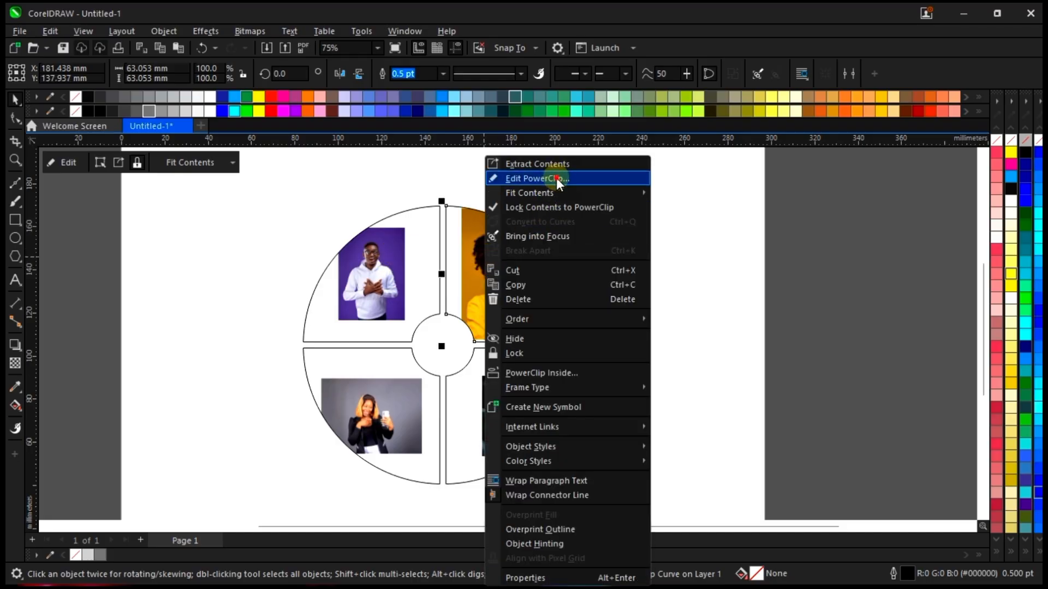
left_click(555, 178)
scroll(534, 241, "up", 2)
left_click_drag(516, 254, 495, 294)
left_click_drag(571, 227, 637, 166)
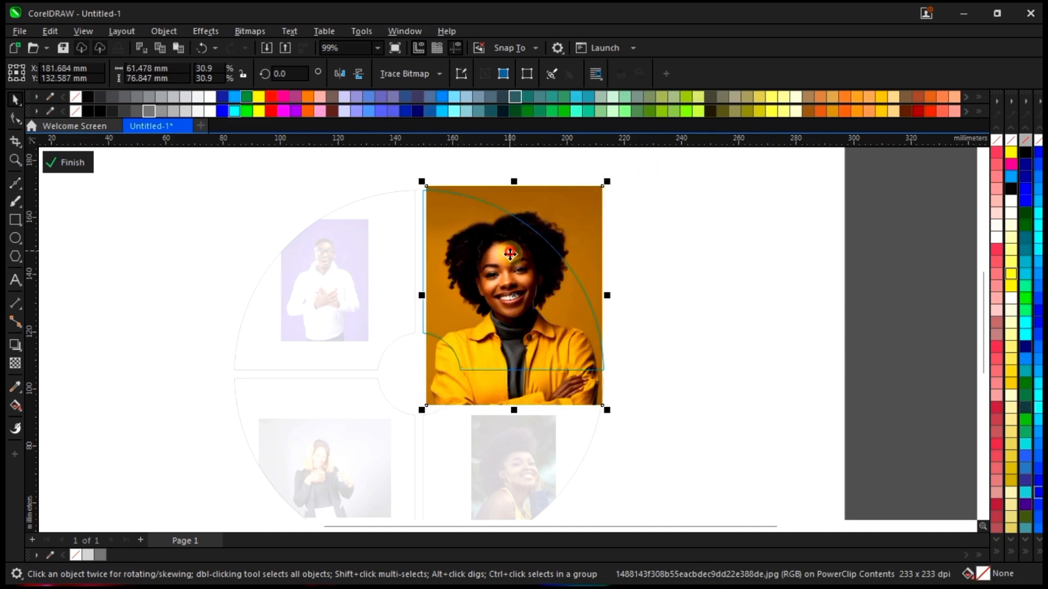
left_click_drag(512, 252, 504, 266)
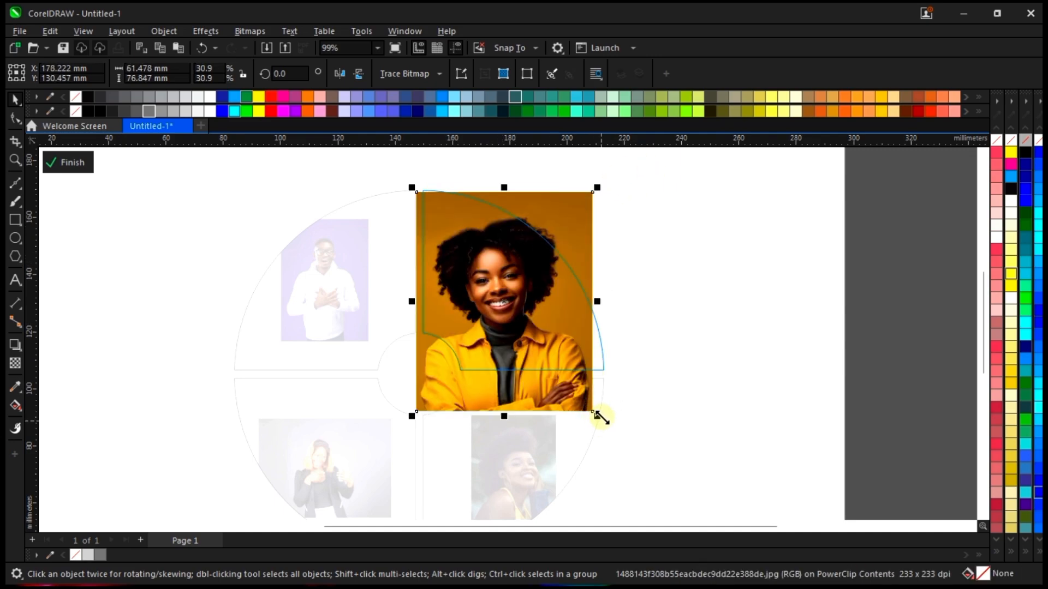
left_click_drag(602, 418, 619, 439)
scroll(591, 328, "up", 1)
left_click_drag(567, 320, 554, 317)
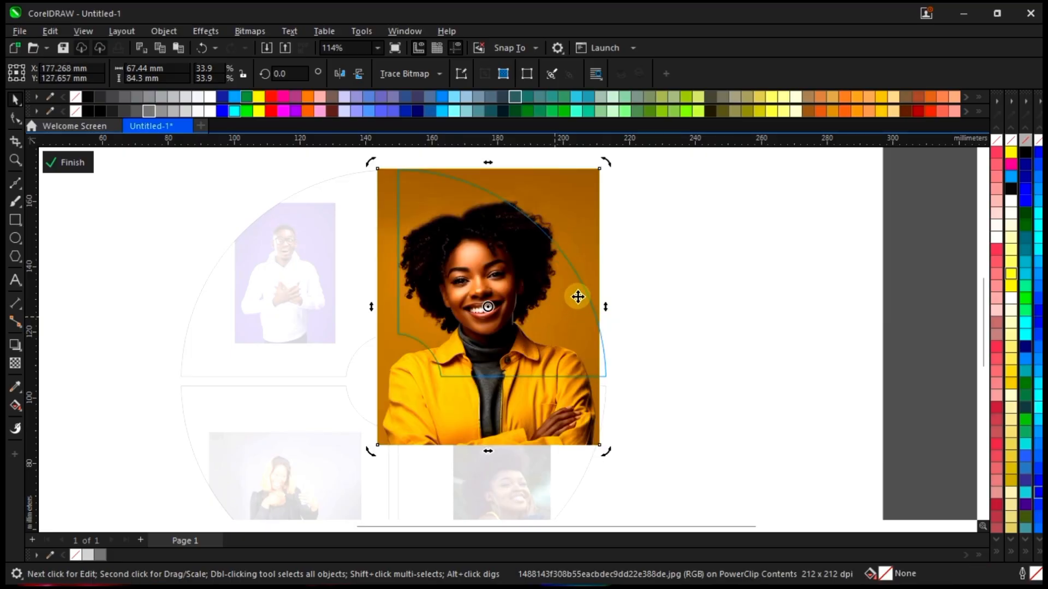
Enlarge the yellow-jacket portrait to about 71 × 89 mm so it covers the whole upper-right segment
left_click(634, 416)
left_click(602, 446)
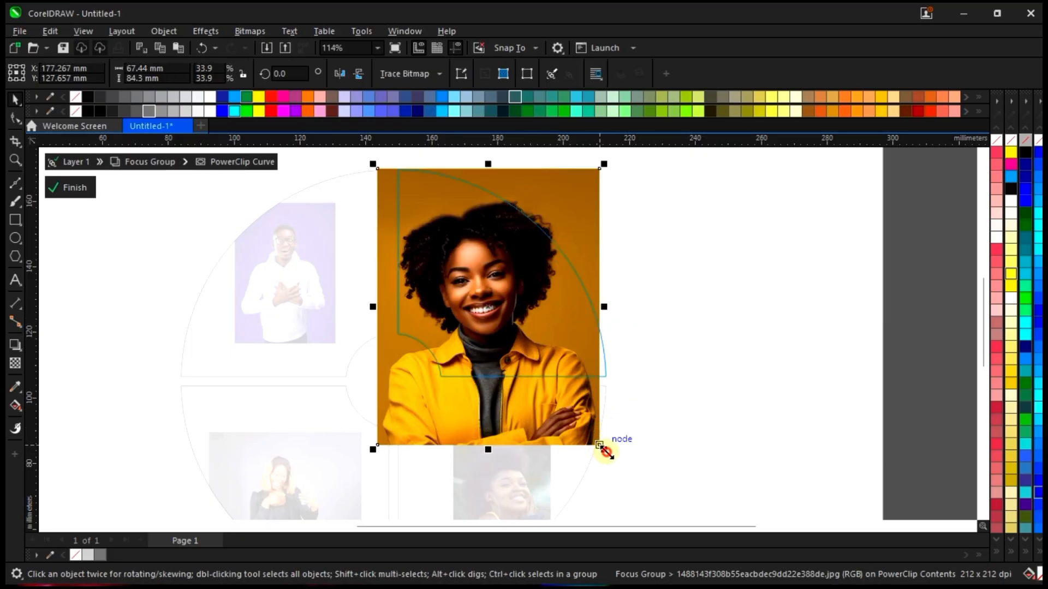
left_click_drag(601, 447, 617, 472)
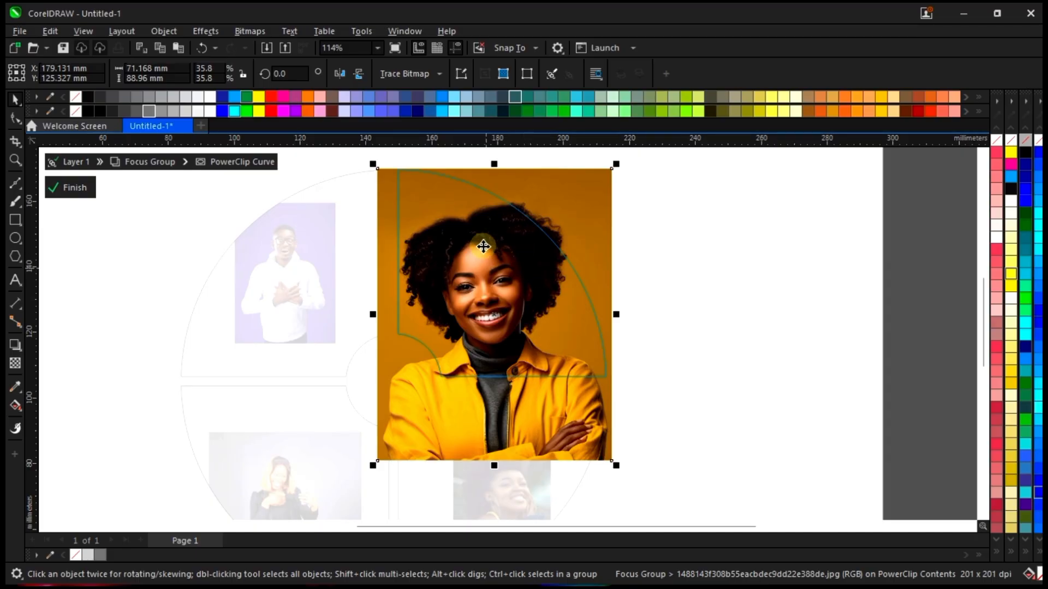
scroll(458, 206, "up", 2)
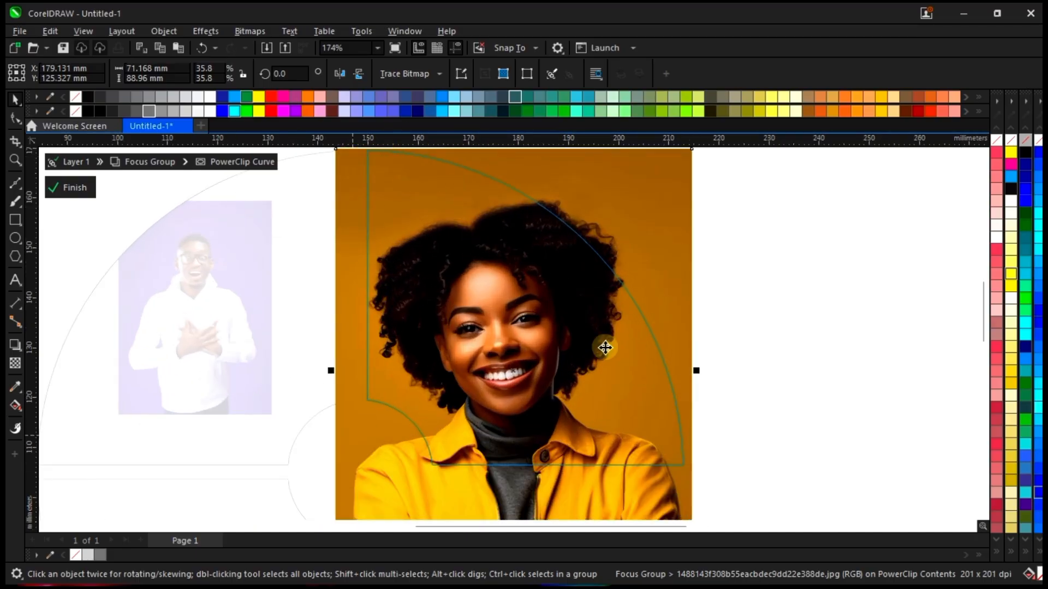
scroll(524, 251, "up", 3)
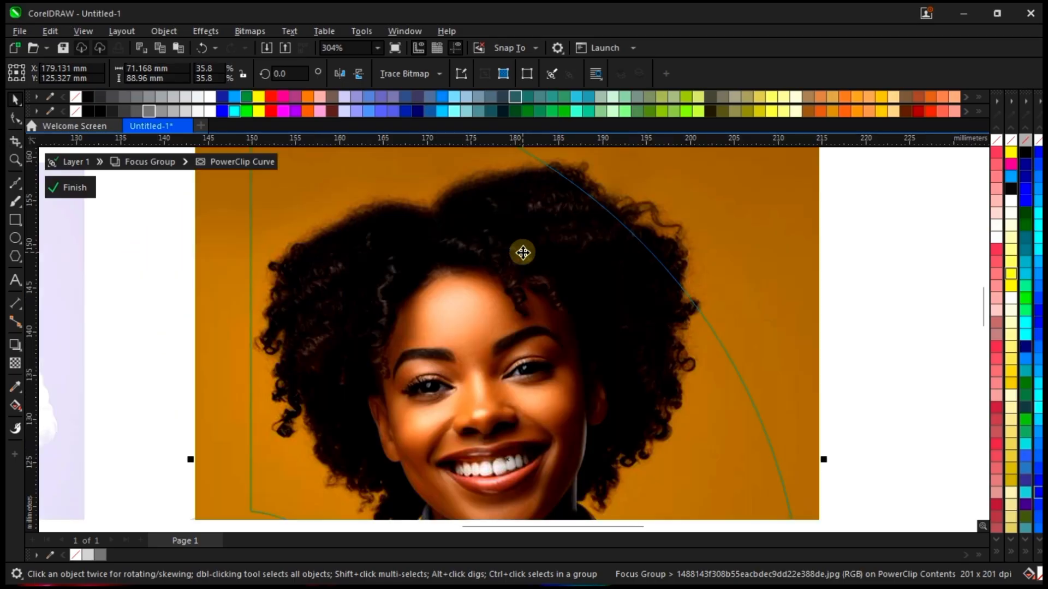
scroll(523, 250, "down", 4)
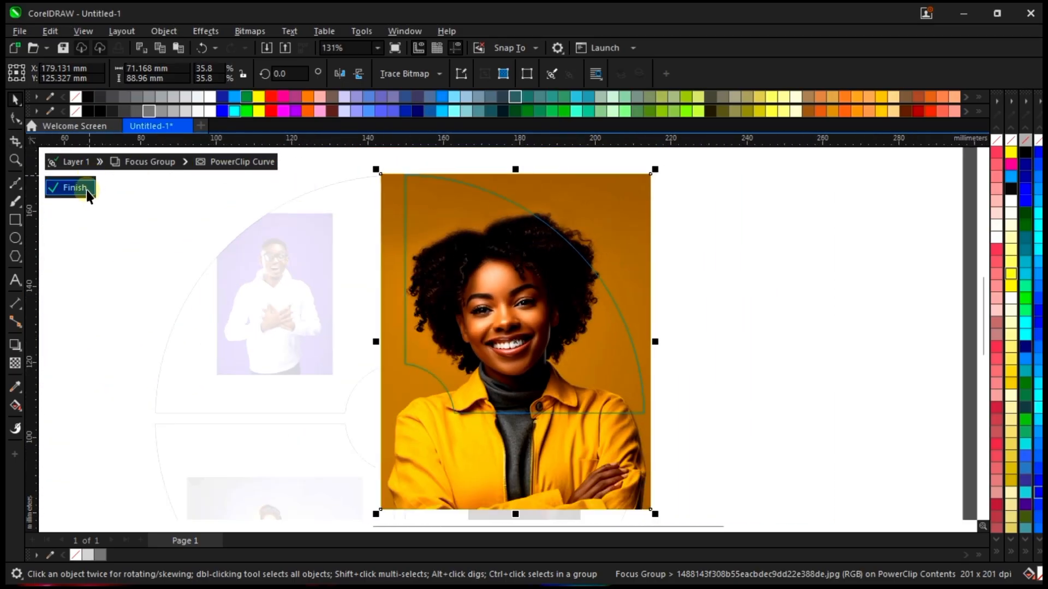
Finish editing the upper-right PowerClip, exit focus mode and deselect the segment
right_click(460, 263)
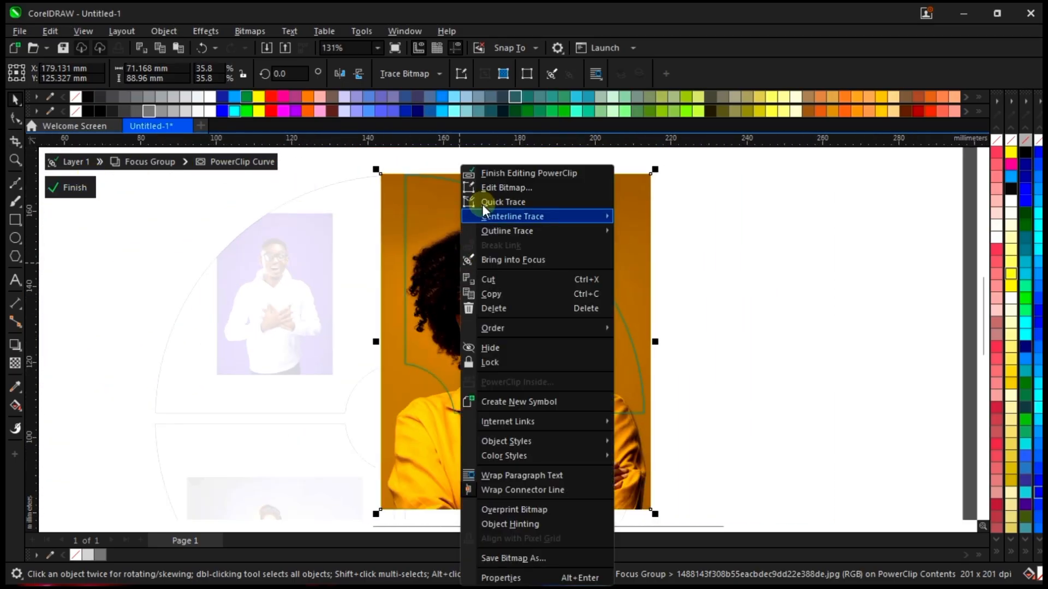
left_click(533, 172)
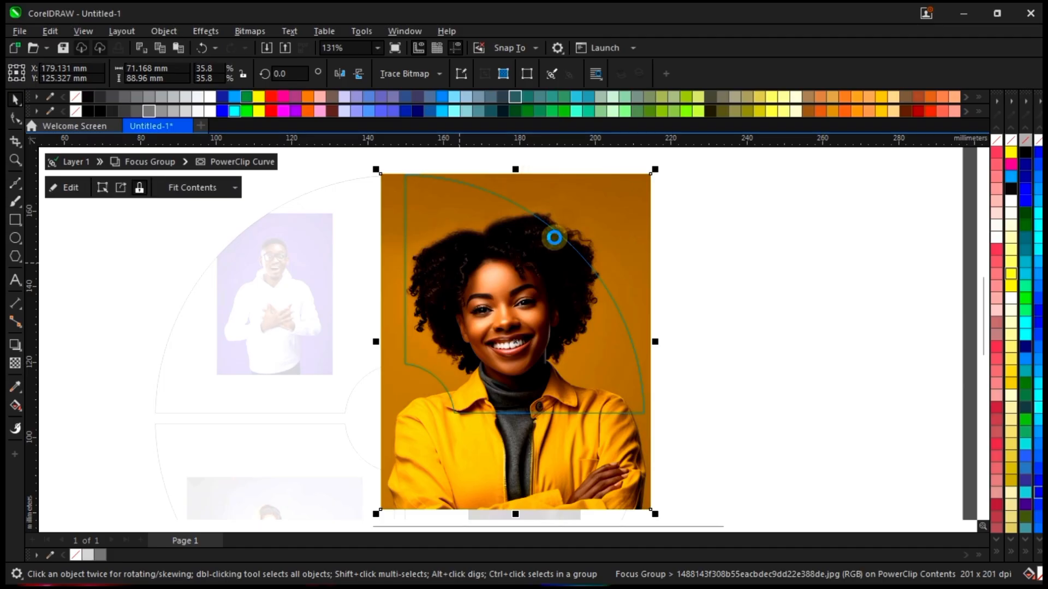
scroll(568, 236, "down", 3)
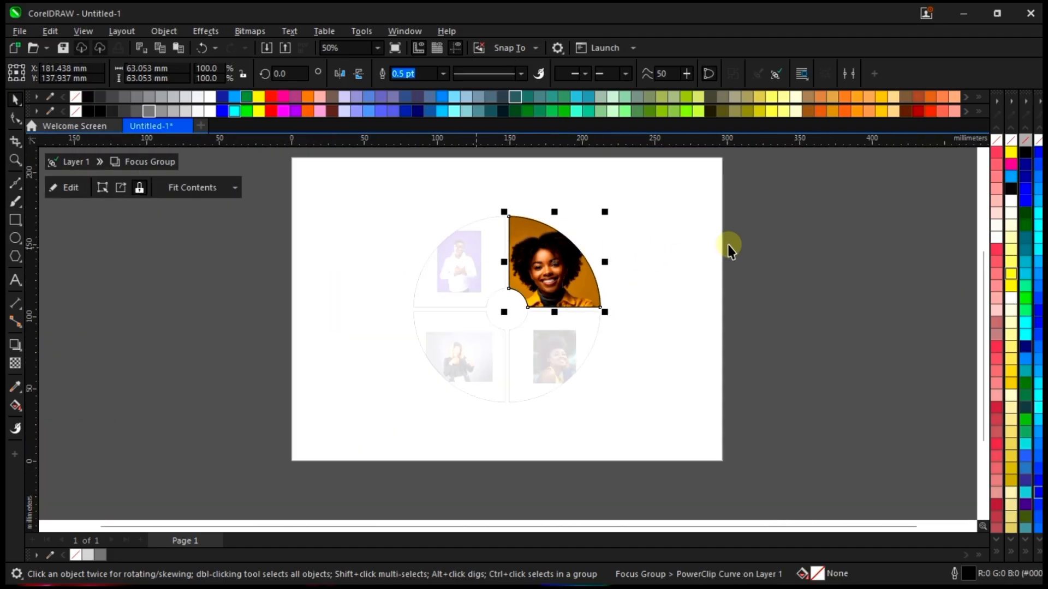
left_click(814, 234)
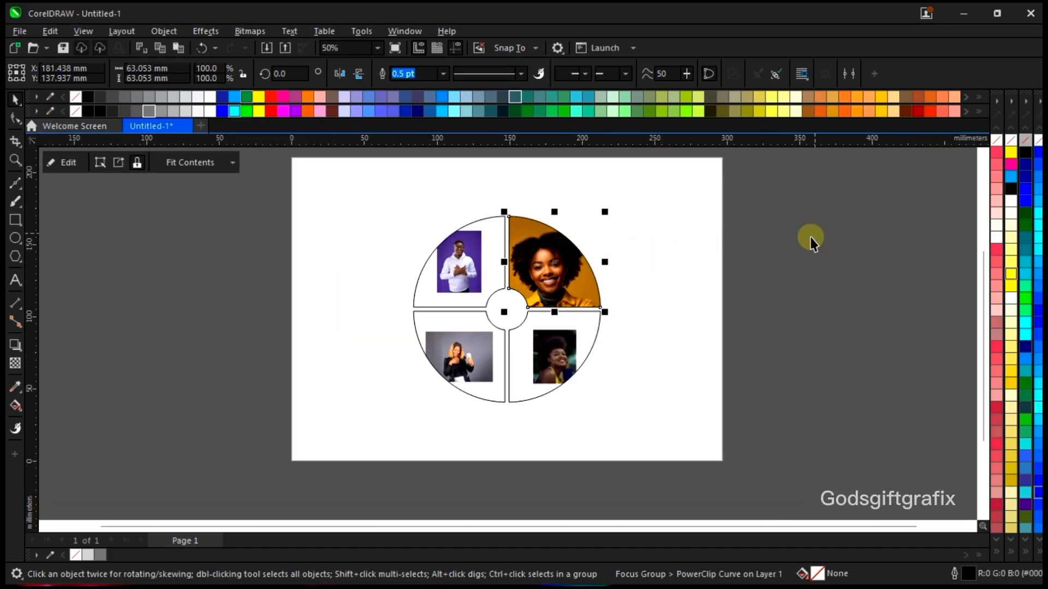
left_click(634, 280)
Edit the upper-left PowerClip, enlarge the purple-background portrait to about 72 × 100 mm to cover the segment, and finish editing
scroll(587, 275, "up", 1)
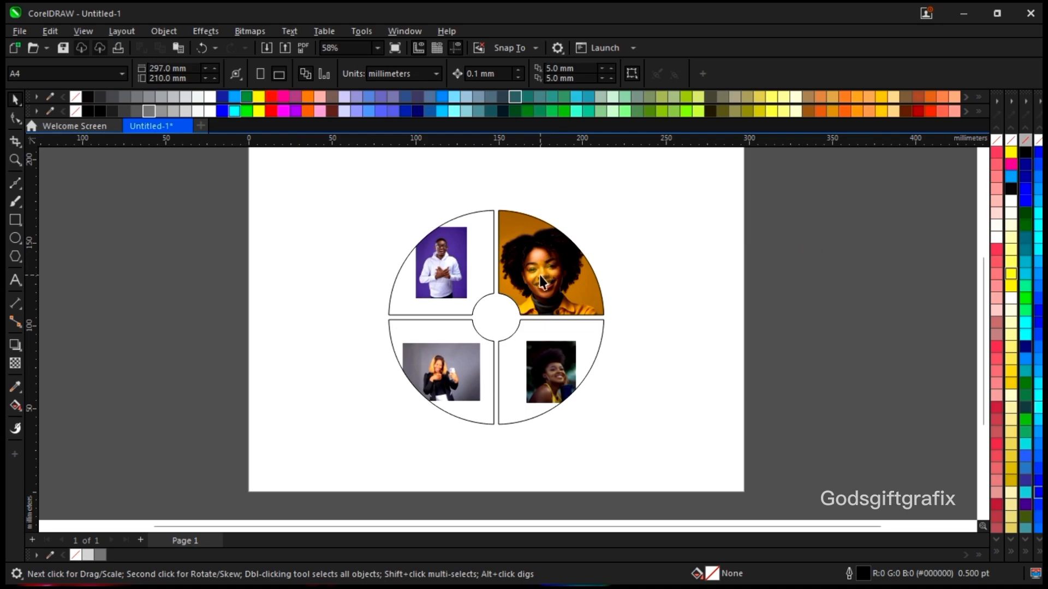
scroll(479, 276, "up", 2)
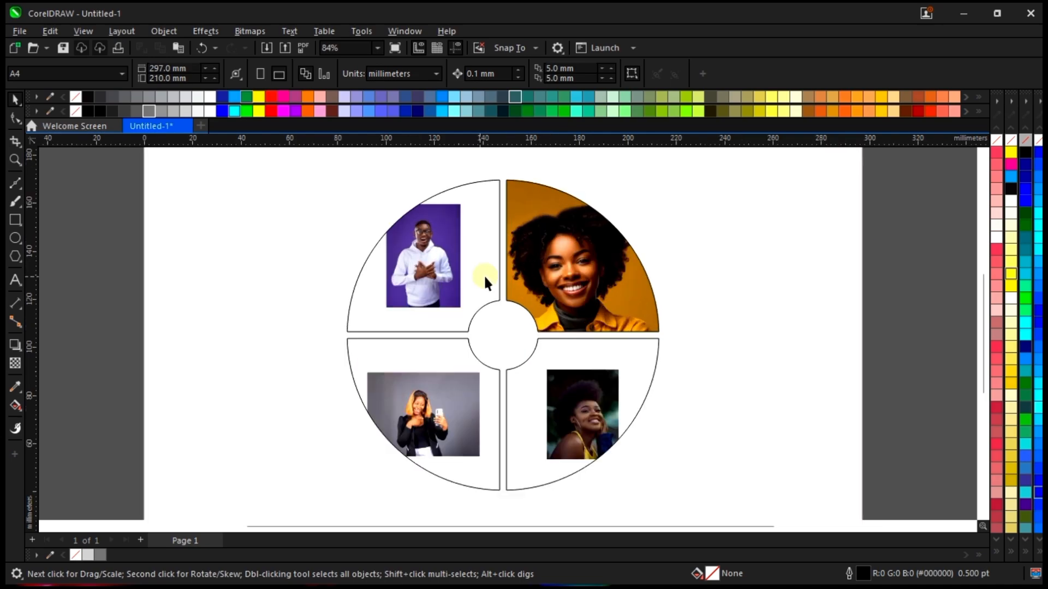
right_click(437, 238)
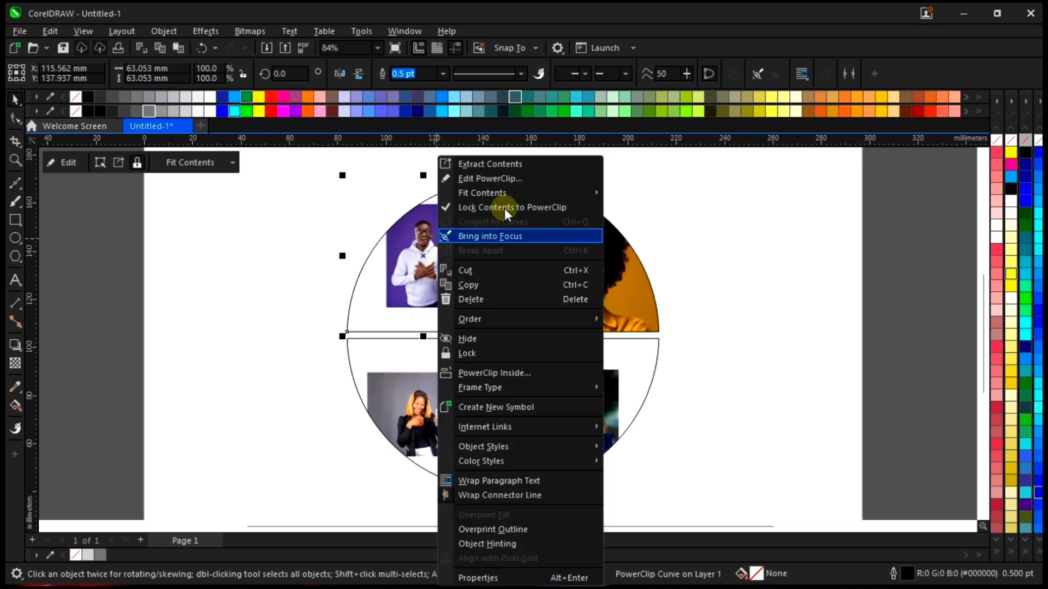
left_click(500, 180)
left_click_drag(463, 314, 529, 402)
left_click_drag(475, 253, 443, 256)
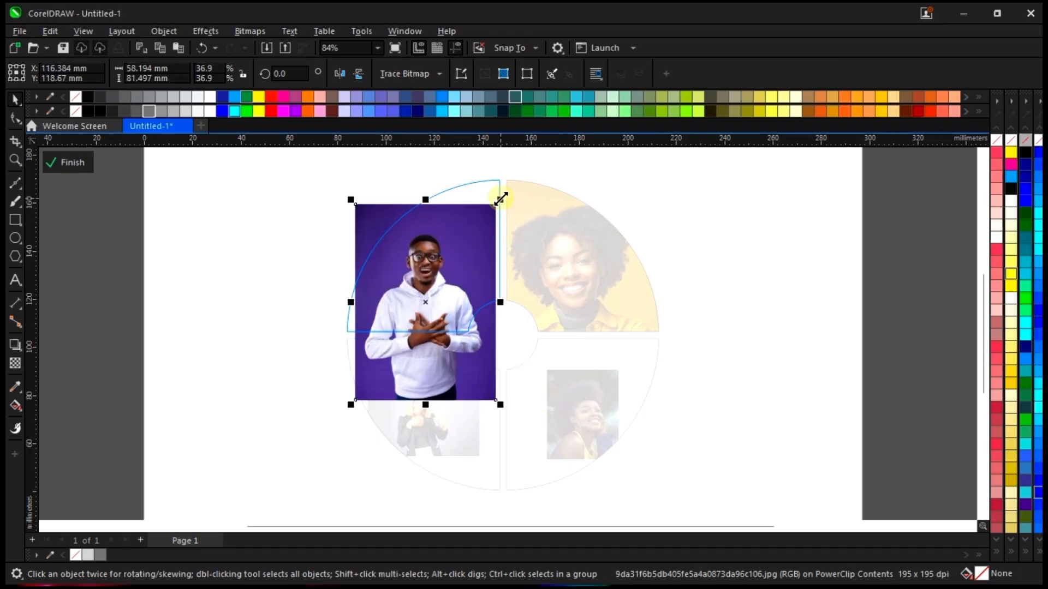
left_click_drag(500, 200, 522, 170)
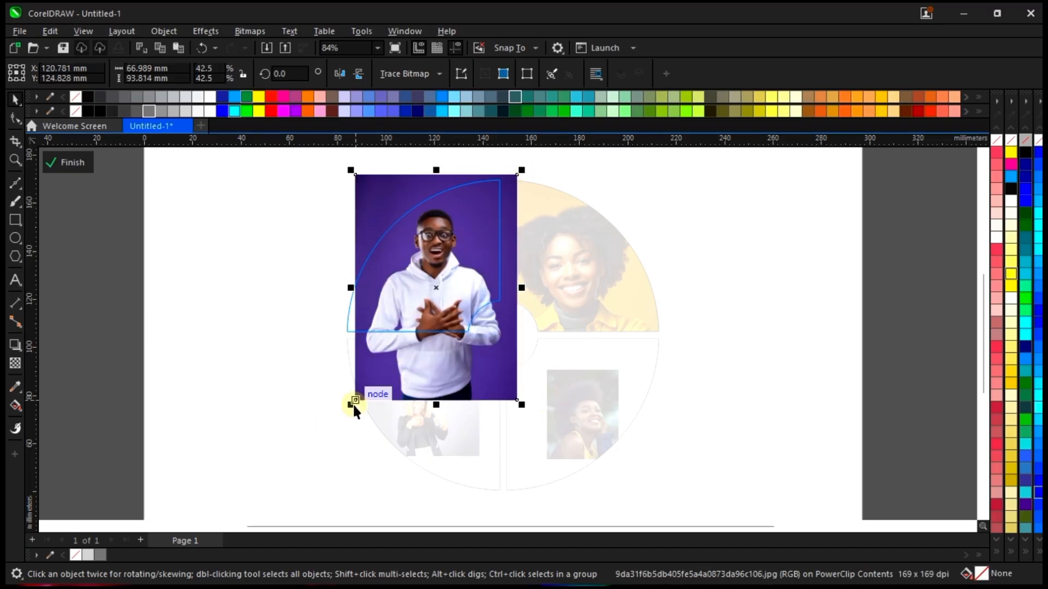
left_click_drag(351, 405, 339, 421)
left_click_drag(469, 224, 471, 218)
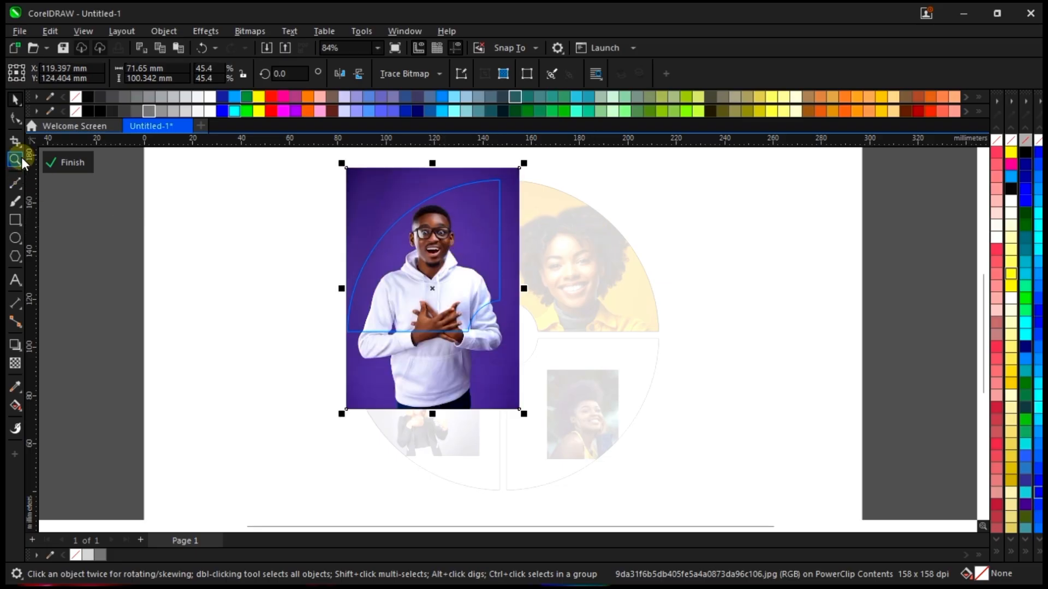
left_click(68, 162)
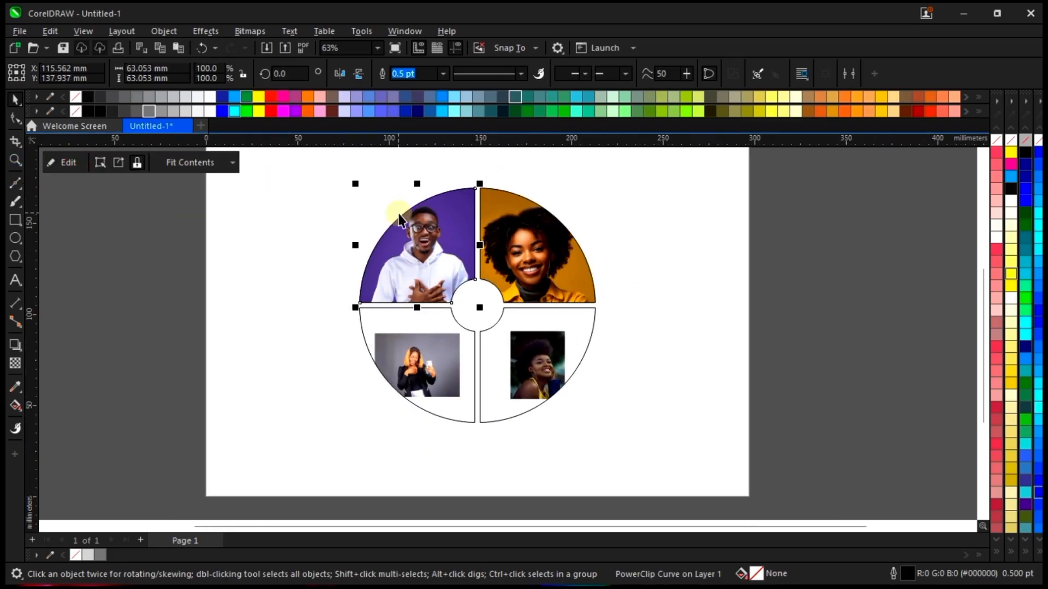
left_click(797, 281)
scroll(527, 397, "up", 1)
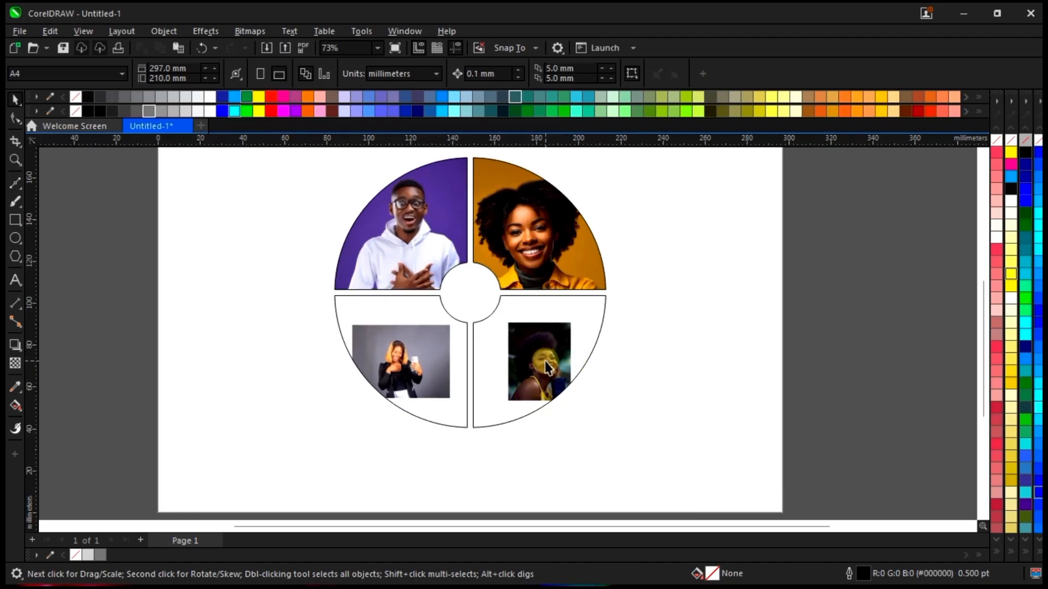
left_click(533, 348)
right_click(533, 349)
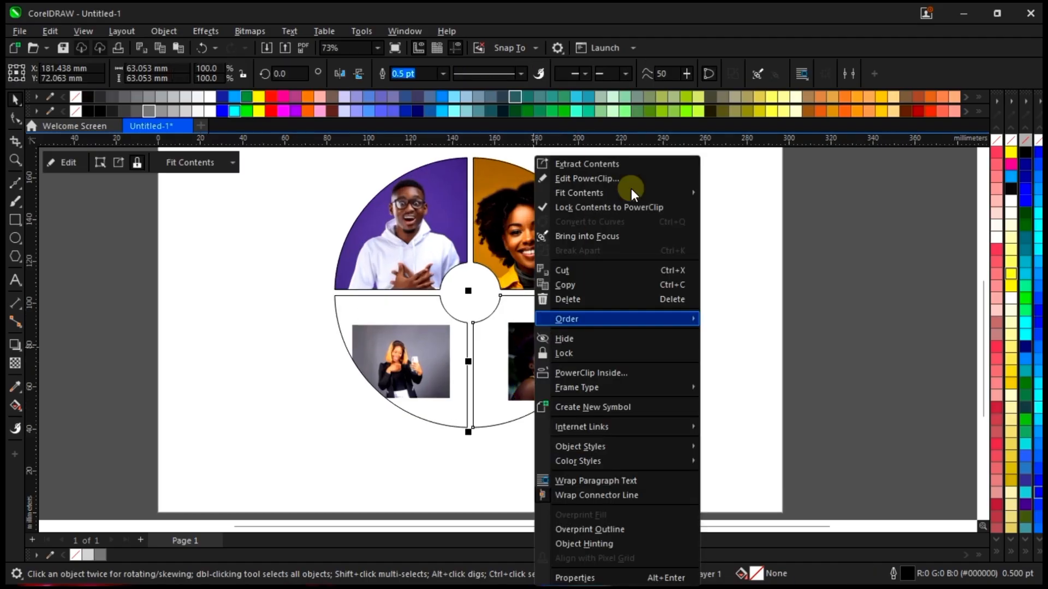
left_click(867, 260)
Select the dark-background portrait directly inside its lower-right frame, scale it to about 67 × 84 mm and reposition it to fill the segment
left_click(542, 350)
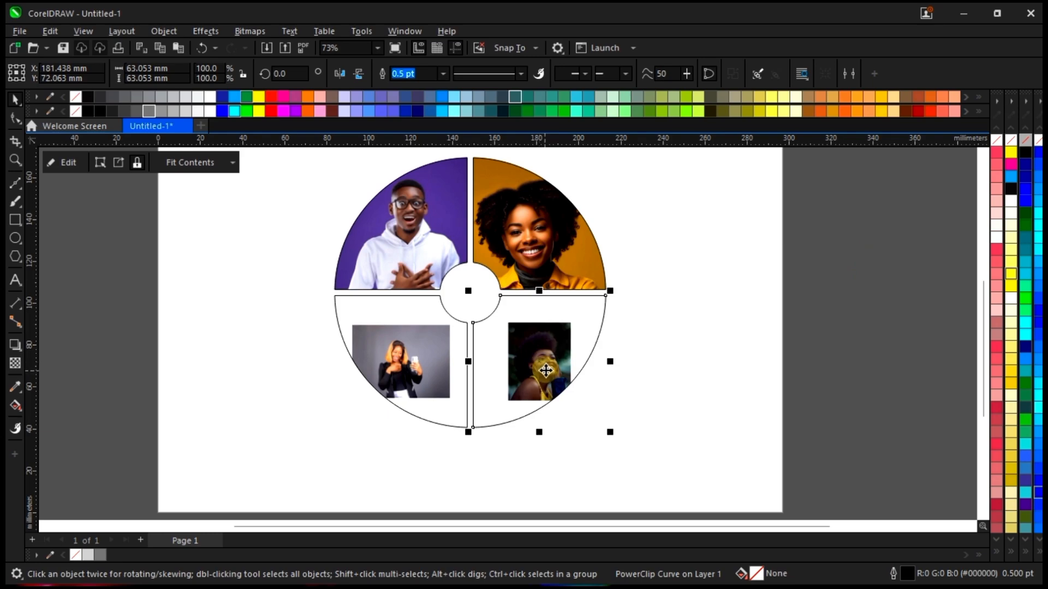
left_click(554, 357, "ctrl")
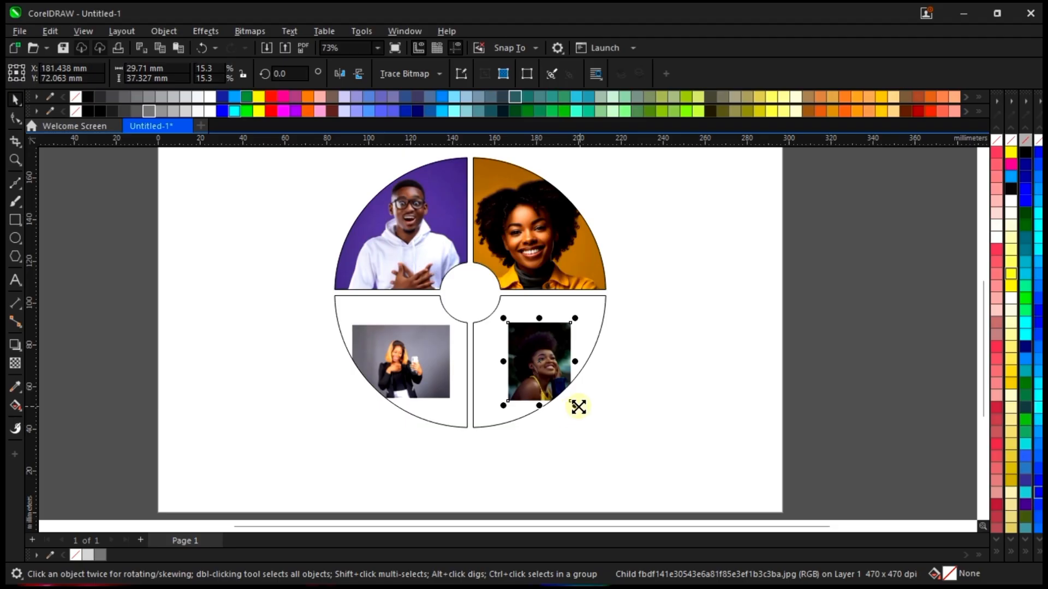
left_click_drag(585, 409, 616, 453)
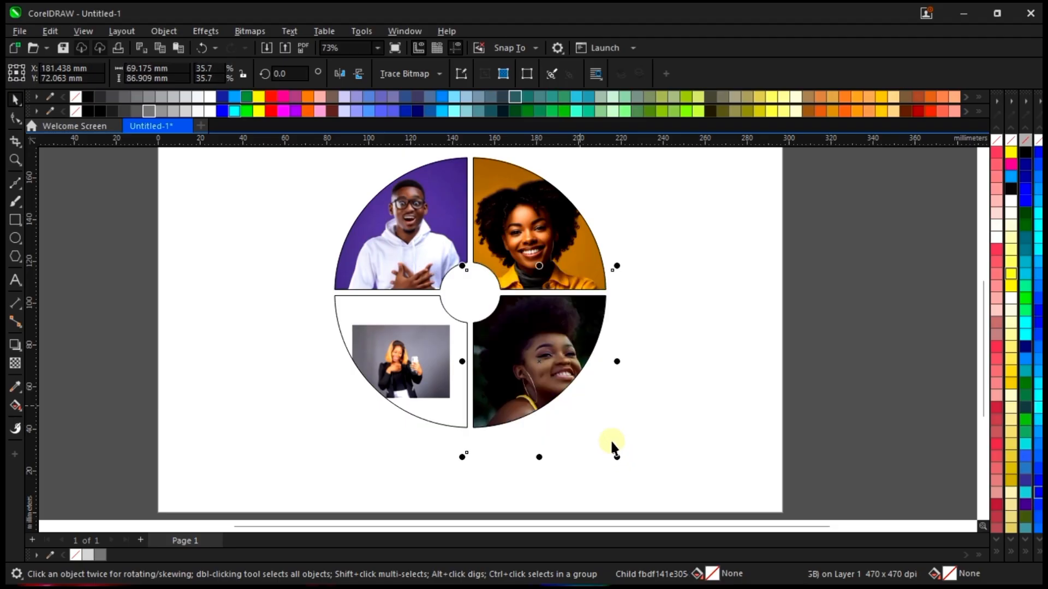
left_click_drag(571, 345, 579, 314)
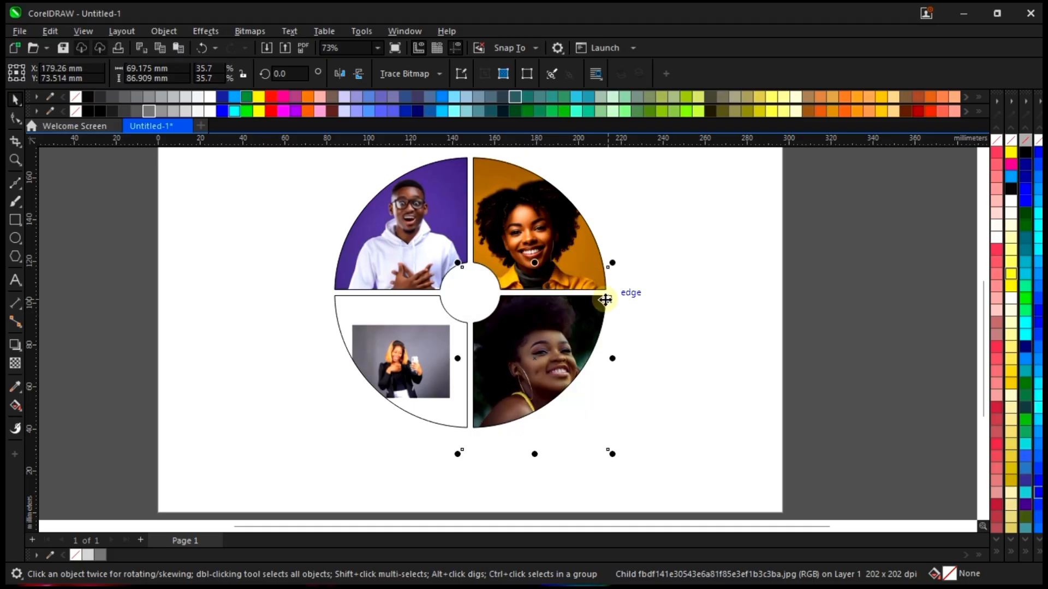
left_click_drag(612, 457, 598, 445)
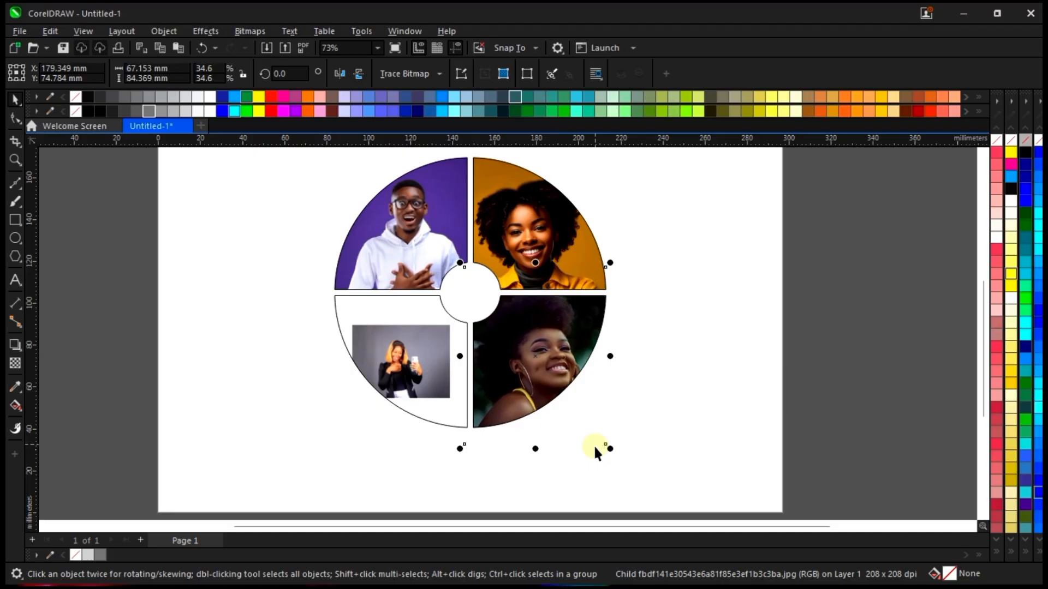
left_click(840, 328)
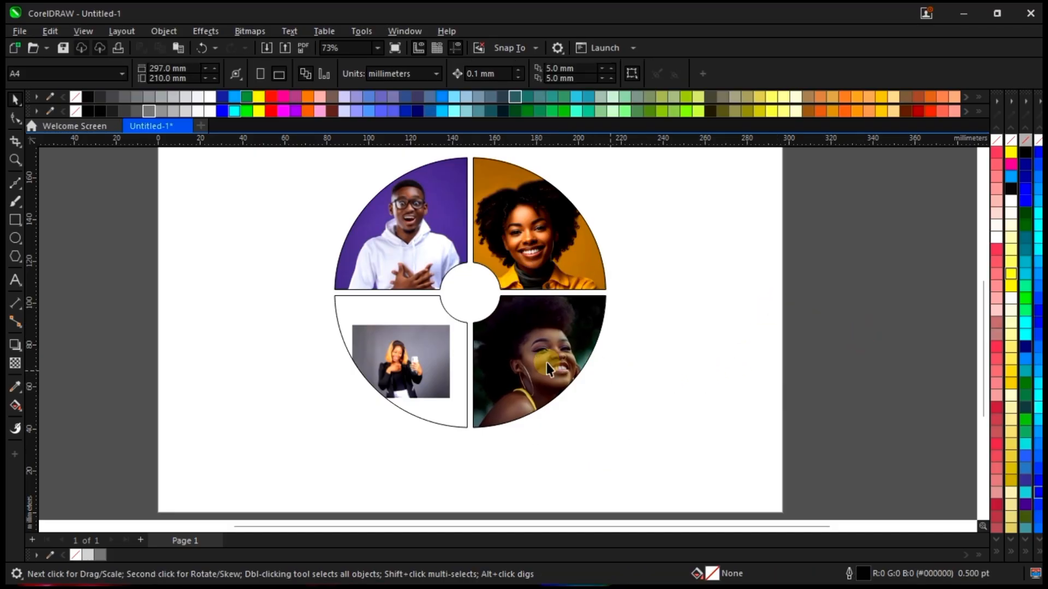
Edit the lower-left PowerClip, enlarge the grey-background portrait to about 118 × 88 mm, centre the woman in the segment and finish editing
right_click(408, 343)
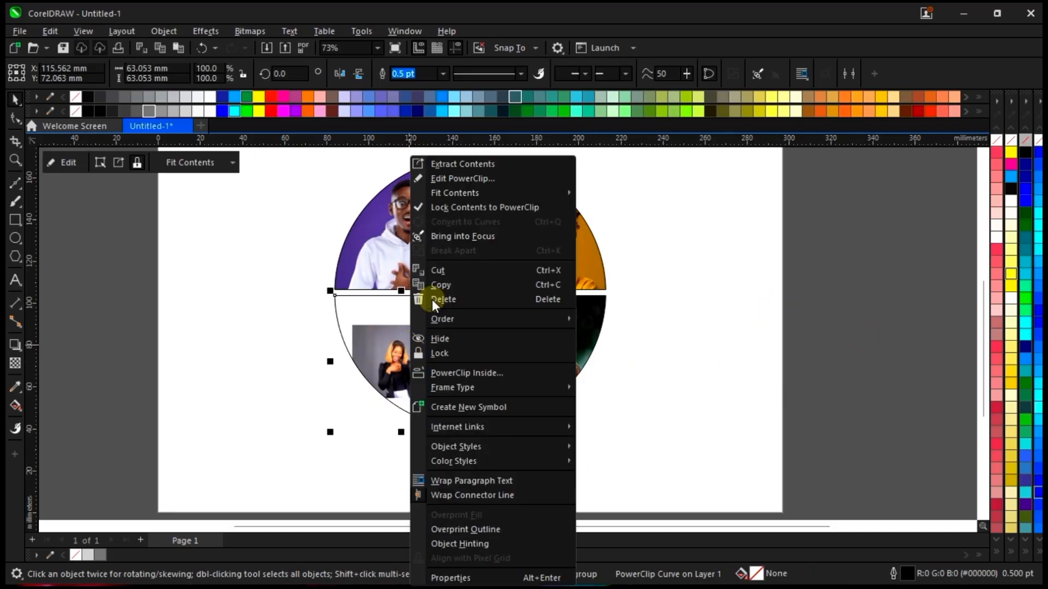
left_click(476, 178)
left_click(414, 376)
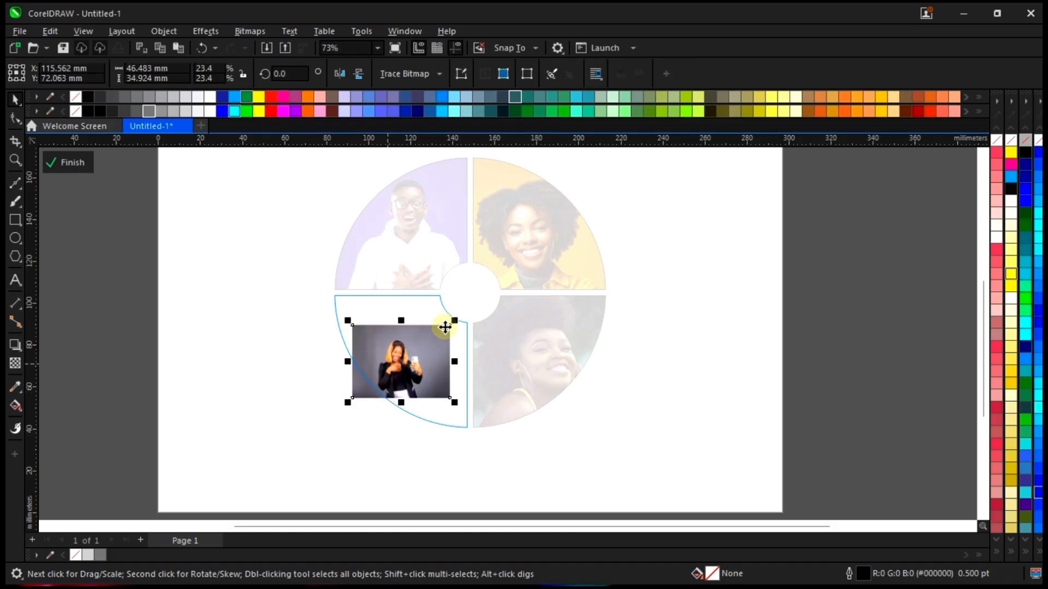
left_click_drag(458, 321, 508, 284)
scroll(429, 332, "up", 1)
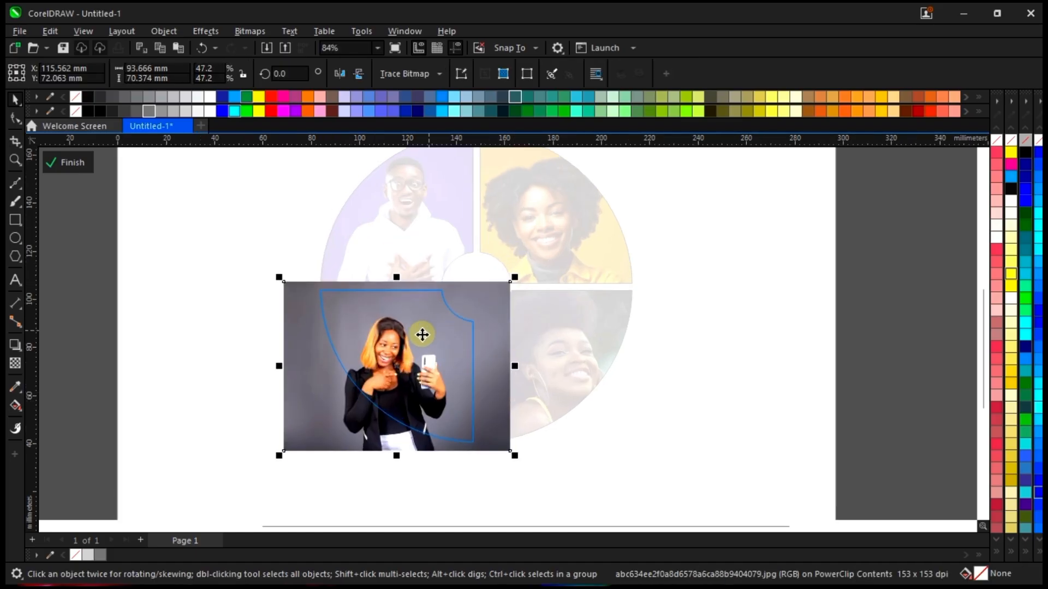
left_click_drag(415, 349, 437, 342)
left_click_drag(536, 268, 565, 238)
left_click_drag(432, 345, 423, 345)
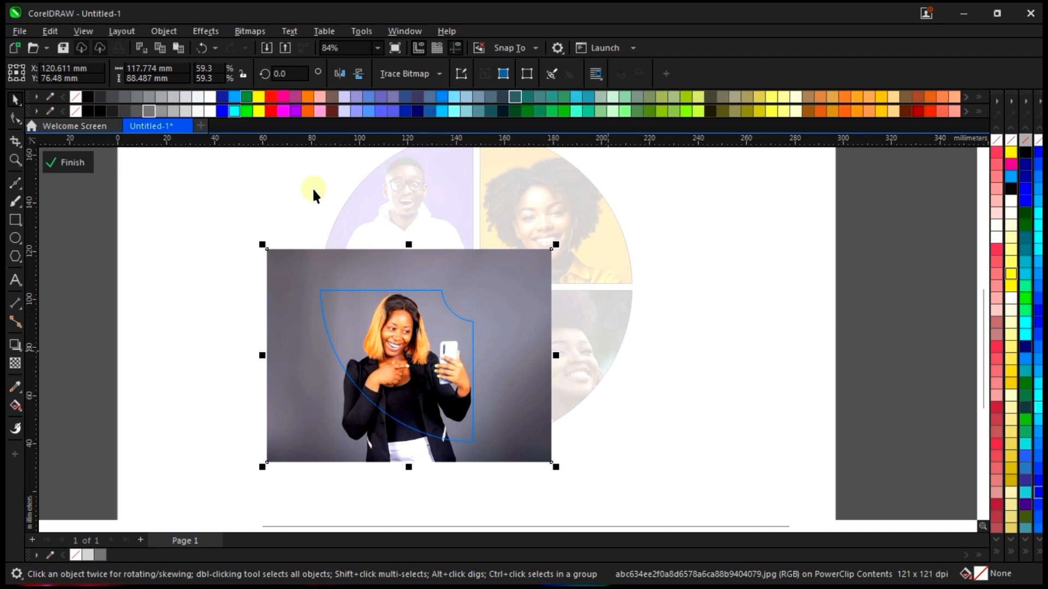
left_click(75, 165)
left_click(860, 367)
scroll(541, 333, "down", 4)
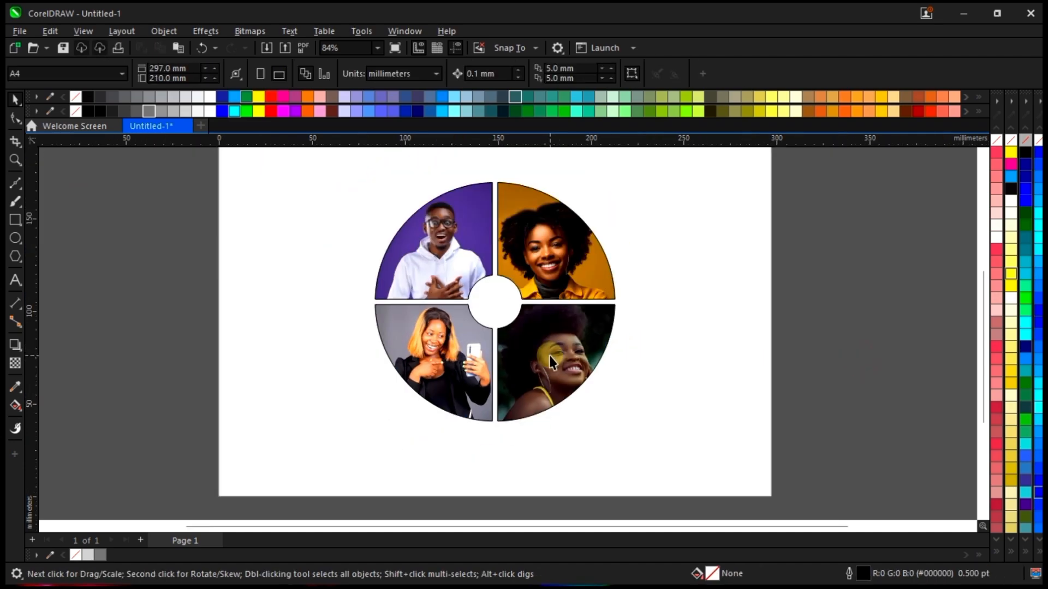
scroll(515, 316, "up", 2)
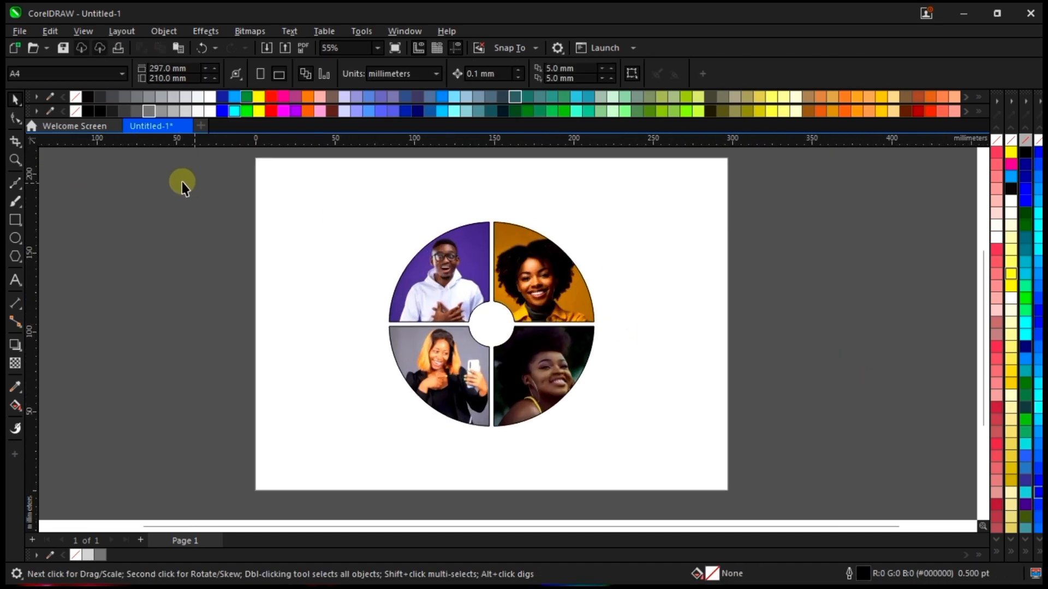
Select all four portrait segments of the circular collage, remove their outlines and deselect them
left_click_drag(480, 393, 658, 490)
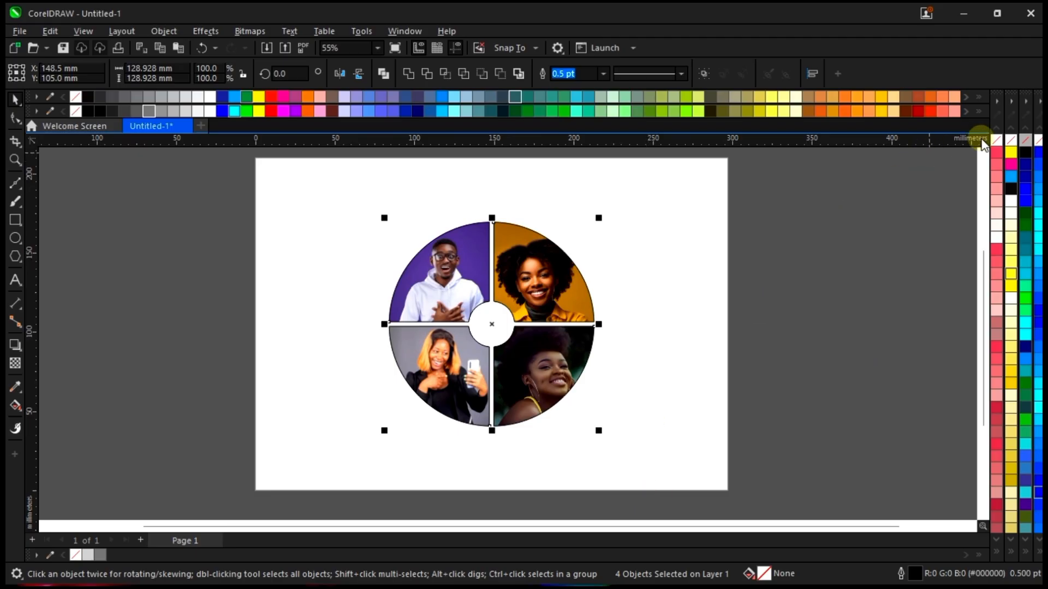
scroll(573, 303, "up", 1)
scroll(521, 310, "up", 5)
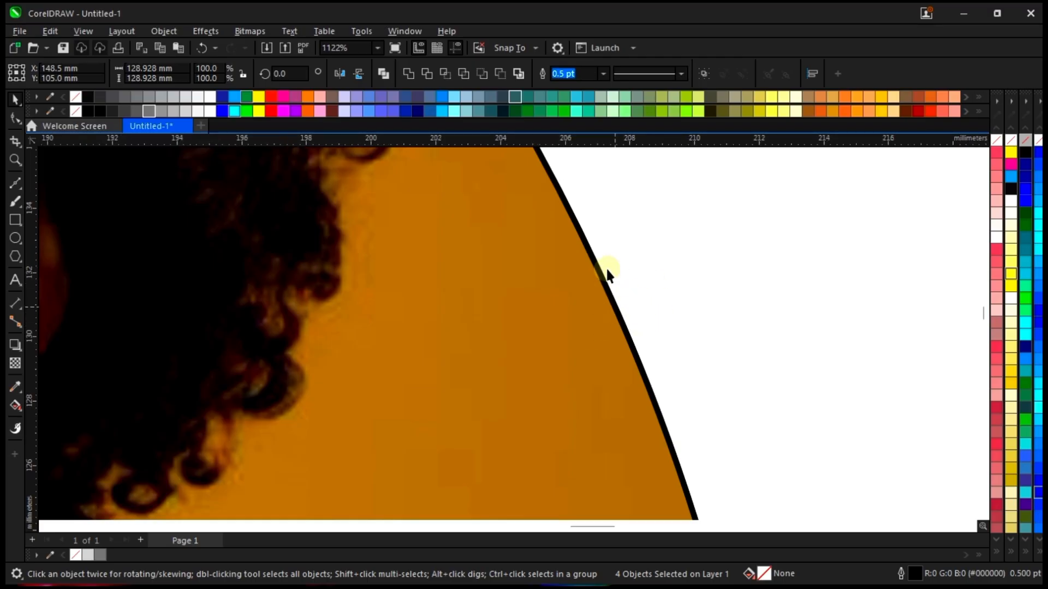
scroll(595, 257, "down", 7)
scroll(593, 252, "up", 3)
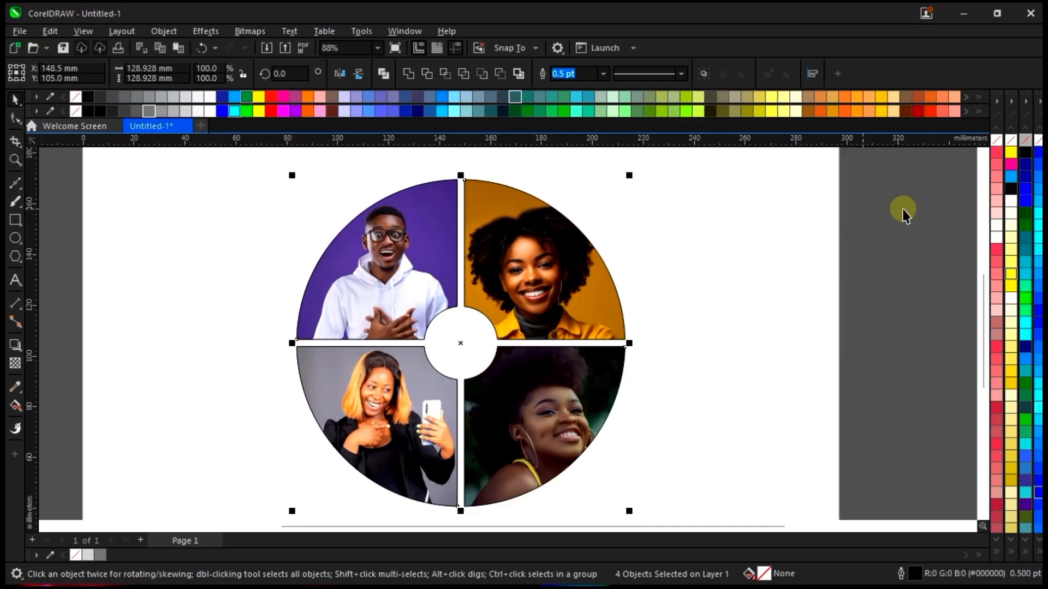
right_click(996, 140)
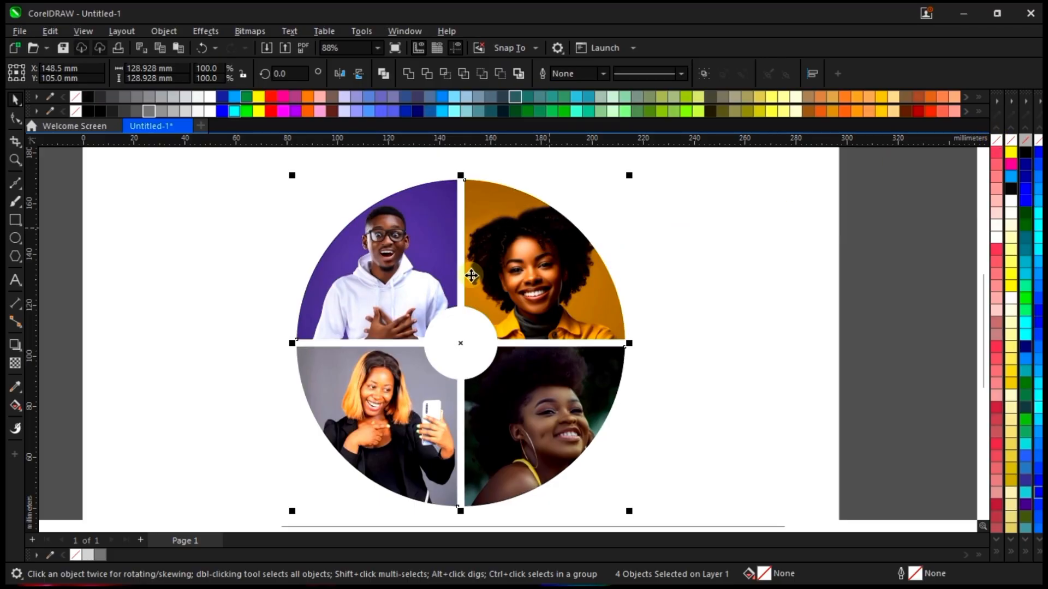
left_click(863, 310)
scroll(524, 316, "down", 2)
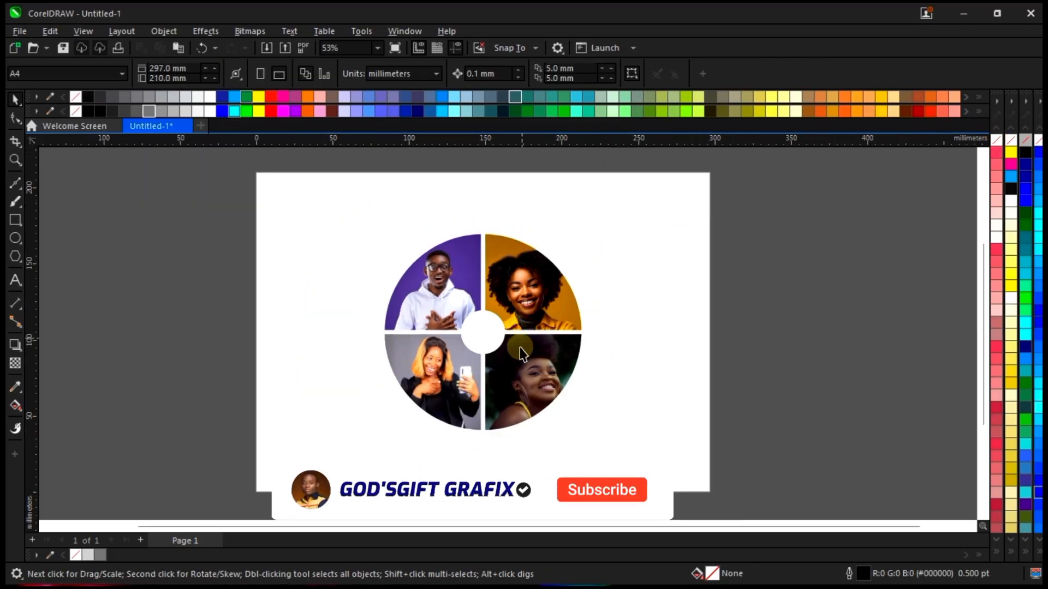
Move the upper-right and lower-right portrait segments away from the circle, and undo both moves
left_click_drag(528, 298, 607, 258)
left_click_drag(530, 362, 594, 378)
left_click(593, 378)
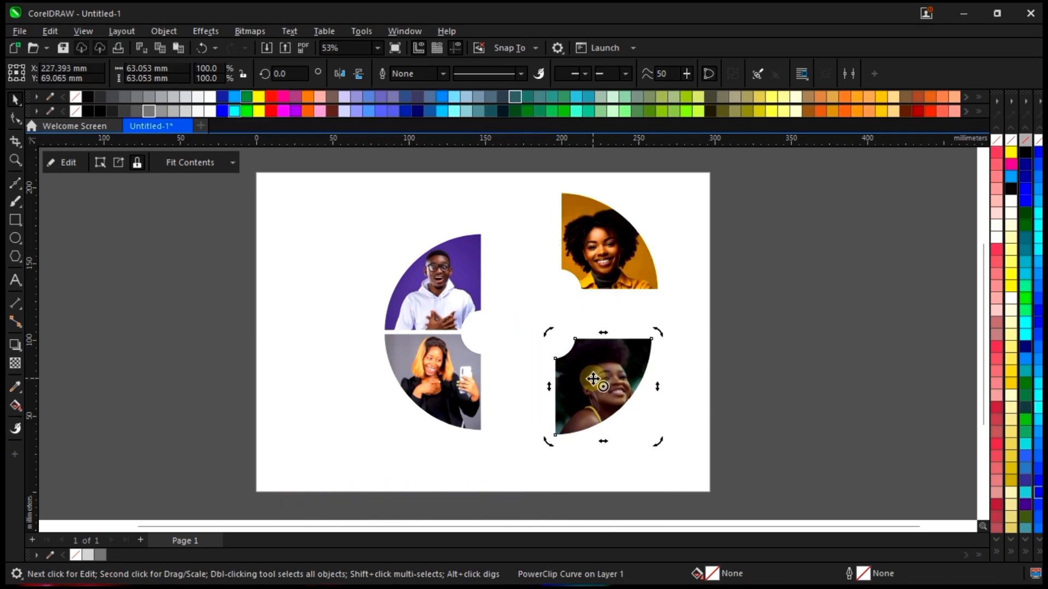
key("ctrl+z")
key("ctrl+z")
left_click(622, 269)
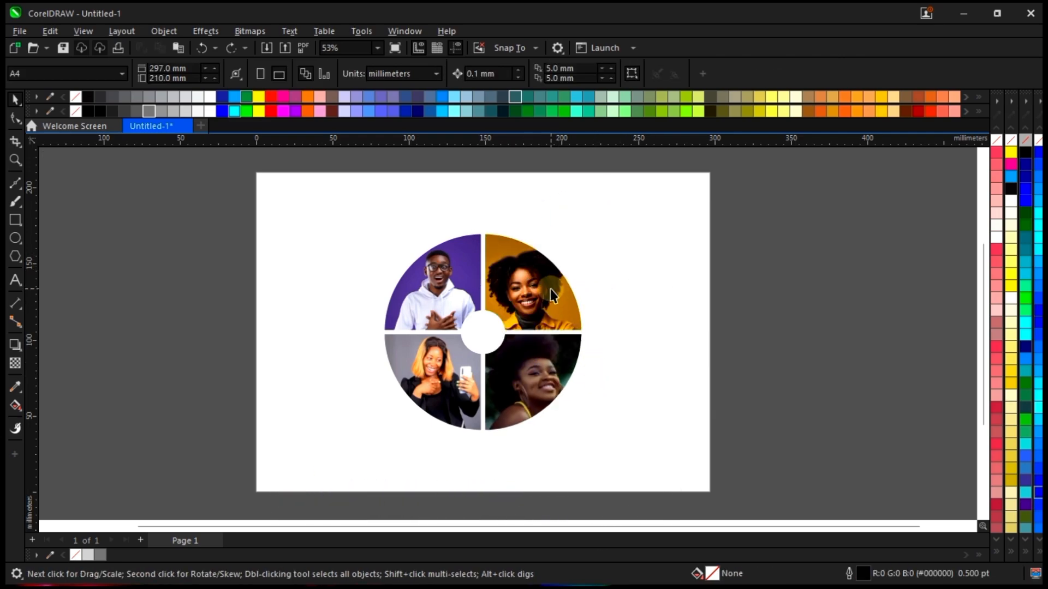
Shift the orange-background segment slightly upward, exit its PowerClip content editing and undo the shift
left_click_drag(550, 295, 550, 279)
left_click(750, 286)
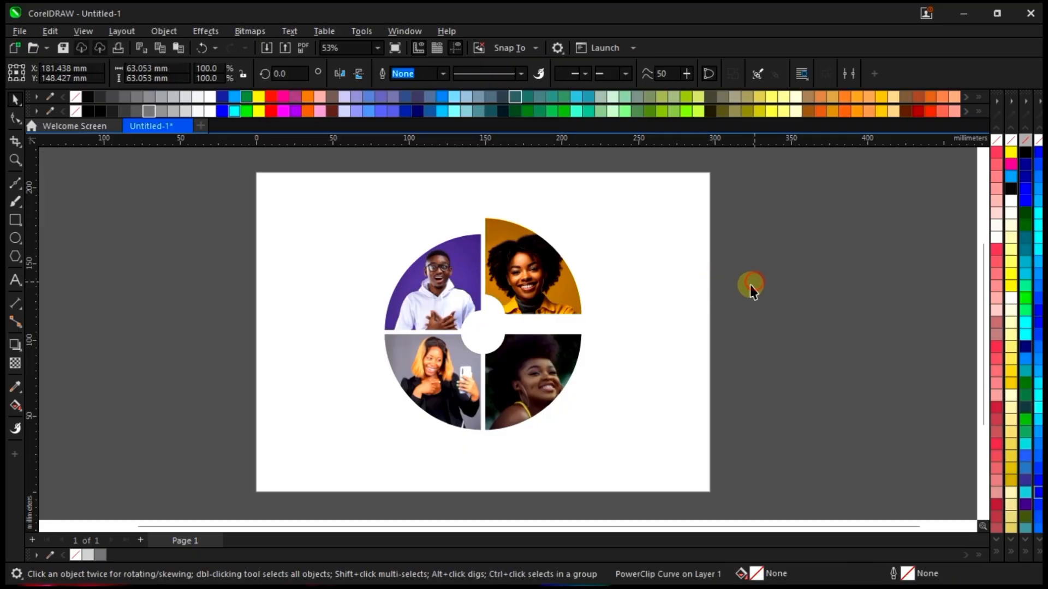
key("ctrl+z")
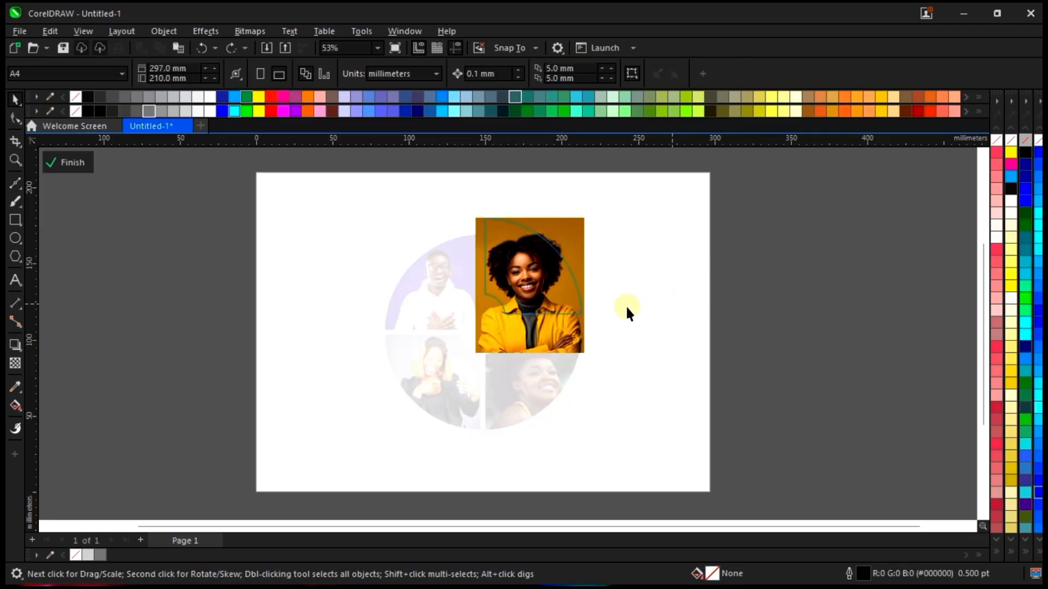
left_click(798, 303, "ctrl")
left_click(799, 303)
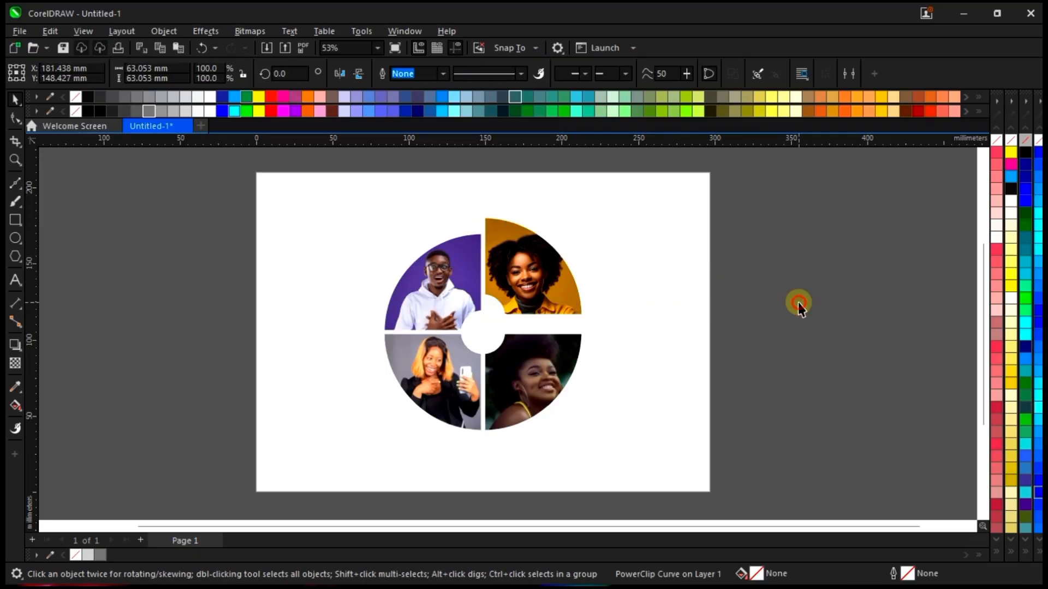
key("ctrl+z")
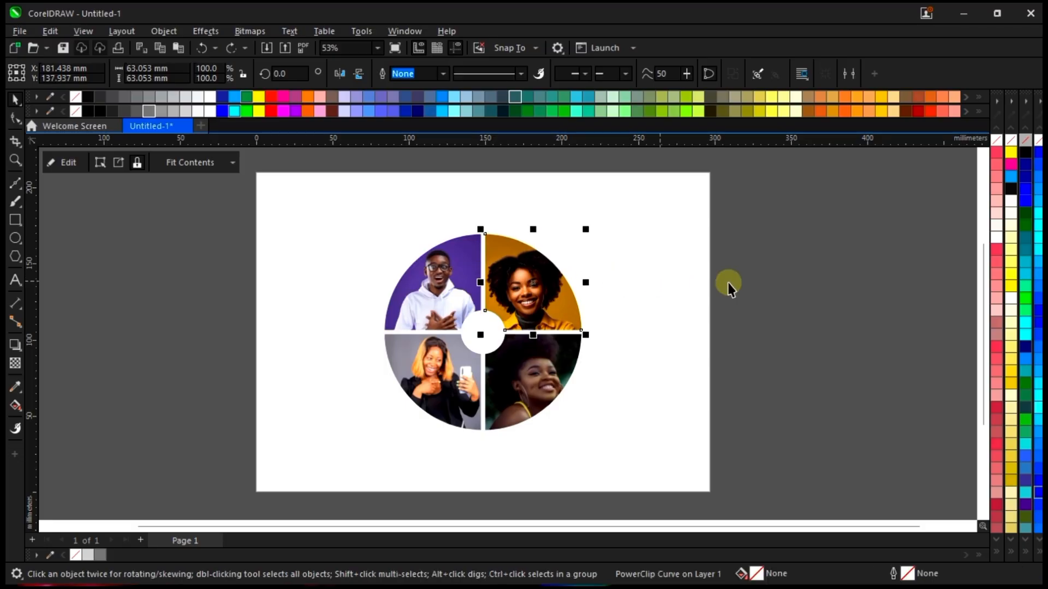
left_click(730, 288)
key("shift+F4")
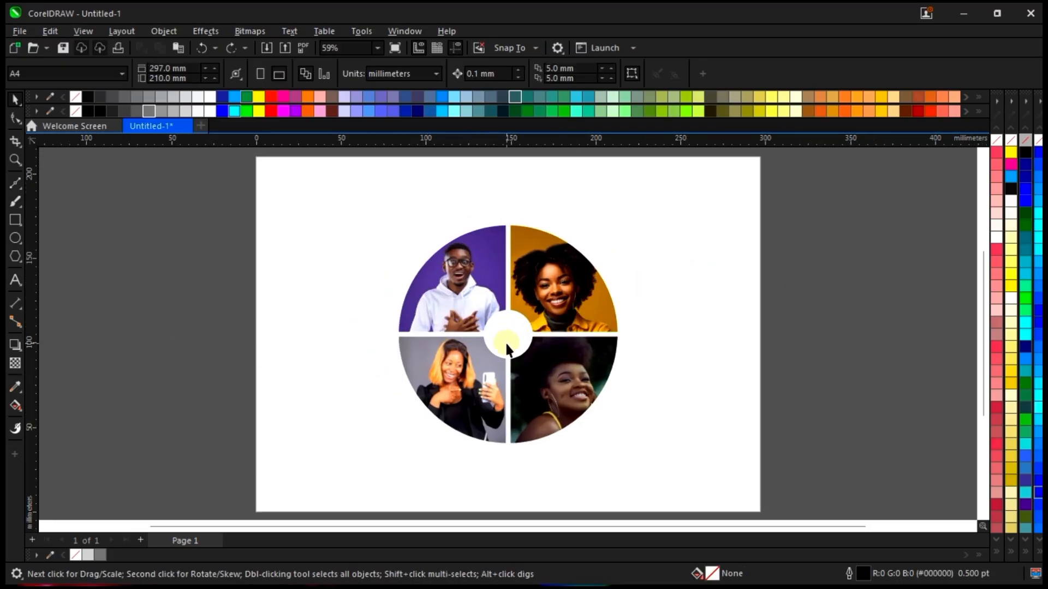
scroll(488, 329, "up", 3)
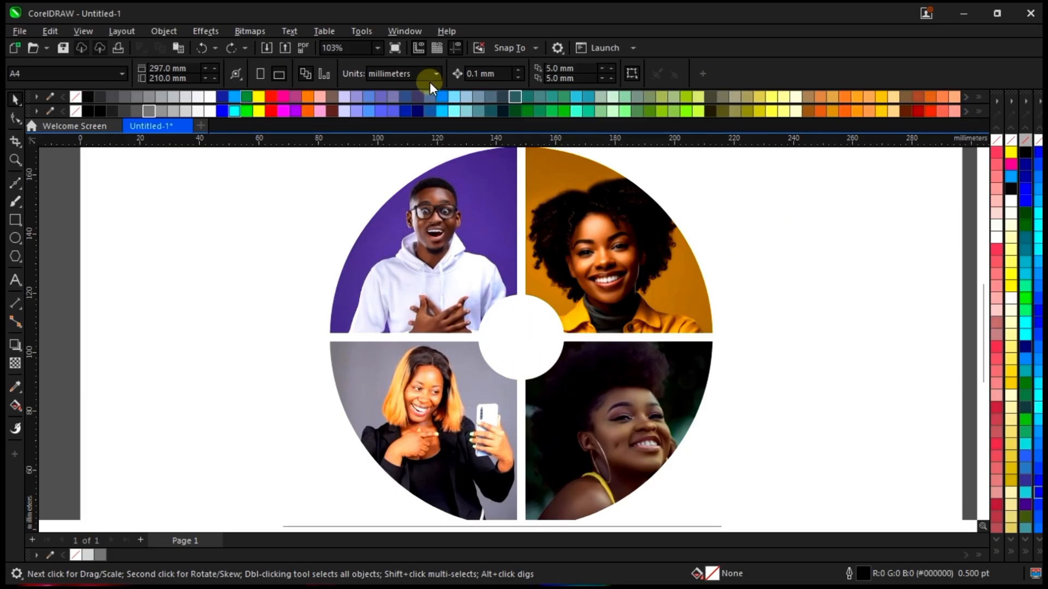
left_click(377, 47)
left_click(367, 70)
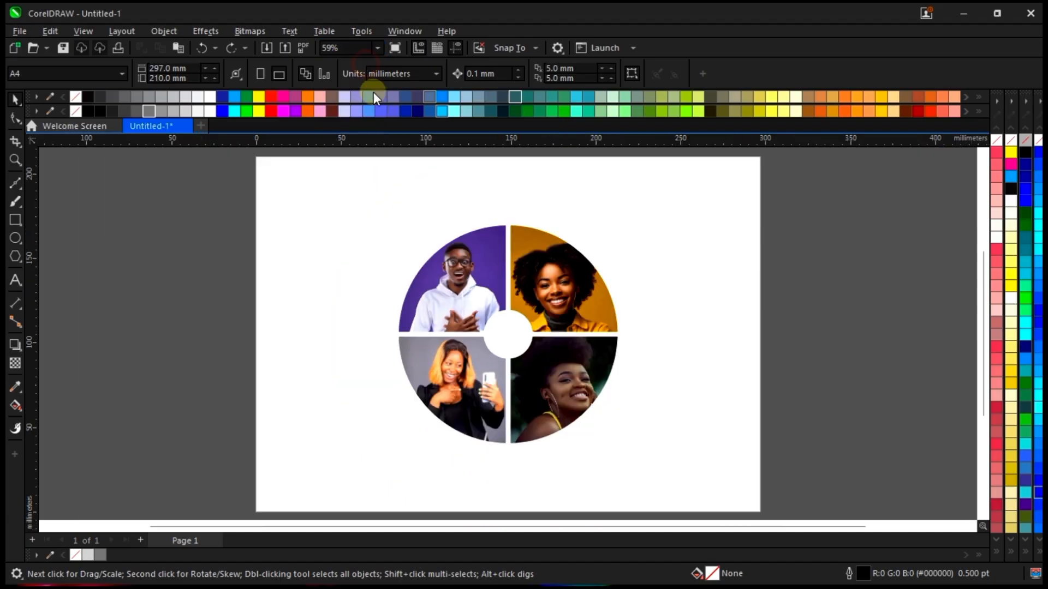
Select all four portrait segments together and delete them, leaving the page empty
right_click(568, 278)
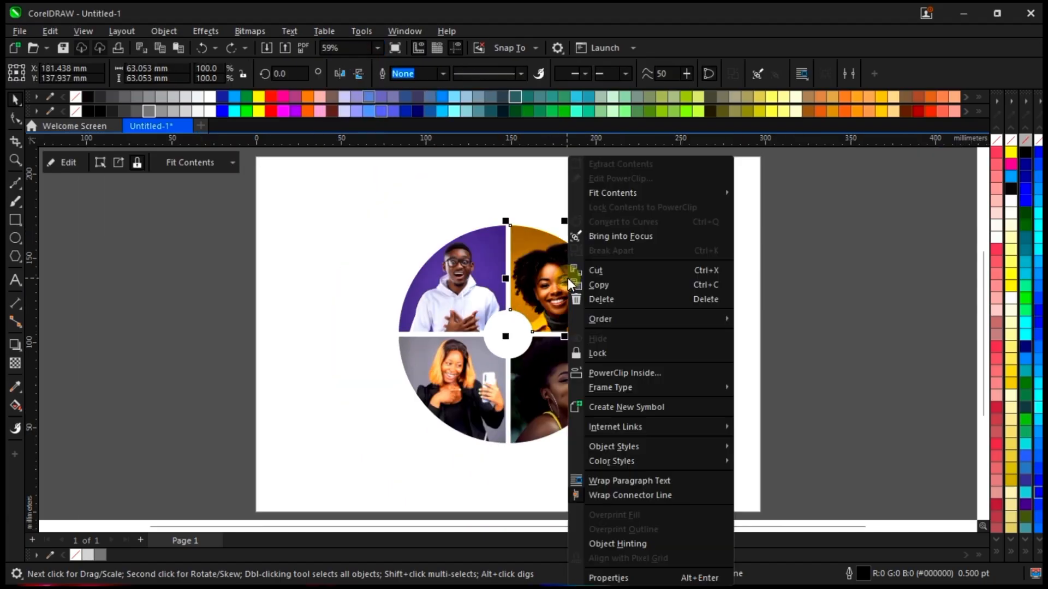
left_click(532, 291)
left_click_drag(110, 172, 689, 491)
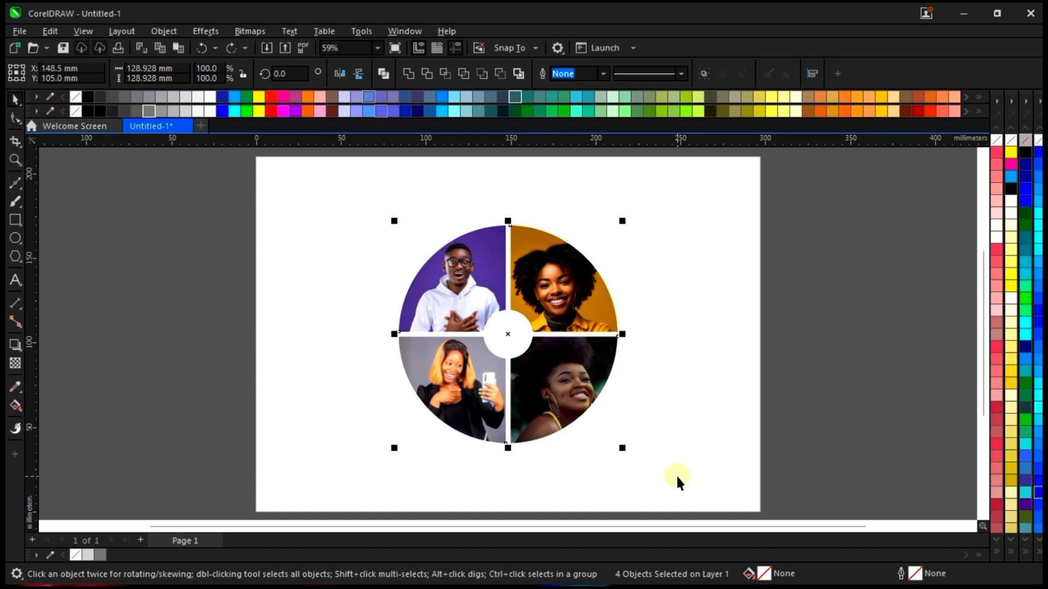
key("Delete")
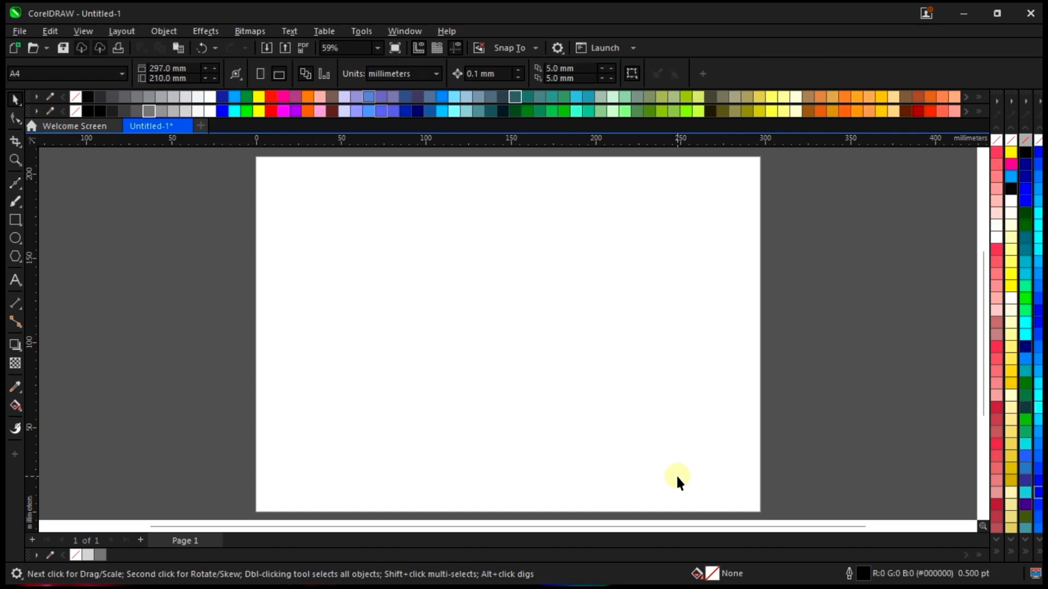
Draw a circle about 141 mm in diameter, centre it on the page and deselect it
left_click(15, 238)
left_click_drag(367, 221, 607, 462)
key("p")
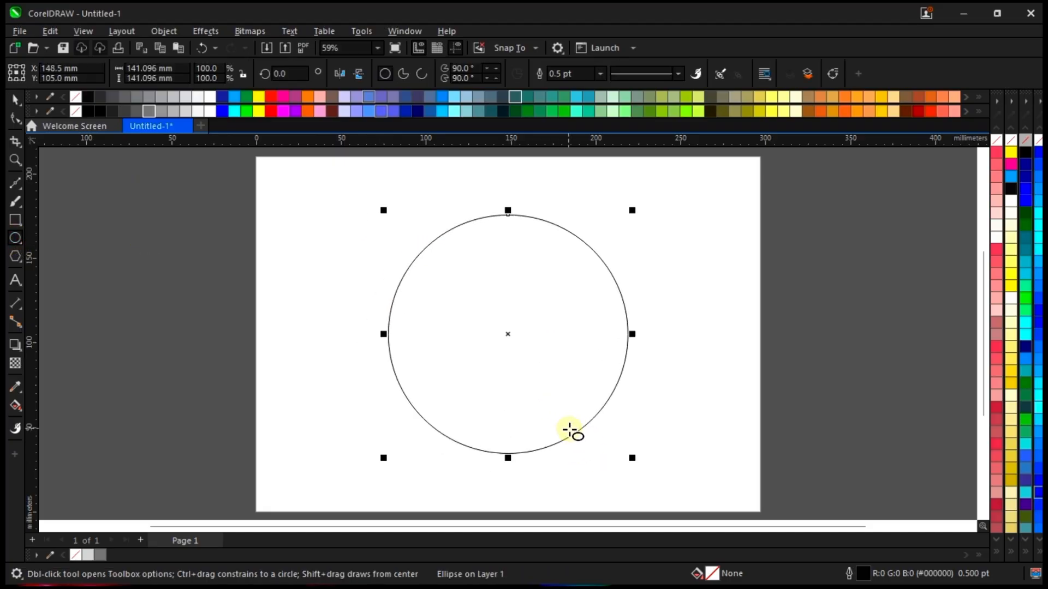
key("space")
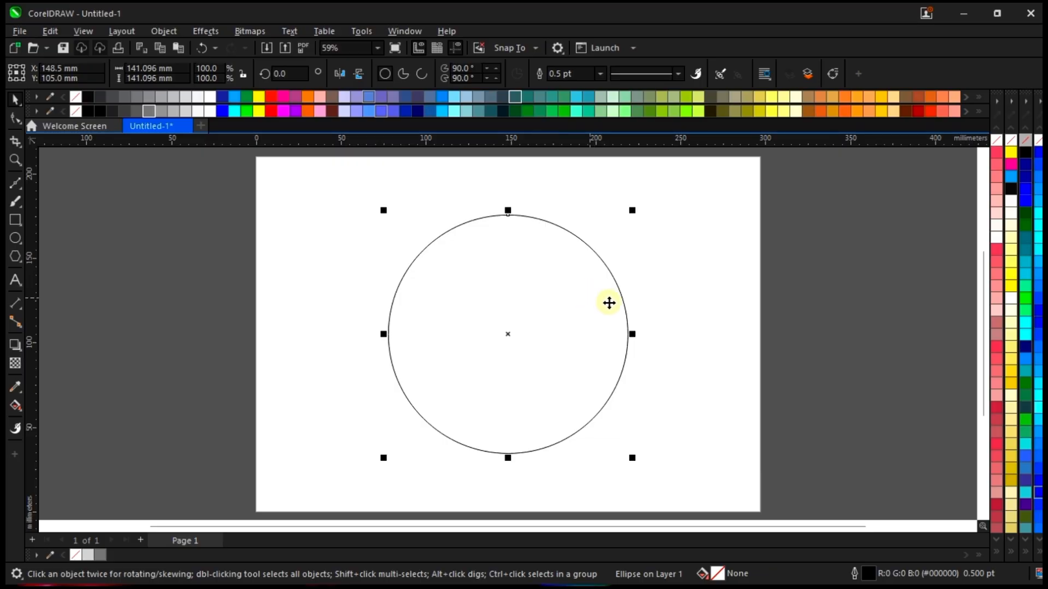
left_click(175, 244)
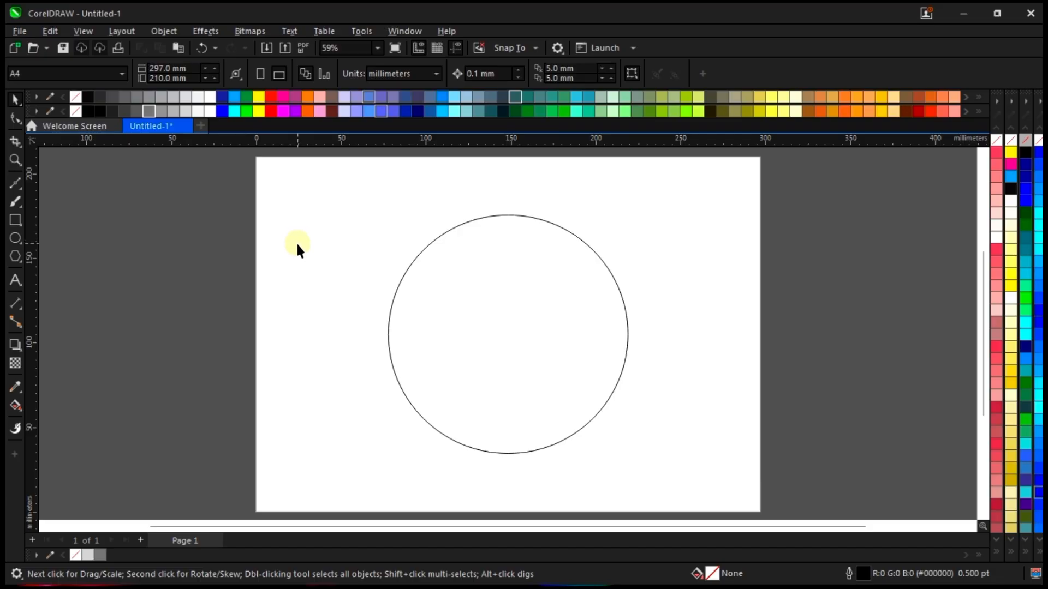
Draw a narrow vertical rectangle about 3.6 × 169.4 mm across the circle and centre it on the page
left_click(15, 220)
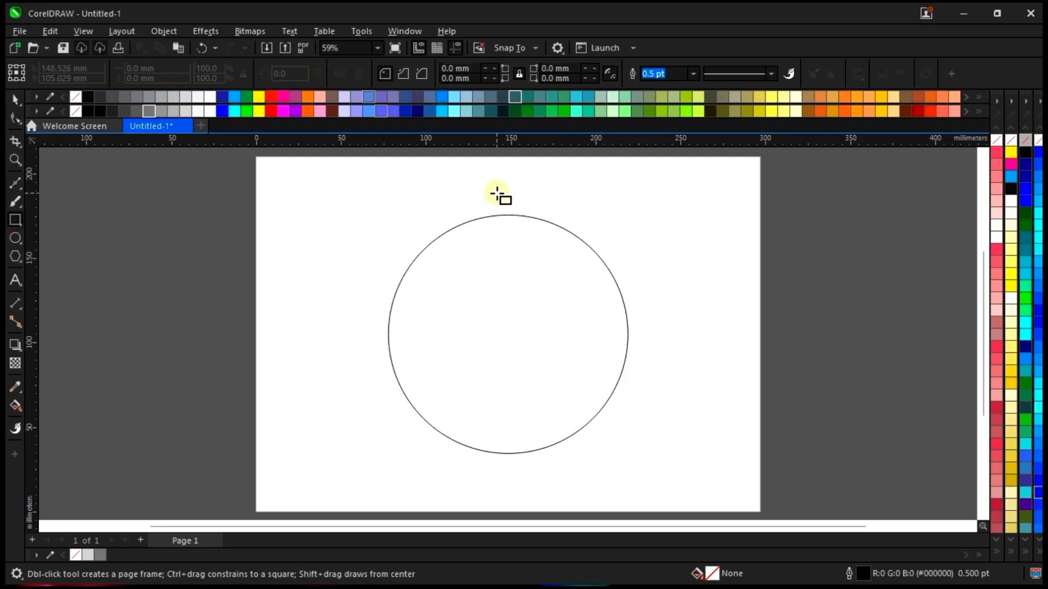
left_click_drag(496, 193, 503, 479)
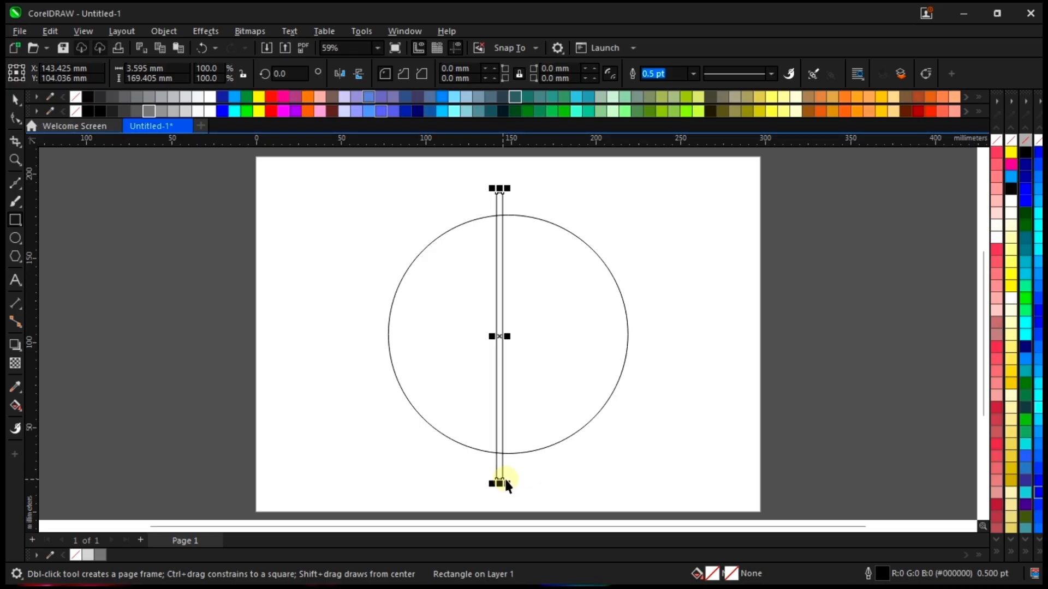
key("space")
key("p")
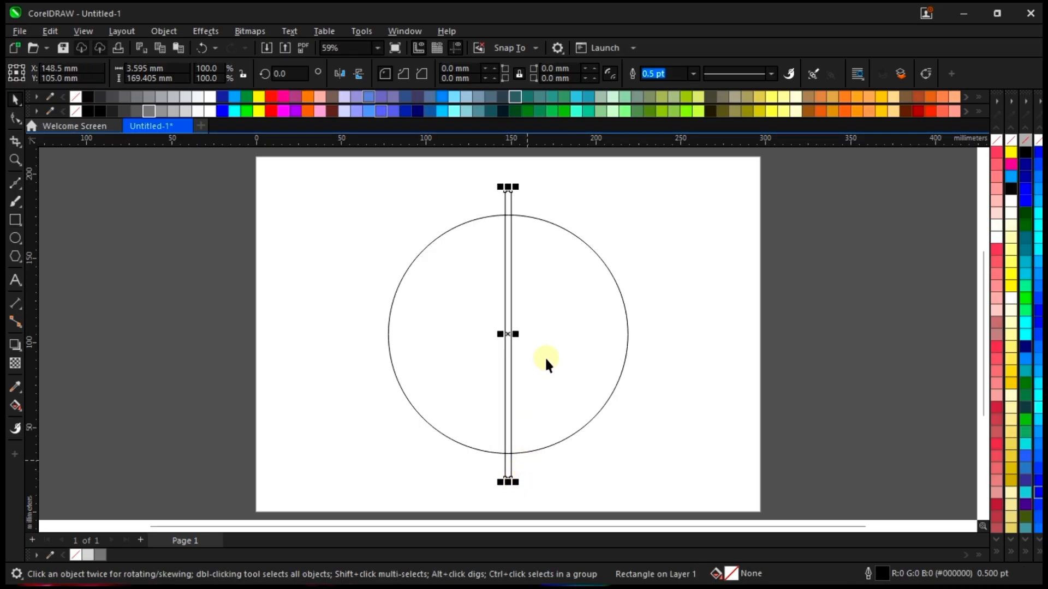
Examine the narrow rectangle's upper and lower ends and their selection handles against the circle
scroll(560, 310, "up", 2)
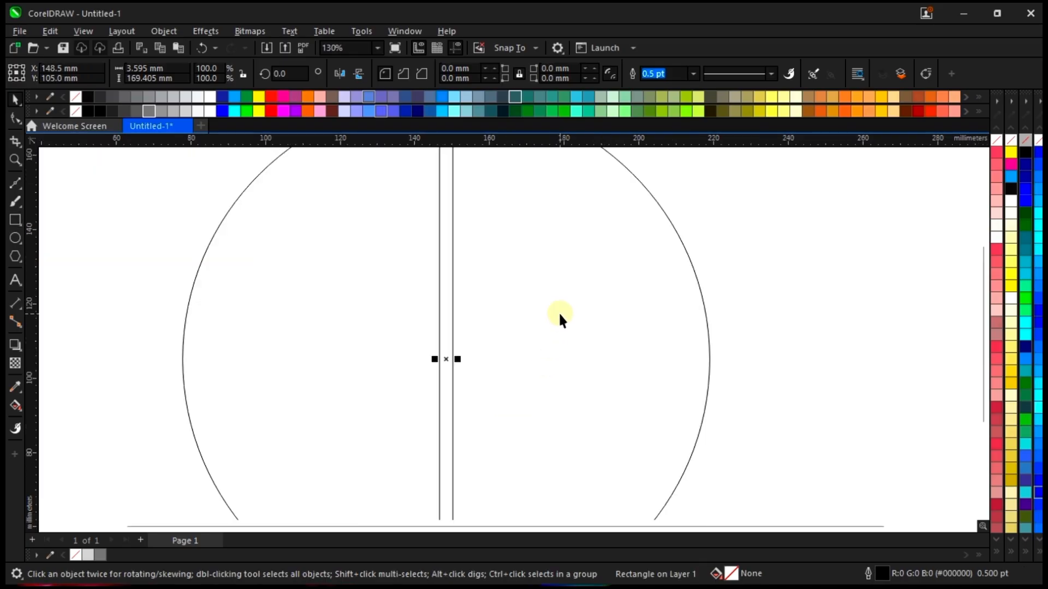
scroll(558, 308, "down", 3)
scroll(557, 302, "up", 1)
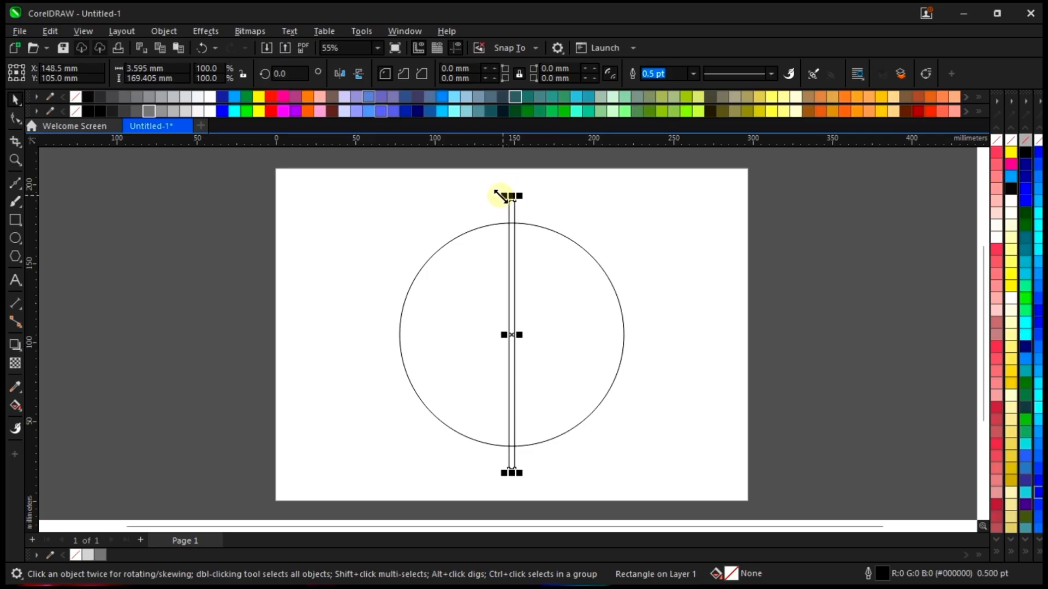
scroll(512, 196, "up", 3)
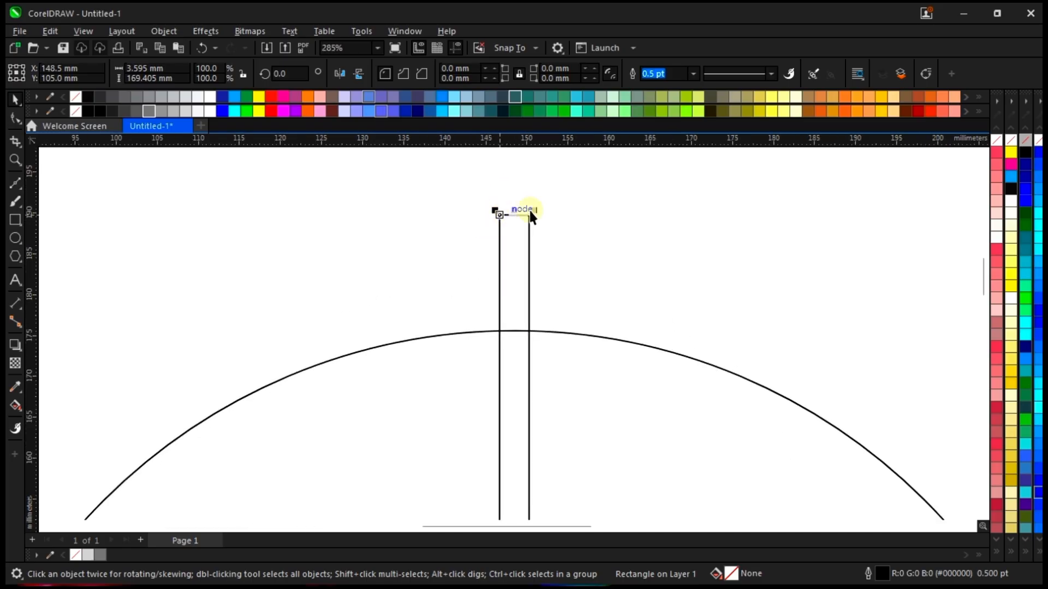
scroll(519, 225, "up", 1)
scroll(538, 246, "down", 3)
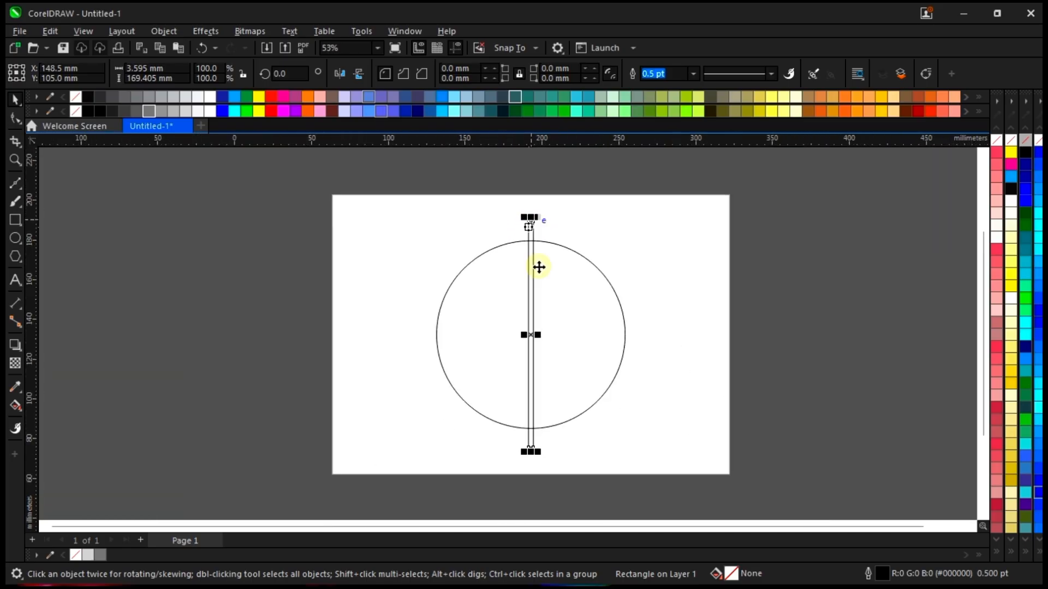
scroll(535, 355, "up", 4)
scroll(546, 328, "down", 4)
scroll(535, 403, "up", 3)
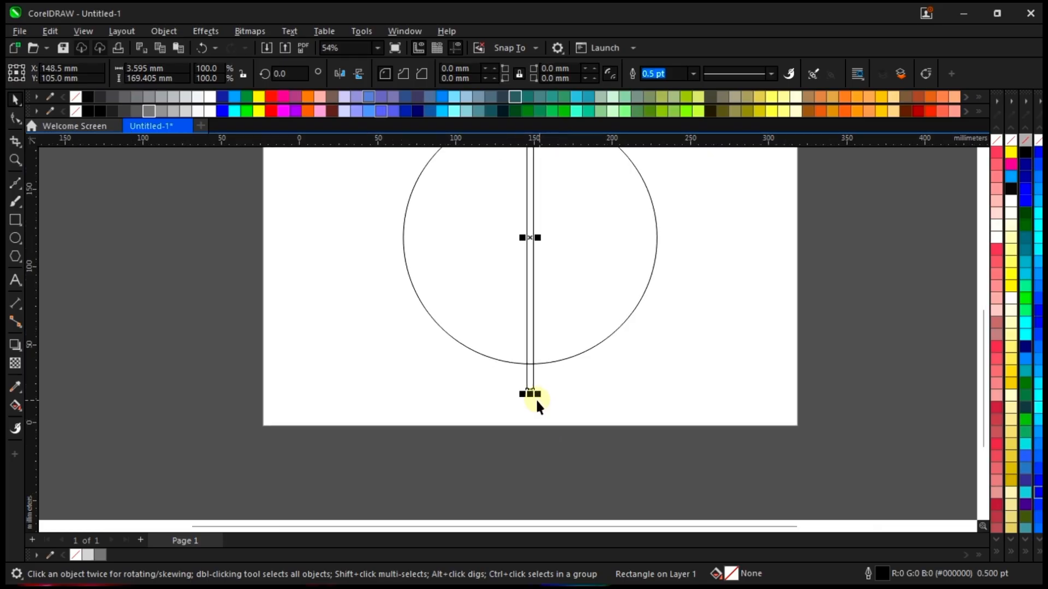
scroll(525, 420, "down", 5)
scroll(523, 188, "up", 3)
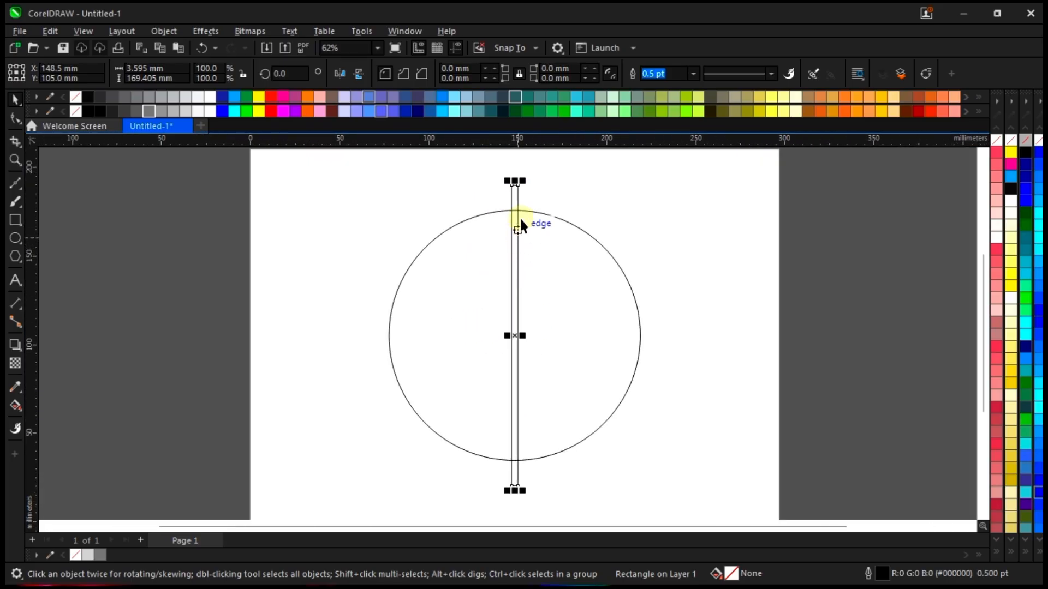
Make a copy of the vertical rectangle rotated about its centre to about 298.3° and repeat the rotation for a third rectangle
left_click(514, 194)
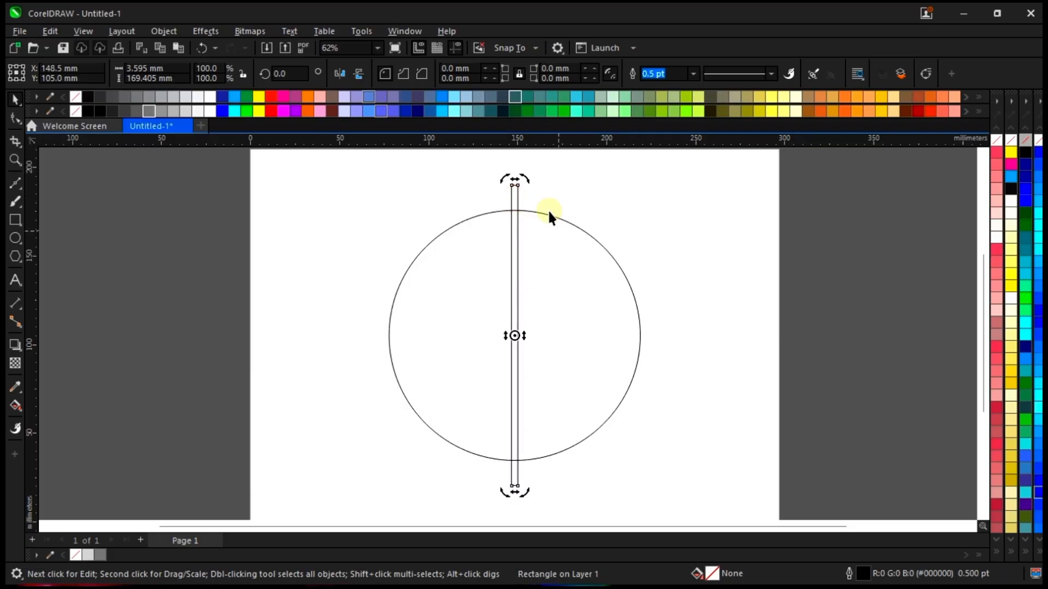
scroll(524, 169, "up", 3)
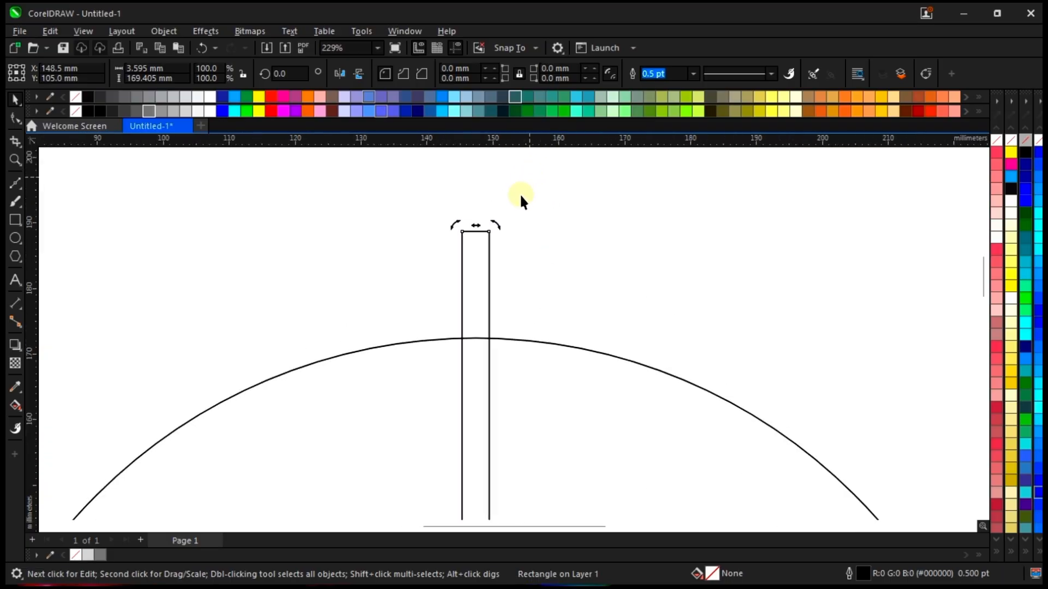
scroll(521, 197, "up", 1)
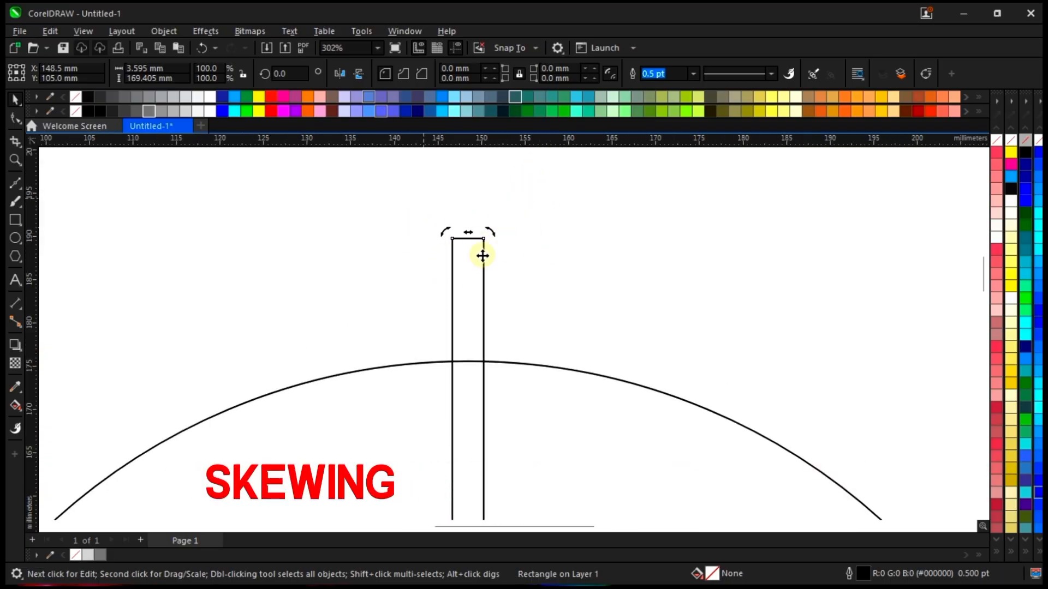
scroll(489, 195, "down", 6)
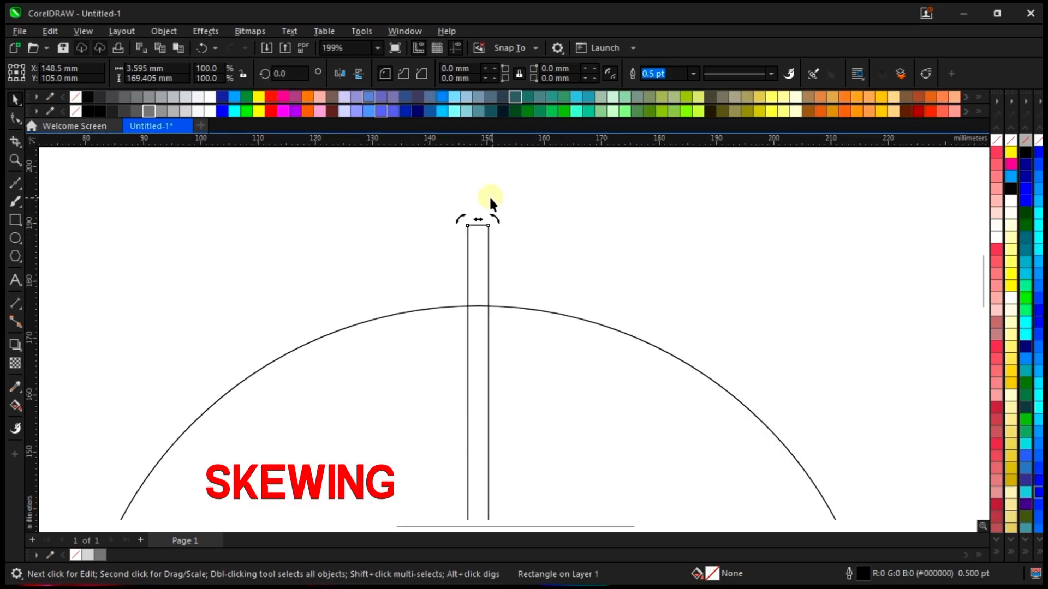
scroll(481, 201, "up", 2)
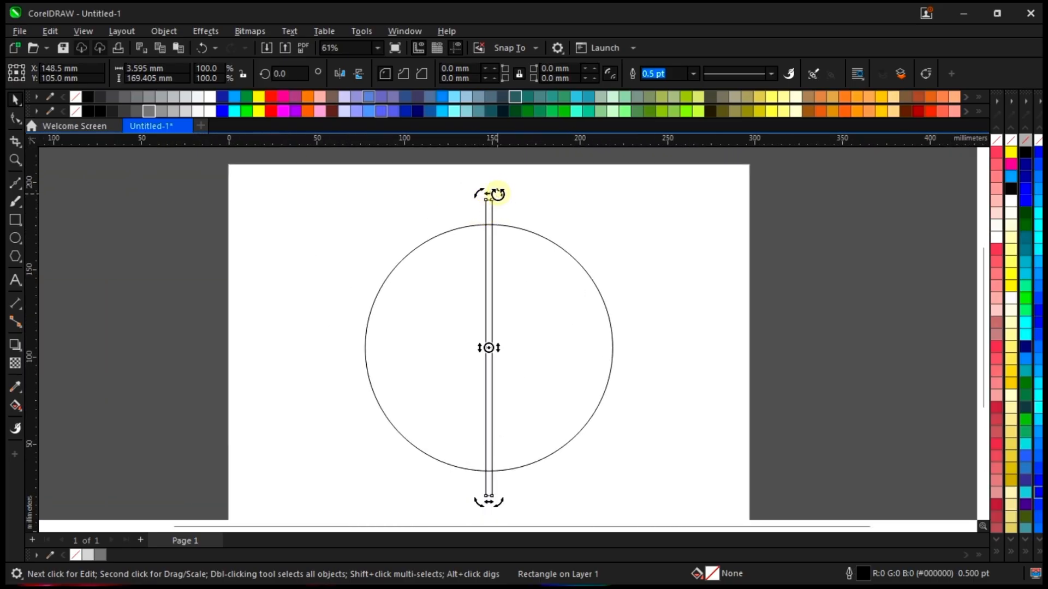
left_click_drag(498, 194, 599, 297)
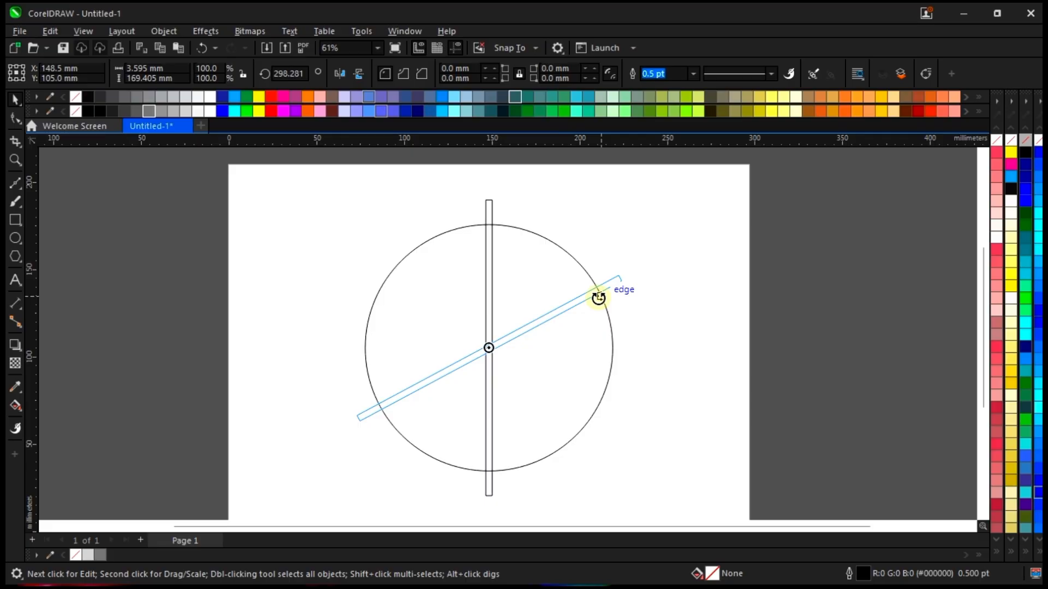
left_click_drag(599, 298, 597, 296)
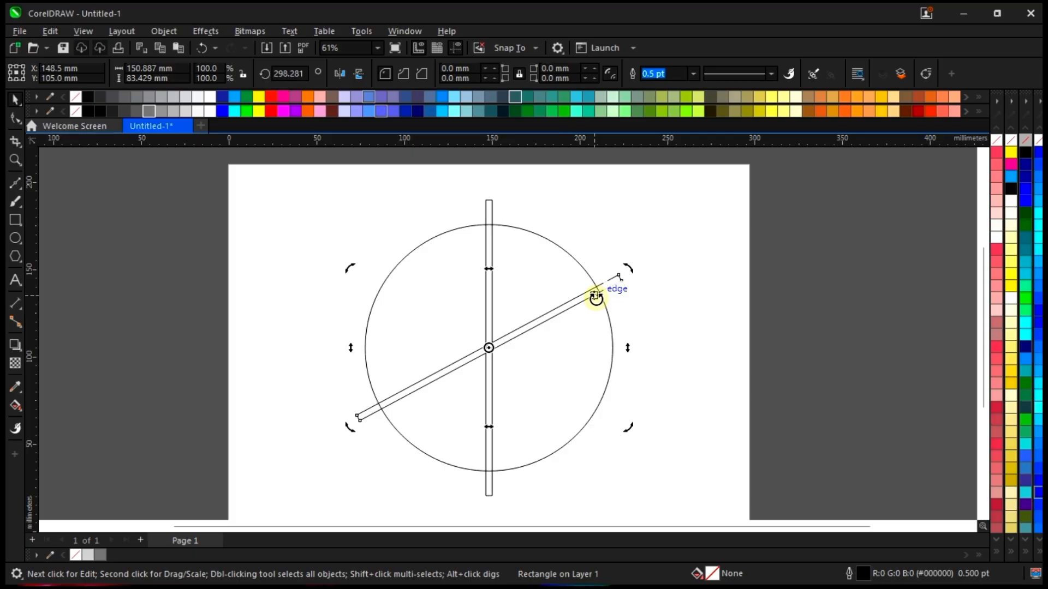
key("ctrl+r")
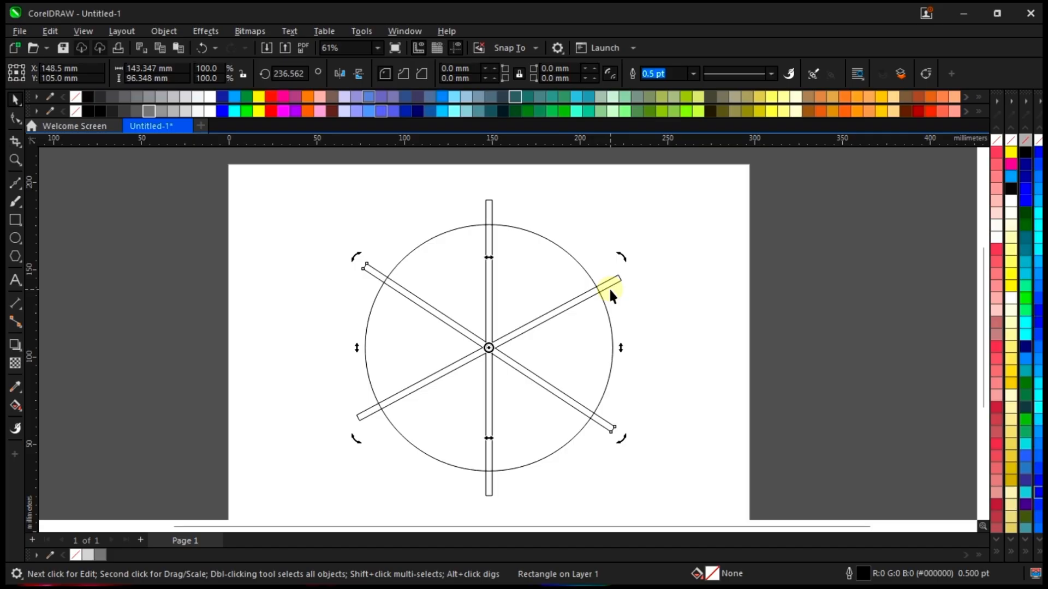
Delete the two rotated rectangles and the vertical rectangle, keeping only the circle
key("Delete")
left_click(615, 282)
key("Delete")
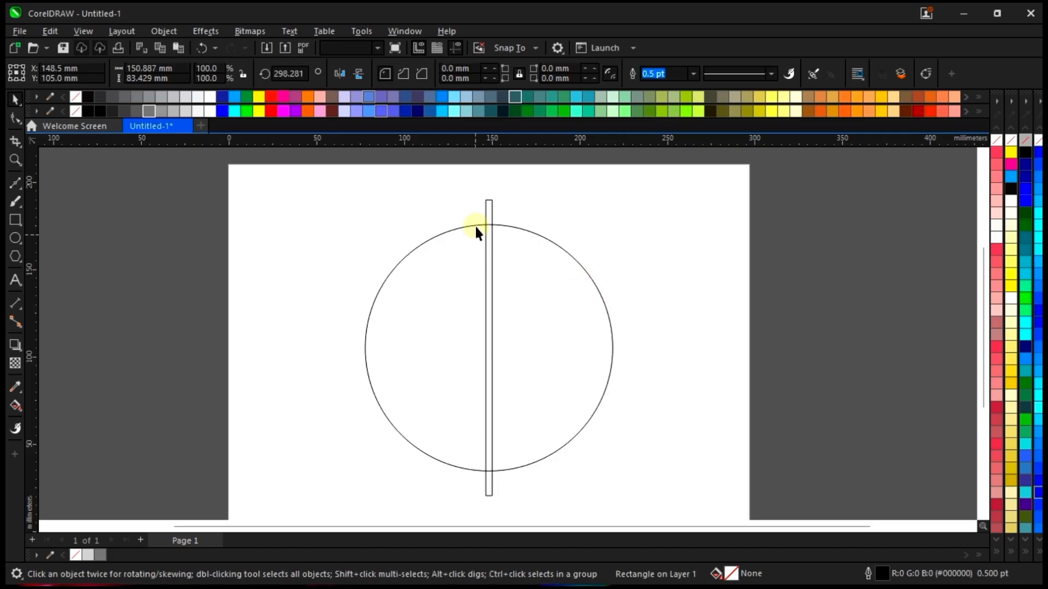
left_click(489, 215)
scroll(489, 218, "up", 1)
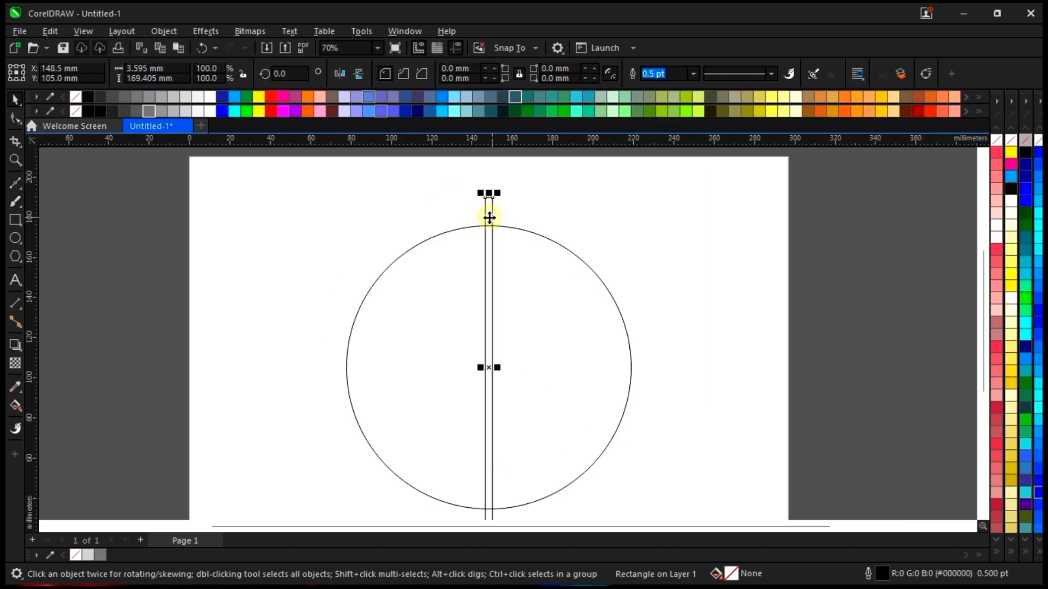
scroll(489, 218, "down", 1)
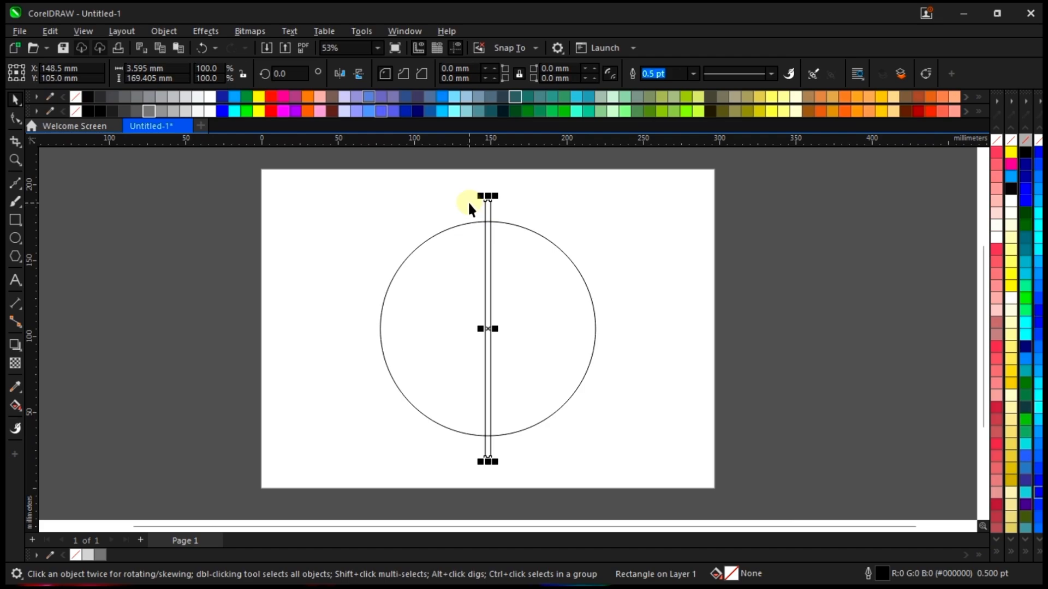
key("Delete")
Draw a narrow vertical rectangle about 3.9 × 171.3 mm over the circle and centre it on the page
left_click(540, 278)
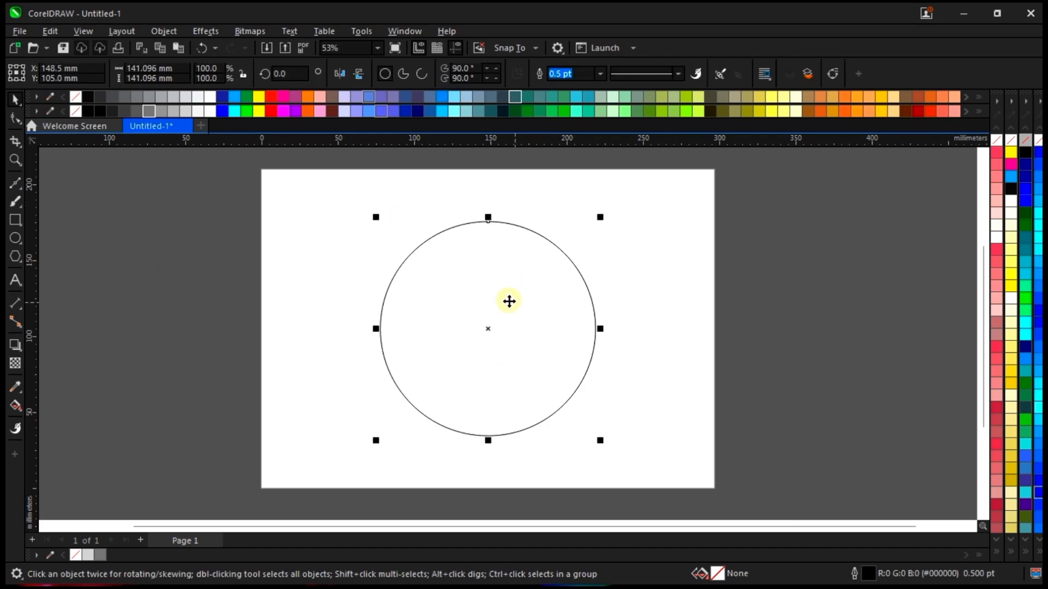
scroll(522, 322, "up", 1)
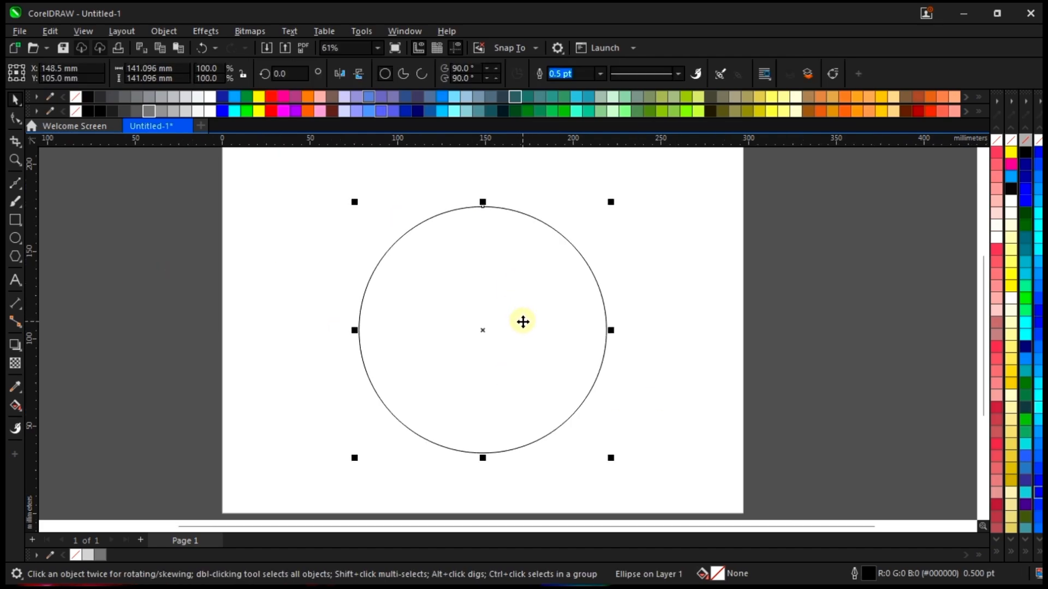
left_click(15, 219)
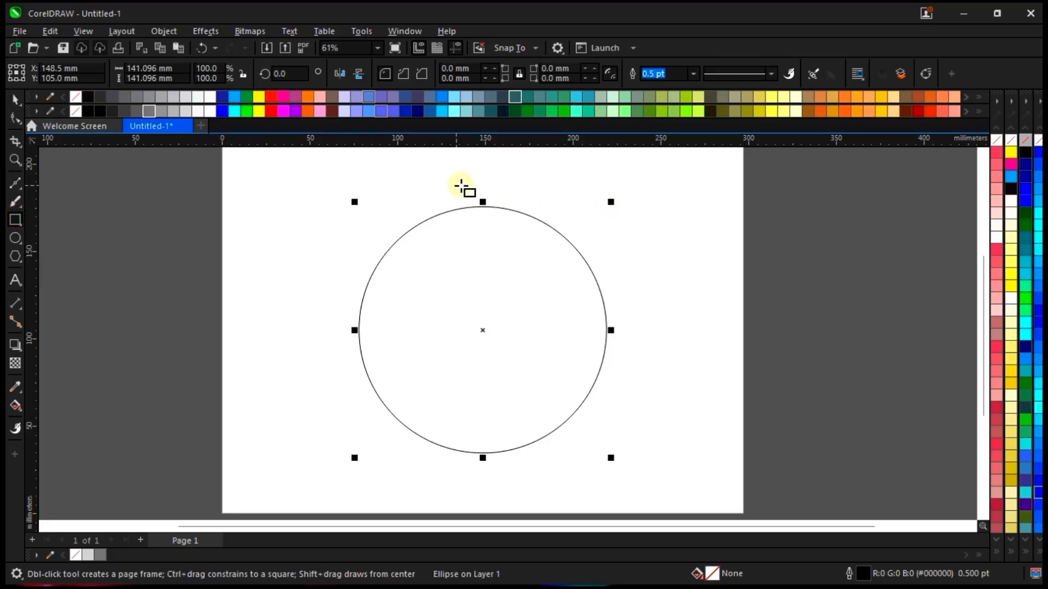
left_click_drag(465, 186, 472, 485)
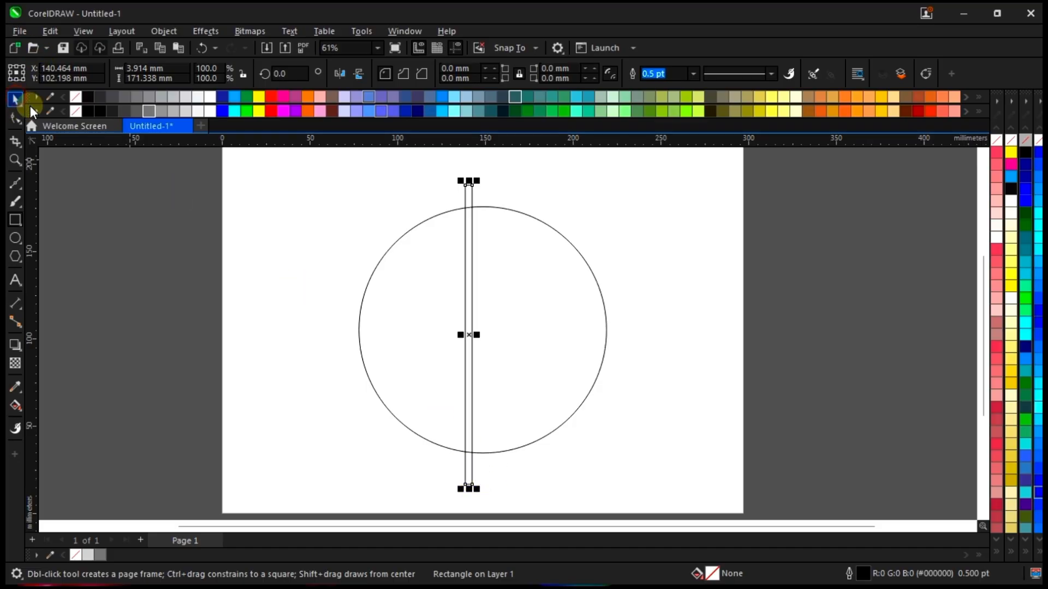
left_click(16, 99)
key("p")
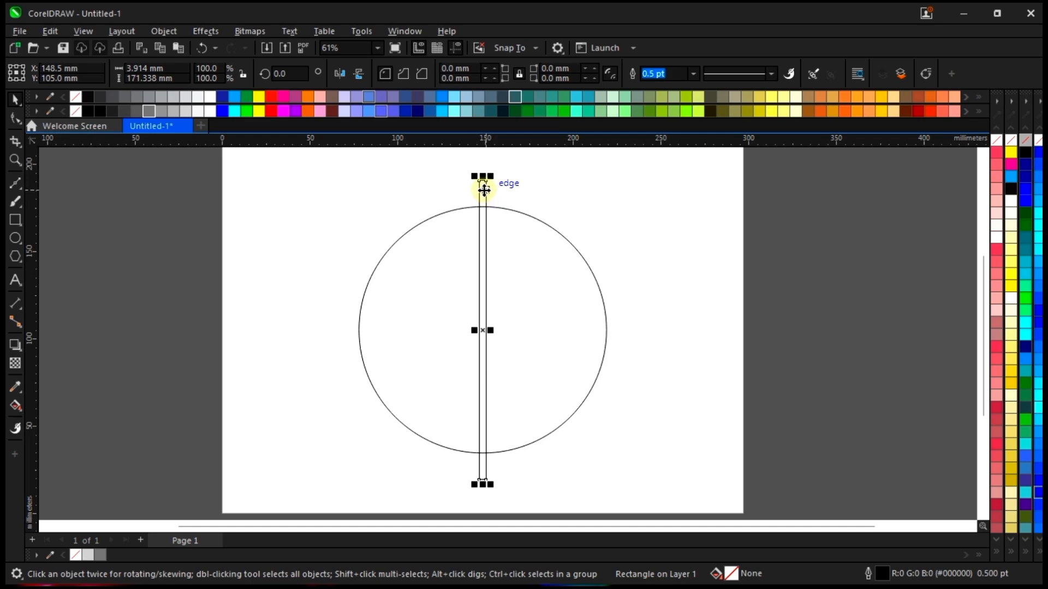
Show the vertical rectangle's rotation and skew handles and examine those at its upper end
left_click(482, 194)
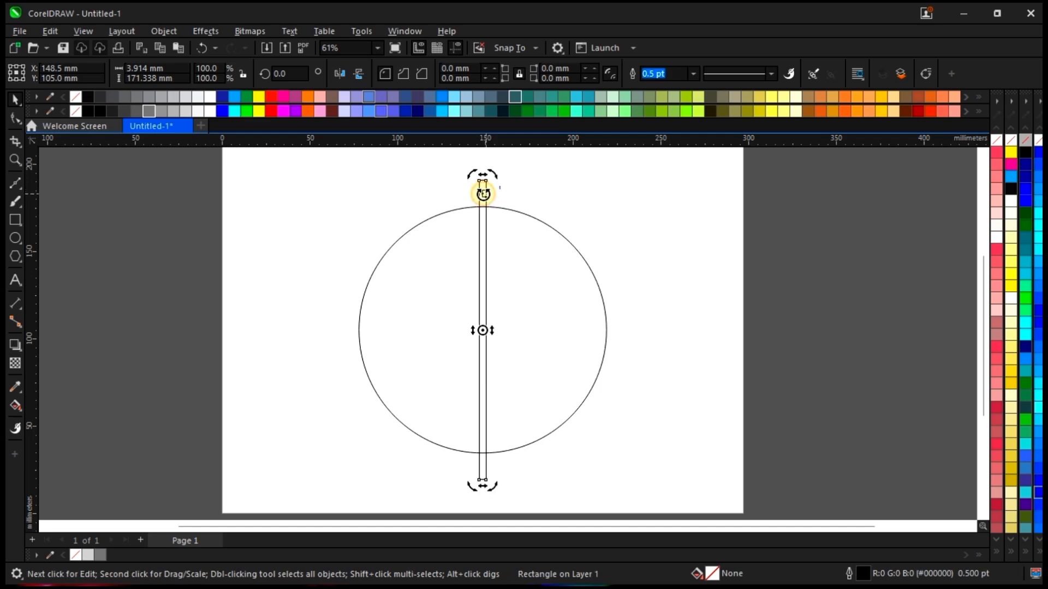
scroll(495, 176, "up", 6)
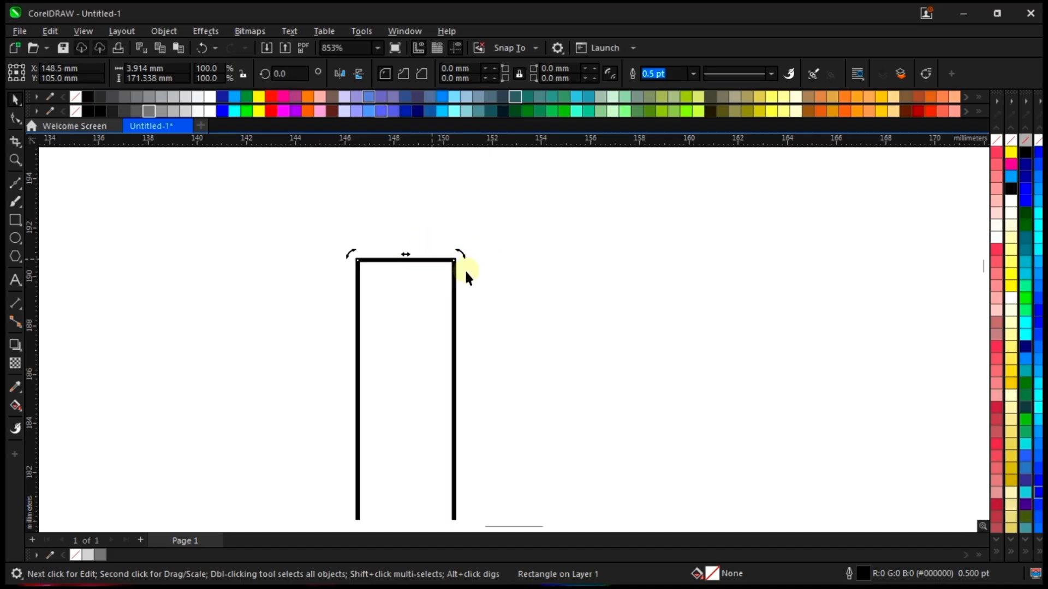
scroll(489, 212, "down", 3)
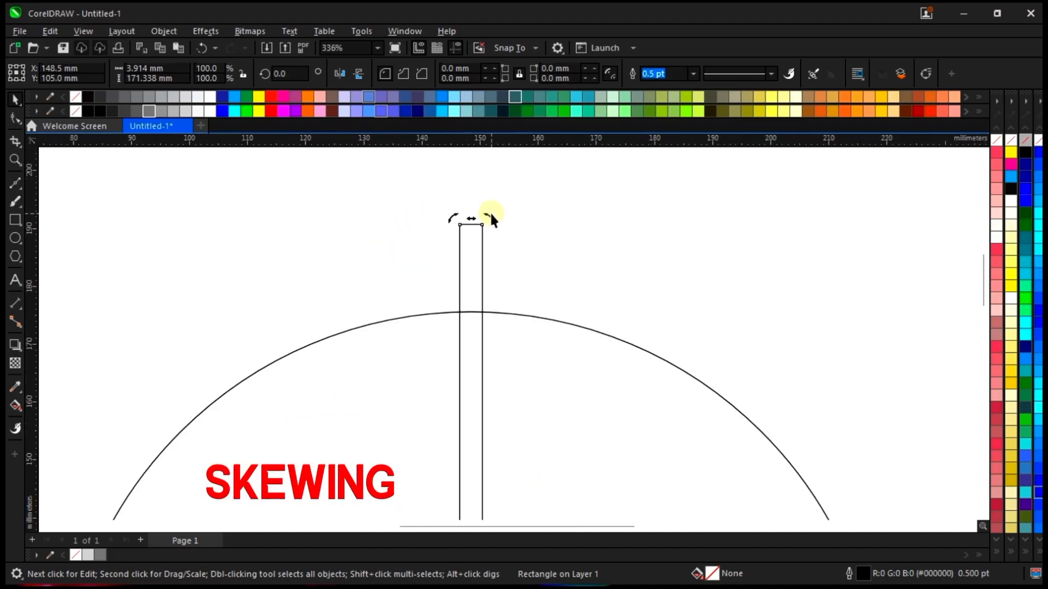
scroll(490, 213, "down", 5)
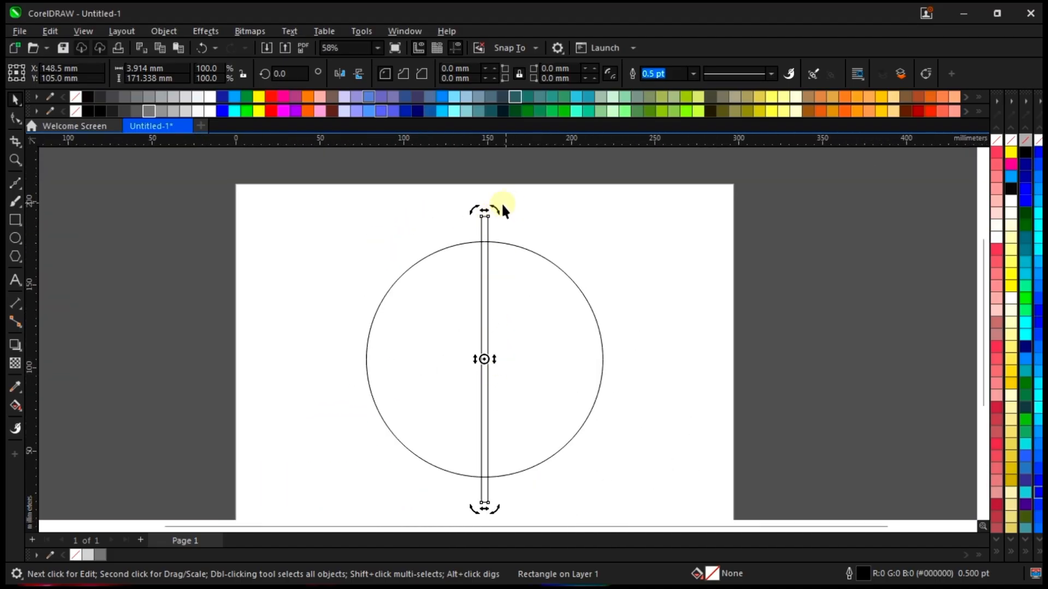
scroll(495, 213, "up", 1)
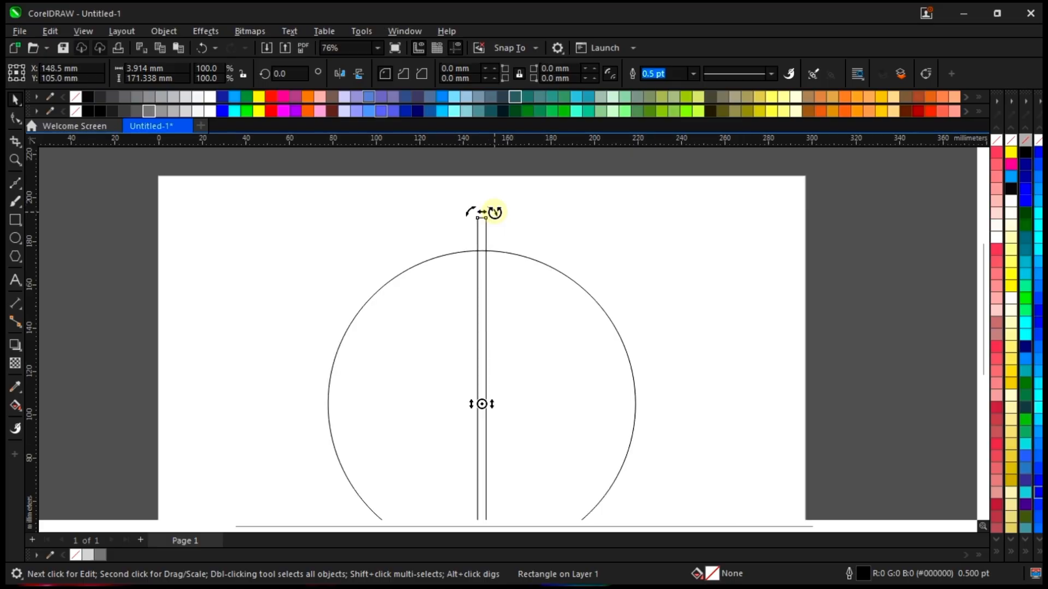
scroll(495, 213, "up", 4)
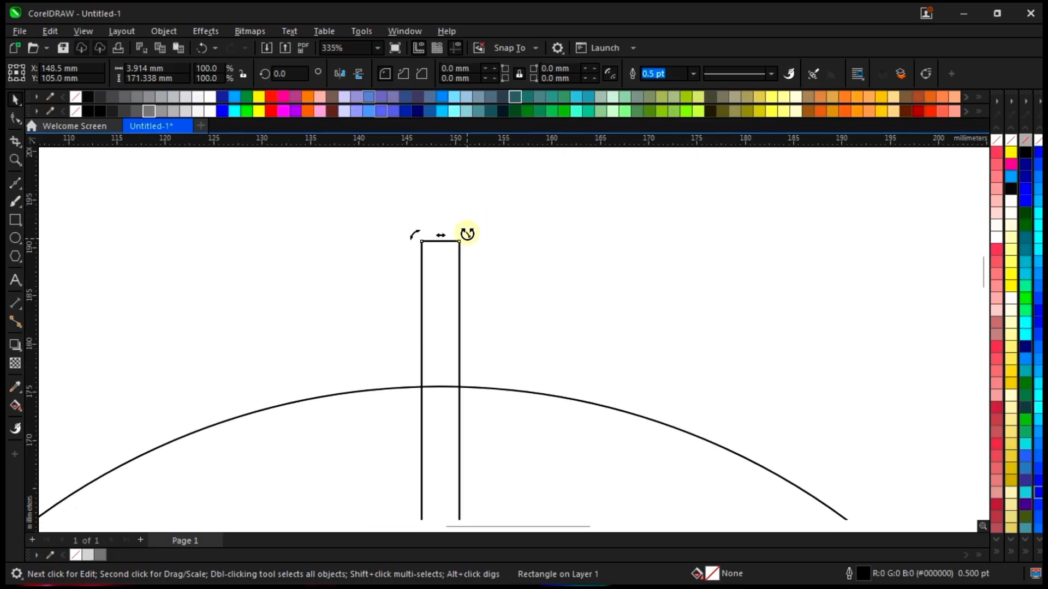
scroll(467, 234, "up", 4)
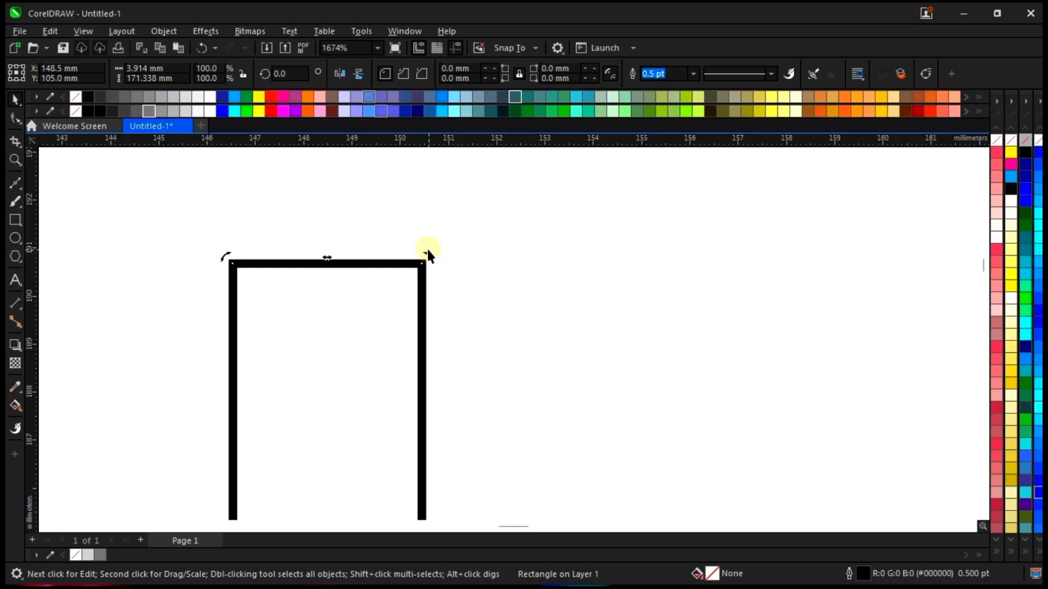
key("shift+F4")
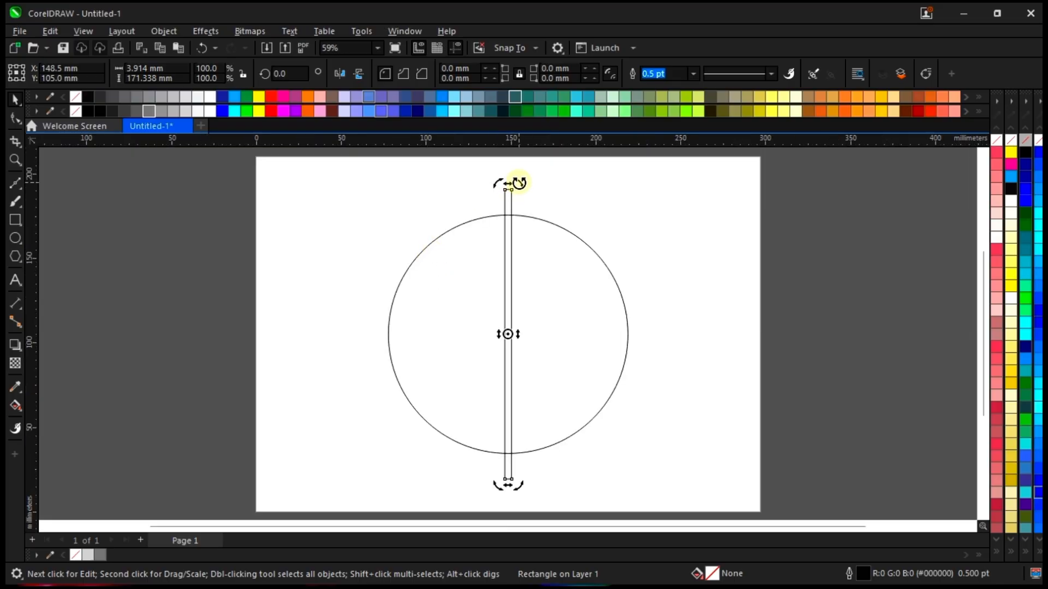
Make a rotated copy of the centred rectangle at about 296.9°, repeat the rotation for a third rectangle and deselect
left_click_drag(520, 182, 619, 287)
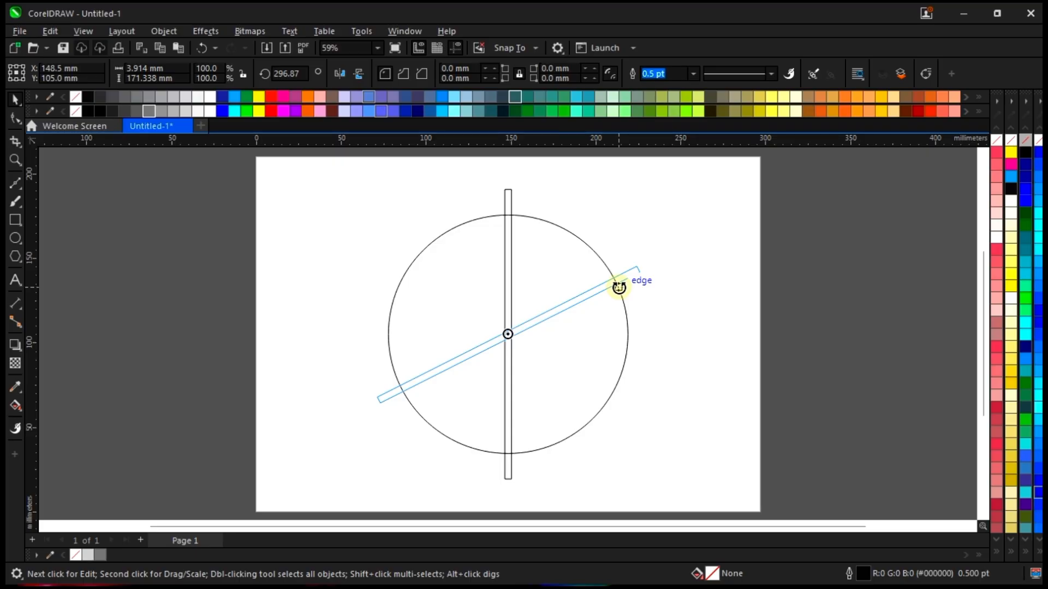
left_click_drag(619, 288, 617, 285)
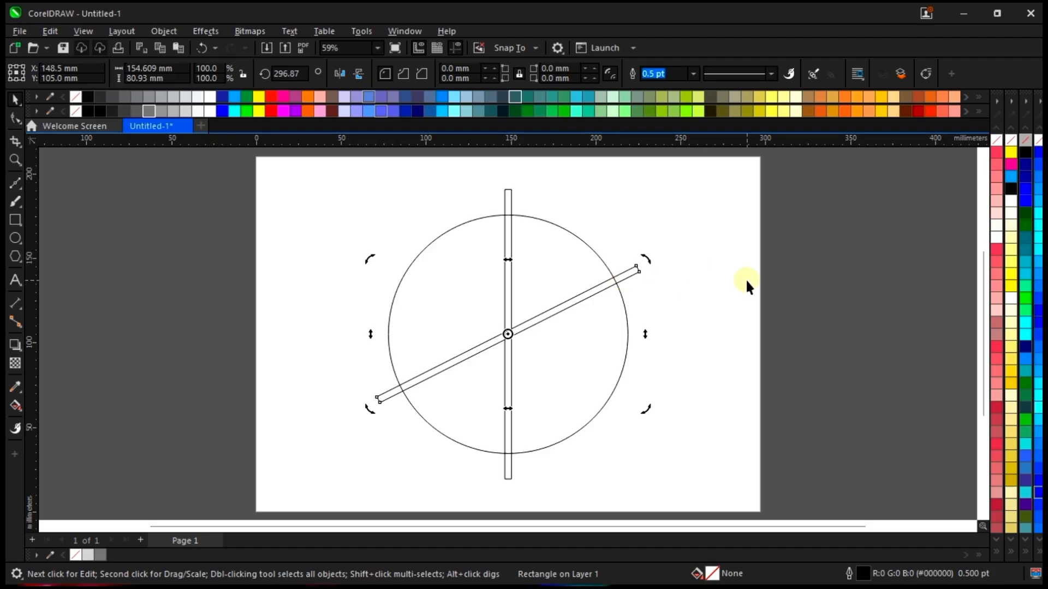
key("ctrl+r")
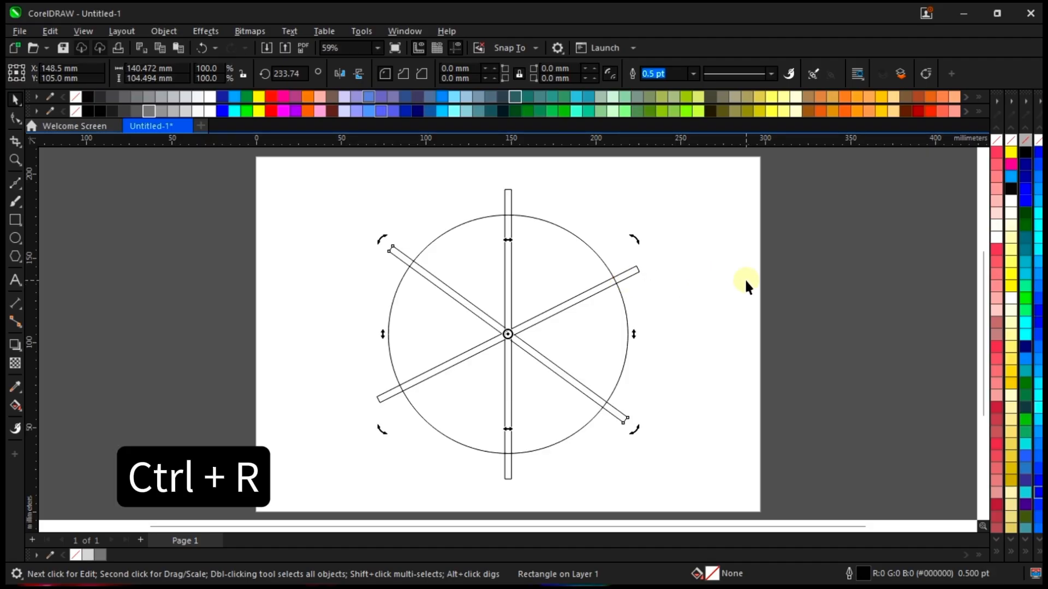
left_click(817, 259)
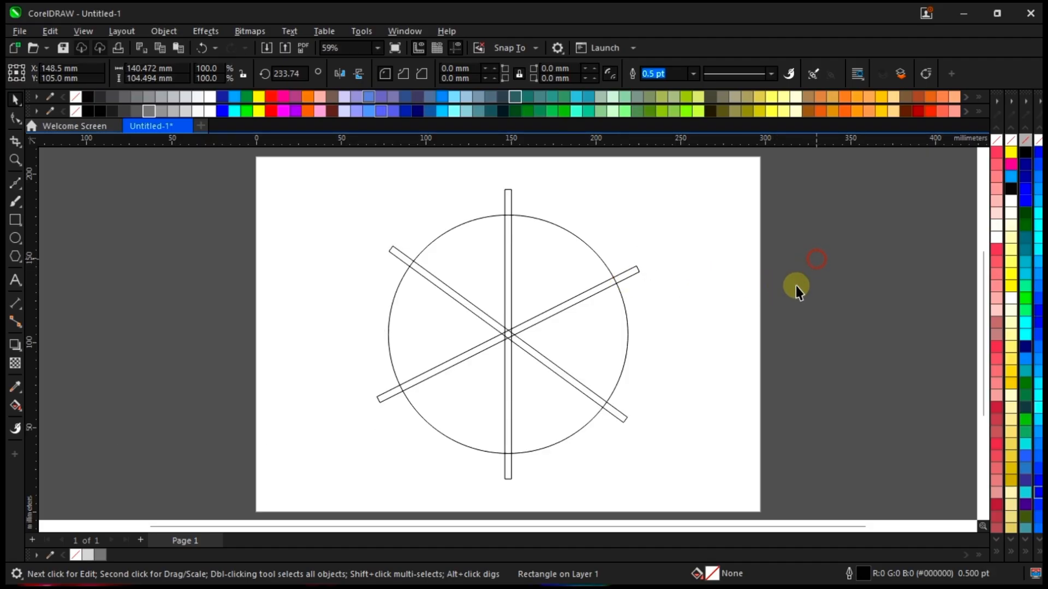
Select the three narrow rectangles together, try moving them off the circle and undo the move
left_click(622, 419)
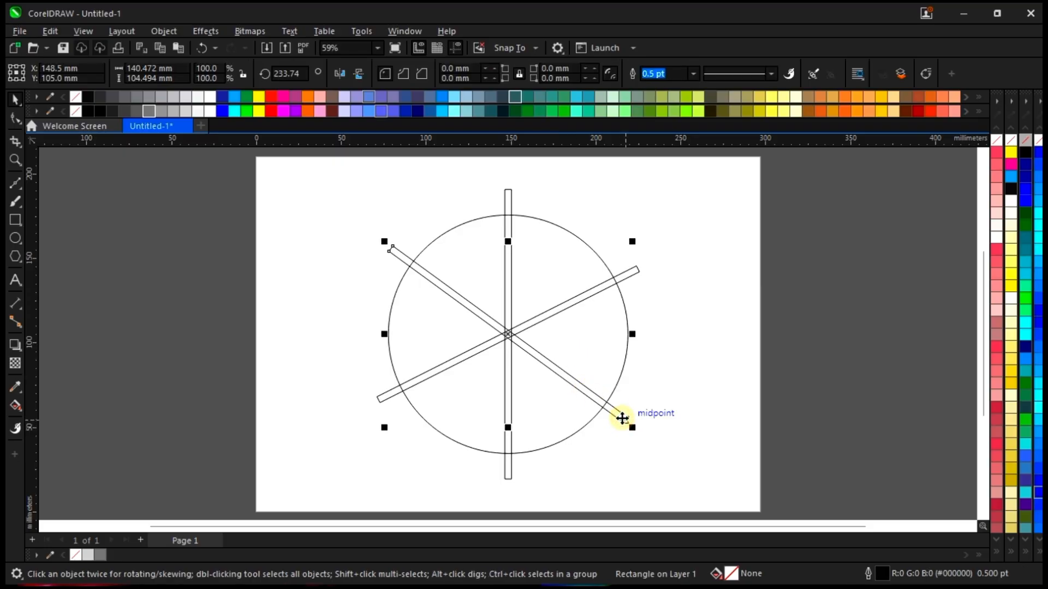
left_click(507, 473, "shift")
left_click(622, 271, "shift")
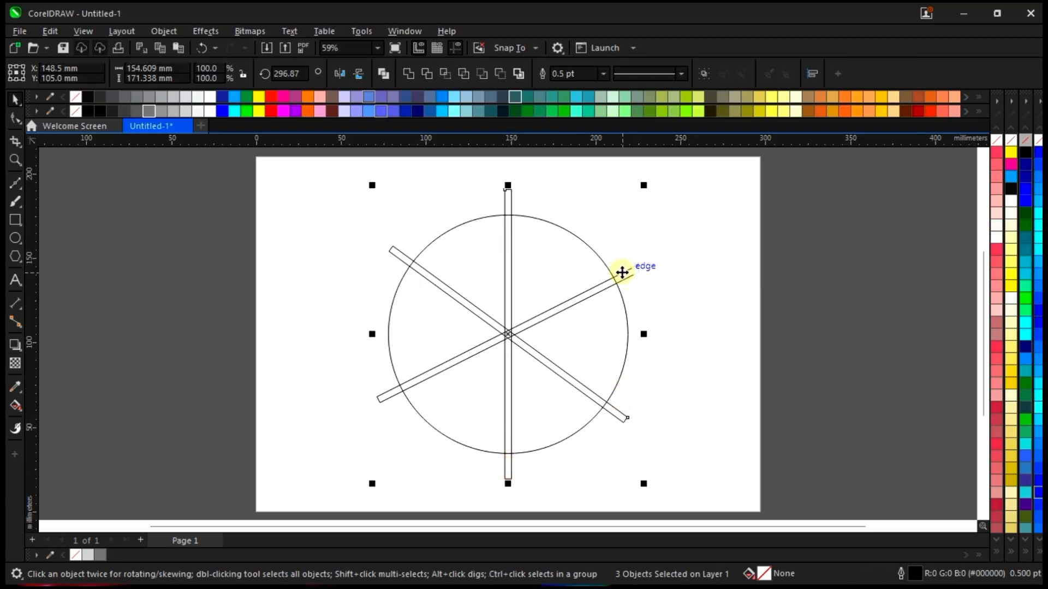
left_click_drag(623, 271, 747, 267)
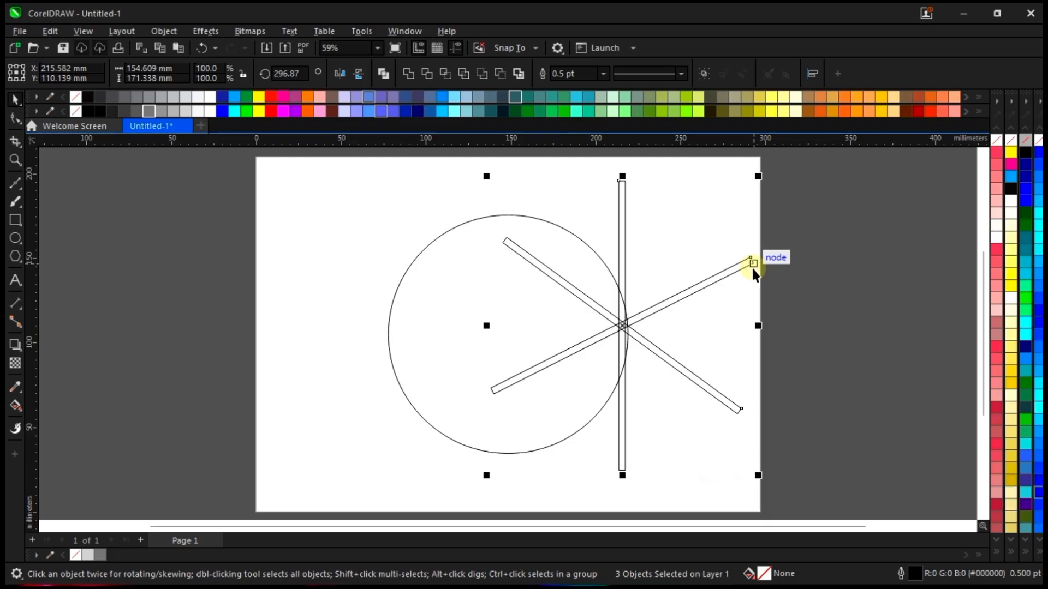
key("ctrl+z")
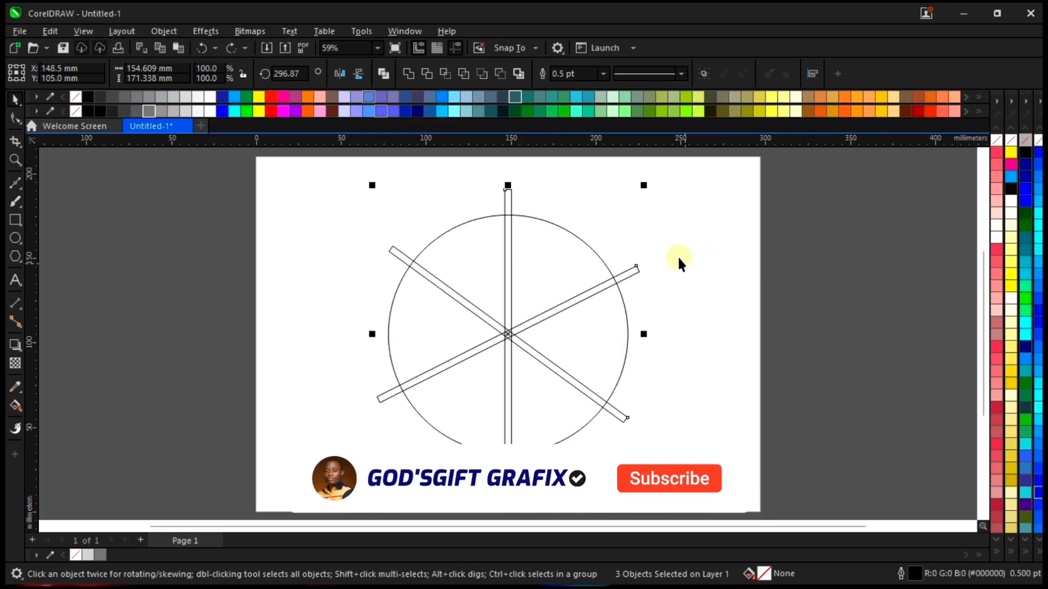
Add the circle to the selected rectangles, try moving all four shapes aside and undo the move
left_click(548, 258, "shift")
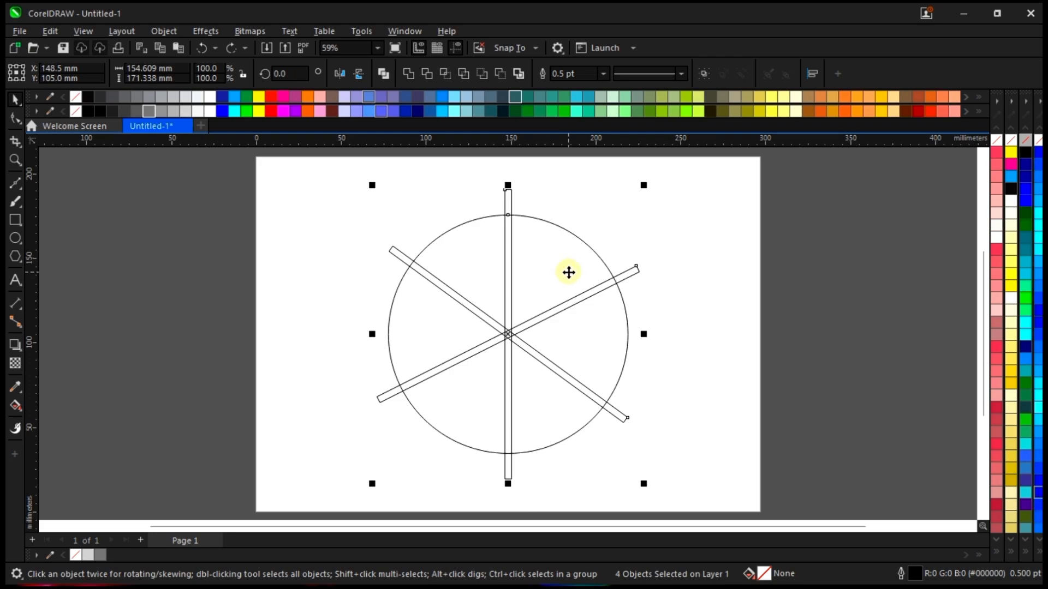
left_click_drag(568, 272, 778, 276)
key("ctrl+z")
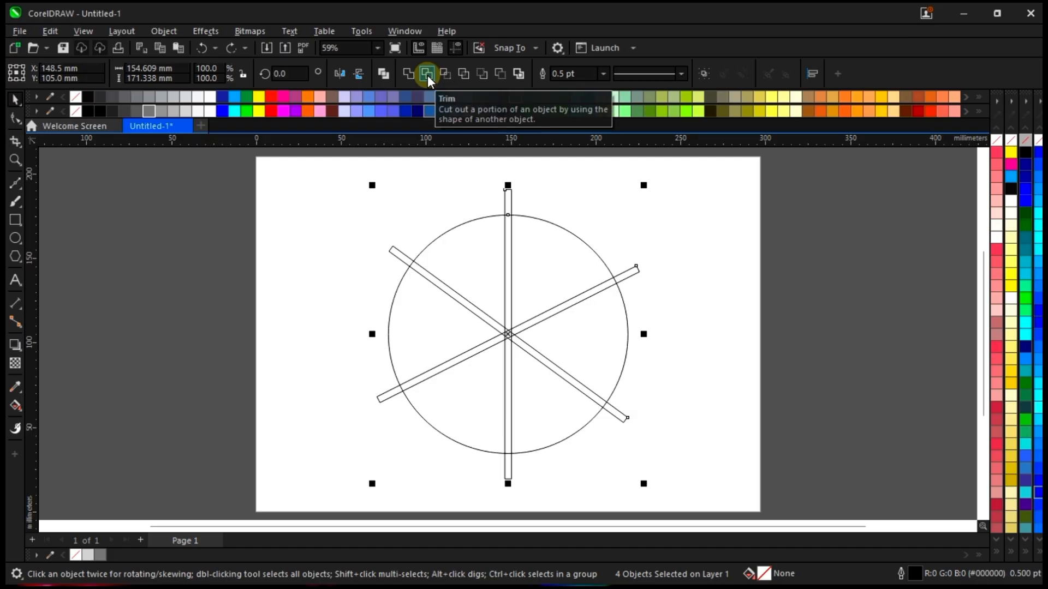
Trim the circle with the three narrow rectangles using the Trim shaping command, and deselect everything
left_click(164, 31)
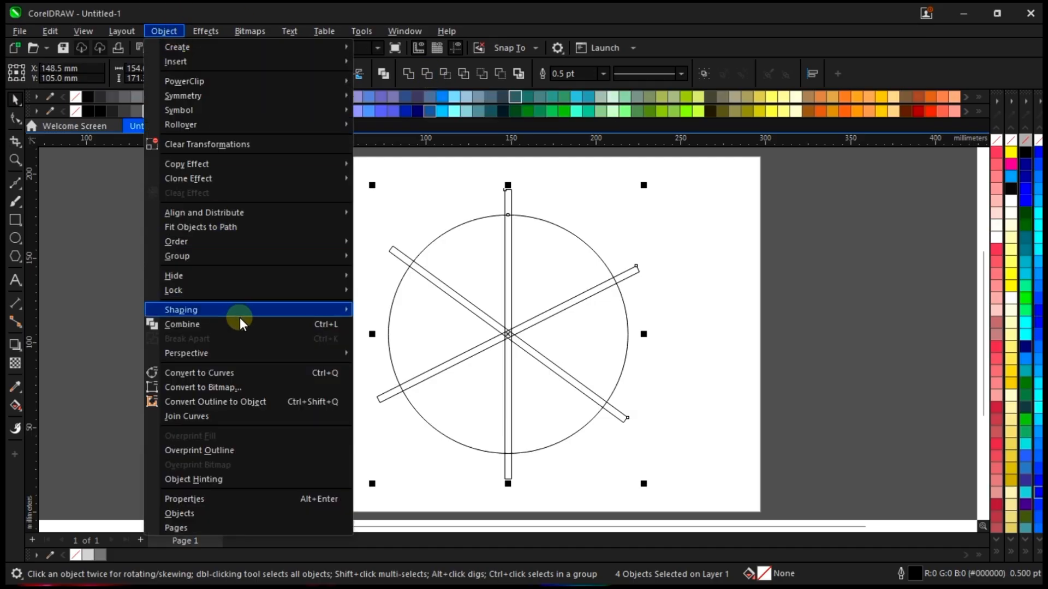
mouse_move(240, 310)
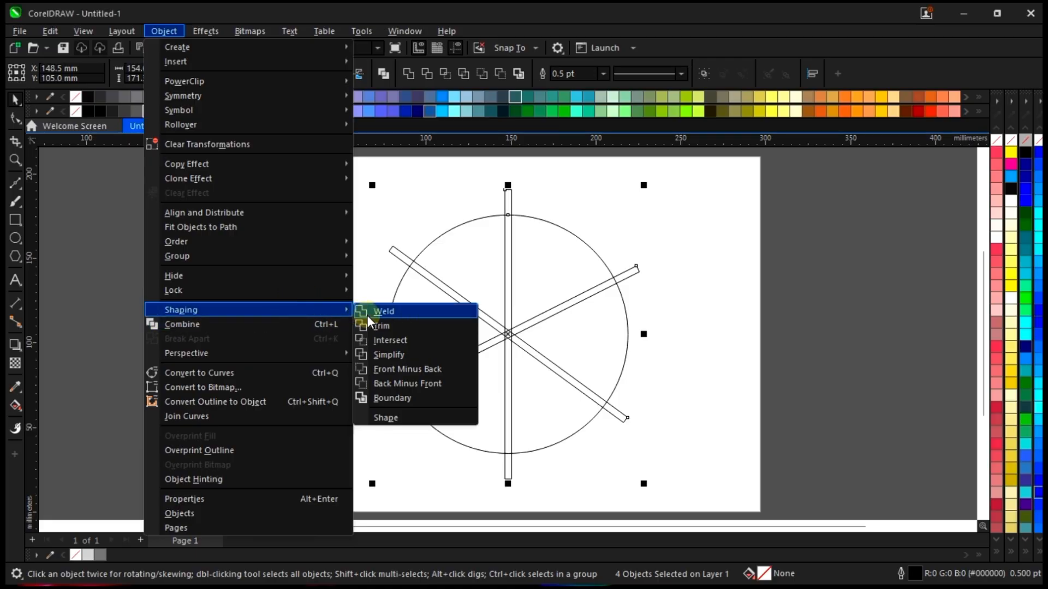
left_click(386, 325)
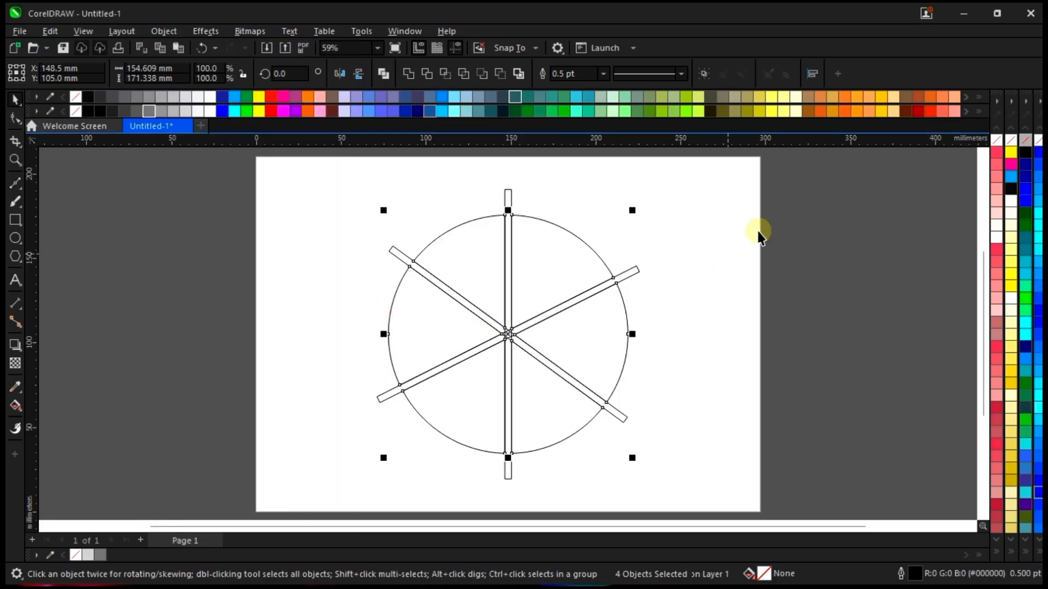
left_click(808, 254)
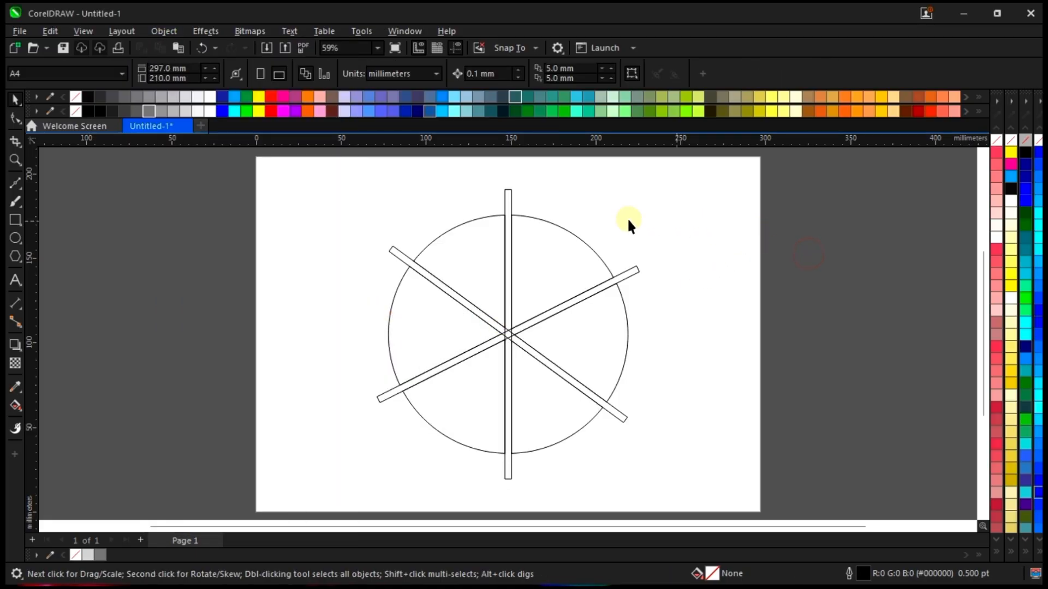
Delete the vertical rectangle and the two slanted rectangles, keeping only the trimmed circle
left_click(510, 195)
key("Delete")
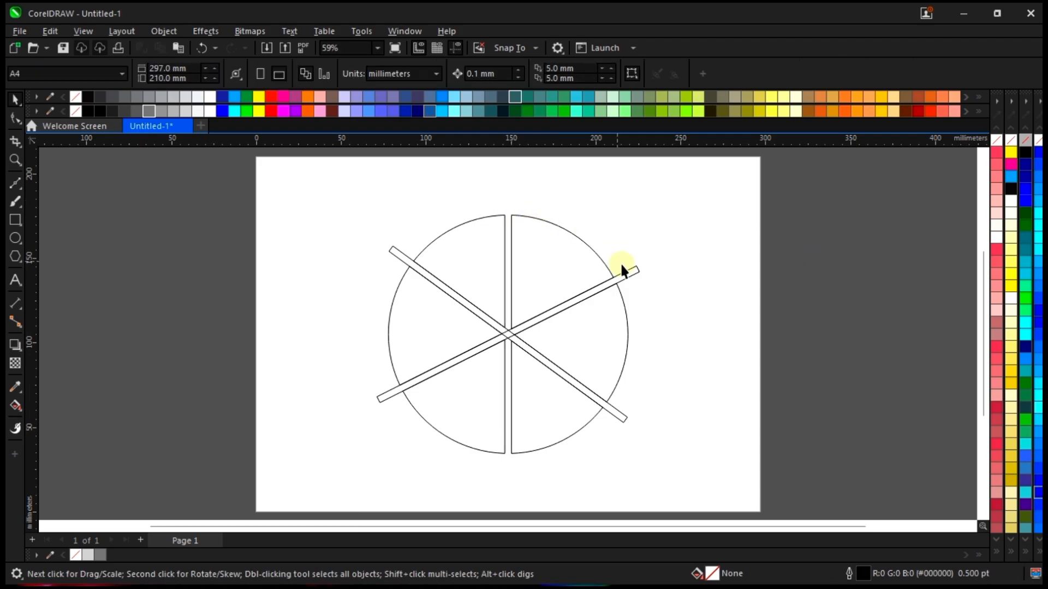
left_click(636, 270)
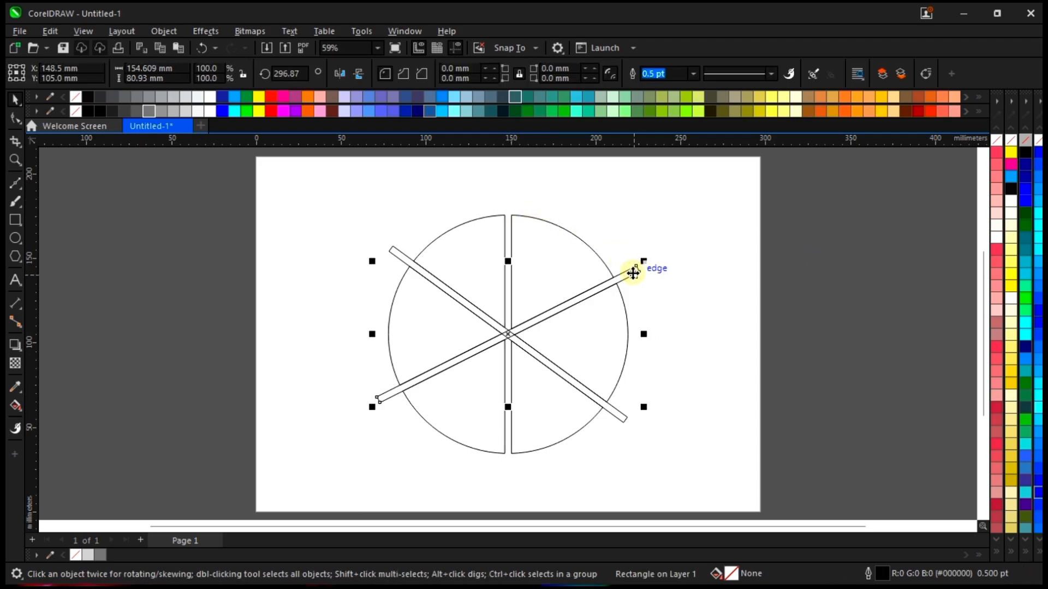
key("Delete")
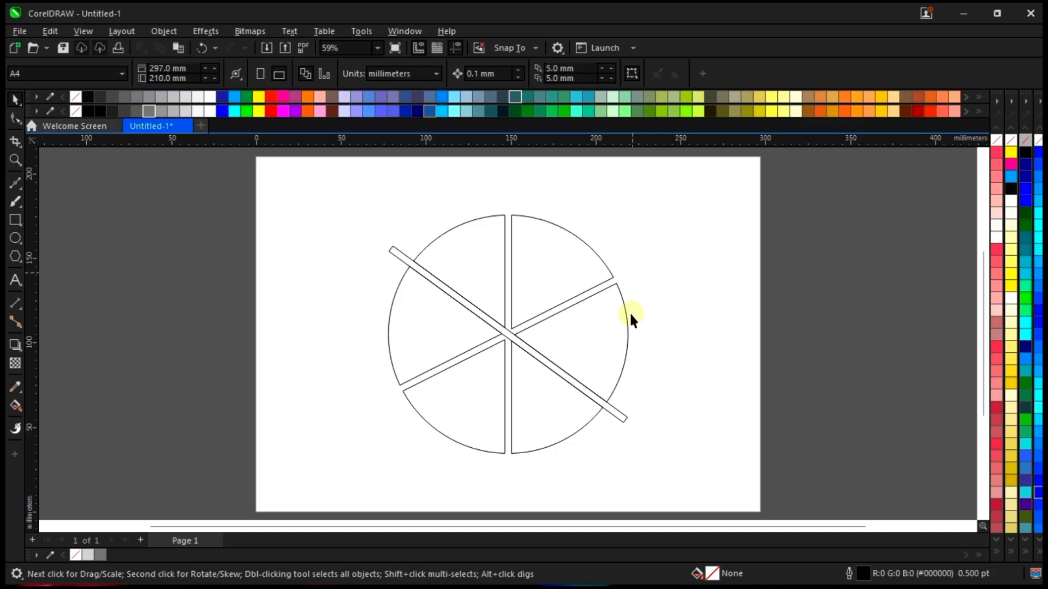
left_click(623, 414)
key("Delete")
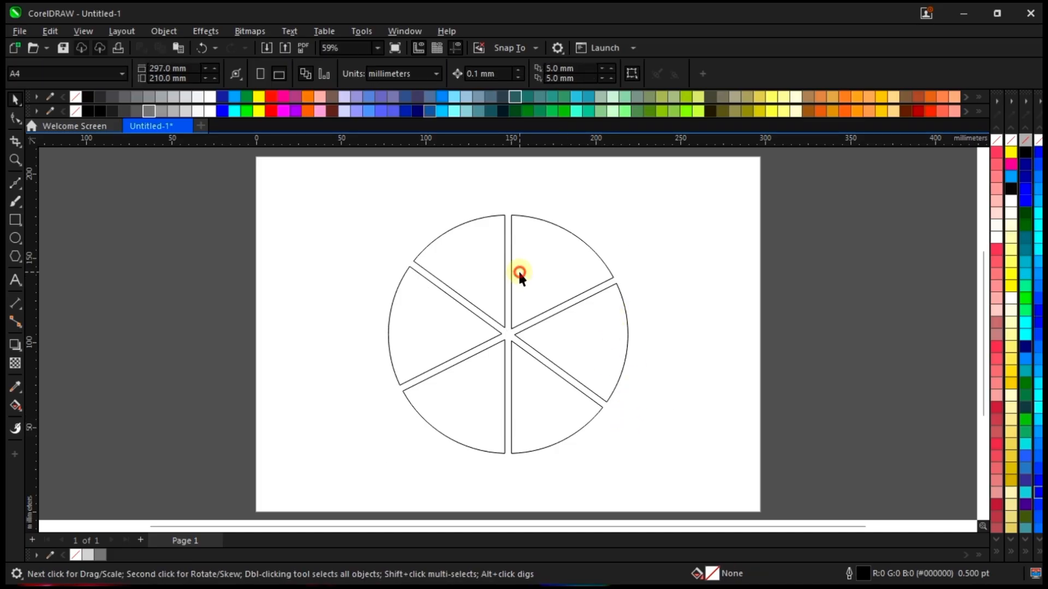
Try moving the trimmed circle off to one side and undo the move
left_click(520, 273)
left_click_drag(532, 277, 695, 276)
key("ctrl+z")
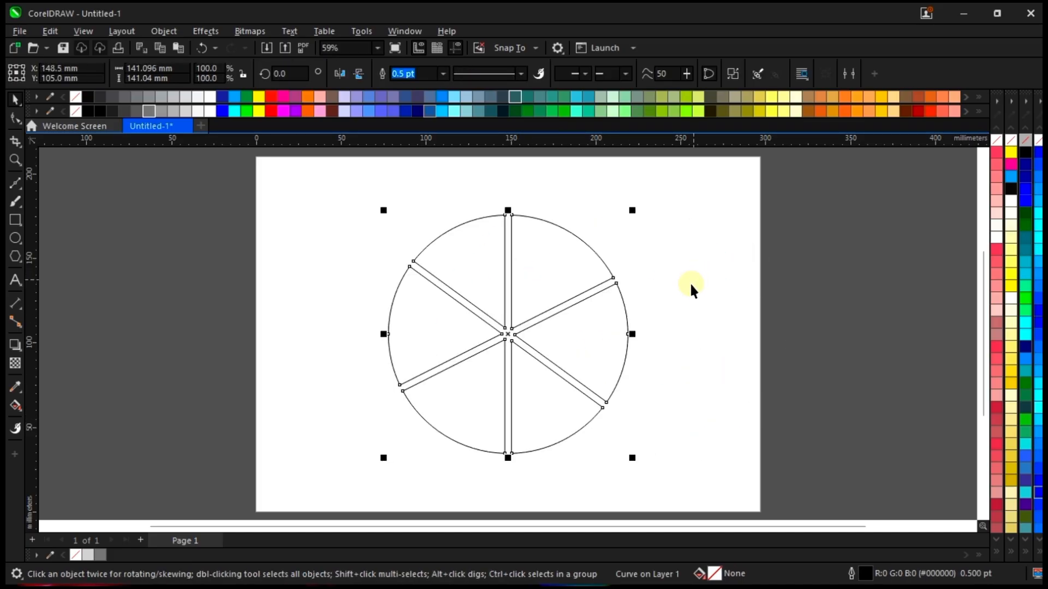
Break the trimmed circle's curve apart into independent segments and deselect them
scroll(519, 326, "up", 1)
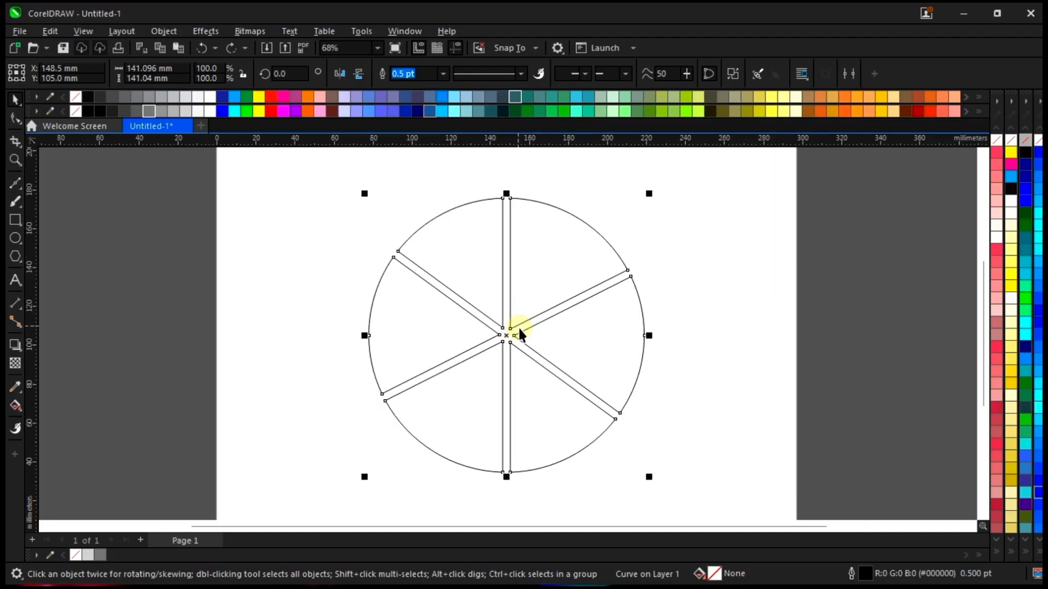
scroll(519, 327, "up", 1)
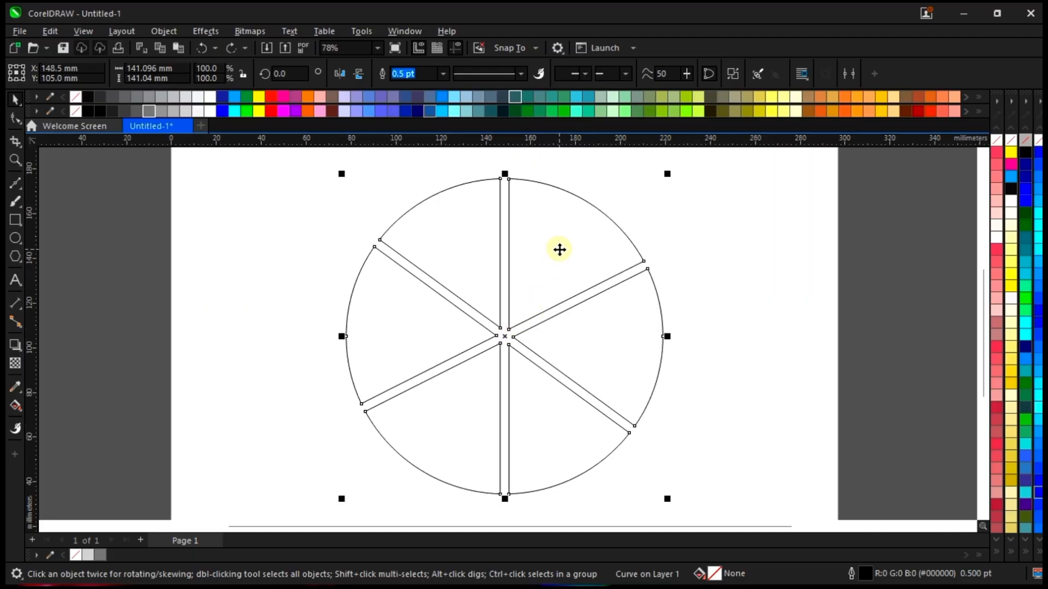
right_click(537, 223)
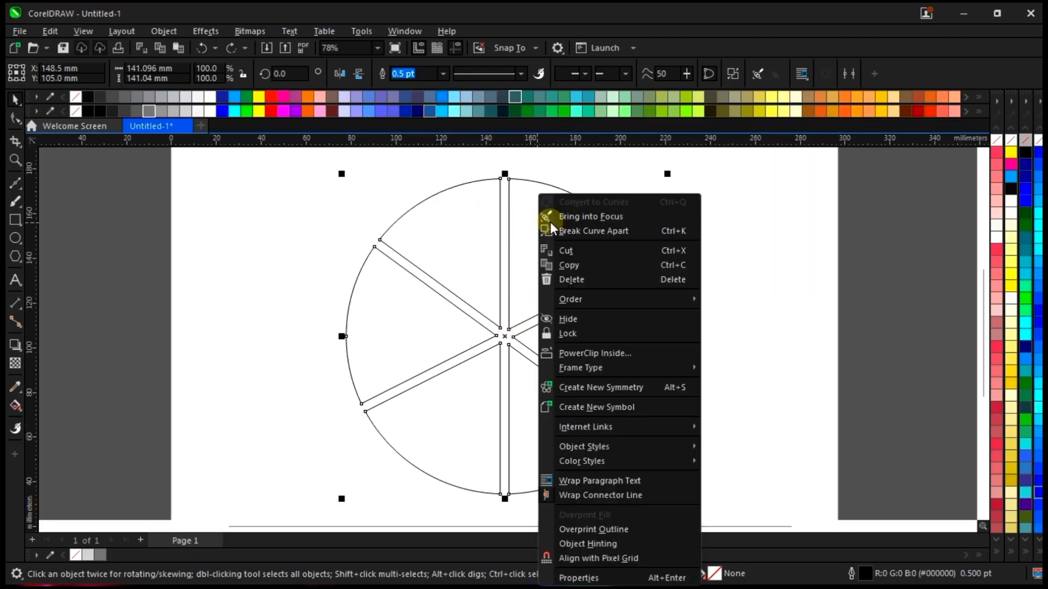
left_click(876, 221)
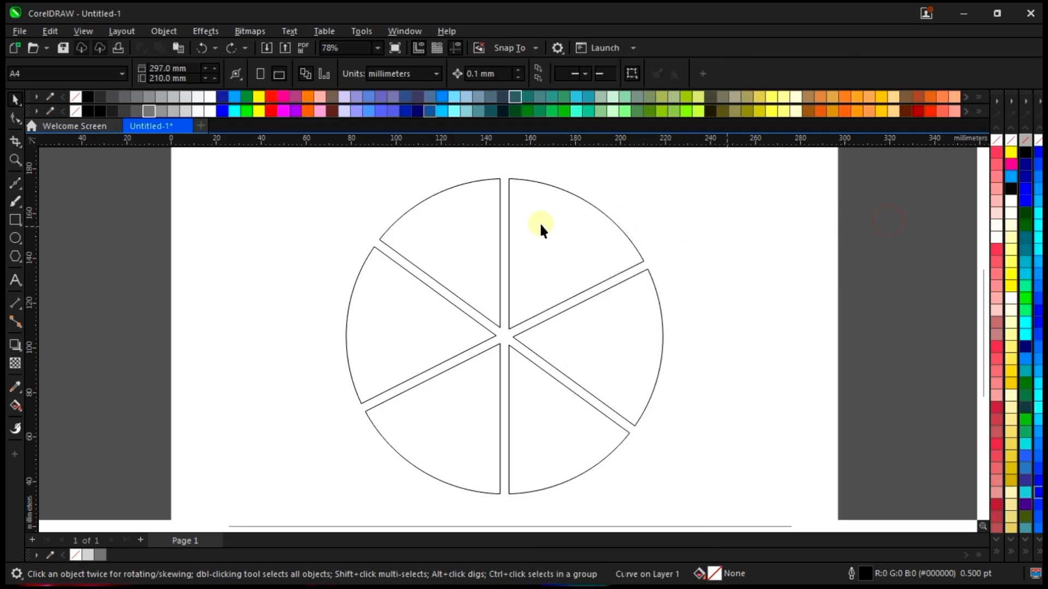
left_click(451, 194)
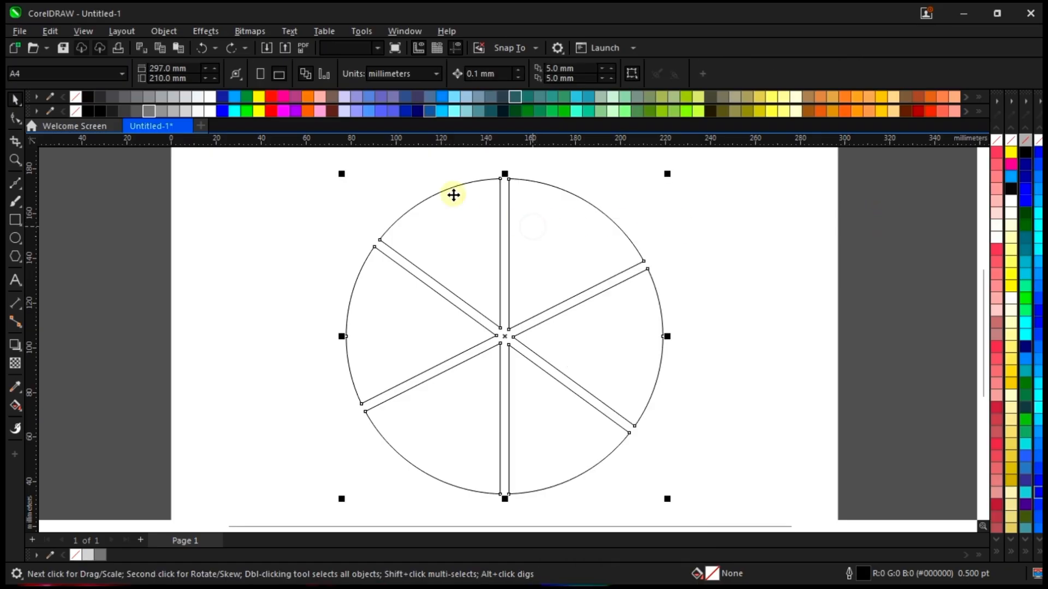
left_click(164, 31)
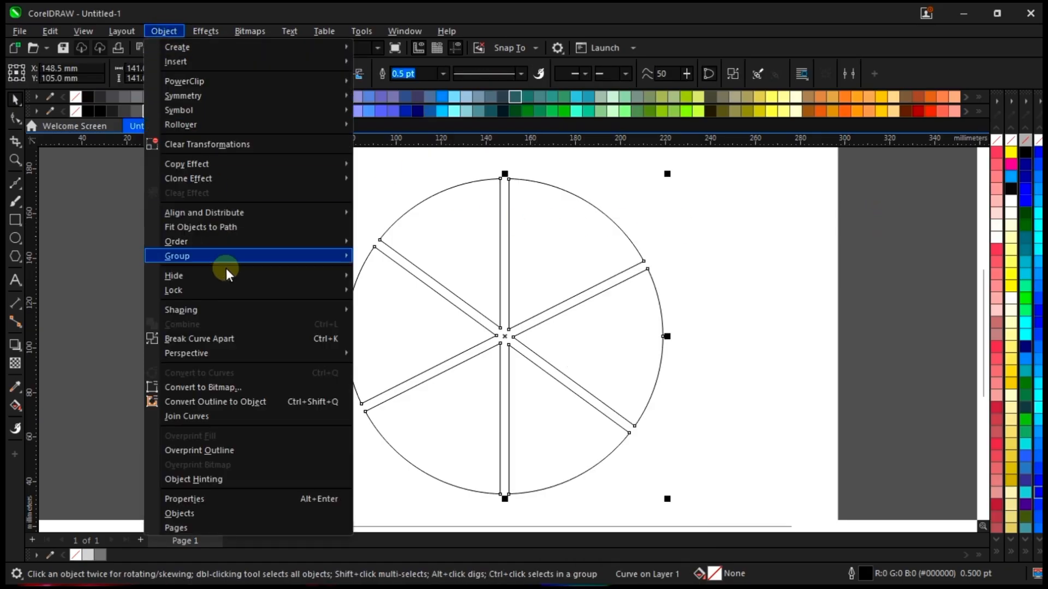
left_click(245, 336)
left_click(511, 208)
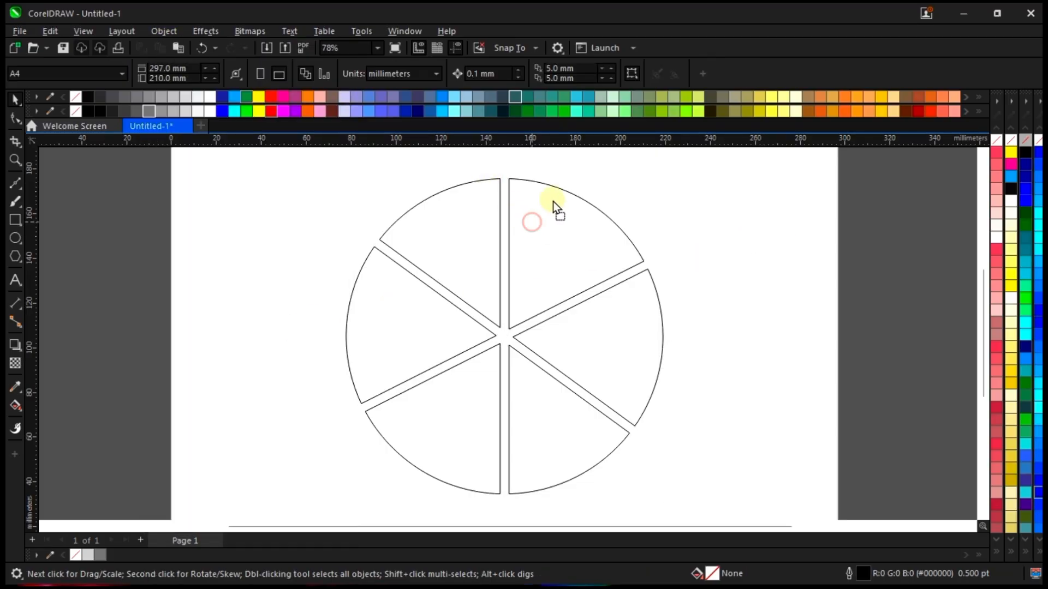
Try moving the upper-right and right segments away from the circle individually and undo both moves
left_click_drag(552, 201, 568, 194)
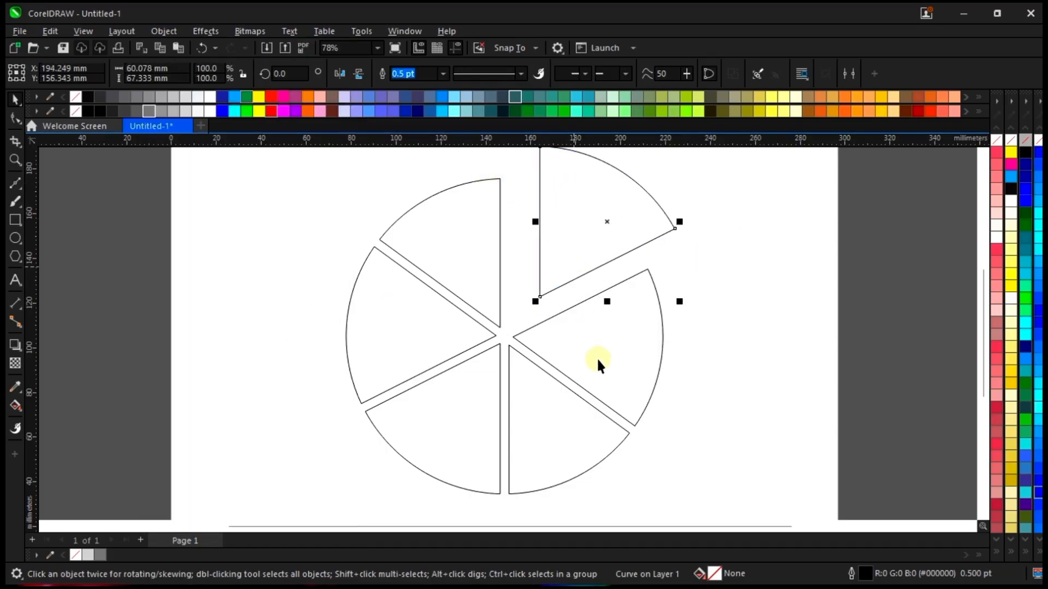
left_click_drag(599, 358, 645, 358)
key("ctrl+z")
key("ctrl+z")
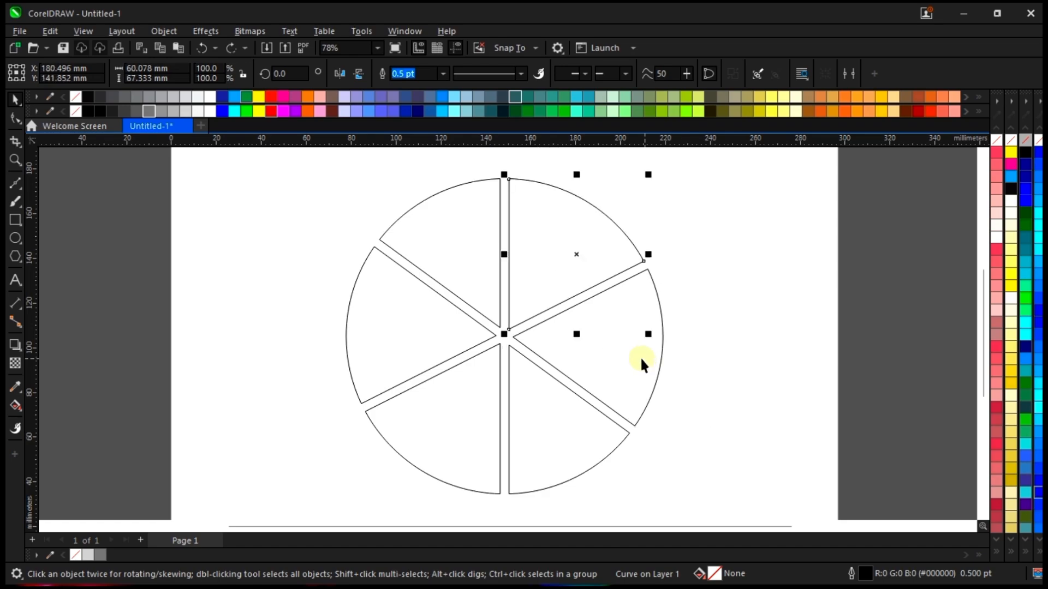
Draw a circle about 40.4 mm in diameter over the middle of the segments and centre it on the page
scroll(453, 232, "down", 2)
left_click(779, 352)
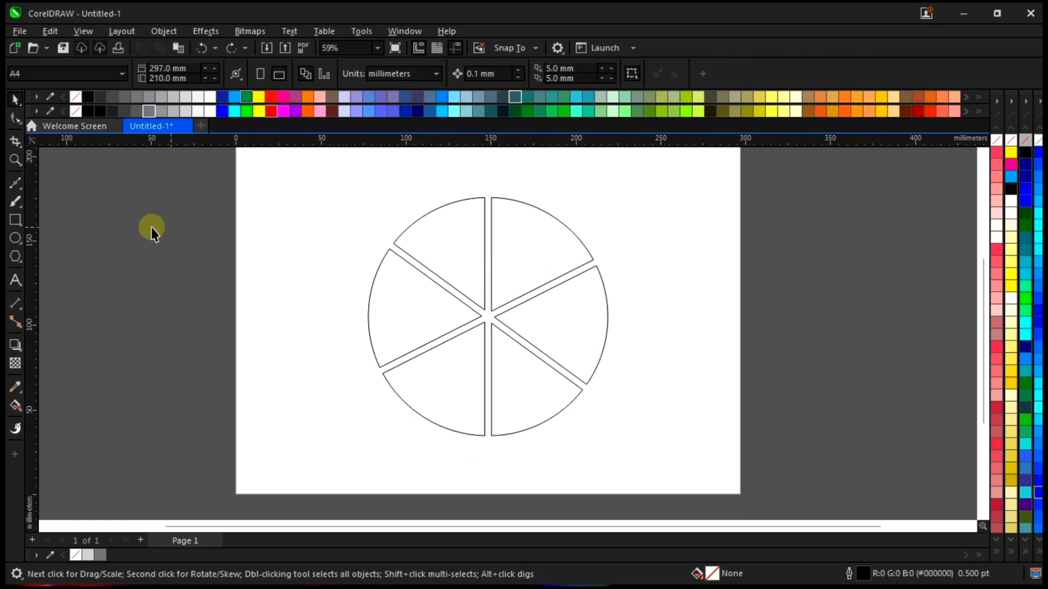
left_click(15, 238)
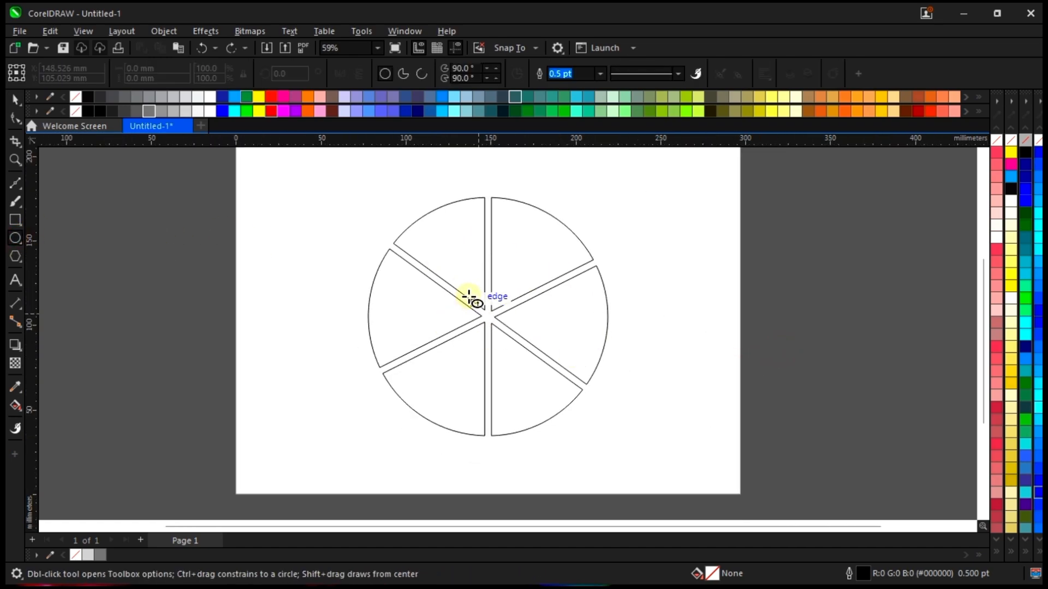
mouse_move(457, 283)
left_mouse_down()
mouse_move(508, 350)
mouse_move(525, 351)
left_mouse_up()
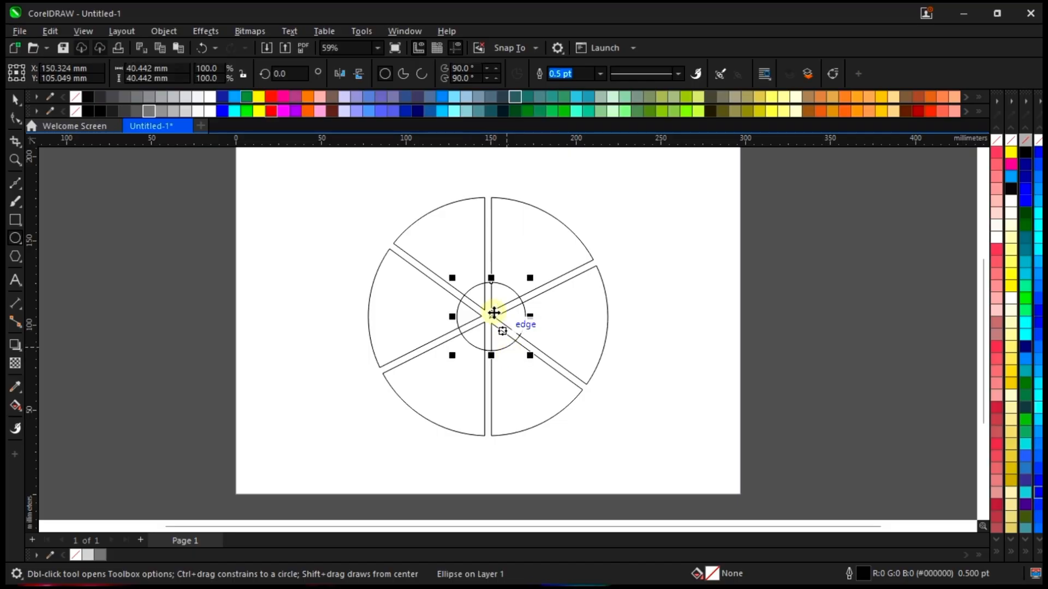
scroll(494, 309, "up", 1)
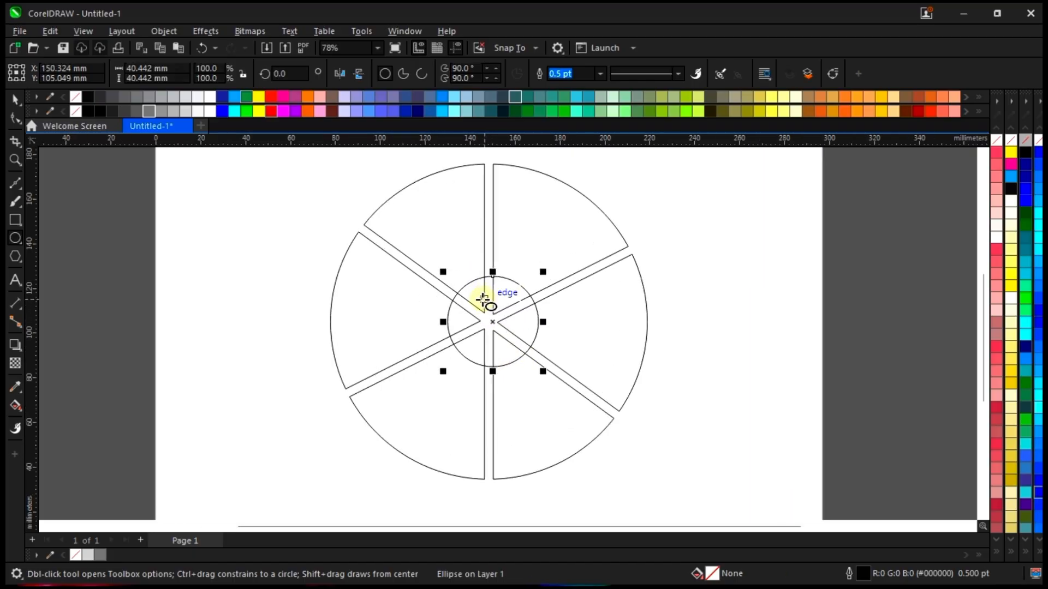
key("p")
left_click(15, 99)
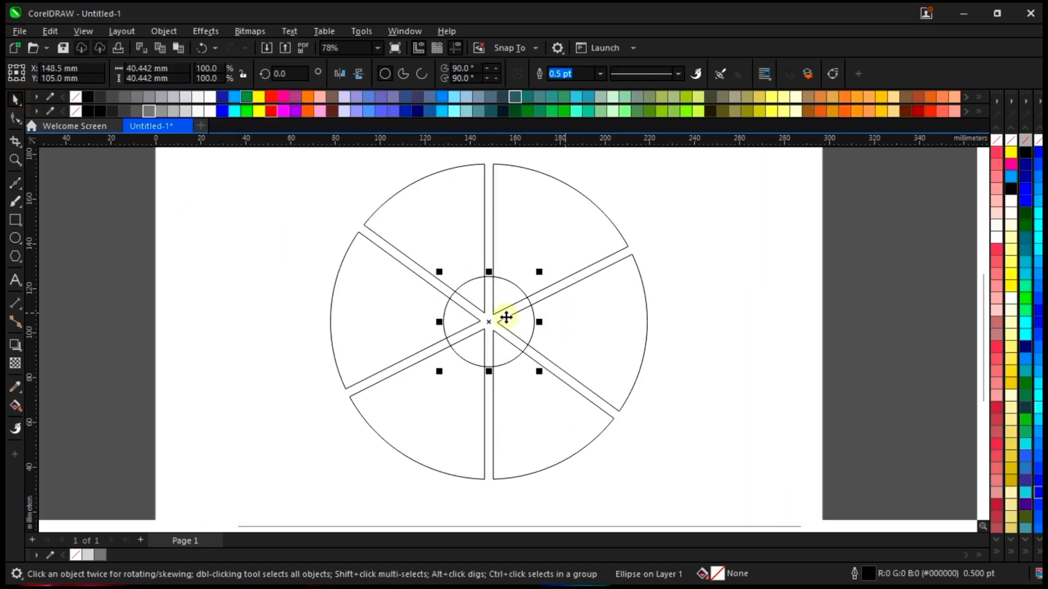
Give the central circle a 50% Black fill without outline and enlarge it from its centre to about 51.6 mm in diameter
left_click(101, 554)
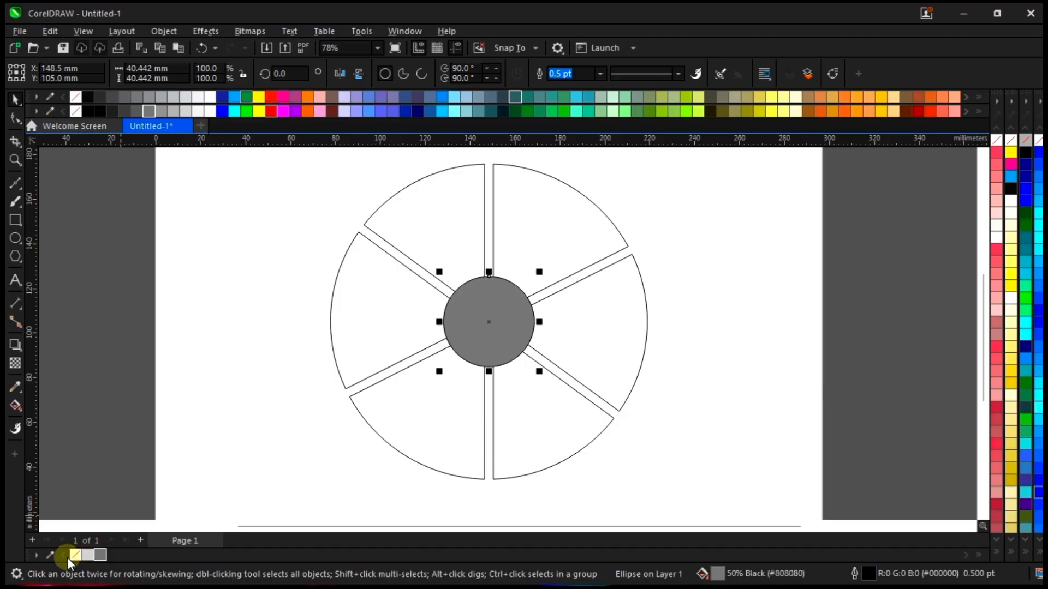
right_click(77, 556)
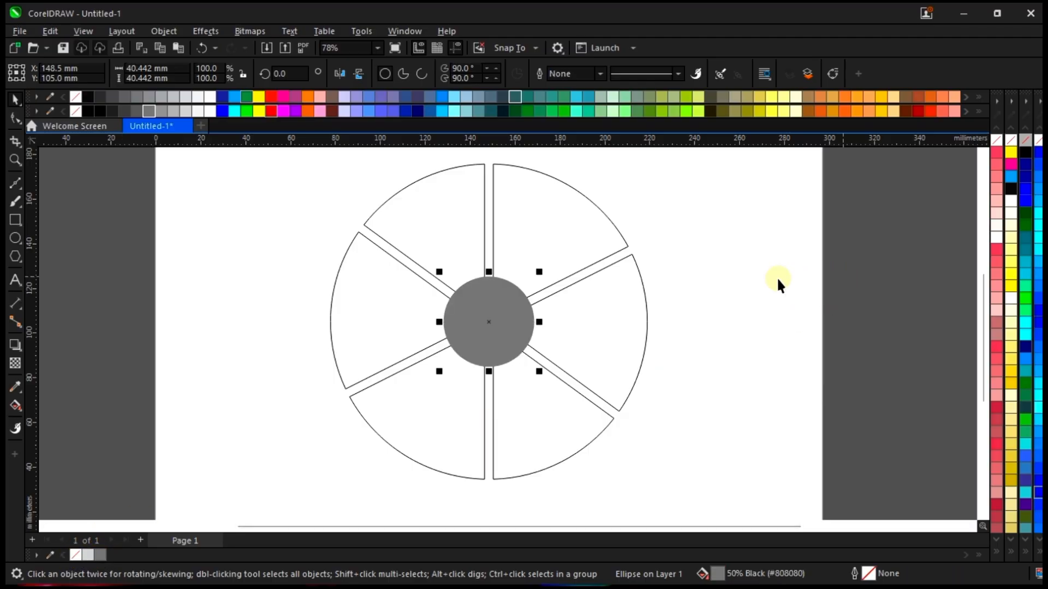
left_click(715, 227)
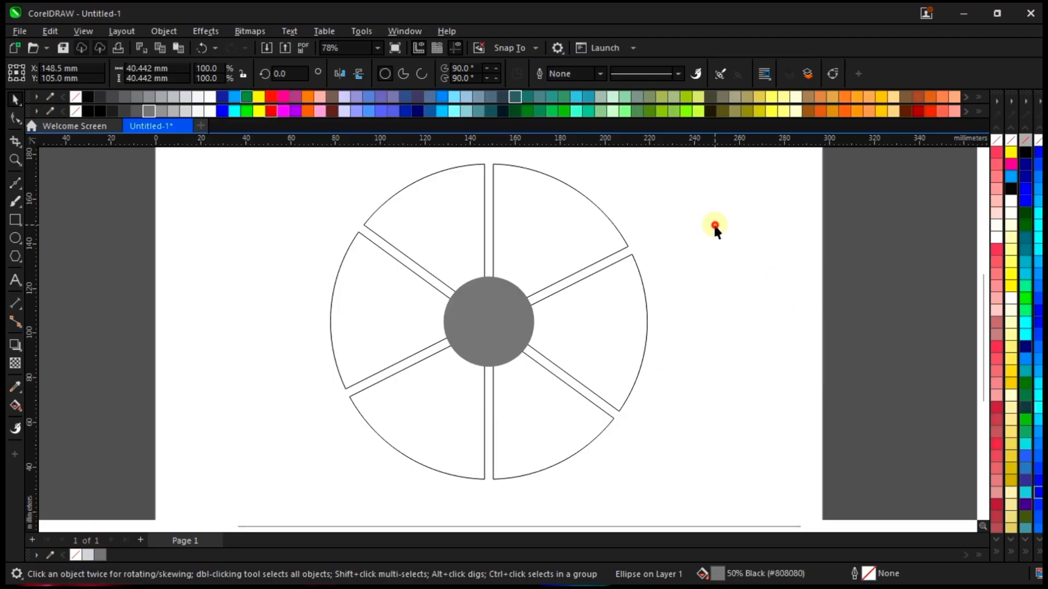
left_click(510, 317)
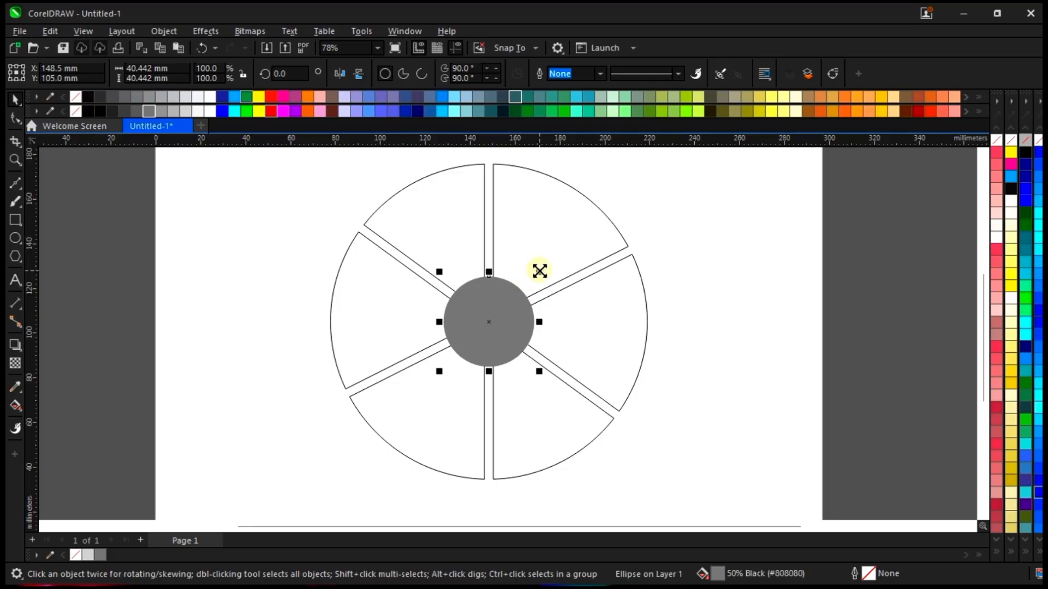
left_click_drag(539, 272, 552, 257)
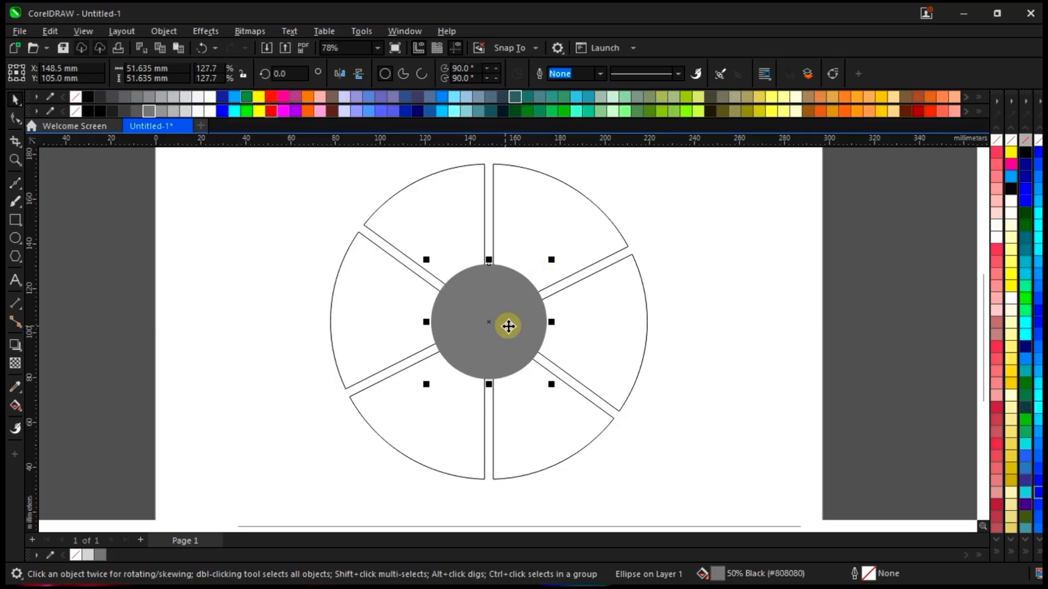
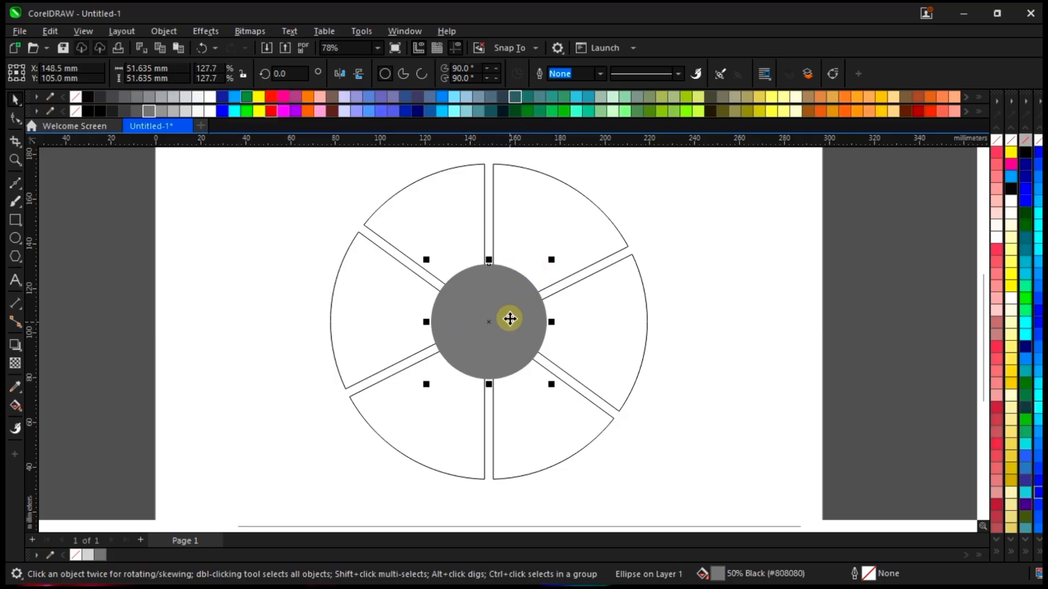
Select all six segments around the grey circle, try moving them aside and undo the move
left_click(423, 203)
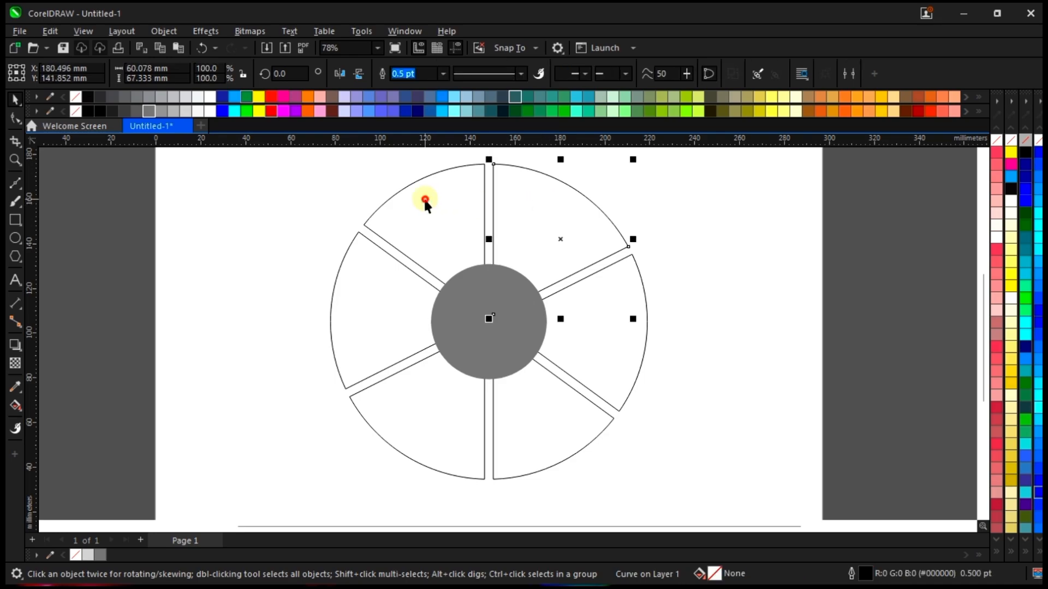
left_click(386, 325)
left_click(443, 203)
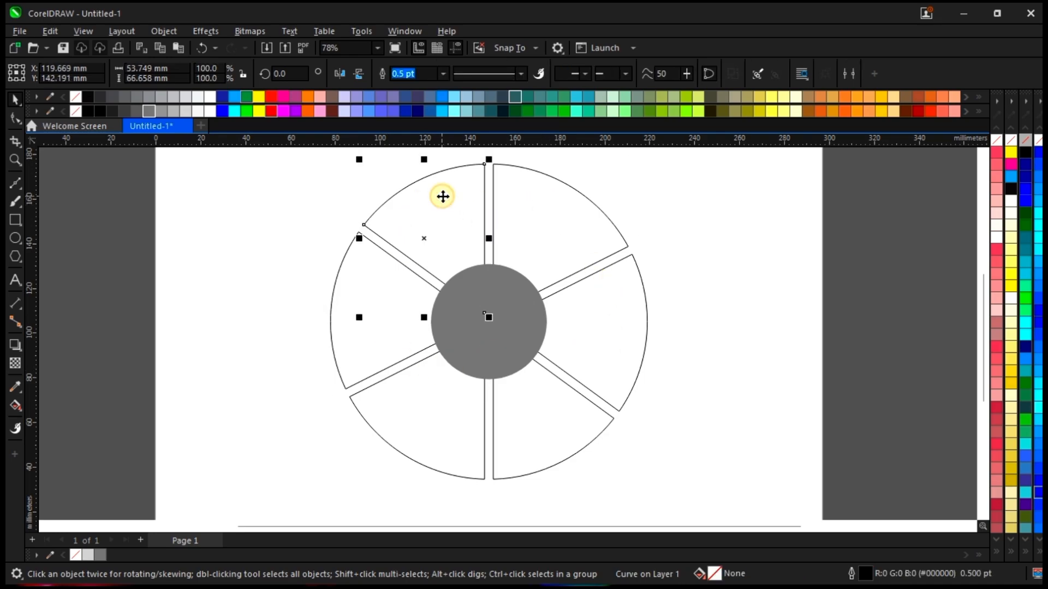
left_click(530, 193, "shift")
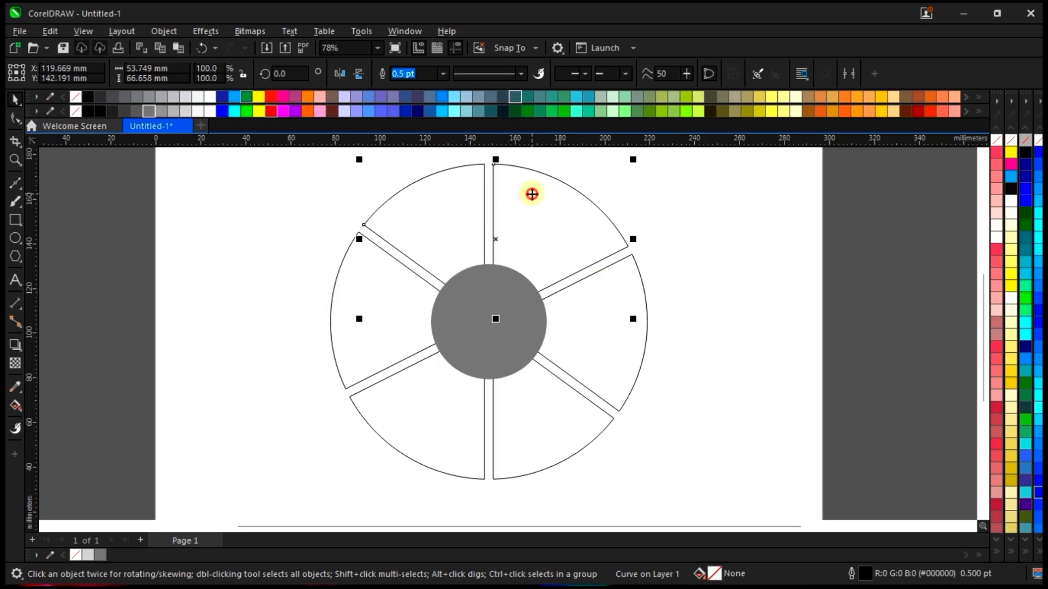
left_click(613, 356, "shift")
left_click(568, 423, "shift")
left_click(438, 434, "shift")
left_click(344, 355, "shift")
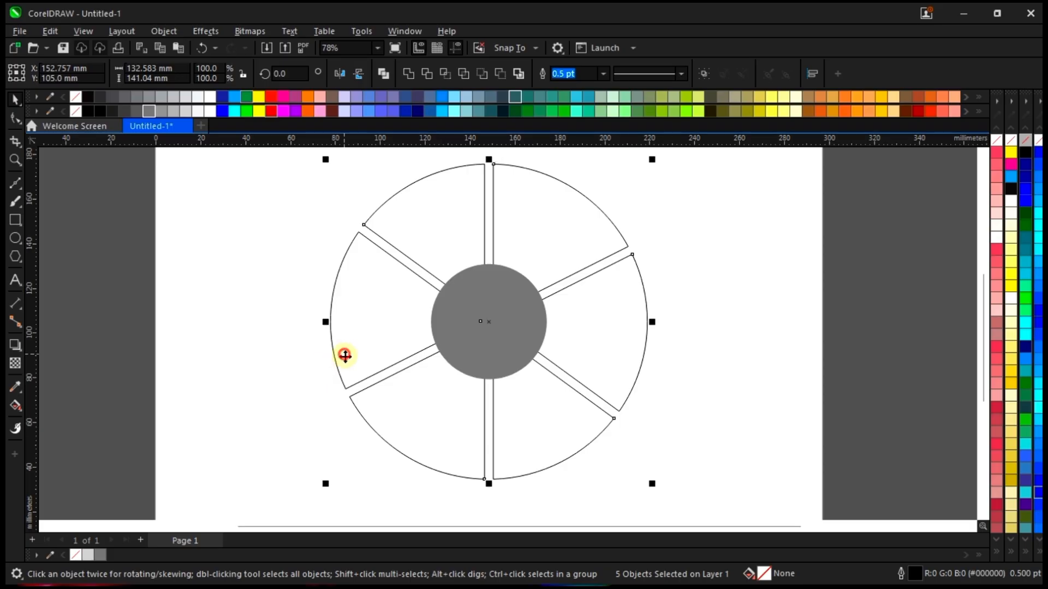
left_click_drag(369, 344, 255, 347)
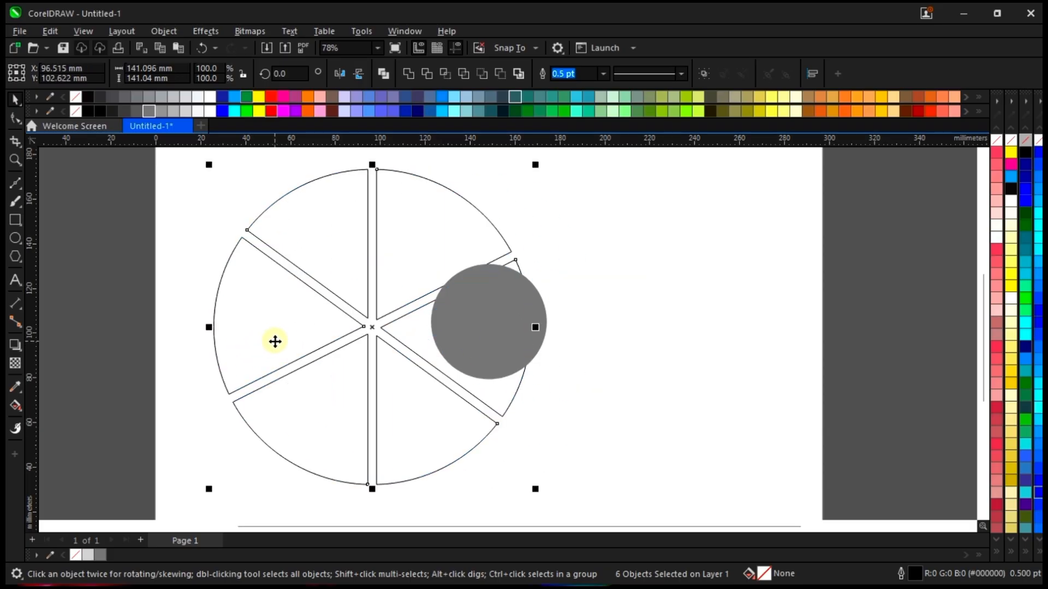
key("ctrl+z")
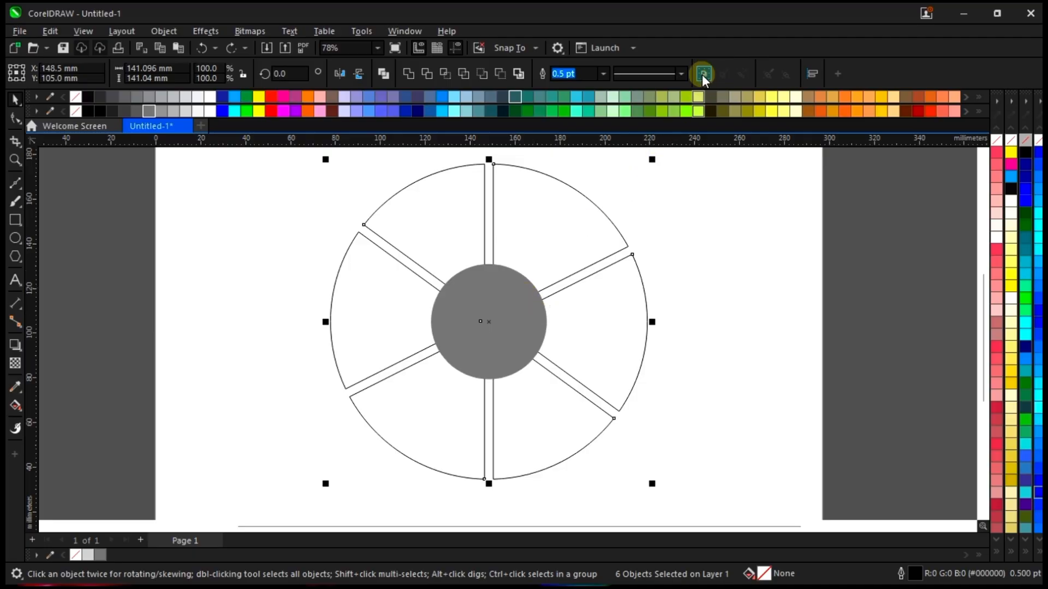
Group the six segments around the grey circle, then try moving the group aside and undo the move
left_click(163, 31)
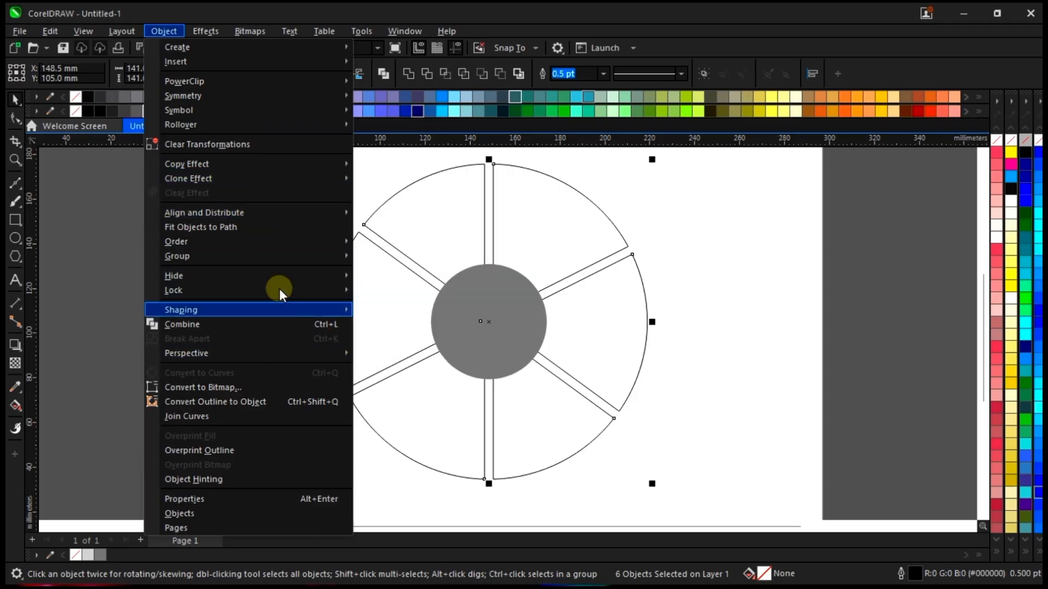
mouse_move(299, 257)
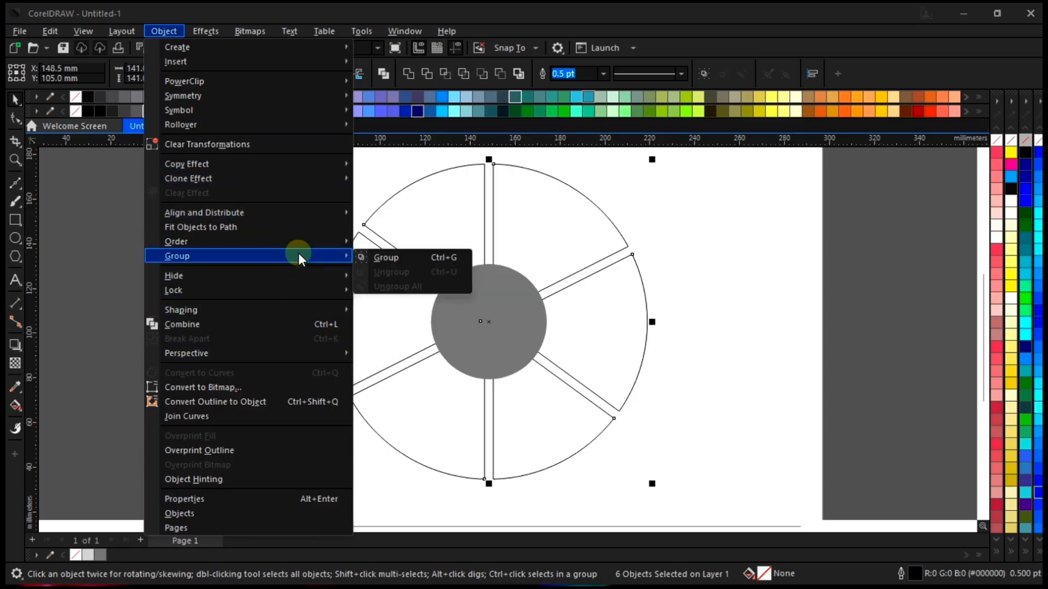
left_click(378, 258)
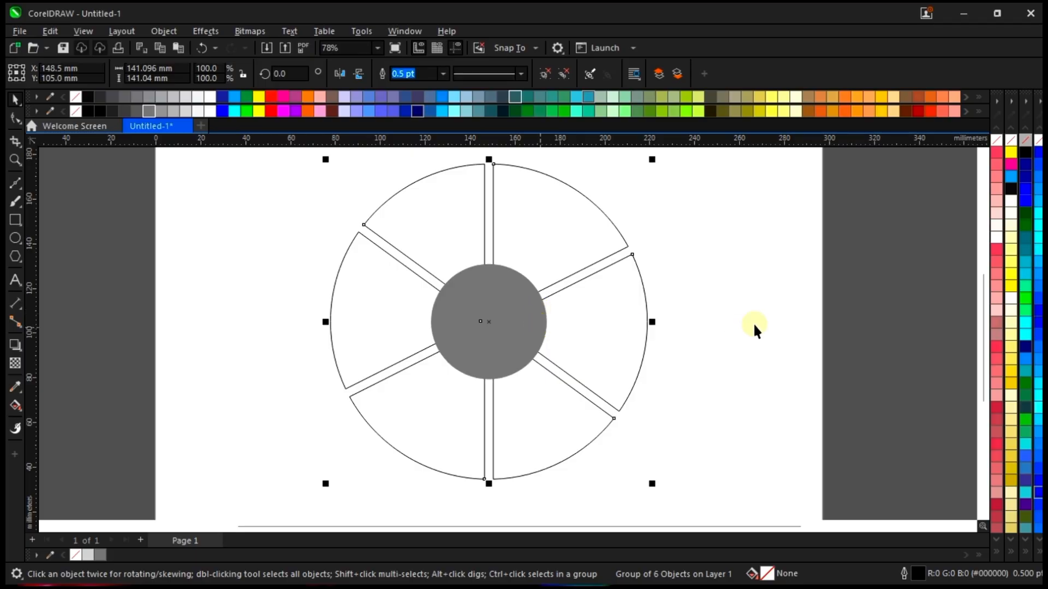
left_click_drag(582, 245, 705, 246)
key("ctrl+z")
Trim the segment group with the central grey circle, cutting the circle's shape out of all six inner tips
left_click(505, 311)
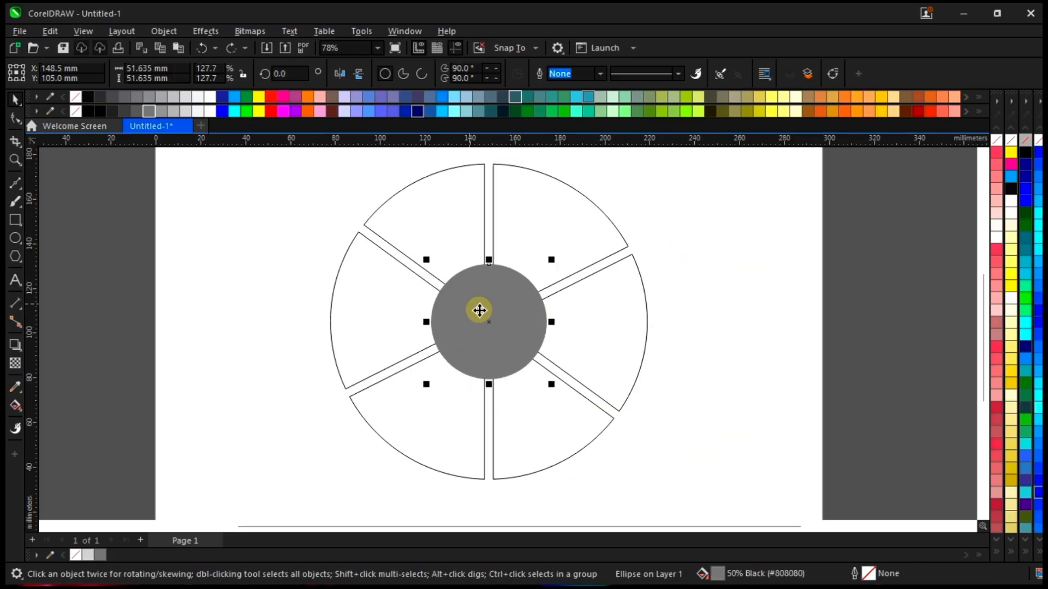
left_click(540, 206, "shift")
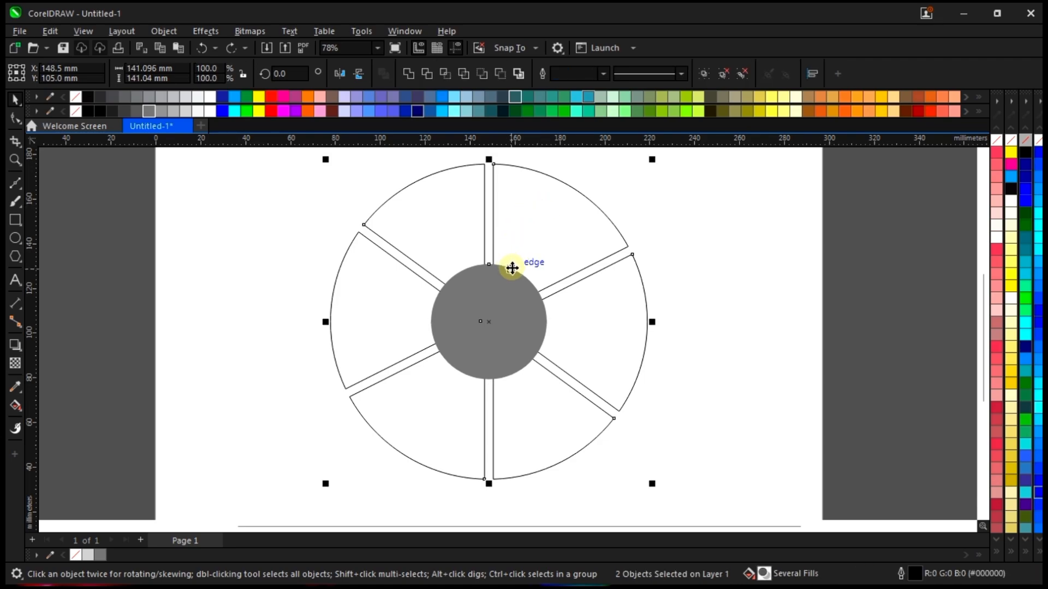
left_click(428, 72)
left_click(845, 327)
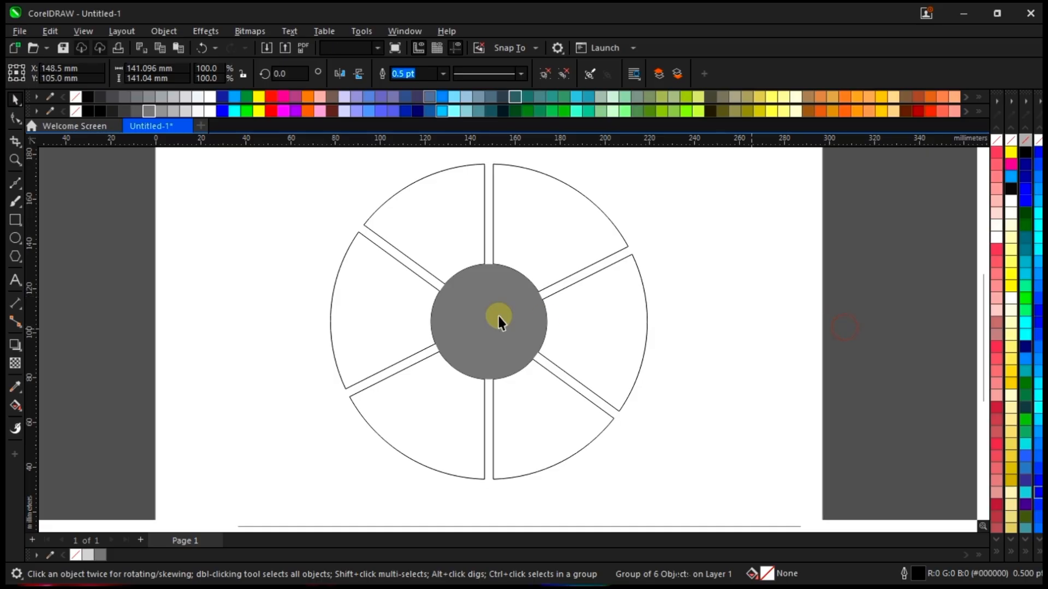
Try moving the grey circle out beside the ring and ungrouping the six trimmed segments
left_click(499, 316)
left_click_drag(499, 316, 734, 314)
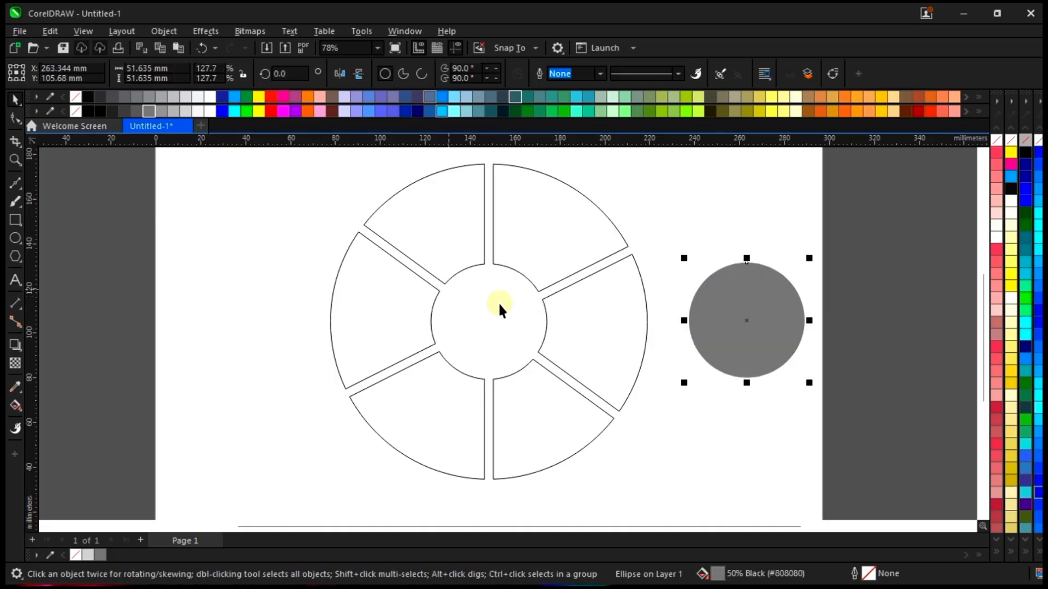
left_click(530, 248)
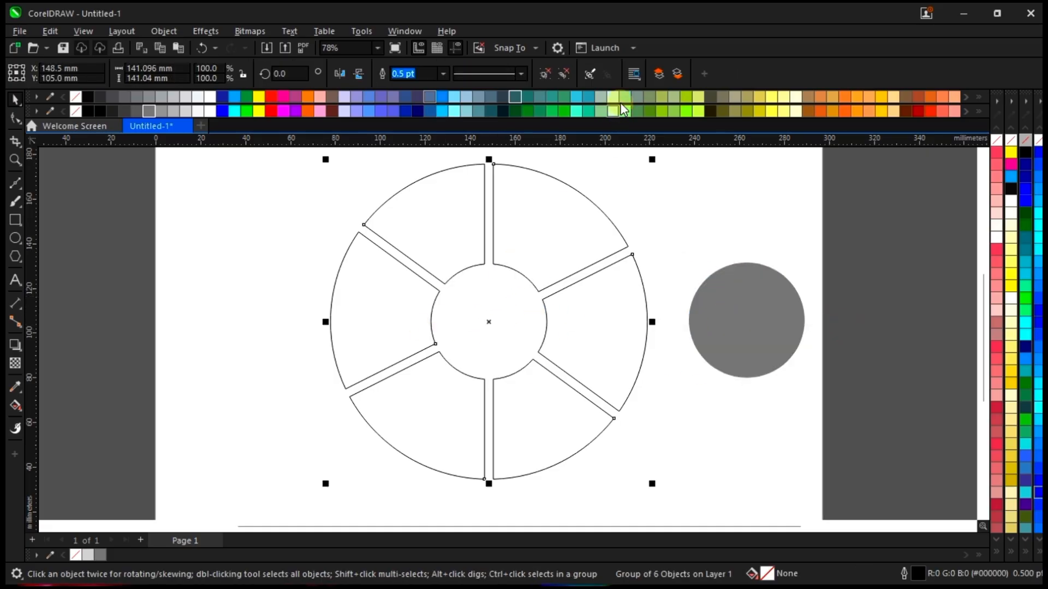
left_click(547, 75)
left_click(898, 220)
Try moving the upper-right, right and lower-right segments outward individually and undo all three moves
left_click_drag(537, 252, 585, 222)
left_click_drag(580, 351, 600, 341)
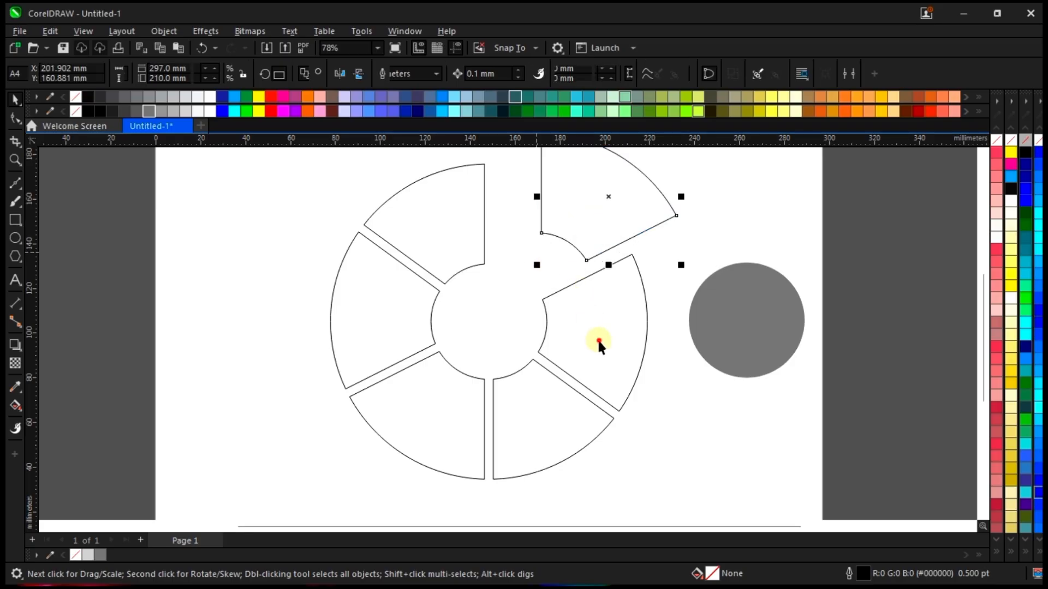
left_click_drag(533, 407, 548, 429)
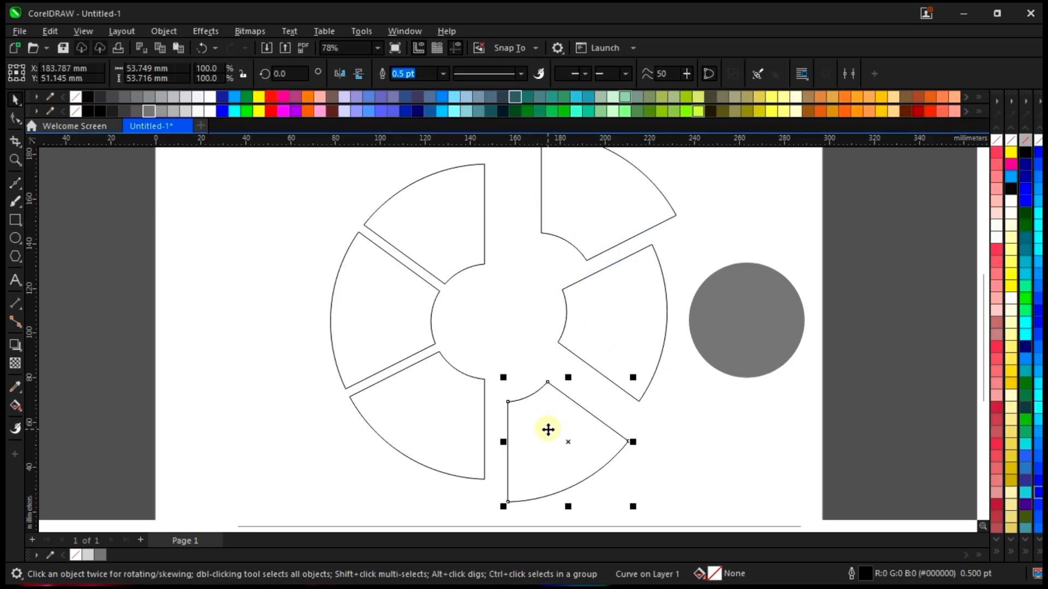
key("ctrl+z")
key("ctrl+z")
key("ctrl+z")
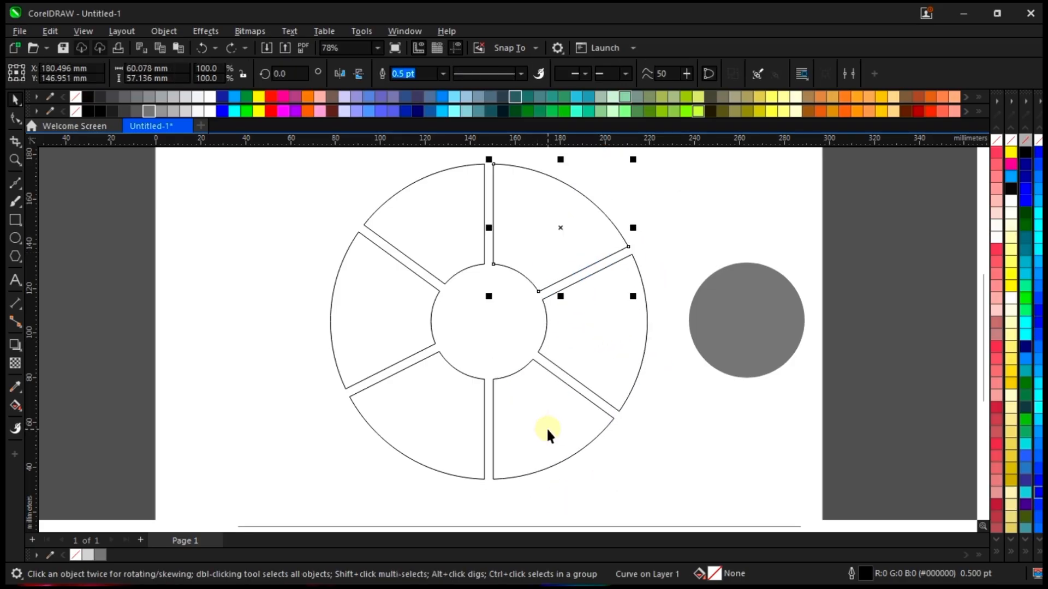
Undo the ungrouping of the segments and the grey circle's move, leaving nothing selected
key("ctrl+z")
key("ctrl+z")
left_click(873, 297)
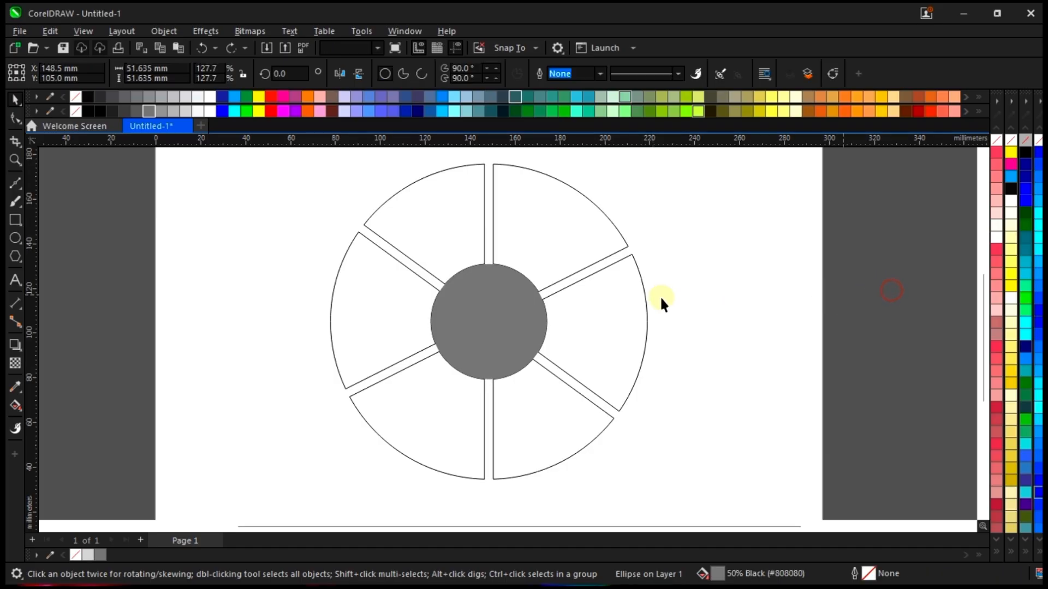
left_click(492, 301)
left_click(463, 202)
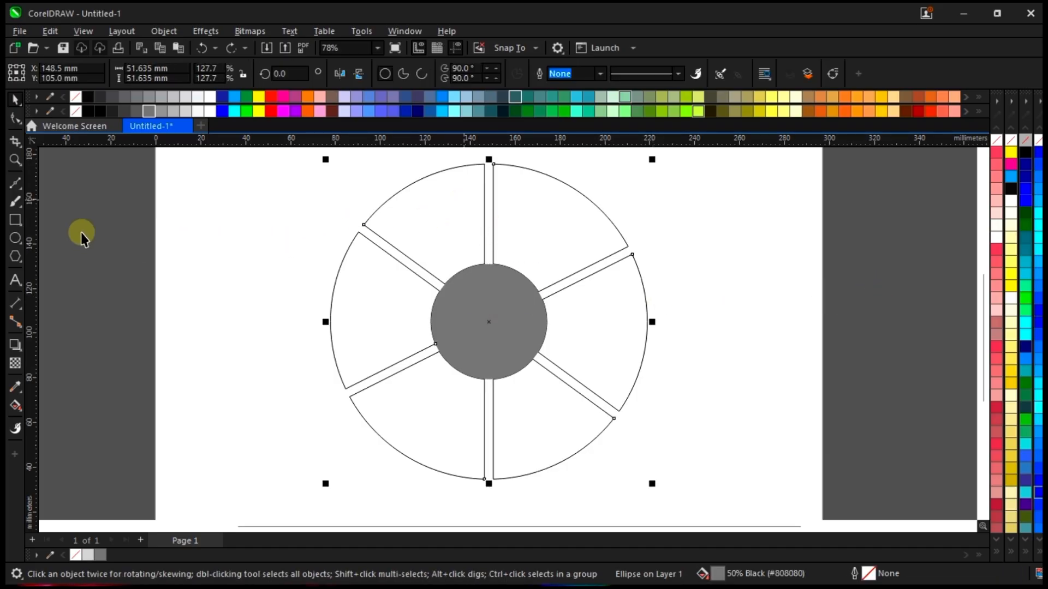
left_click(106, 235)
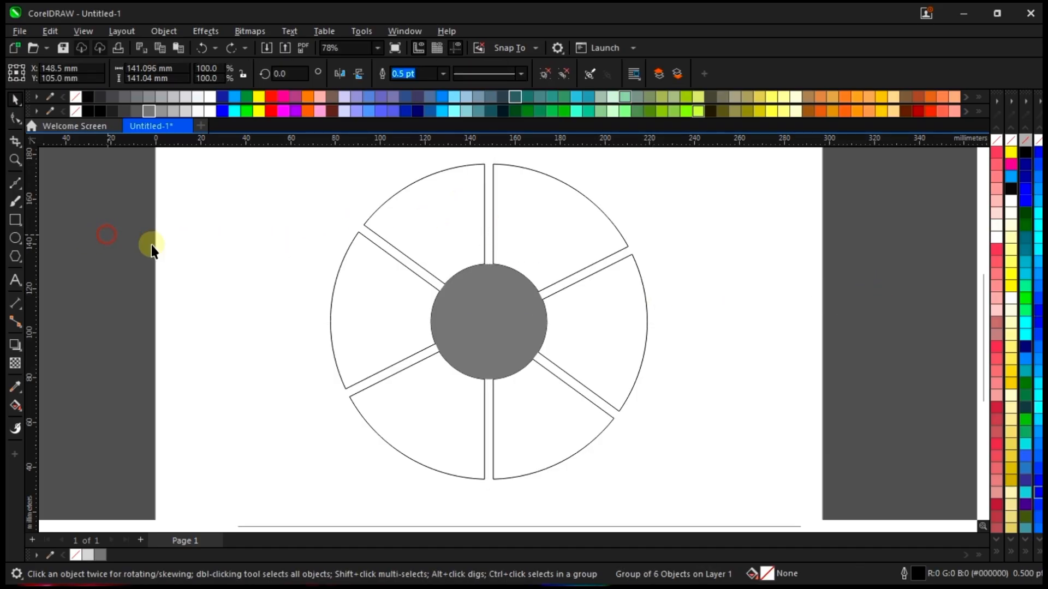
Choose all six portrait photos in the Photo Collage folder on the Desktop for import
left_click(266, 48)
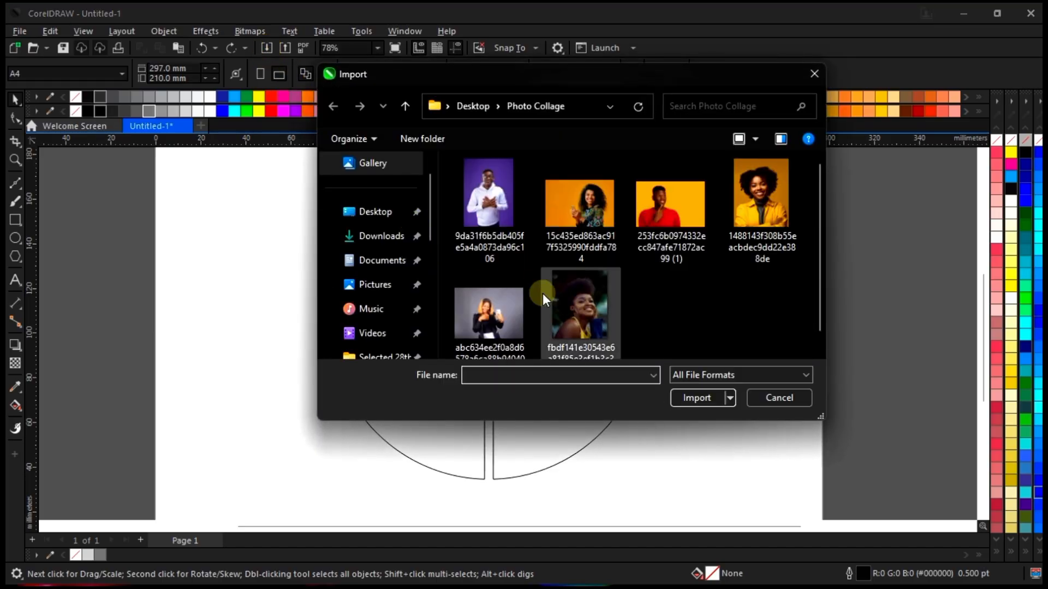
left_click(499, 213)
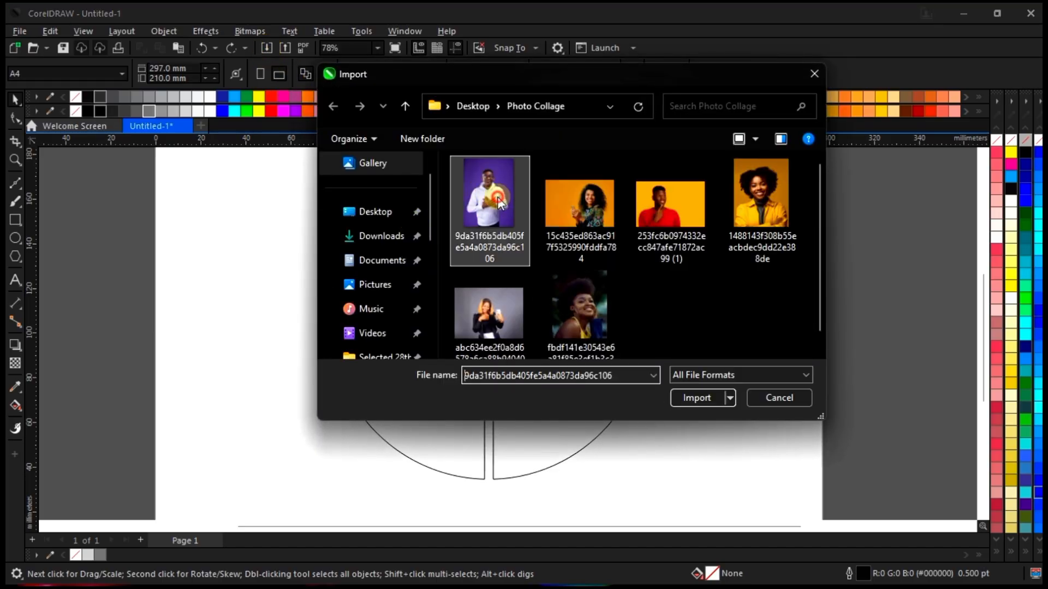
left_click(603, 210, "ctrl")
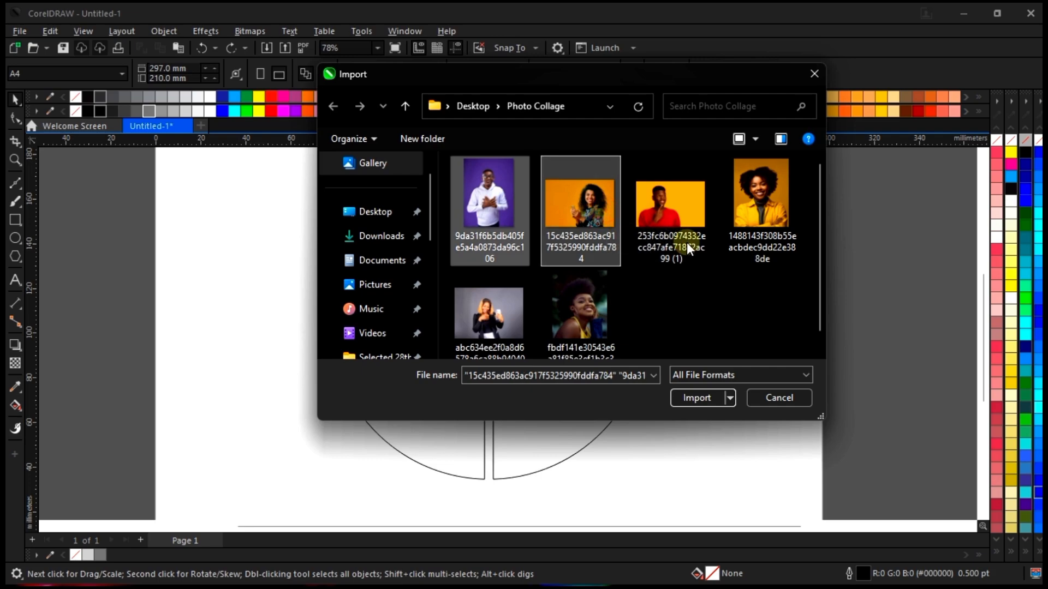
left_click(759, 202, "ctrl")
left_click(593, 314, "ctrl")
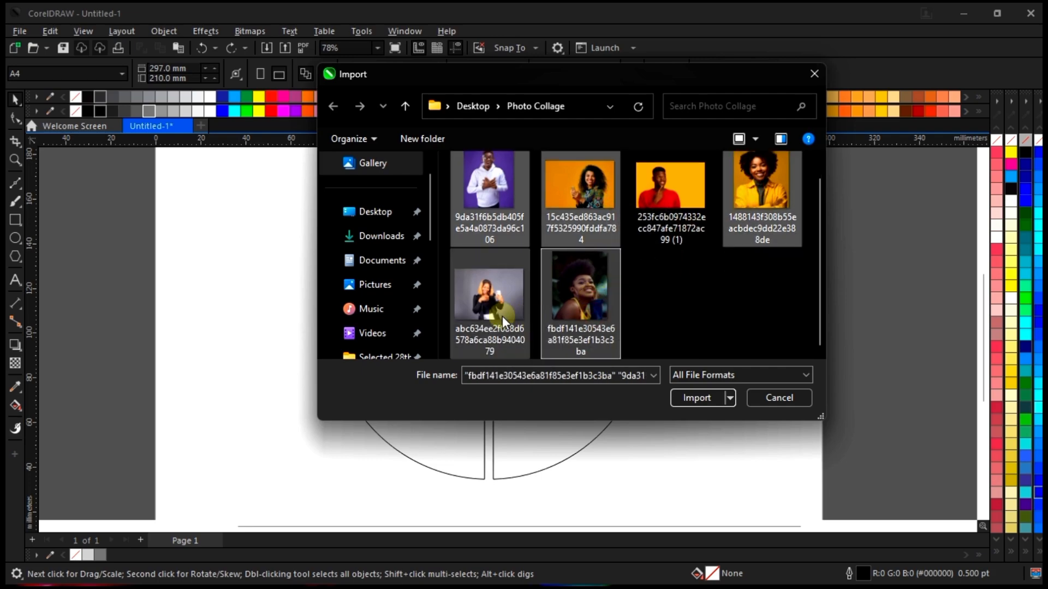
left_click(502, 316, "ctrl")
left_click(670, 202, "ctrl")
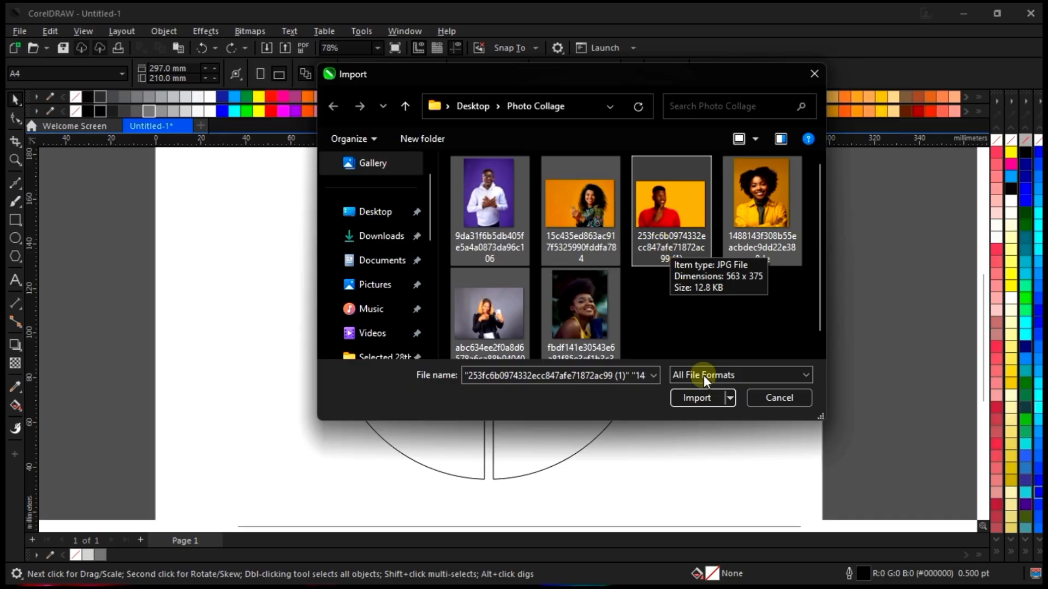
left_click(705, 400)
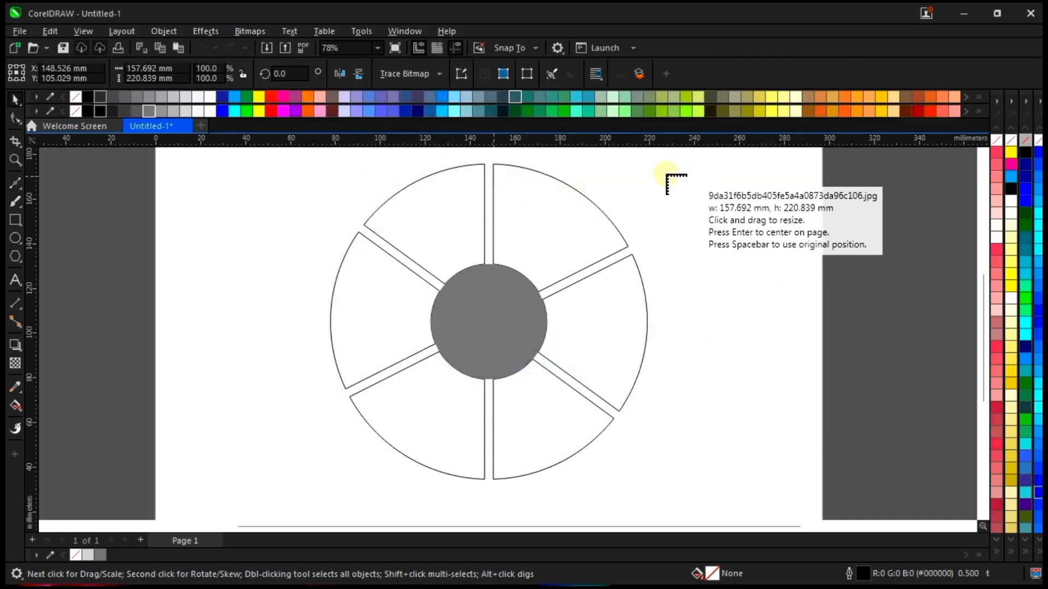
Place the six imported photos one by one at reduced size to the right of the segmented ring
left_click_drag(667, 170, 778, 290)
left_click_drag(755, 158, 839, 214)
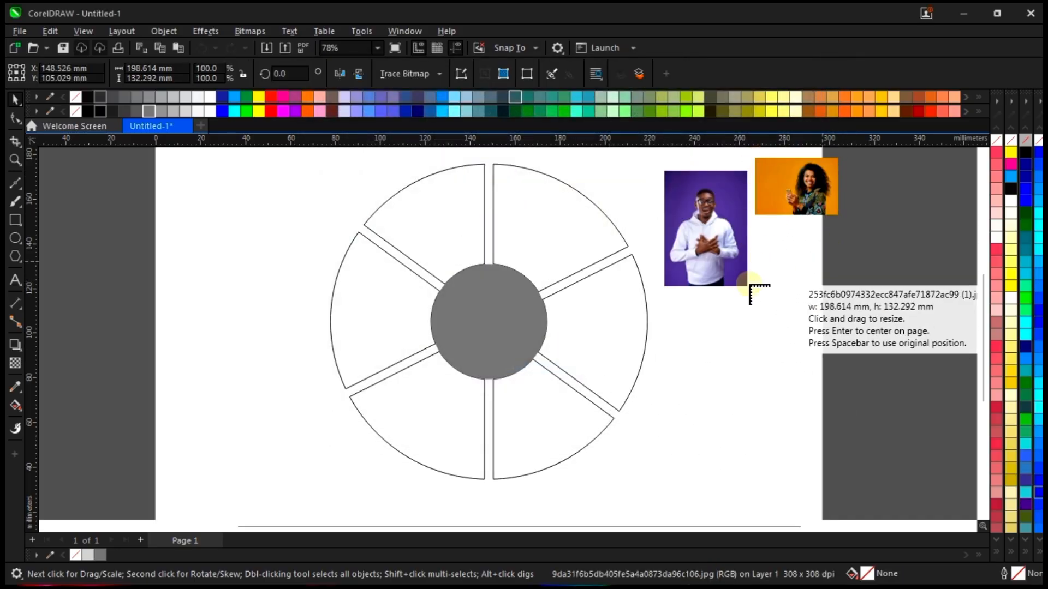
left_click_drag(697, 317, 797, 383)
left_click_drag(771, 234, 826, 304)
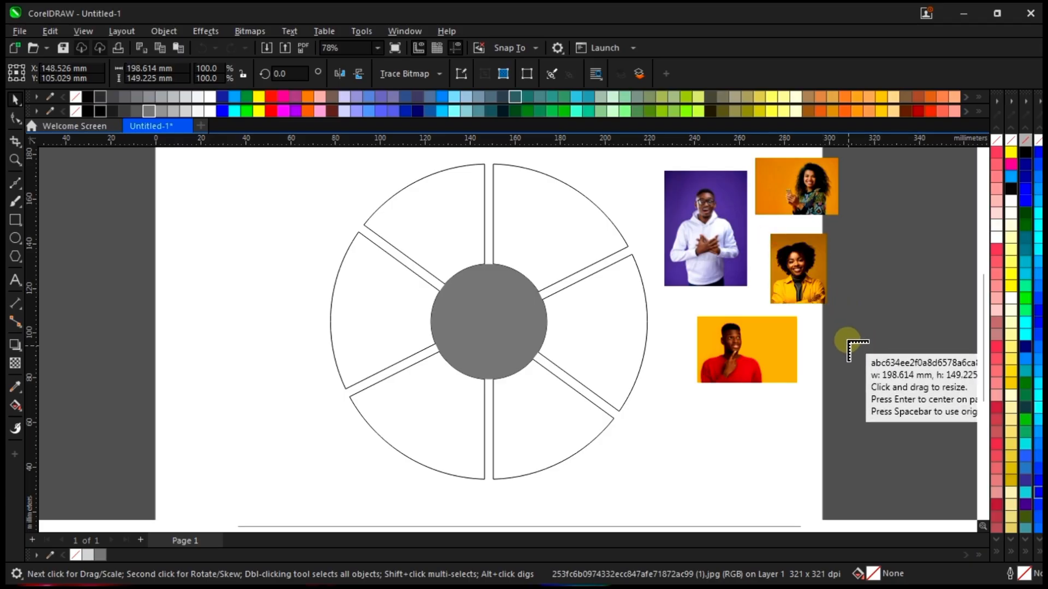
left_click_drag(847, 340, 927, 400)
left_click_drag(864, 228, 928, 307)
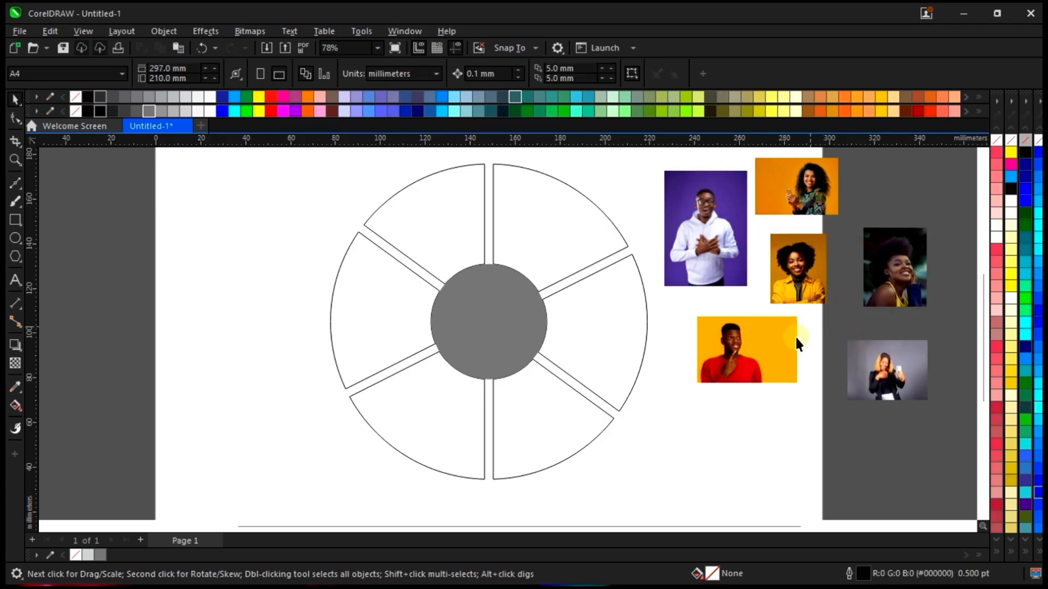
Ungroup the ring into its six separate segments
left_click(749, 364)
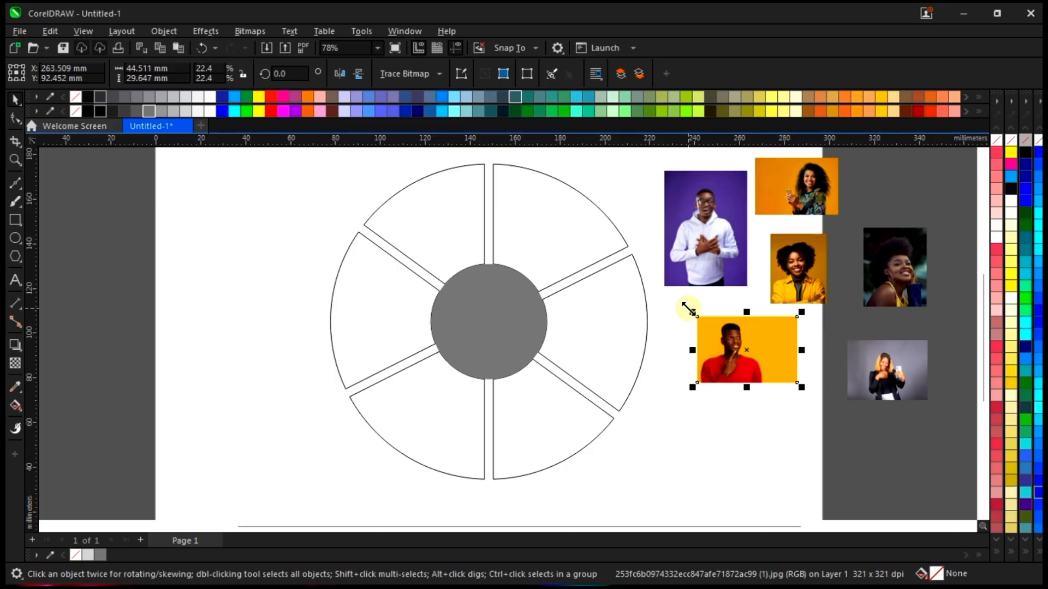
left_click(670, 236)
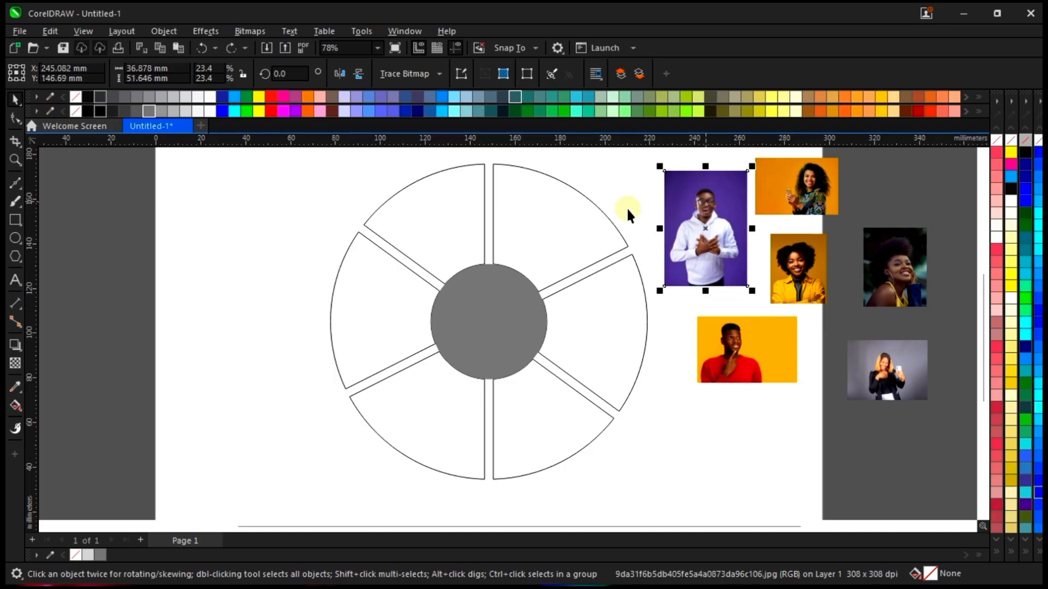
left_click(535, 231)
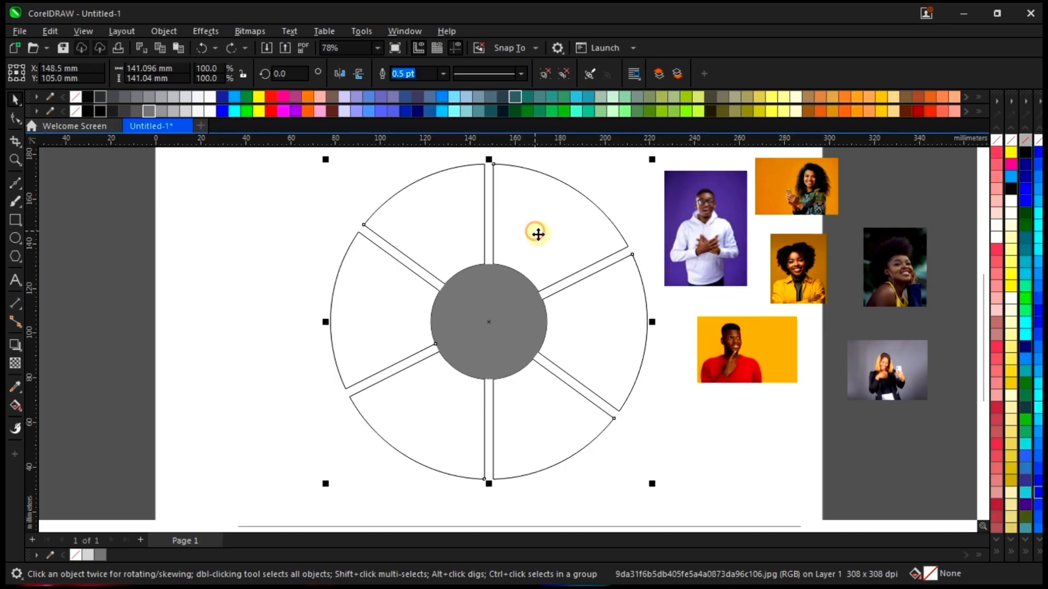
left_click(544, 75)
left_click(113, 297)
Try moving the upper-right segment on its own and undo the move
left_click(527, 215)
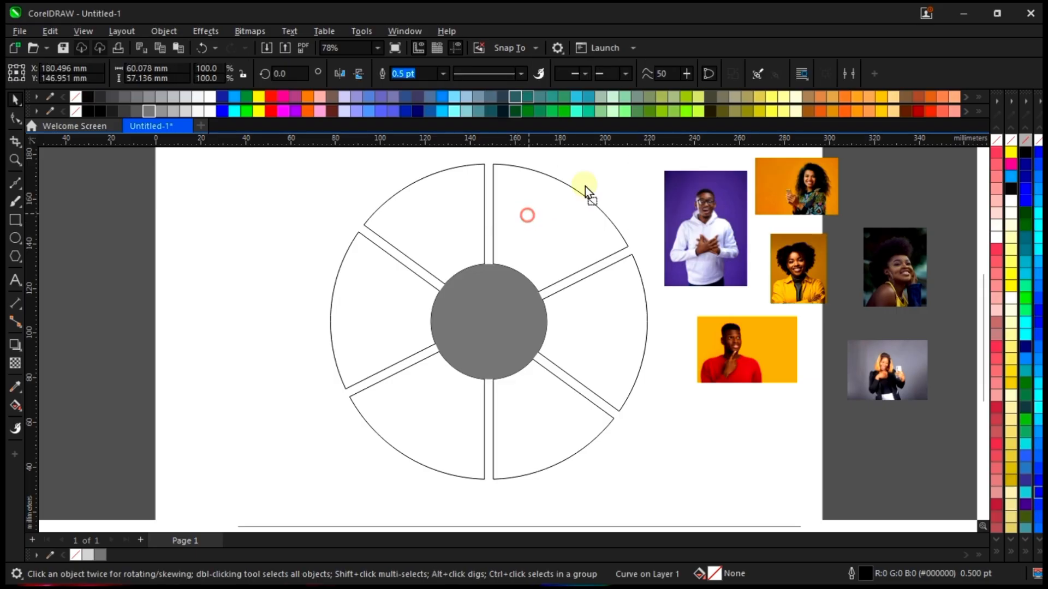
left_click_drag(585, 188, 586, 185)
key("ctrl+z")
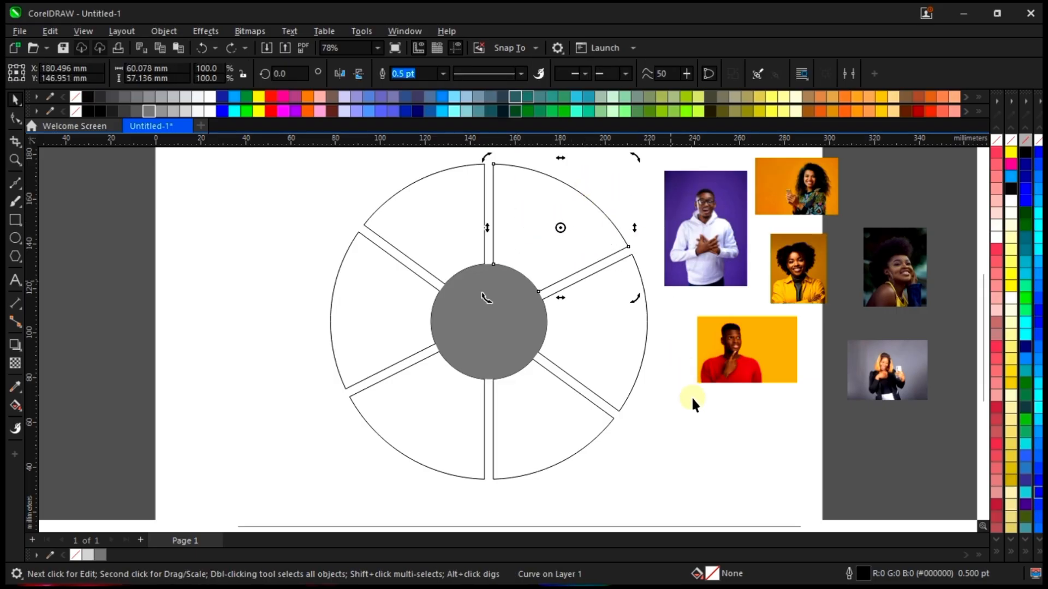
left_click(662, 352)
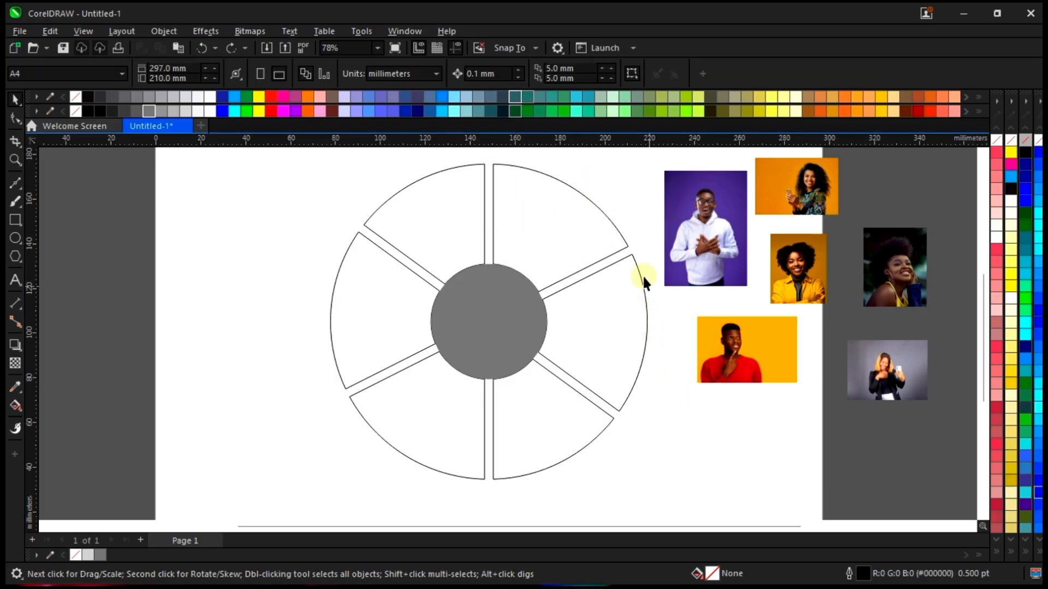
PowerClip the purple-background photo into the upper-left segment and the orange-background photo of the curly-haired woman into the upper-right segment
right_click(706, 201)
left_click(778, 373)
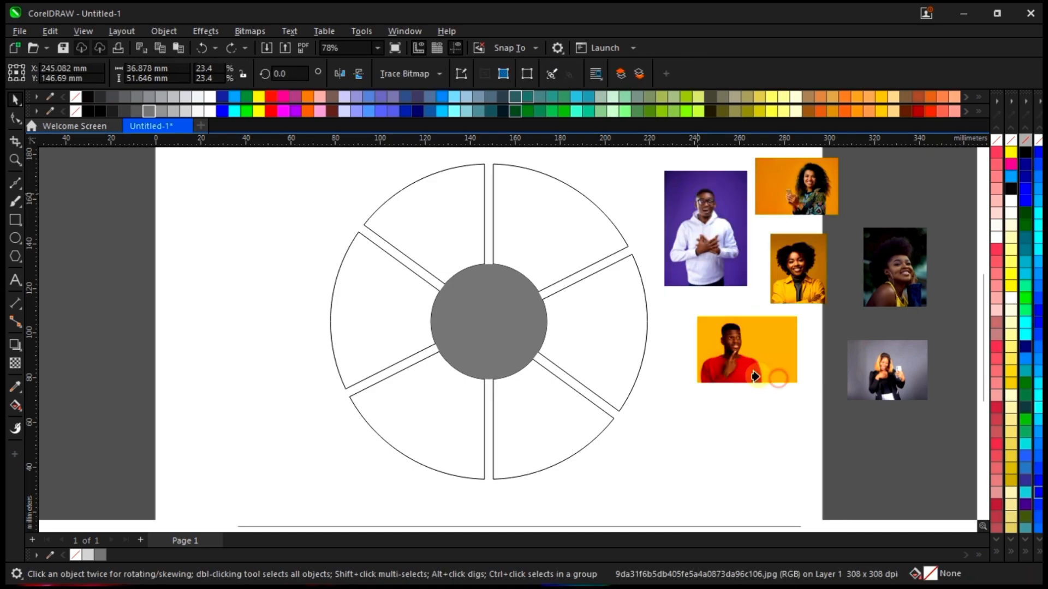
left_click(416, 220)
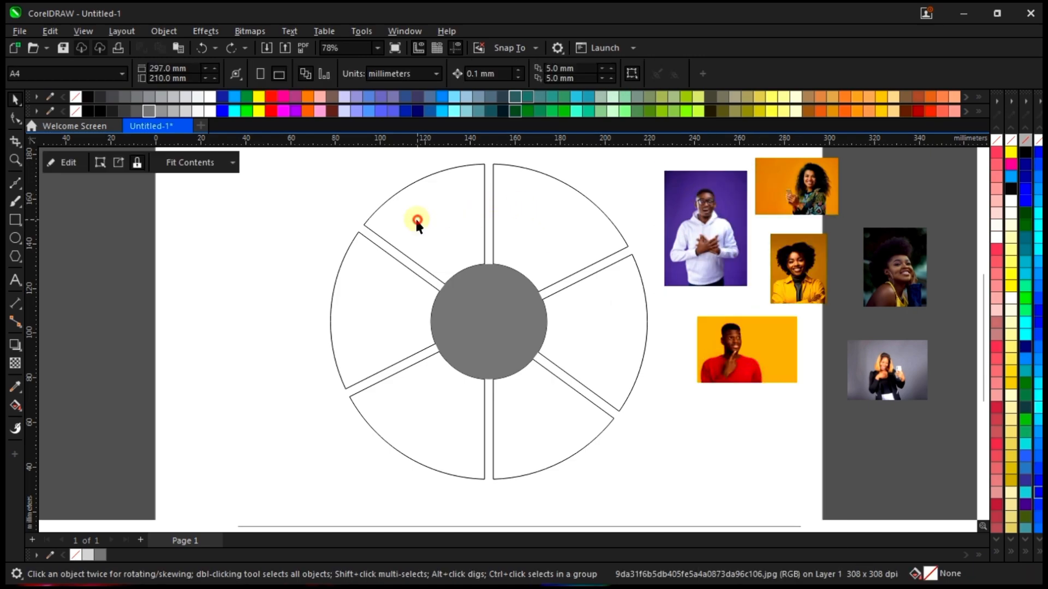
right_click(791, 182)
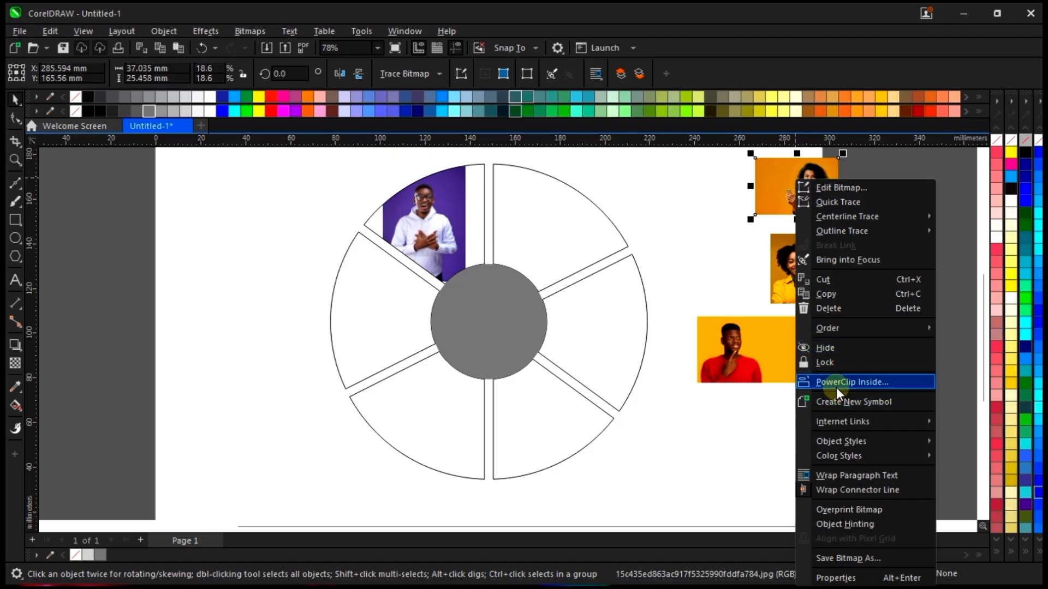
left_click(818, 381)
left_click(527, 214)
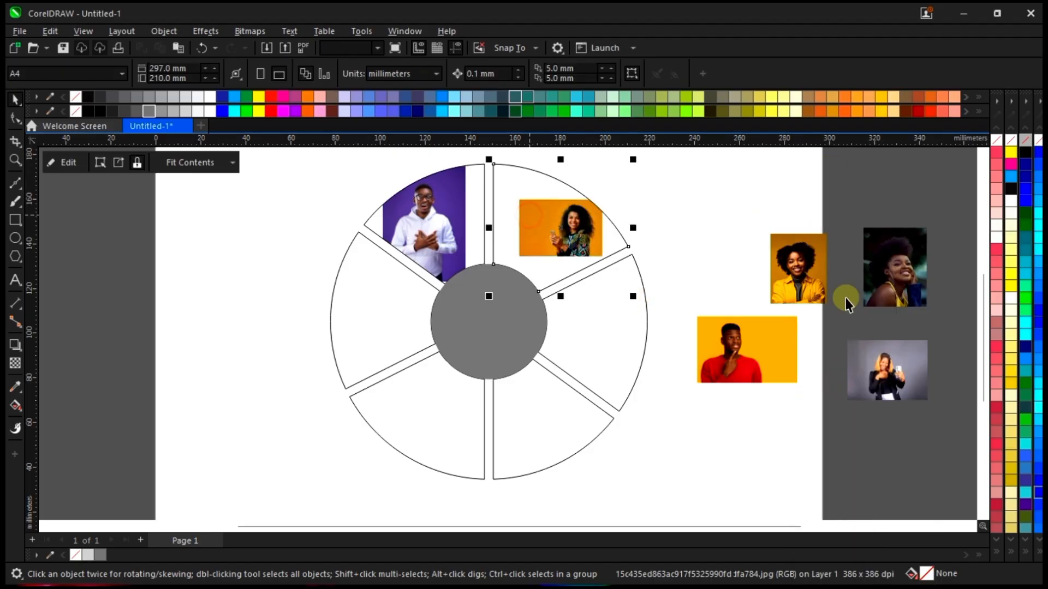
PowerClip the photo of the woman in the yellow jacket into the right segment
left_click(800, 272)
right_click(801, 271)
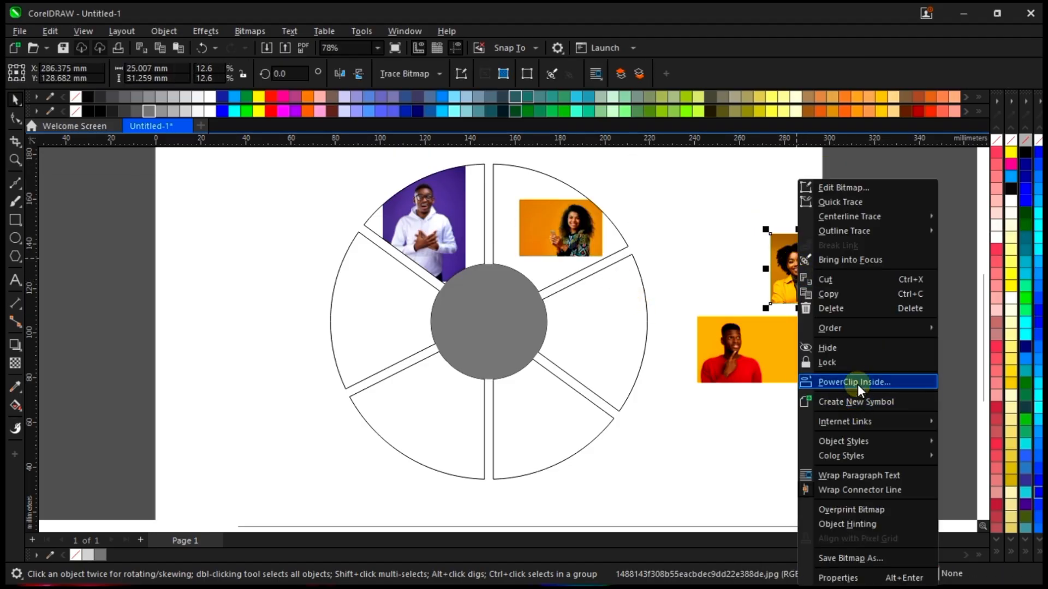
left_click(860, 381)
left_click(577, 327)
PowerClip the photo of the man in the red shirt into the lower-right segment and the dark-background photo into the lower-left segment
right_click(732, 349)
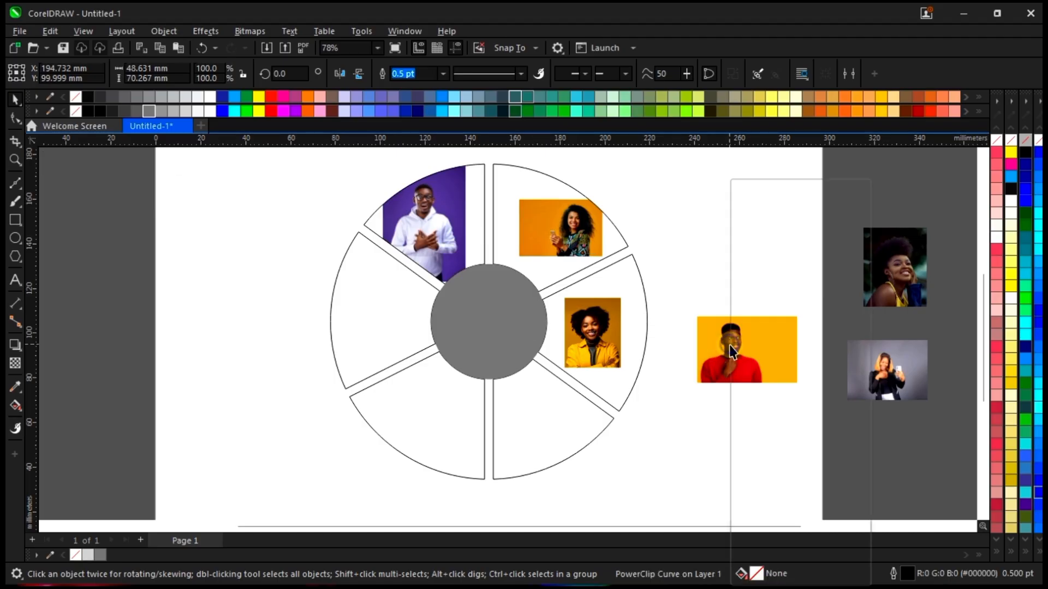
left_click(755, 381)
left_click(583, 421)
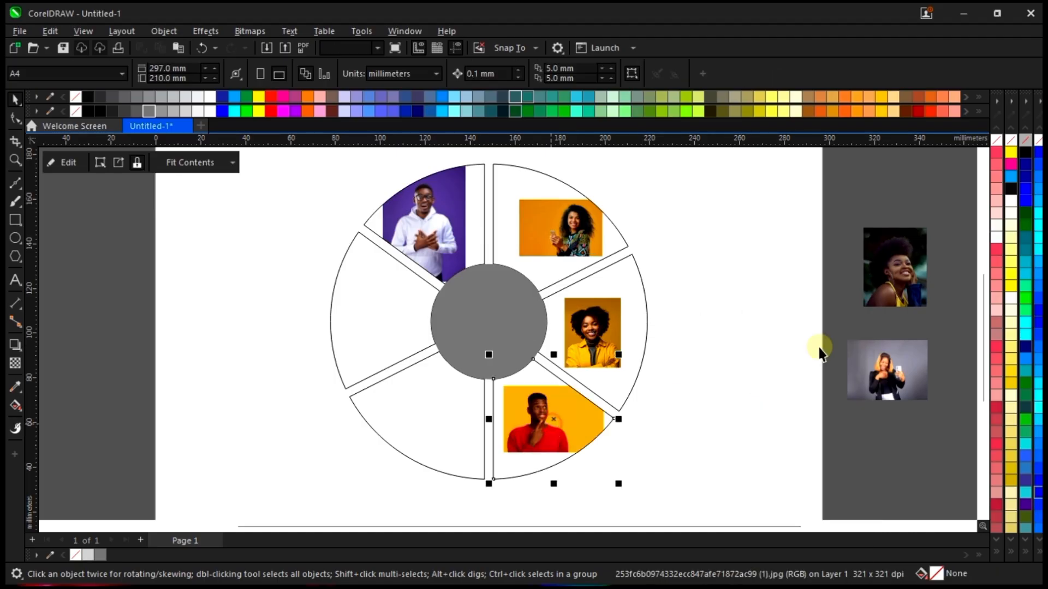
left_click(907, 257)
right_click(901, 256)
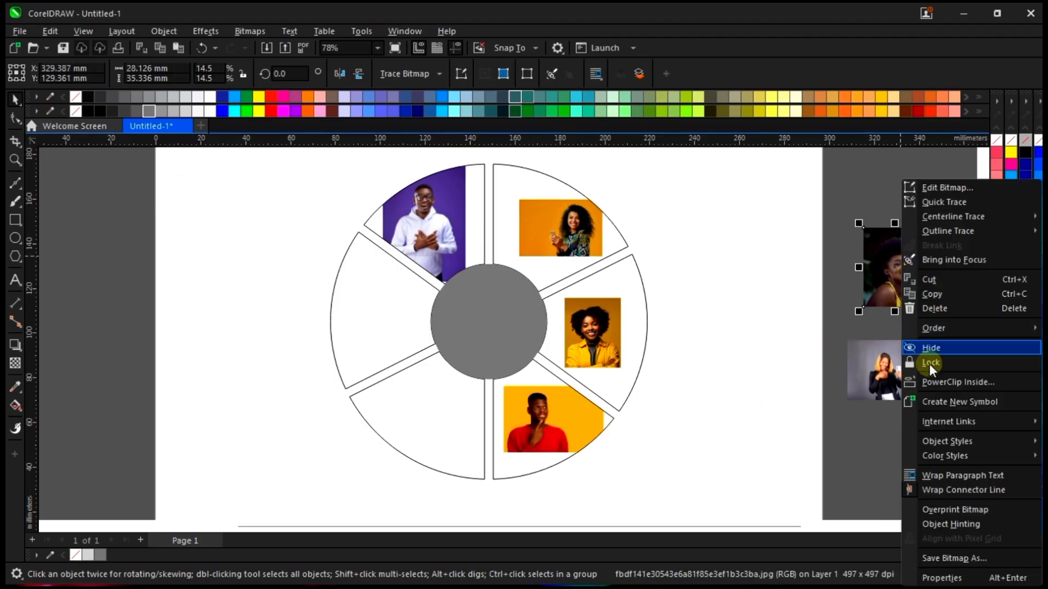
left_click(937, 382)
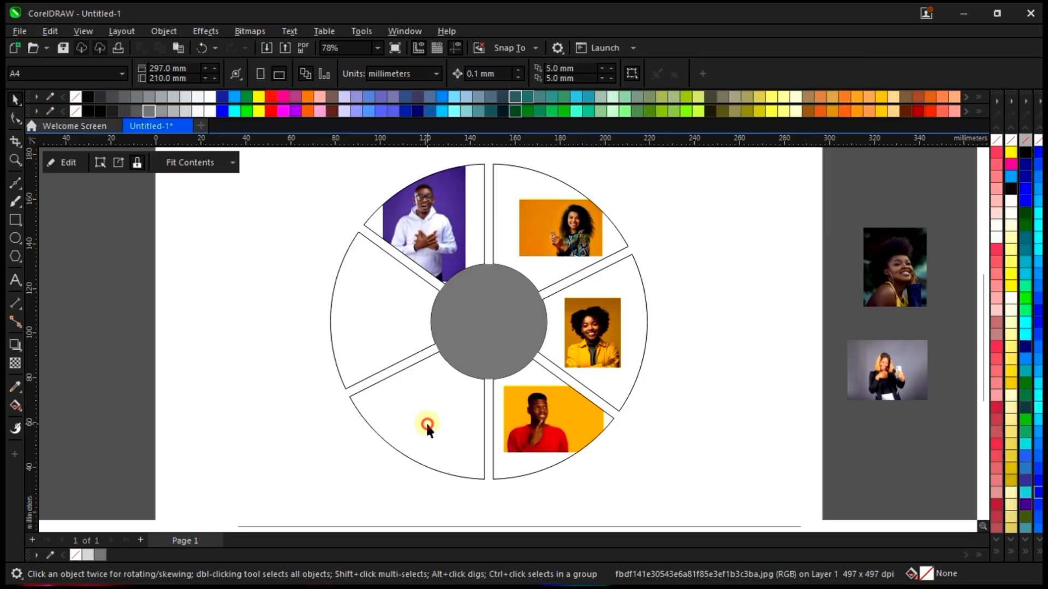
left_click(424, 424)
PowerClip the grey-background photo of the woman holding a phone into the left segment
left_click(889, 396)
right_click(889, 368)
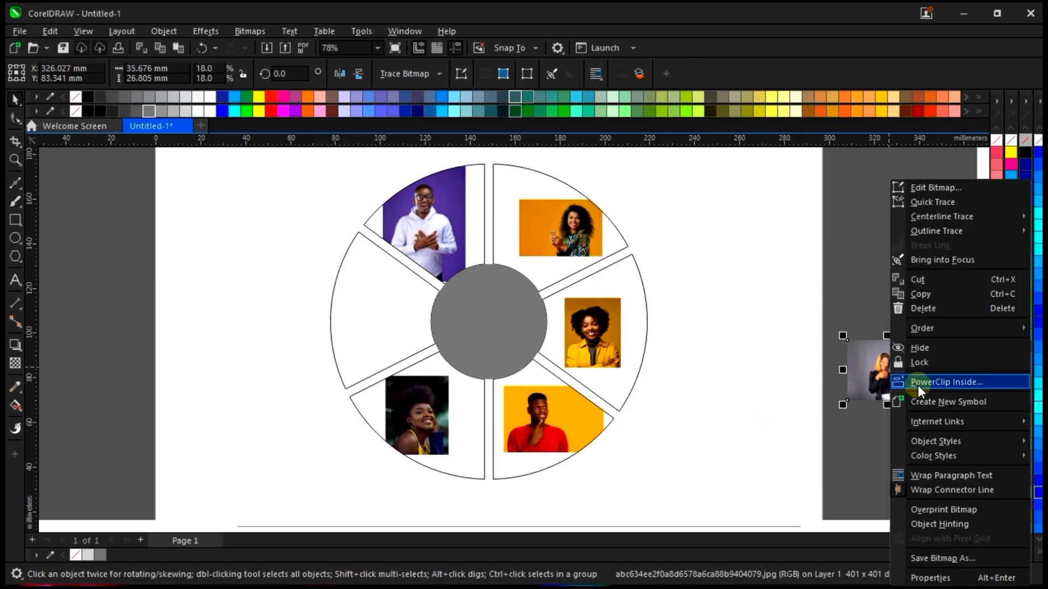
left_click(922, 384)
left_click(371, 301)
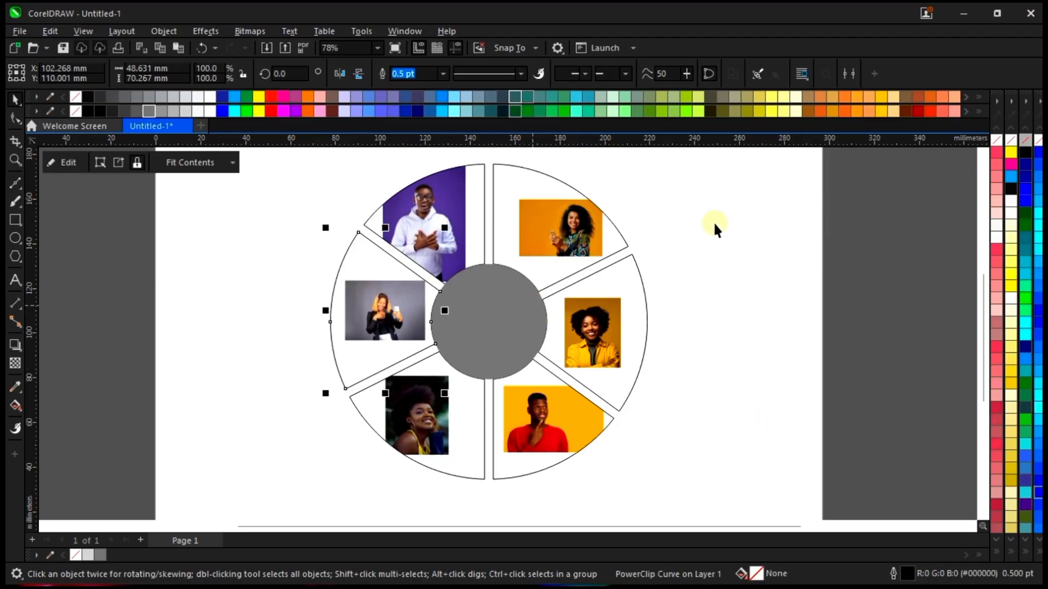
left_click(720, 259)
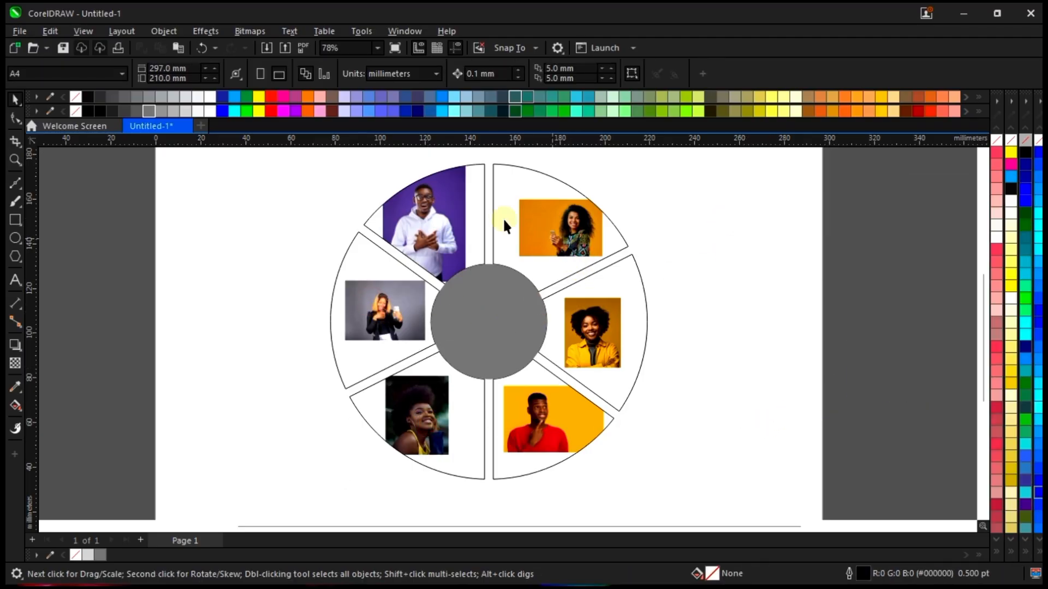
Edit the upper-left segment's PowerClip, enlarging the purple-background photo to about 72 × 101 mm and moving the man's face inside the segment outline
left_click(435, 202)
right_click(435, 201)
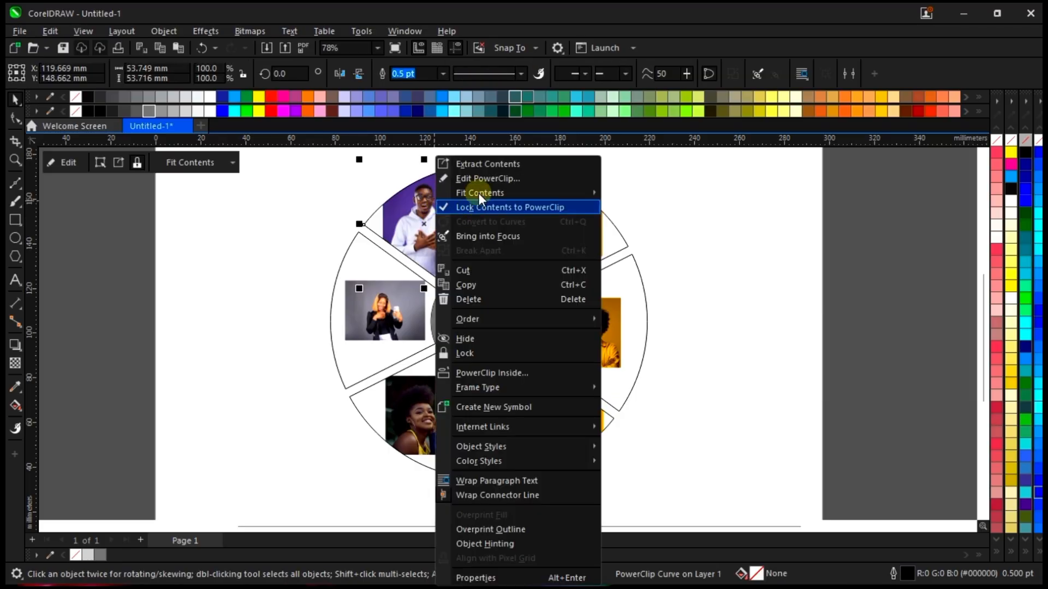
left_click(495, 179)
double_click(441, 206)
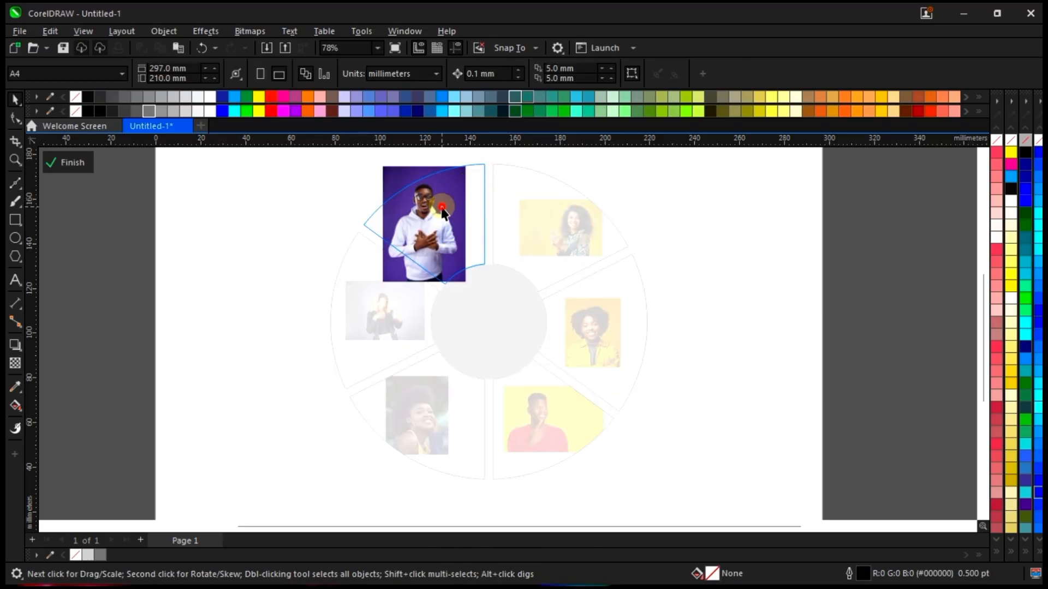
left_click(500, 251)
left_click(462, 273)
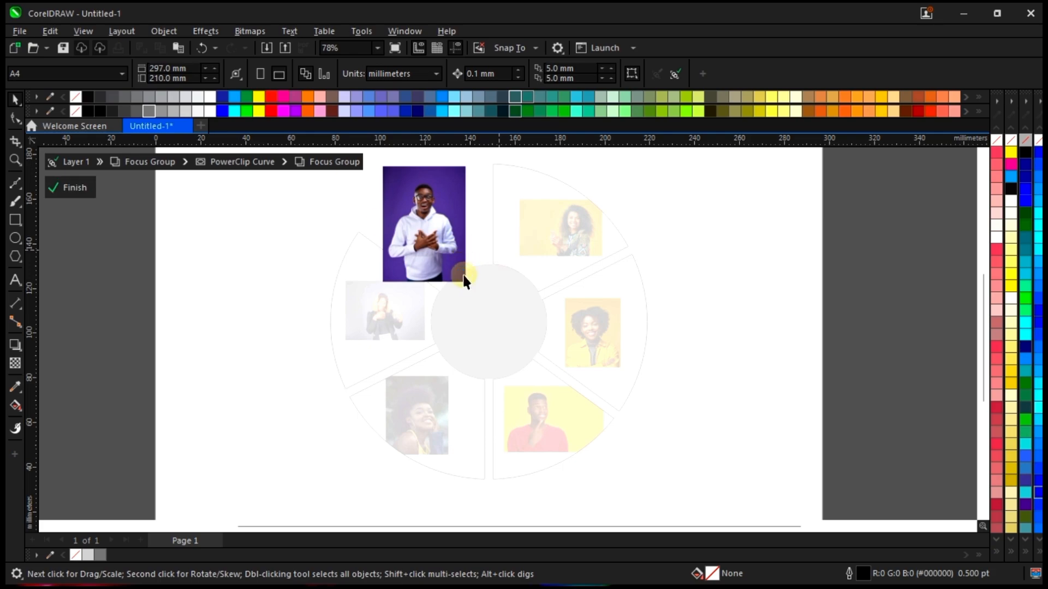
left_click_drag(472, 287, 552, 397)
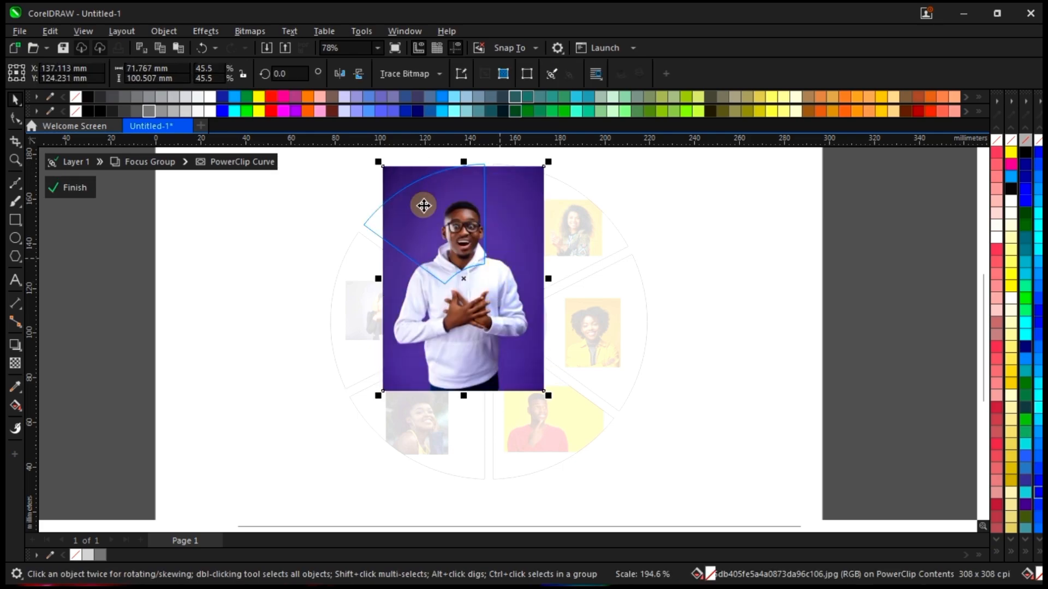
scroll(420, 193, "up", 1)
mouse_move(468, 235)
left_mouse_down()
mouse_move(443, 216)
mouse_move(469, 222)
mouse_move(460, 219)
mouse_move(475, 242)
left_mouse_up()
scroll(438, 284, "down", 1)
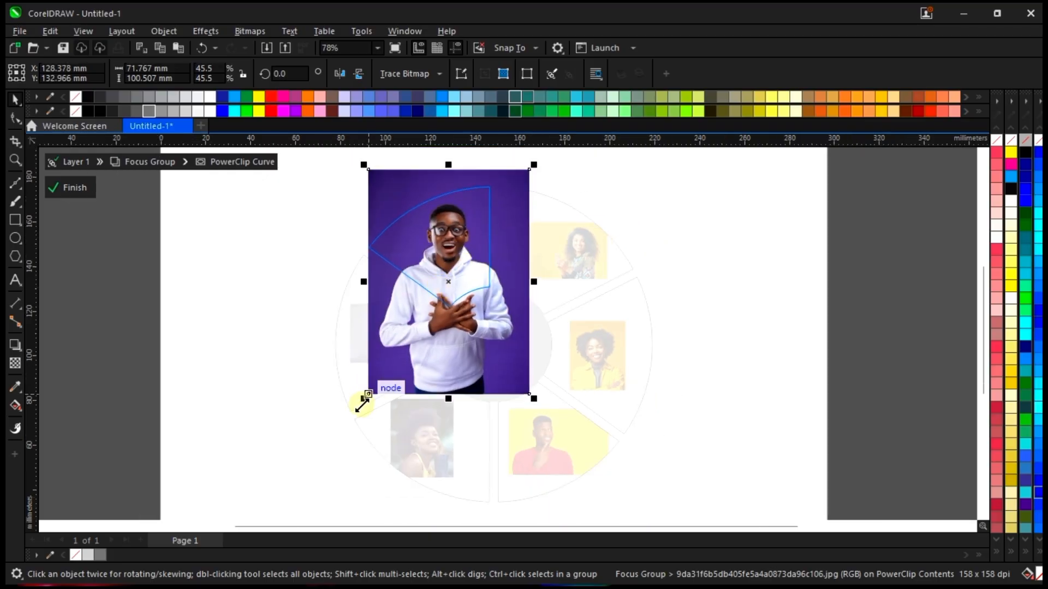
Enlarge the purple-background photo to about 77 × 108 mm, fine-tune its position within the segment outline, and finish editing the PowerClip
left_click_drag(362, 403, 349, 420)
scroll(468, 230, "up", 1)
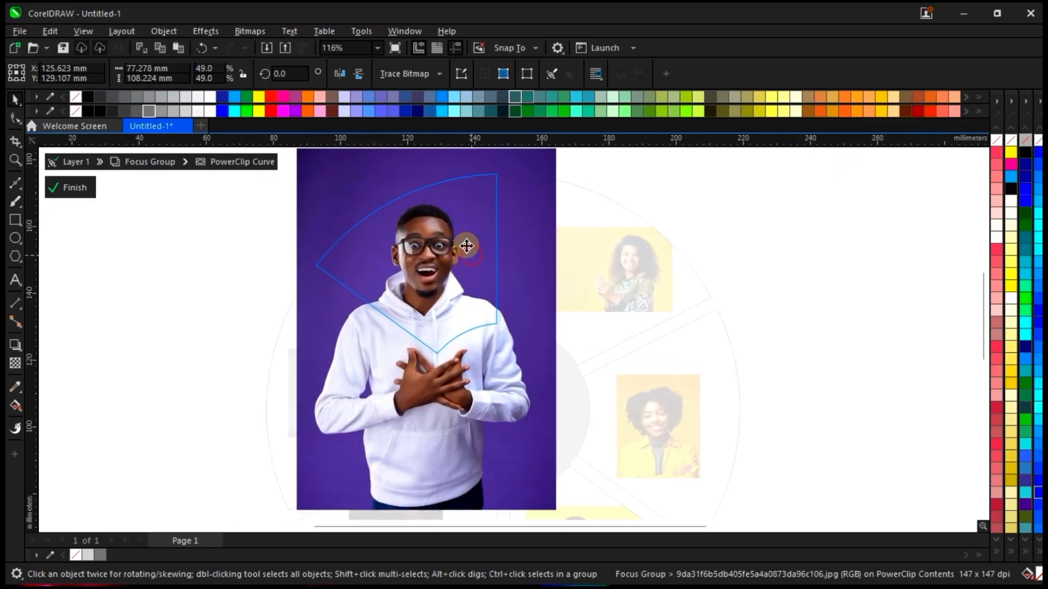
left_click_drag(466, 247, 447, 261)
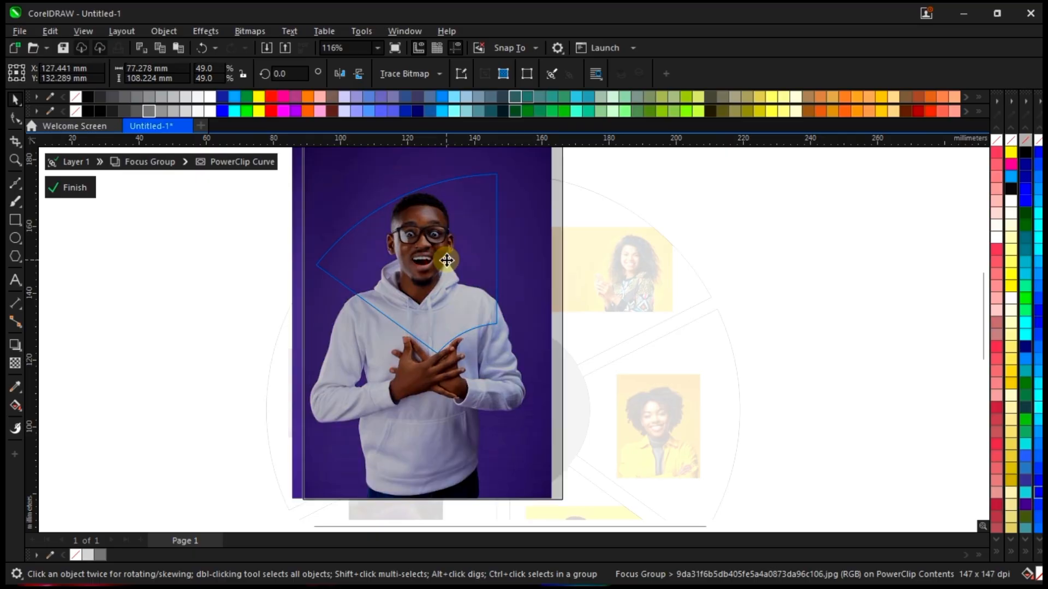
scroll(447, 178, "up", 2)
scroll(454, 246, "down", 1)
scroll(430, 243, "down", 1)
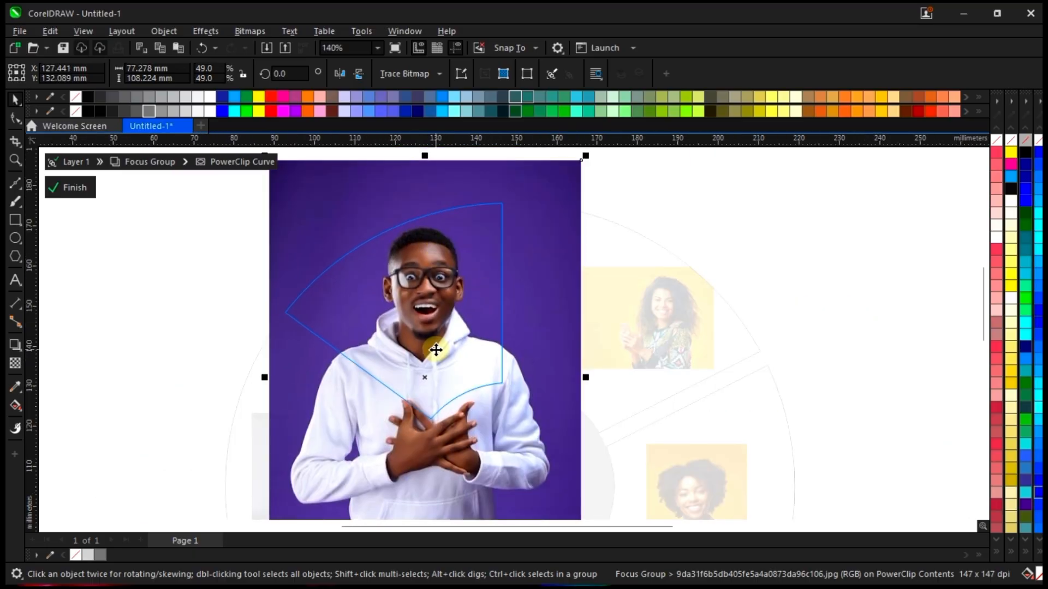
left_click_drag(435, 350, 436, 357)
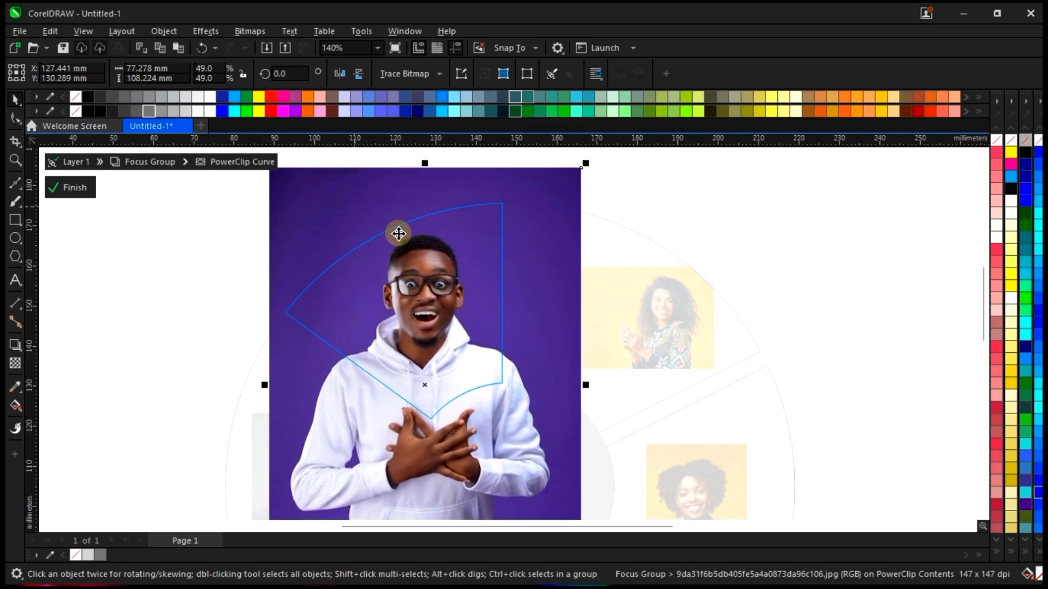
right_click(440, 225)
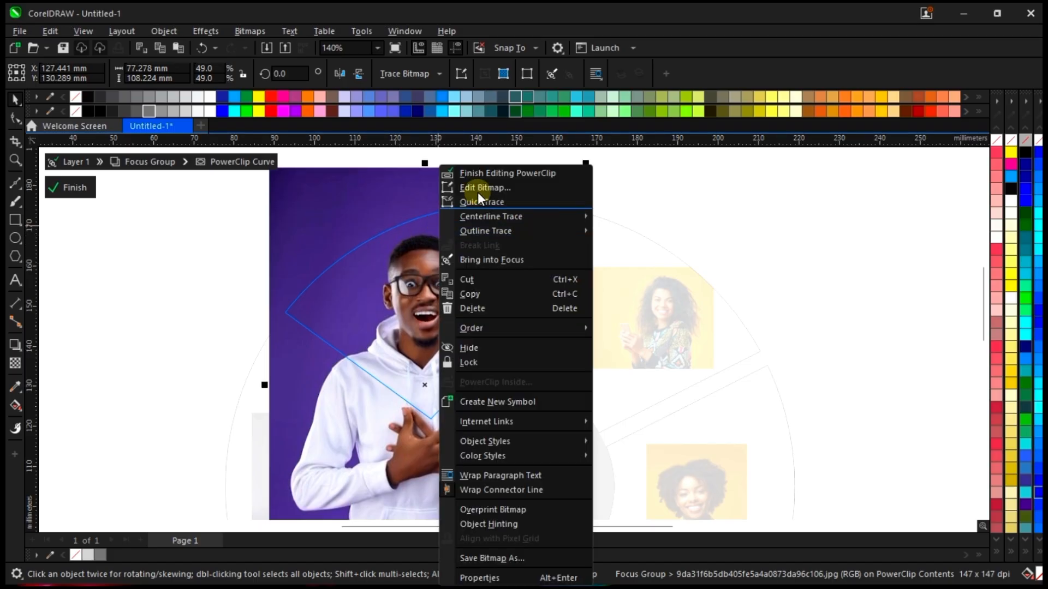
left_click(495, 172)
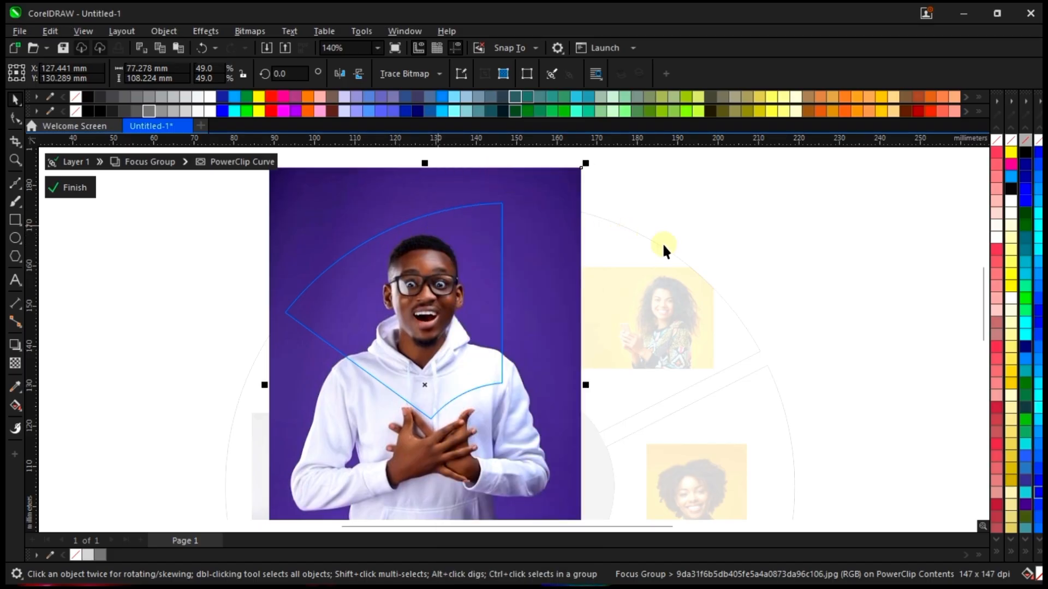
left_click(647, 217)
scroll(509, 226, "down", 2)
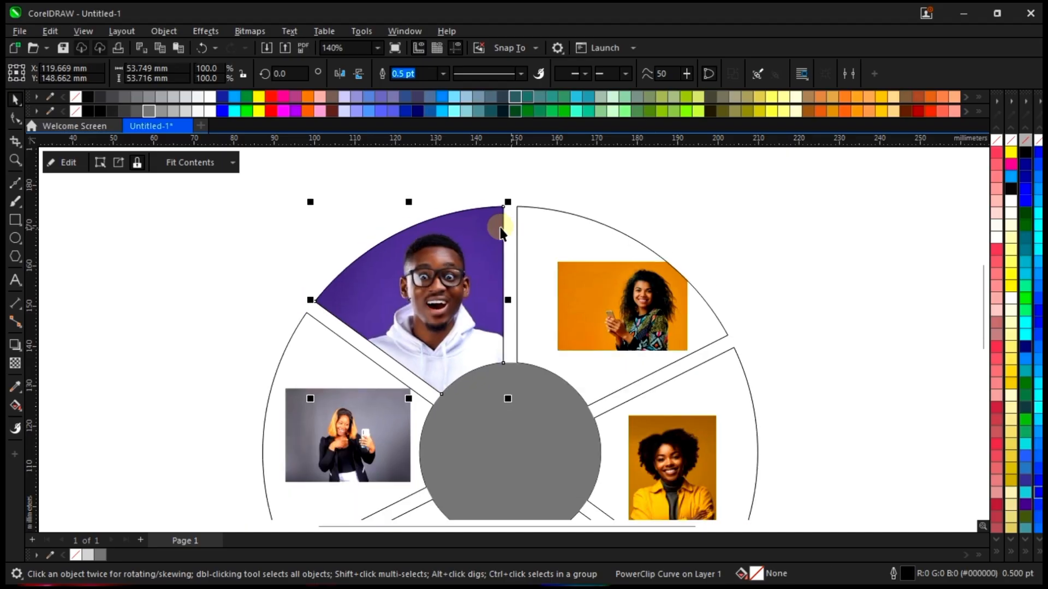
Edit the upper-right segment's PowerClip, enlarging the curly-haired woman's photo to about 86 × 59 mm and positioning it to fill the segment
scroll(458, 242, "down", 1)
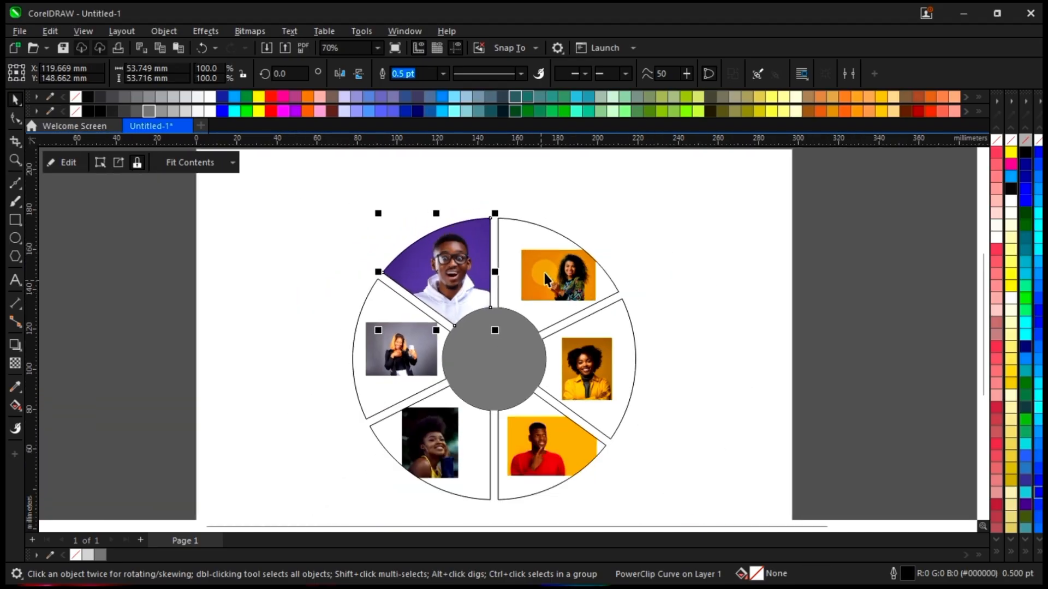
left_click(557, 269)
right_click(560, 270)
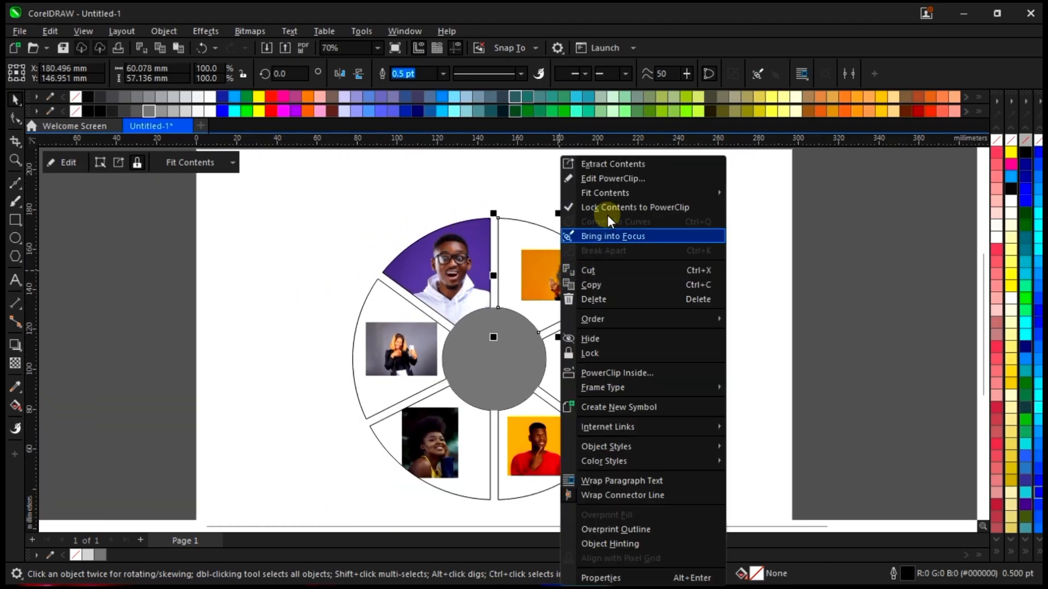
left_click(623, 176)
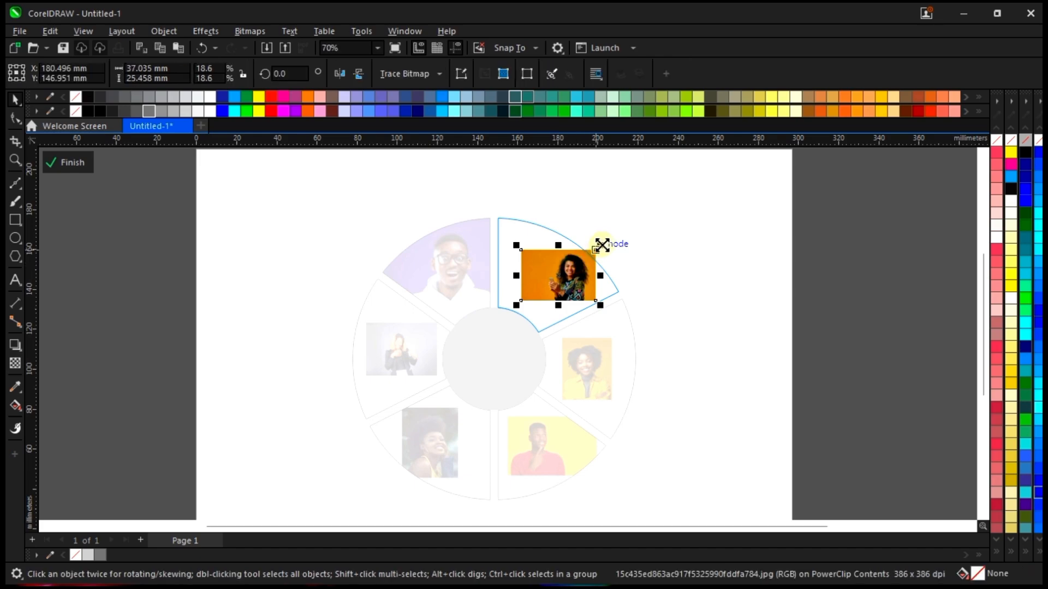
left_click_drag(604, 244, 653, 213)
scroll(578, 277, "up", 2)
left_click_drag(510, 276, 550, 266)
mouse_move(638, 181)
left_mouse_down()
mouse_move(652, 162)
mouse_move(650, 173)
left_mouse_up()
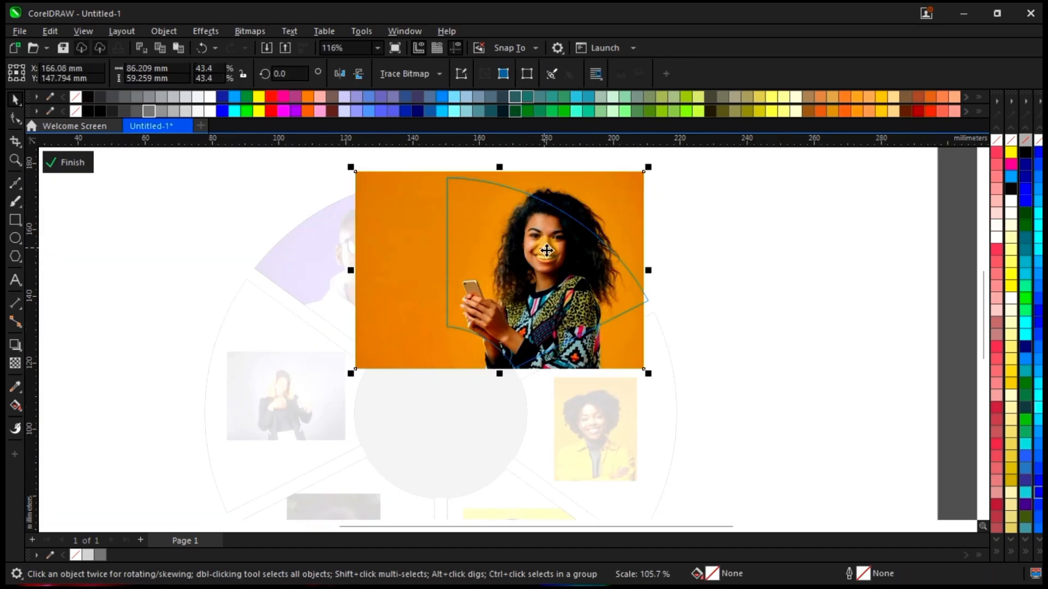
left_click_drag(546, 249, 554, 251)
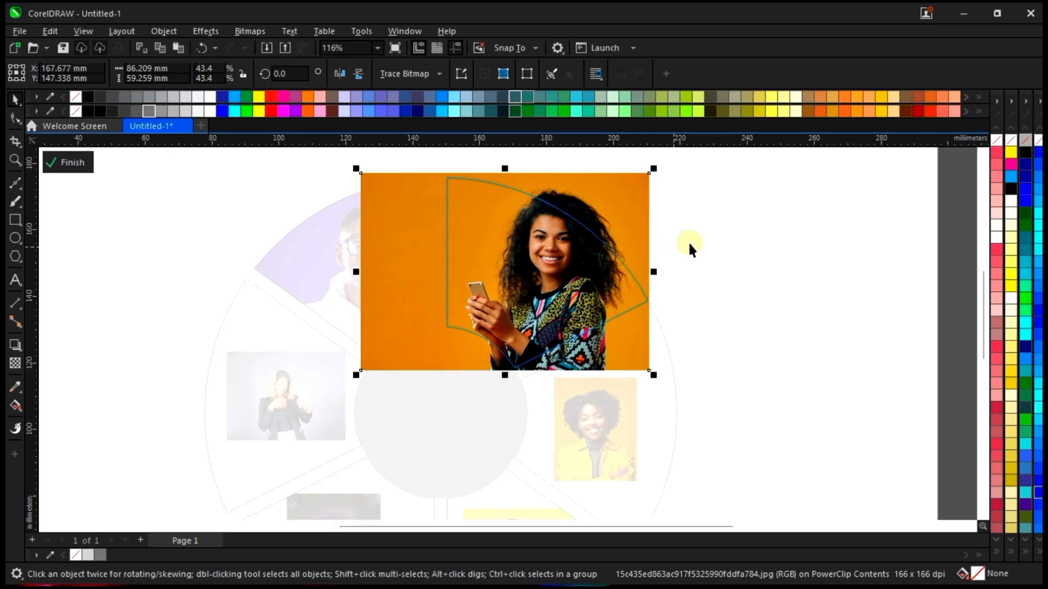
left_click(730, 236, "ctrl")
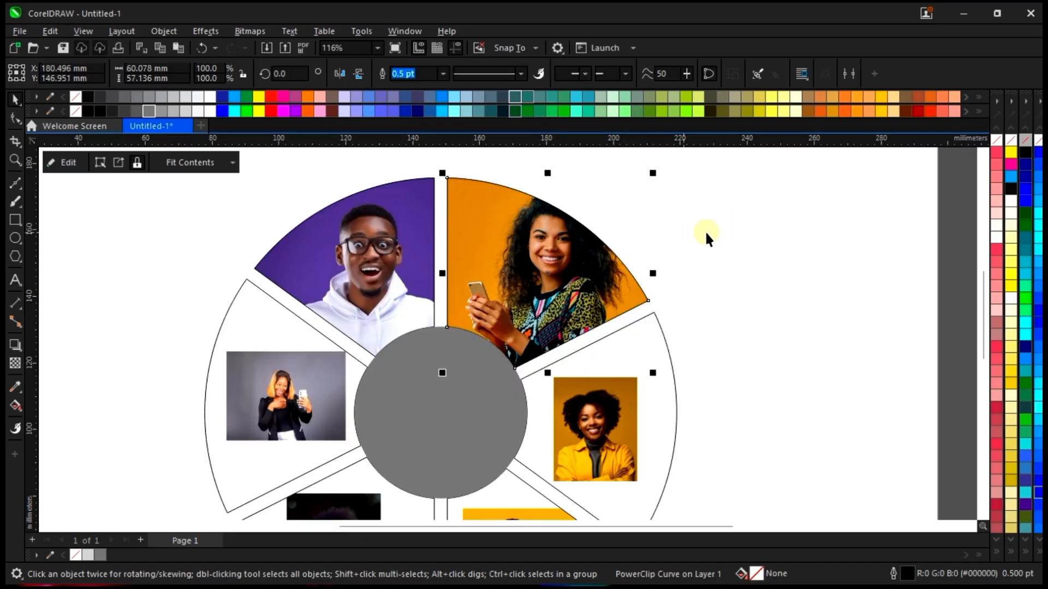
left_click(707, 234)
scroll(577, 203, "down", 2)
scroll(589, 377, "up", 1)
left_click(594, 369)
left_click(781, 278)
left_click(604, 354)
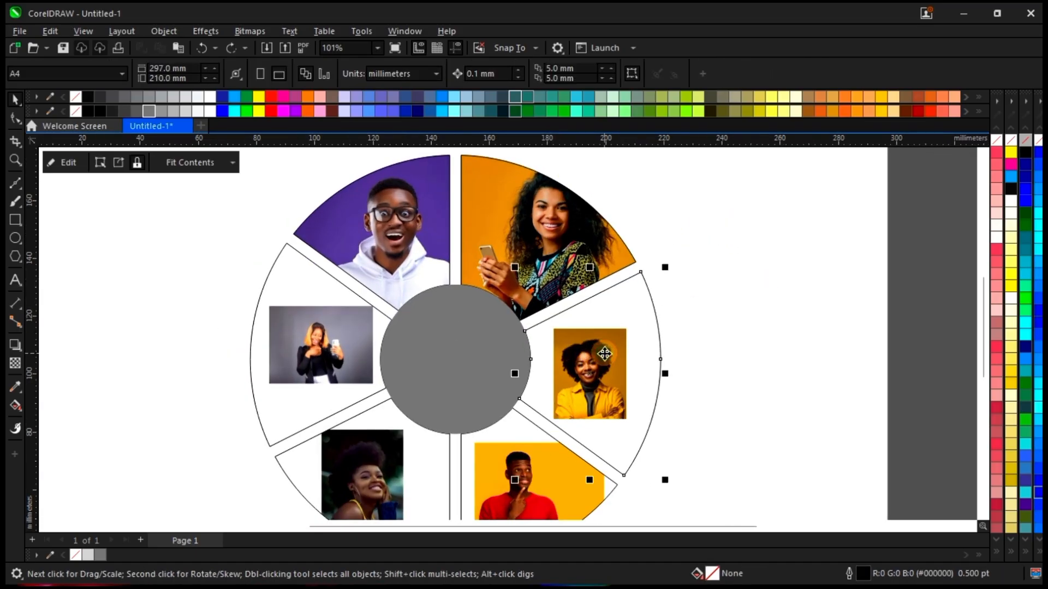
double_click(599, 359)
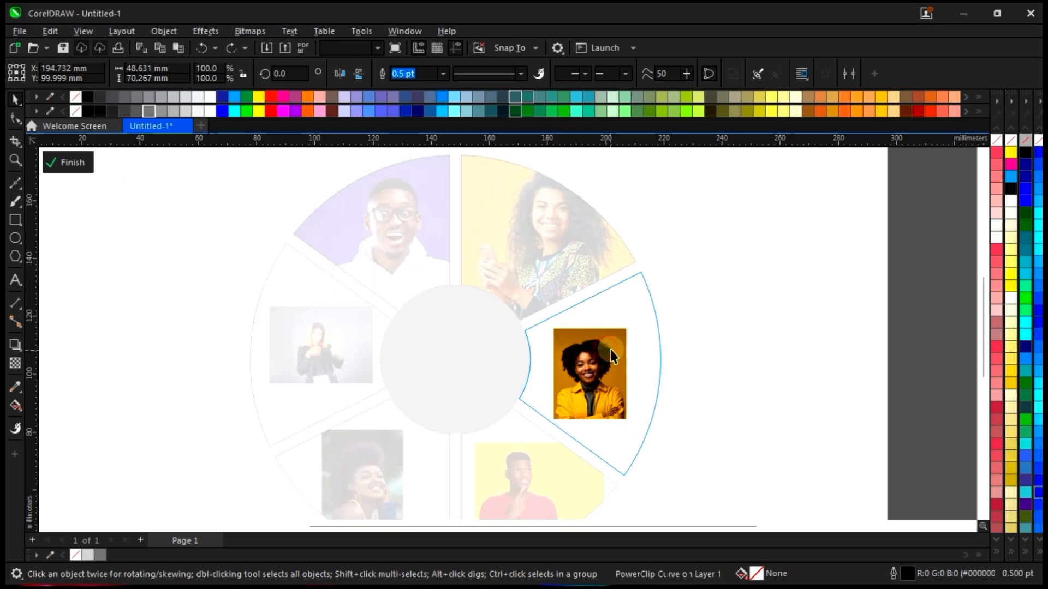
left_click(637, 325)
double_click(676, 325)
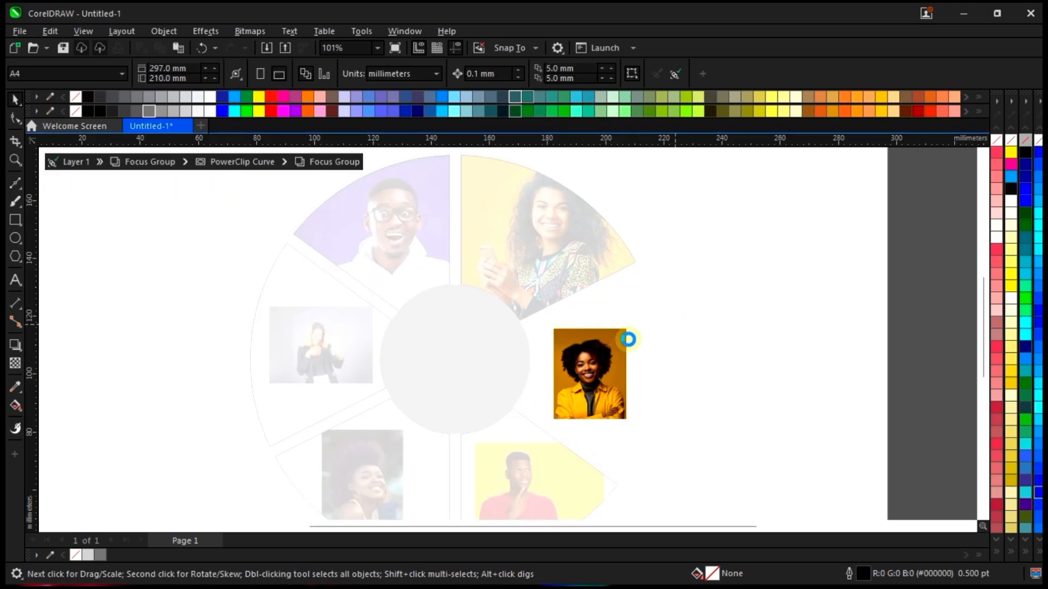
double_click(633, 328)
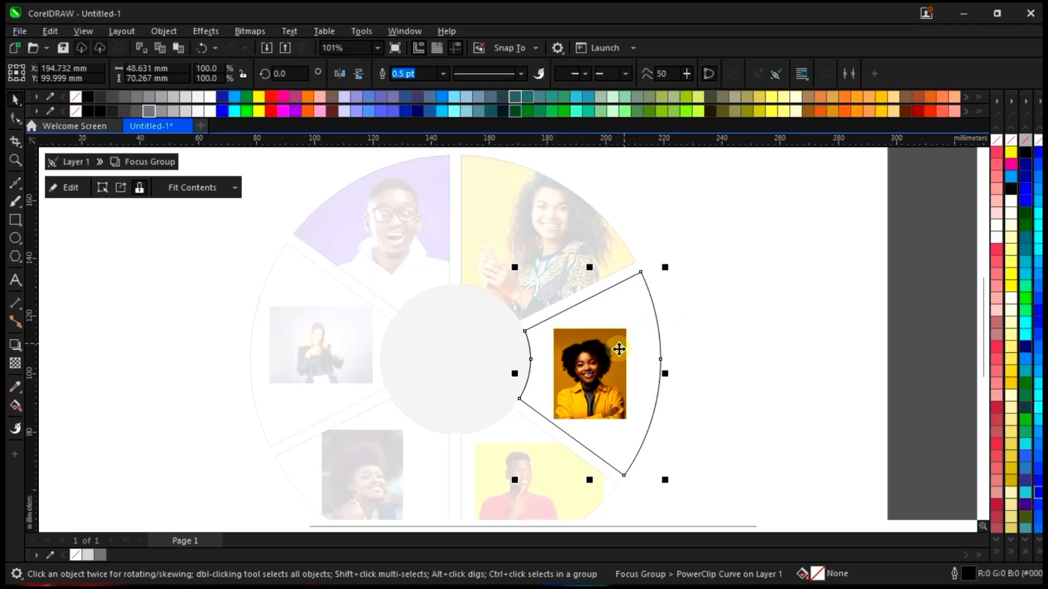
double_click(619, 347)
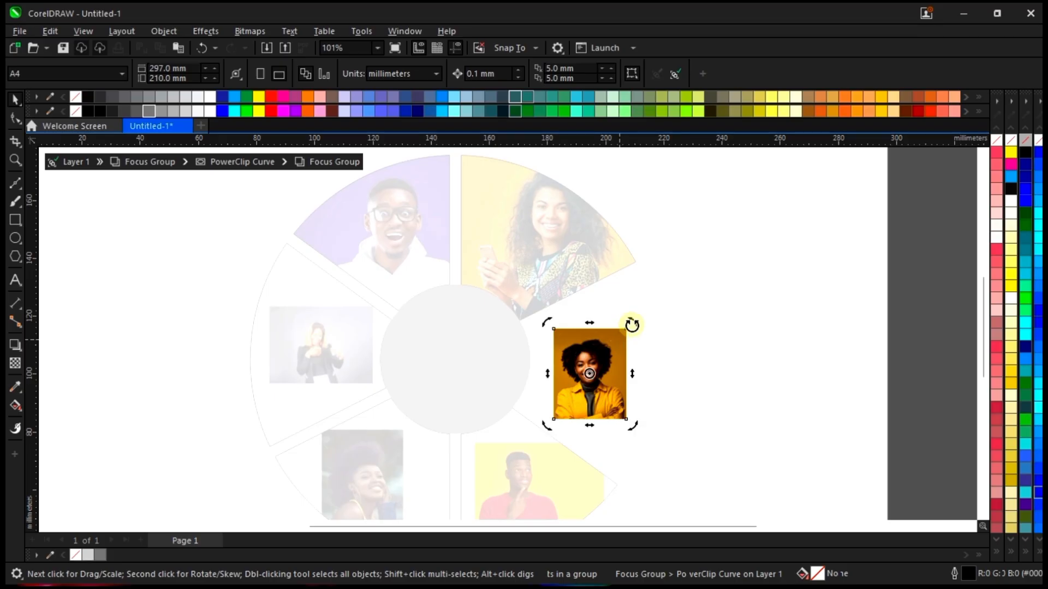
double_click(719, 321)
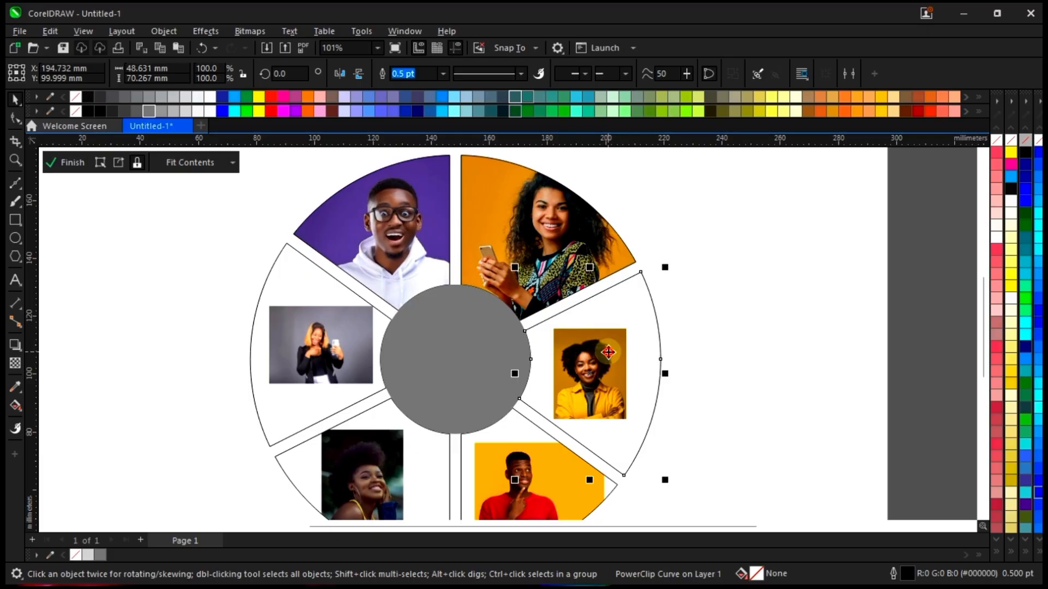
Edit the right segment's PowerClip, enlarging the yellow-jacket photo to about 60 × 75 mm and positioning it to fill the segment
double_click(608, 352)
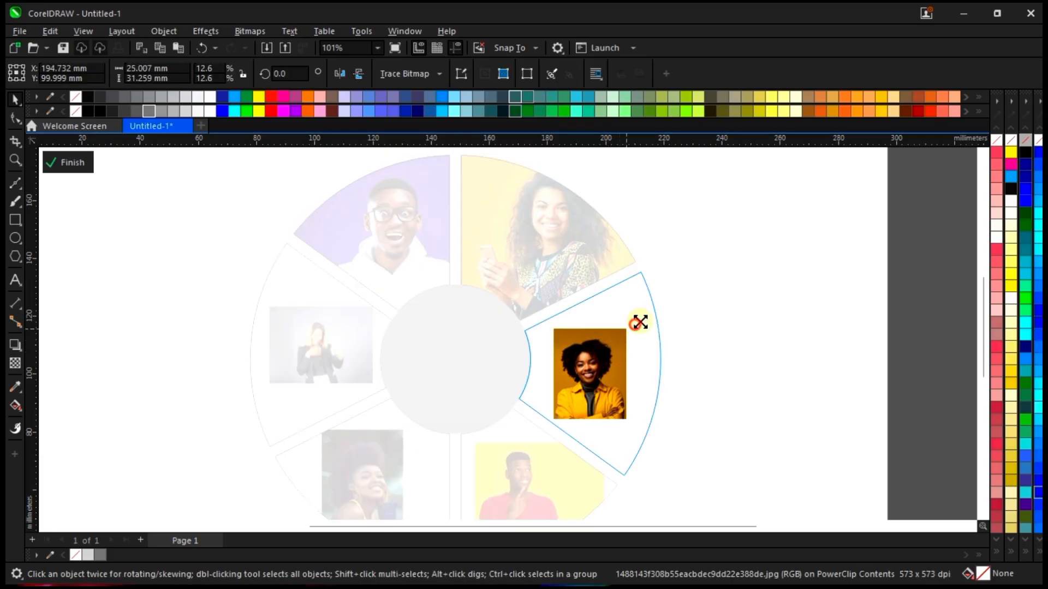
left_click_drag(640, 322, 723, 263)
left_click_drag(622, 342, 627, 342)
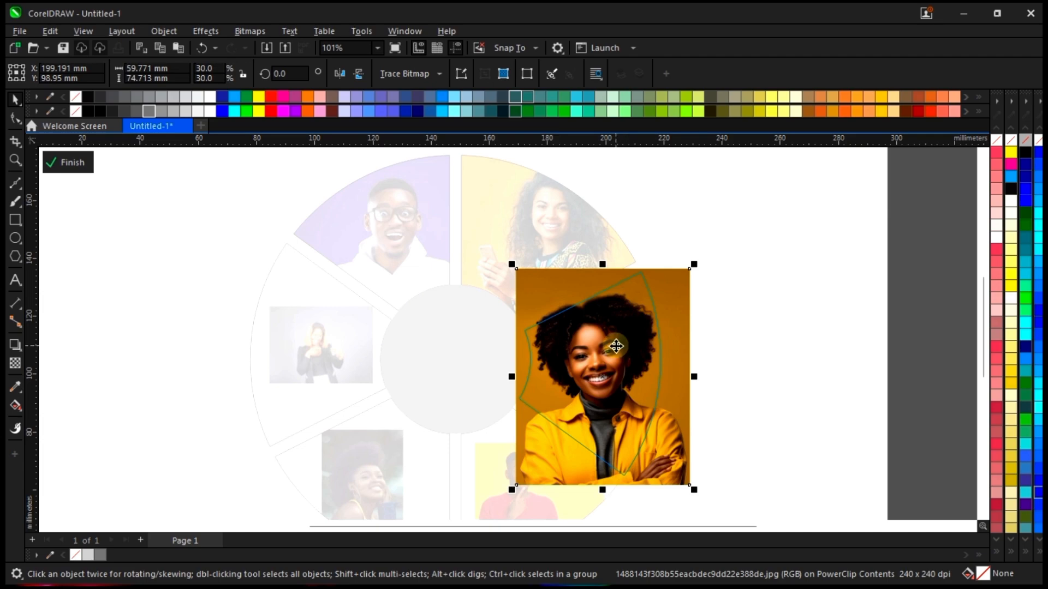
double_click(743, 303)
left_click(689, 273)
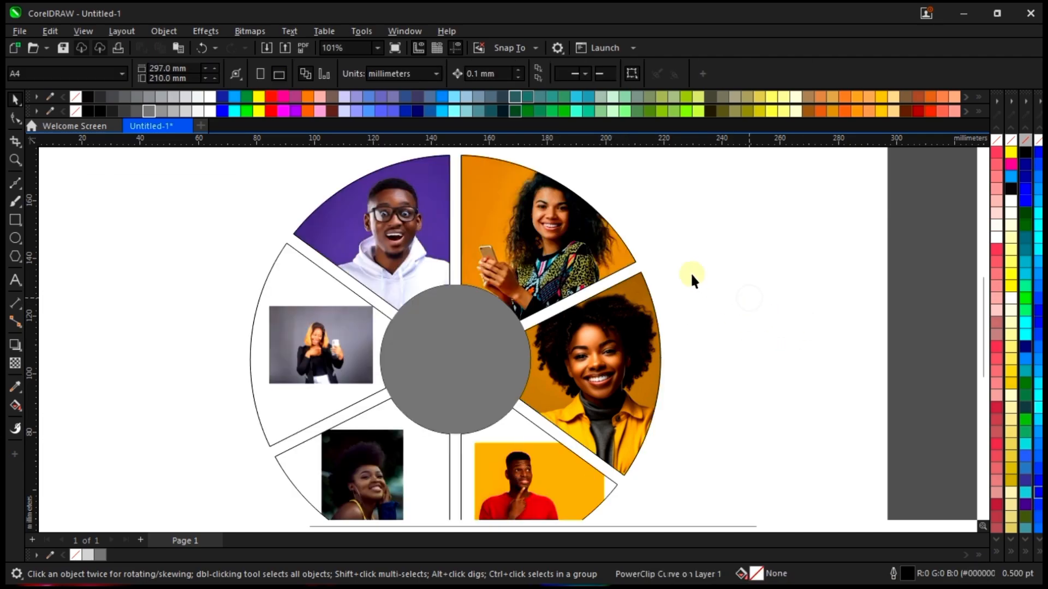
Edit the lower-right segment's PowerClip, enlarging the red-sweater photo to about 89 × 59 mm and positioning it to fill the segment
scroll(690, 272, "down", 2)
double_click(610, 422)
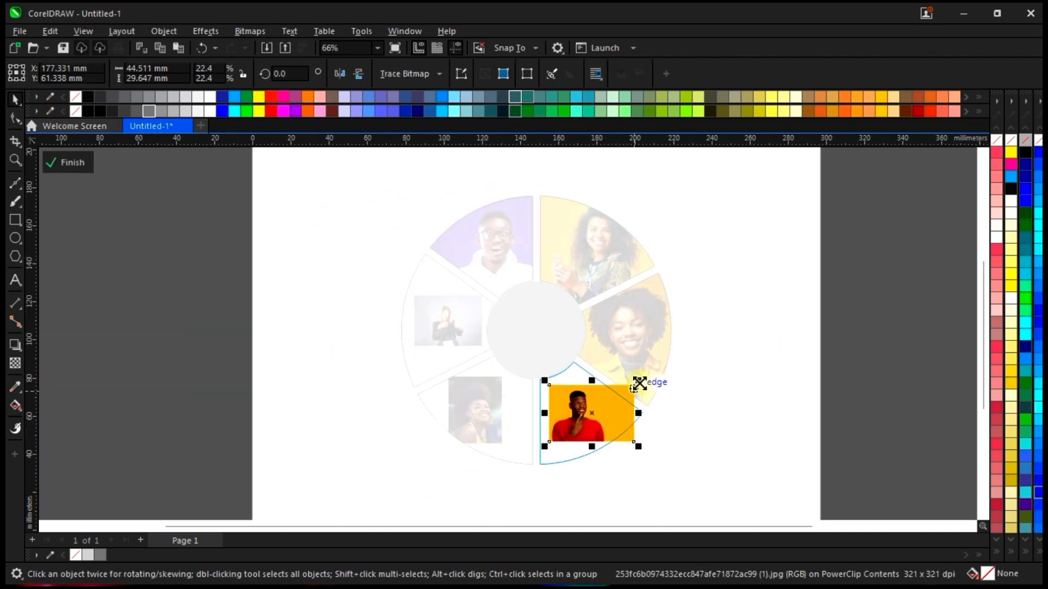
left_click_drag(642, 379, 673, 355)
scroll(603, 428, "up", 2)
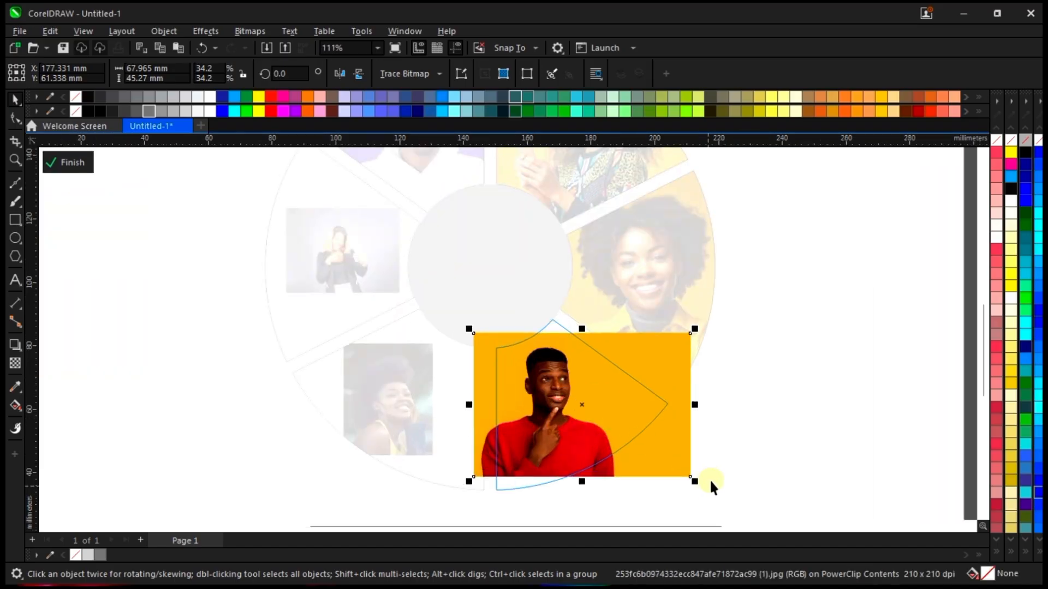
left_click_drag(699, 483, 732, 506)
left_click_drag(592, 412, 612, 418)
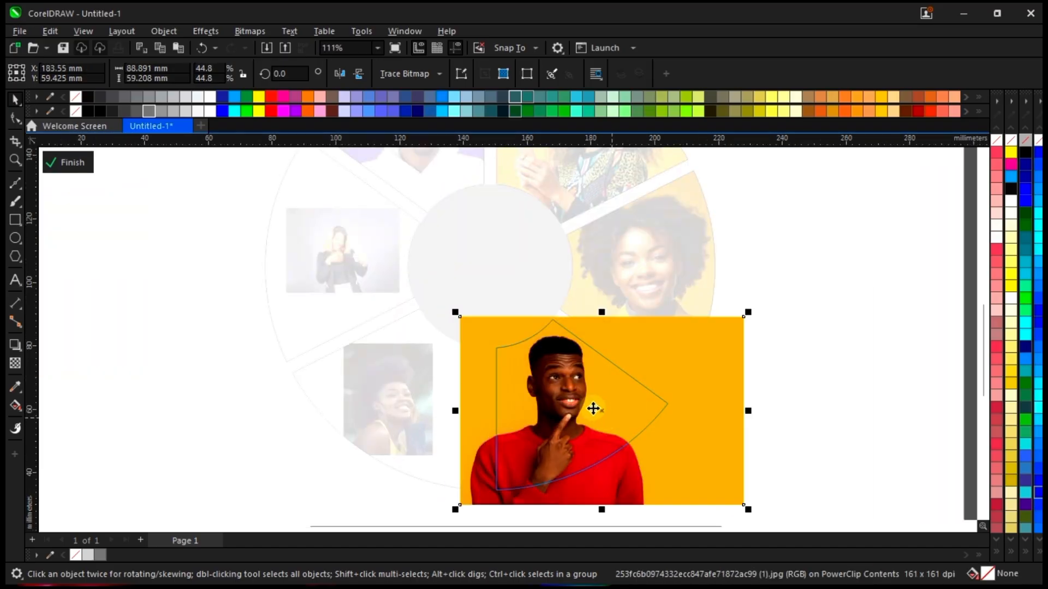
double_click(791, 329)
Edit the lower-left segment's PowerClip, enlarging the dark-background photo to about 52 × 65 mm and moving the woman's face inside the segment outline
scroll(657, 295, "down", 3)
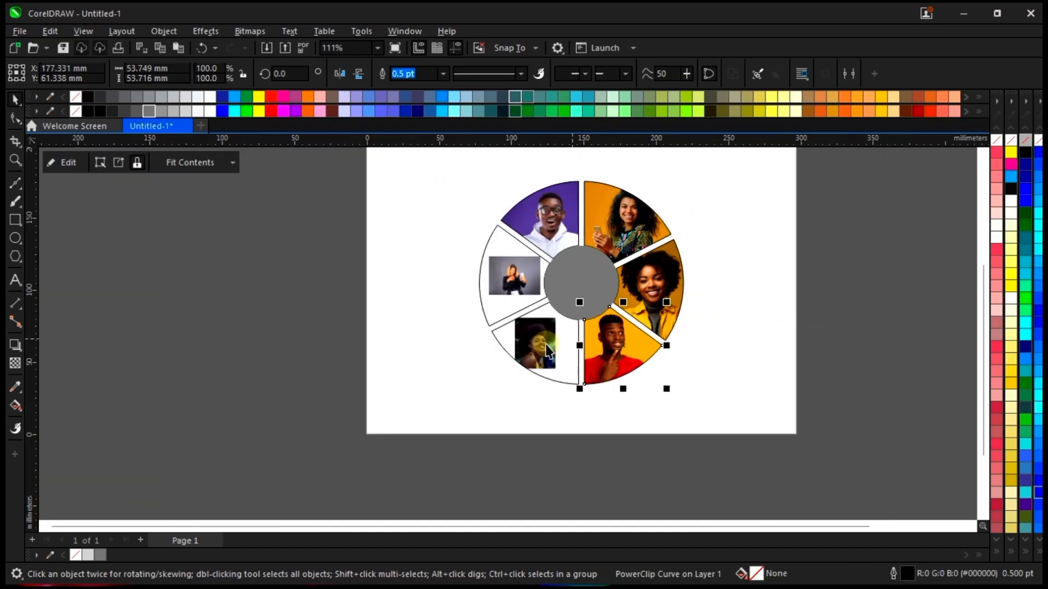
double_click(534, 343)
left_click(535, 347)
scroll(534, 348, "up", 1)
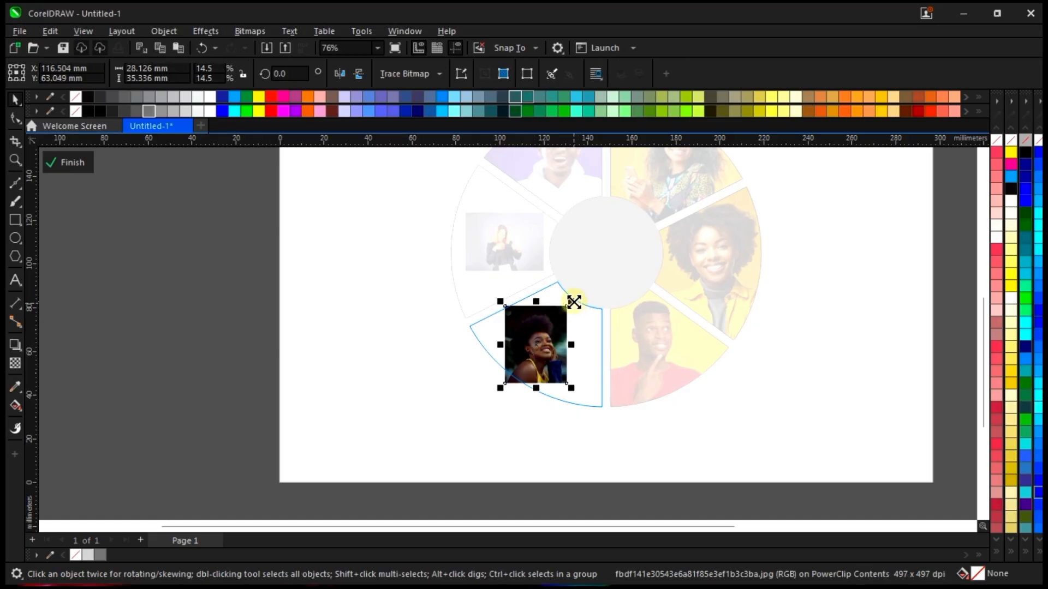
left_click_drag(569, 303, 593, 275)
scroll(565, 328, "up", 1)
left_click_drag(565, 328, 575, 337)
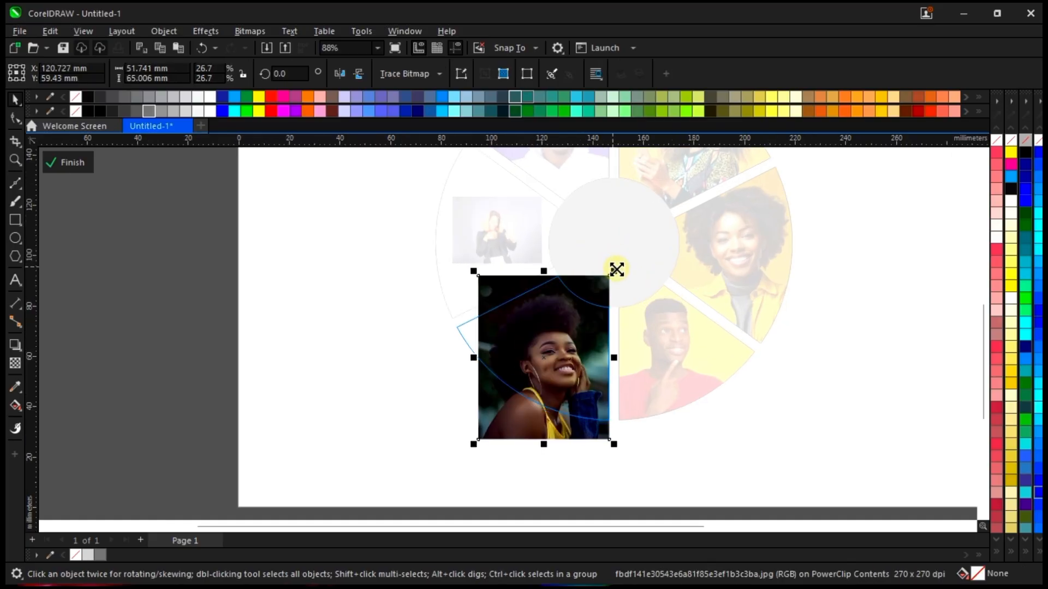
Enlarge the dark-background photo to about 61 × 76 mm, reposition it to cover the segment outline, and finish editing the PowerClip
left_click_drag(616, 269, 621, 253)
mouse_move(568, 355)
left_mouse_down()
mouse_move(557, 356)
mouse_move(562, 343)
left_mouse_up()
scroll(449, 330, "up", 5)
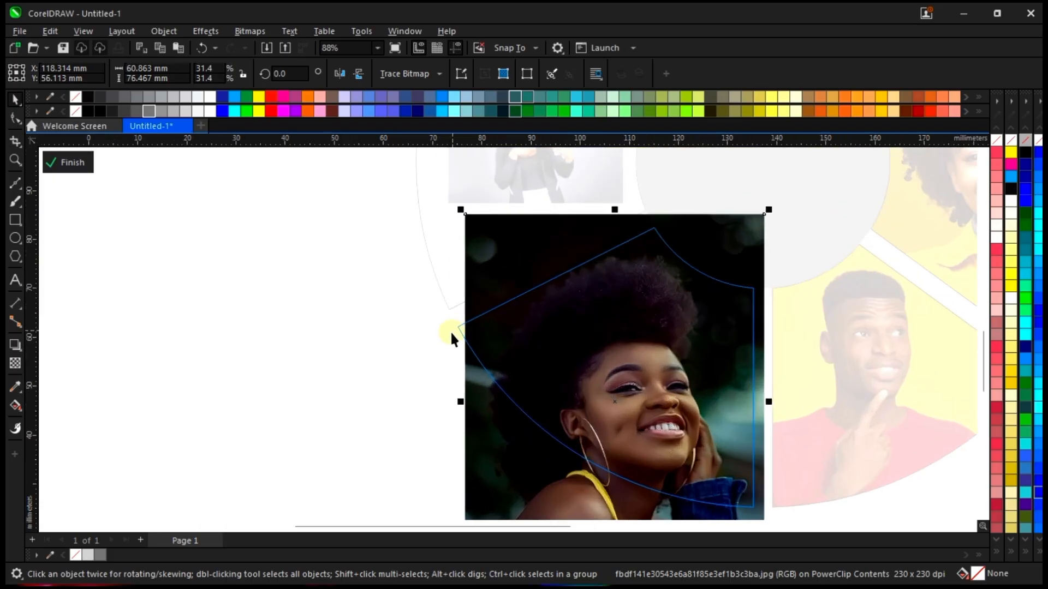
scroll(503, 265, "down", 5)
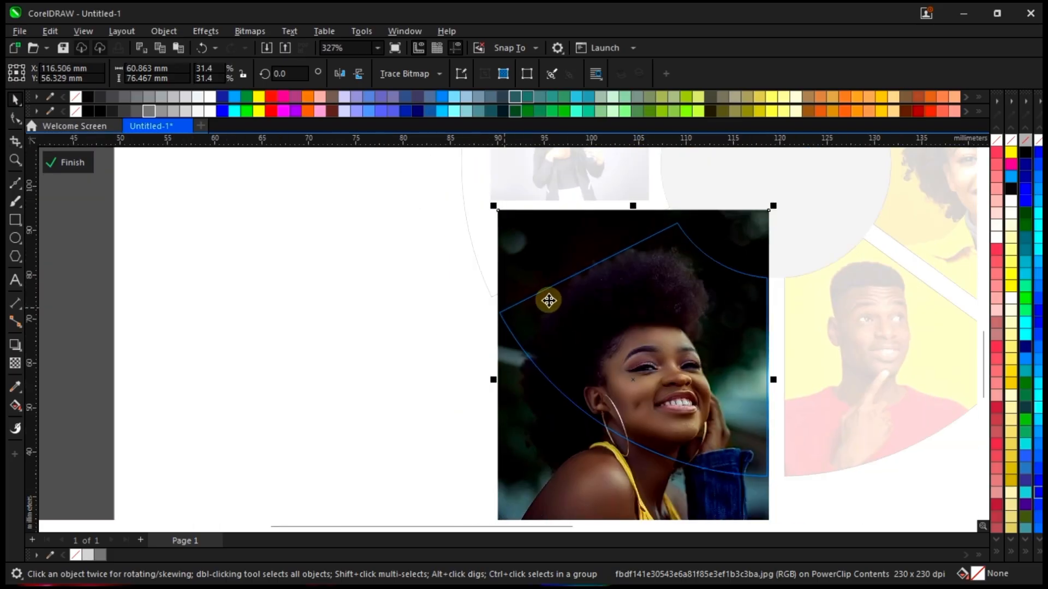
left_click(777, 428, "ctrl")
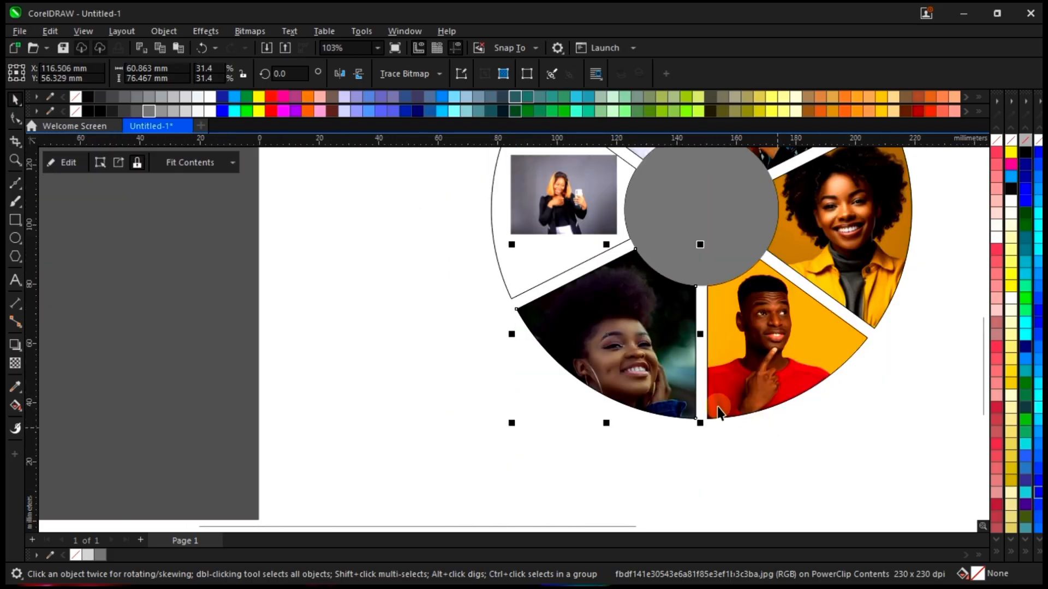
Edit the left segment's PowerClip, enlarging the gray-background photo to about 107 × 80 mm and placing the woman inside the segment outline
scroll(604, 406, "down", 3)
left_click(585, 285)
left_click(585, 287, "ctrl")
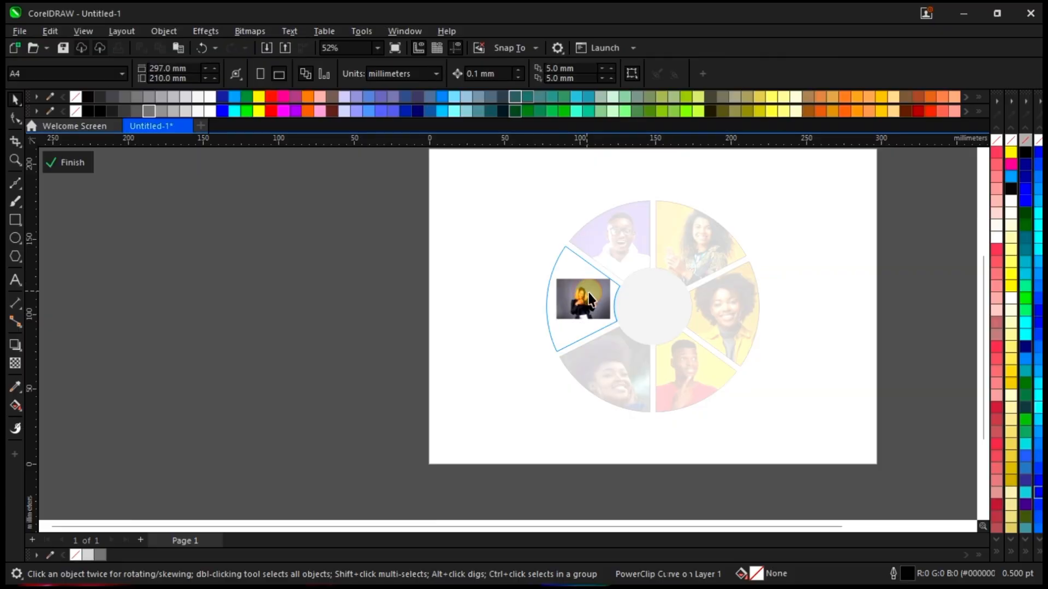
left_click(595, 289)
scroll(603, 281, "up", 2)
left_click_drag(623, 272, 650, 246)
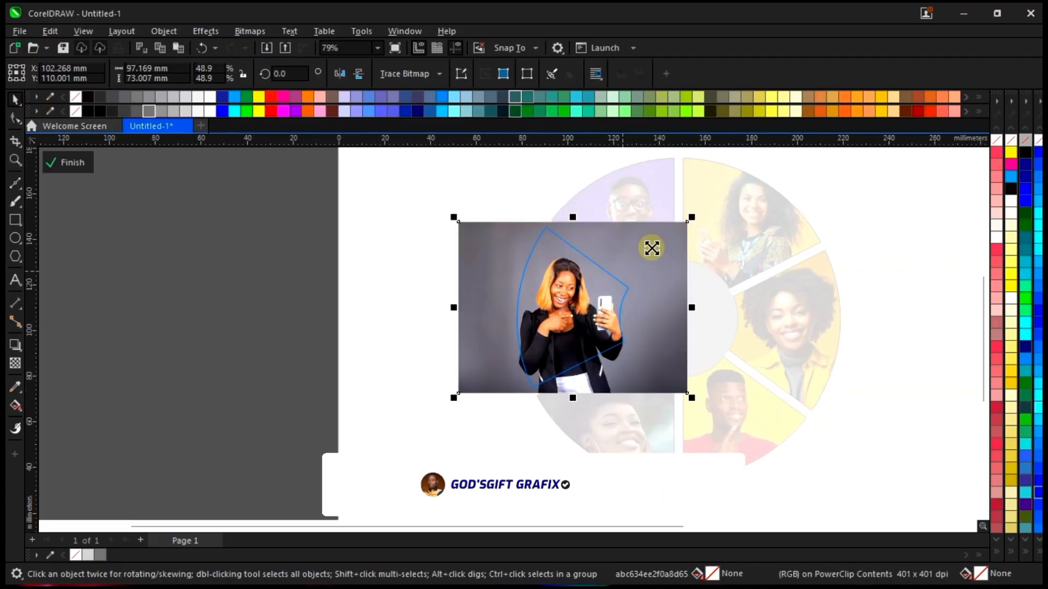
scroll(599, 285, "up", 2)
left_click_drag(723, 196, 731, 188)
left_click(582, 318)
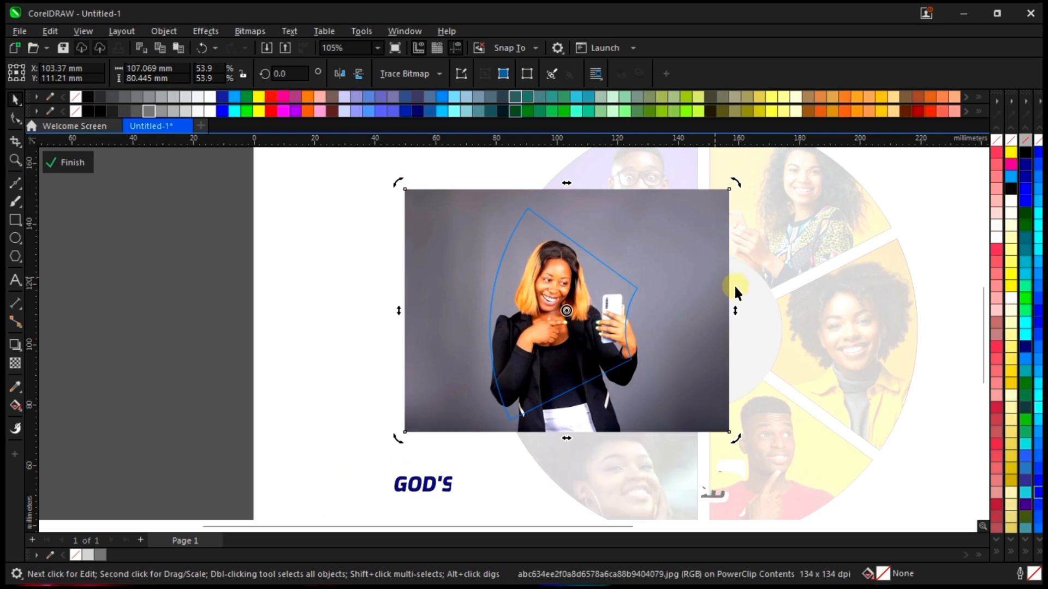
left_click(721, 311)
left_click_drag(730, 307, 607, 285)
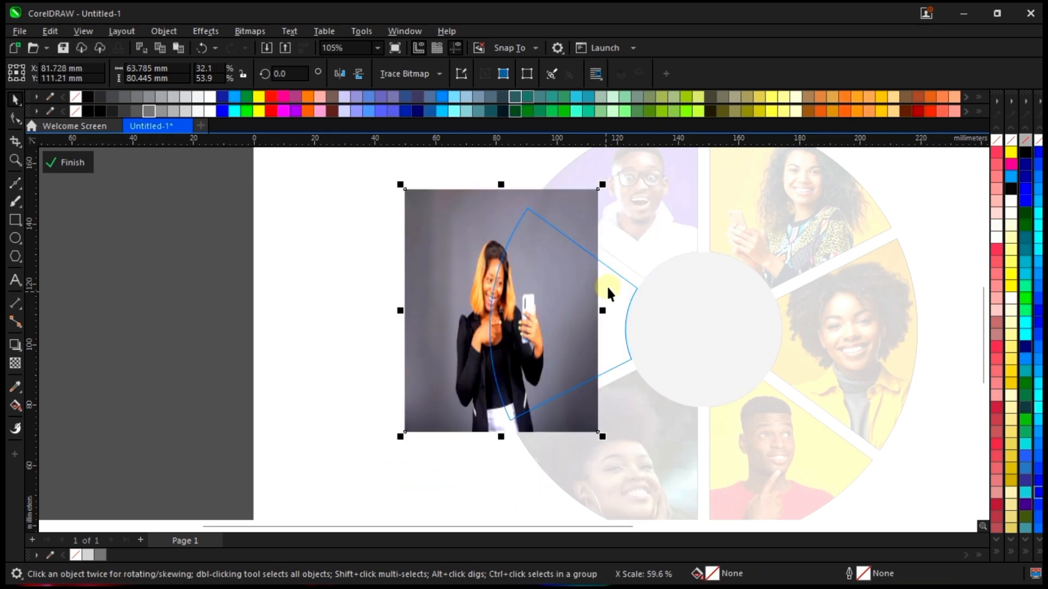
scroll(607, 285, "up", 1)
key("ctrl+z")
left_click_drag(570, 183, 570, 233)
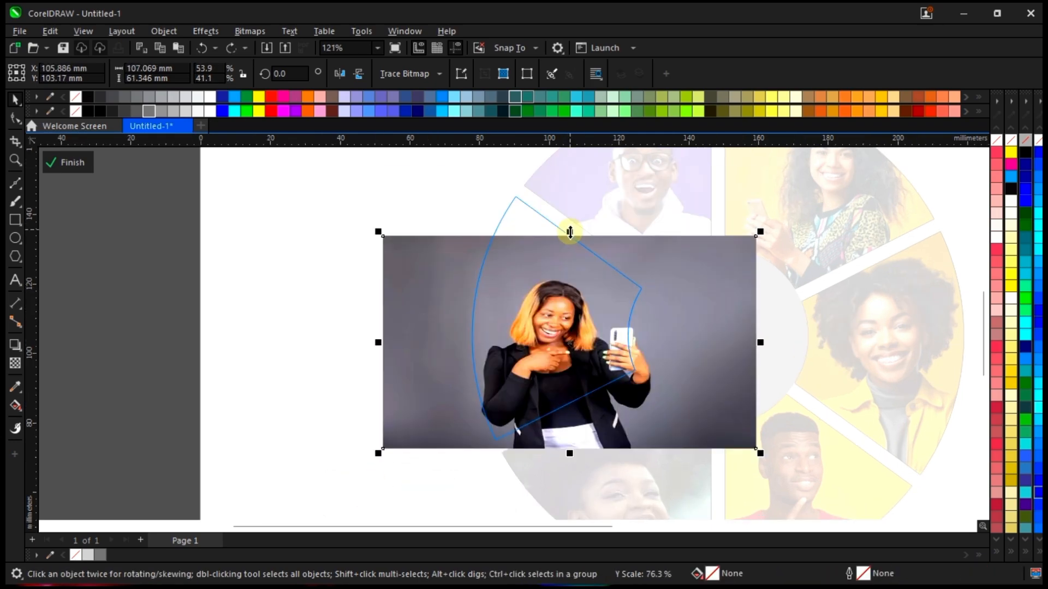
key("ctrl+z")
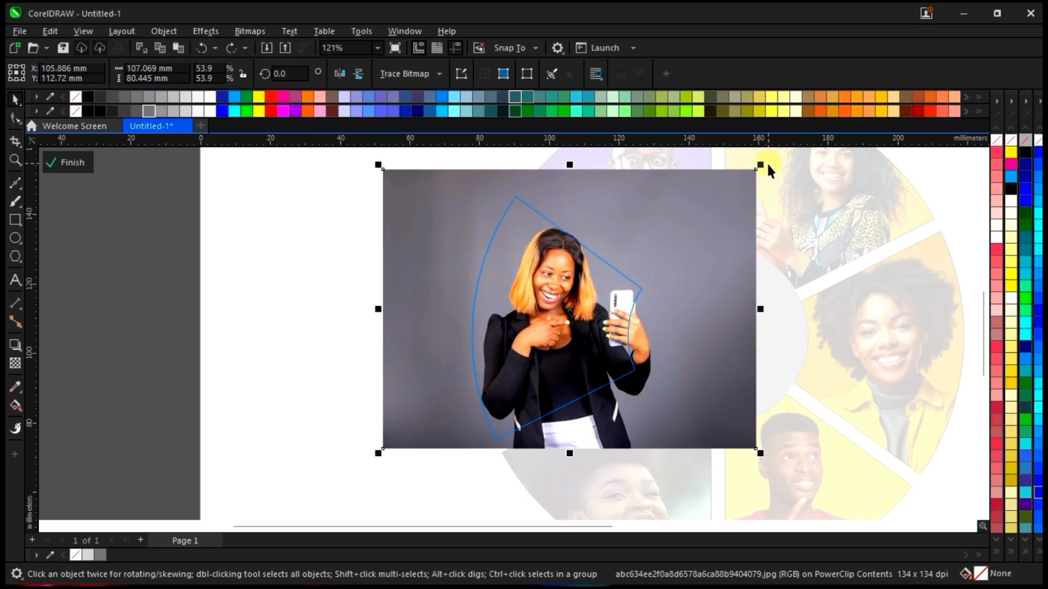
Reduce the gray-background photo to about 99 × 75 mm, position it to fill the left segment, and finish editing the PowerClip
left_click_drag(762, 165, 737, 180)
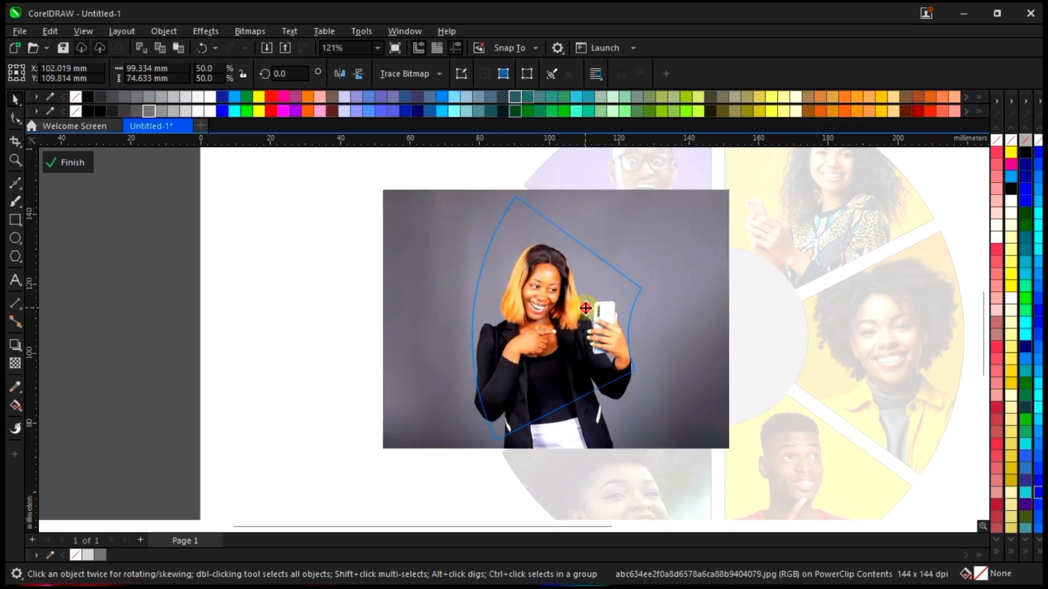
left_click_drag(586, 309, 590, 301)
left_click(779, 255, "ctrl")
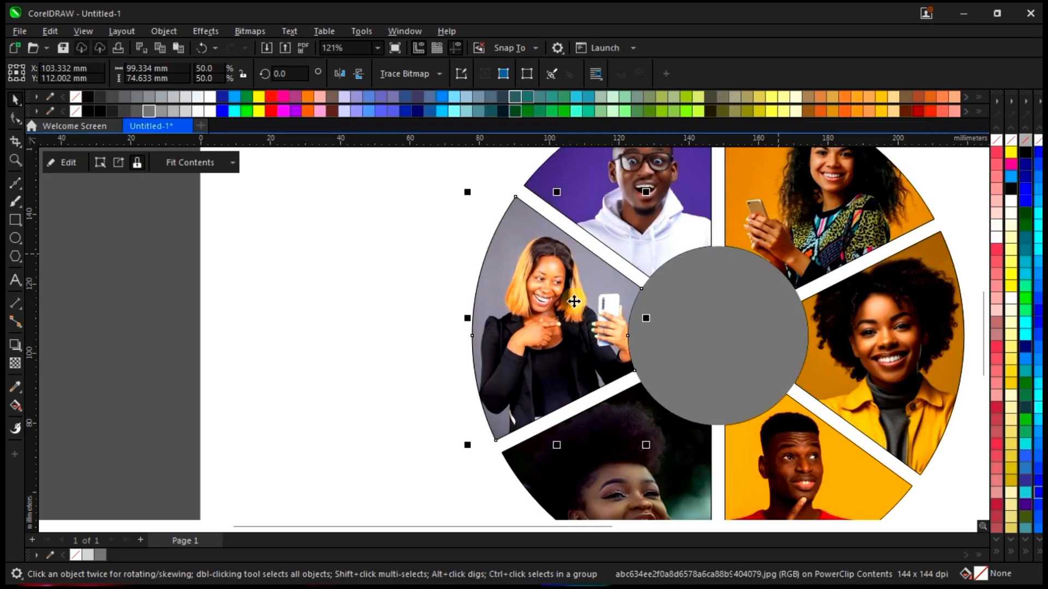
Select all six photo segments and the central circle, and remove their outlines
scroll(505, 313, "down", 5)
left_click(835, 285)
left_click(858, 187)
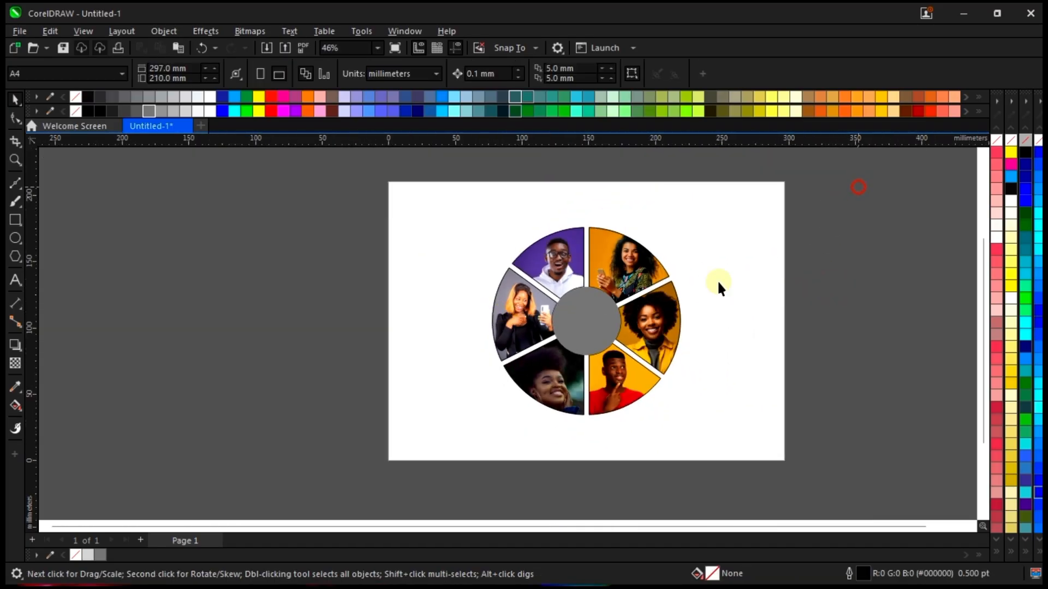
left_click_drag(384, 493, 384, 492)
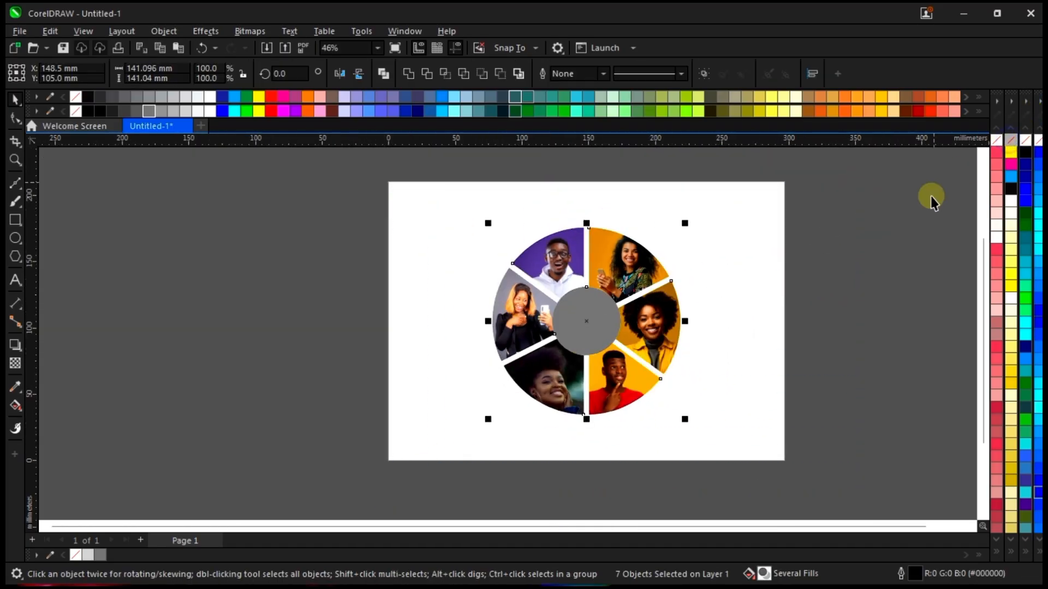
Shrink the central gray circle about its centre to about 46 mm in diameter, leaving a white gap around it
left_click(580, 305)
scroll(579, 305, "up", 1)
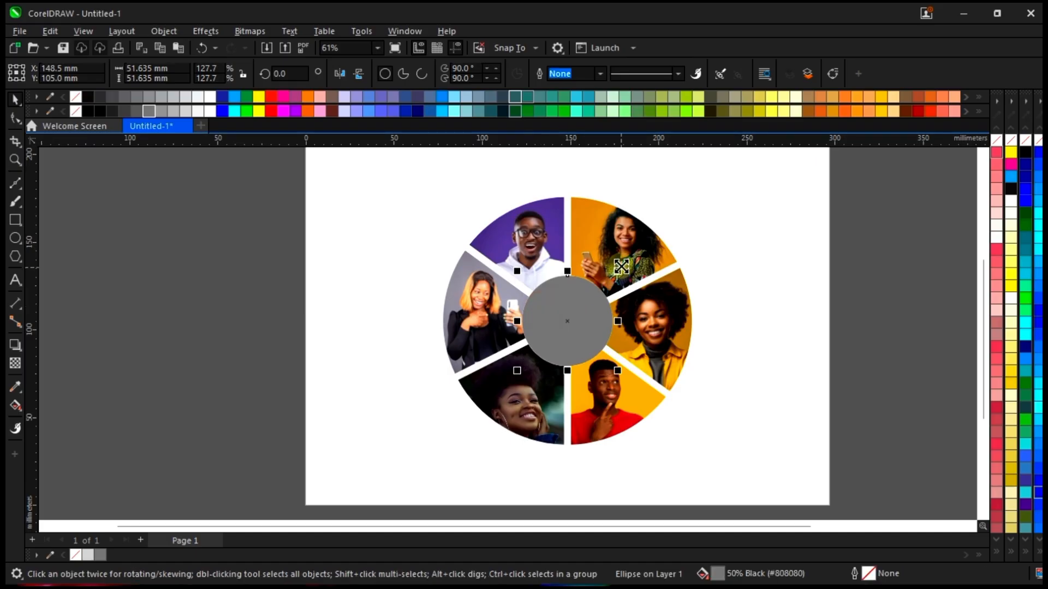
left_click(607, 308, "shift")
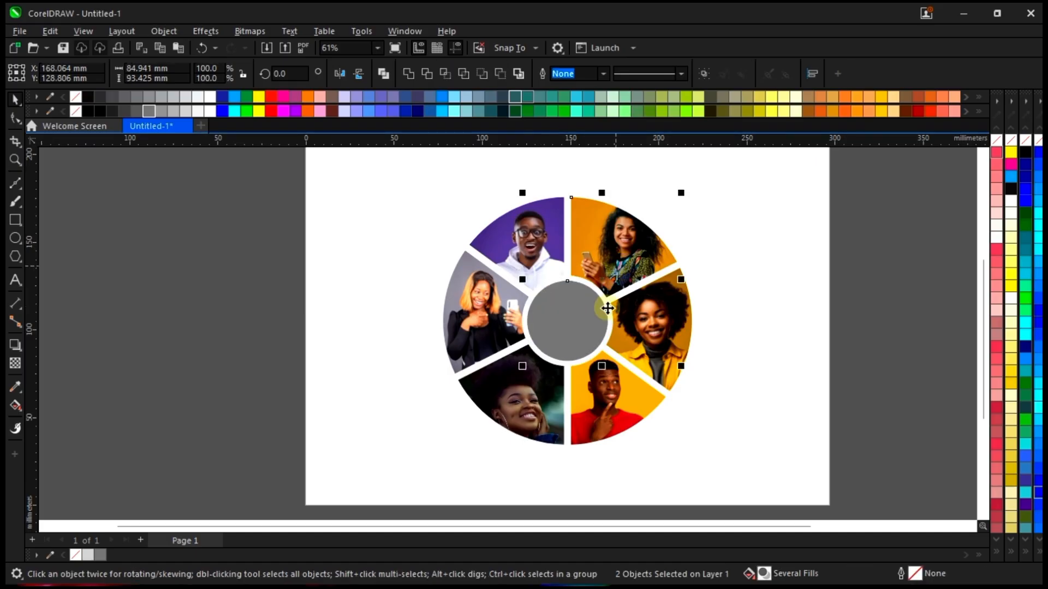
left_click(843, 280)
scroll(565, 326, "up", 1)
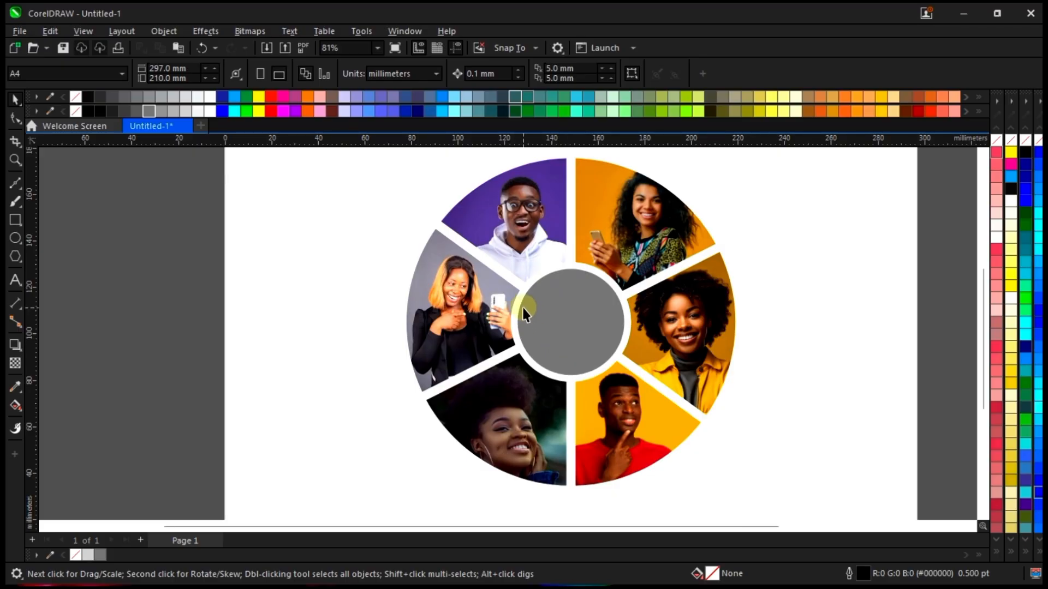
Enlarge the central circle about its centre to about 154 mm in diameter and send it behind the photo segments
scroll(575, 307, "down", 1)
left_click(572, 304)
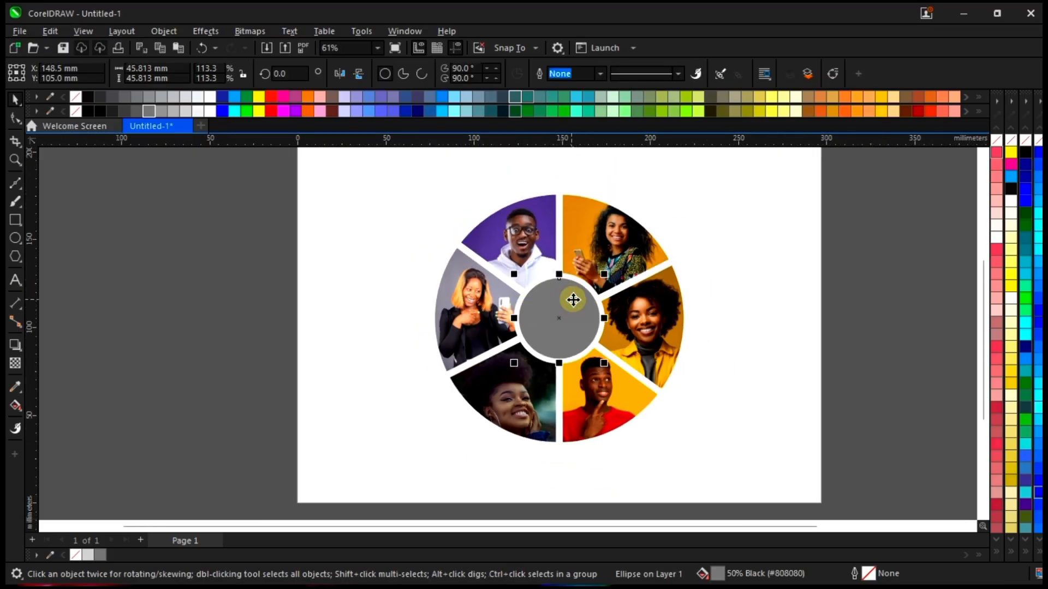
left_click_drag(604, 274, 740, 180)
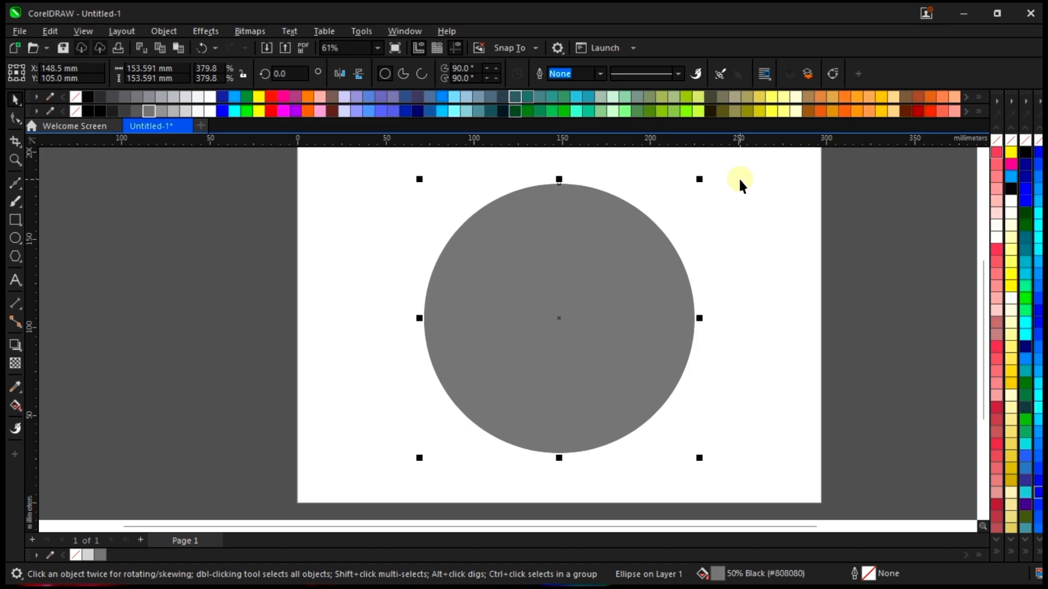
key("shift+Page_Down")
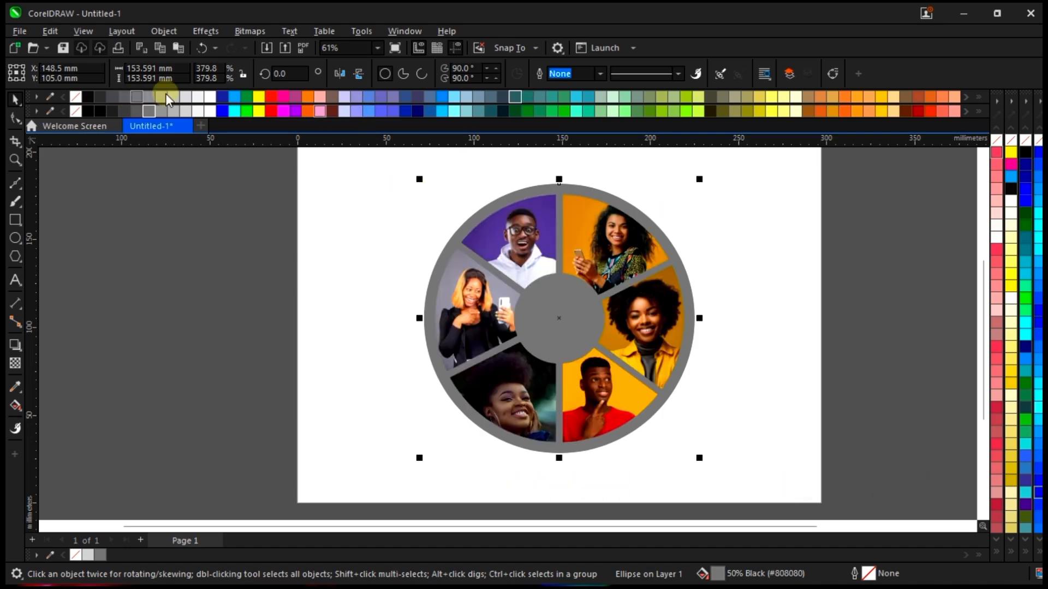
Try green and pink fills on the large background circle, settling on pale green (C:20 M:0 Y:20 K:0), and deselect it
left_click(248, 96)
left_click_drag(320, 97, 649, 209)
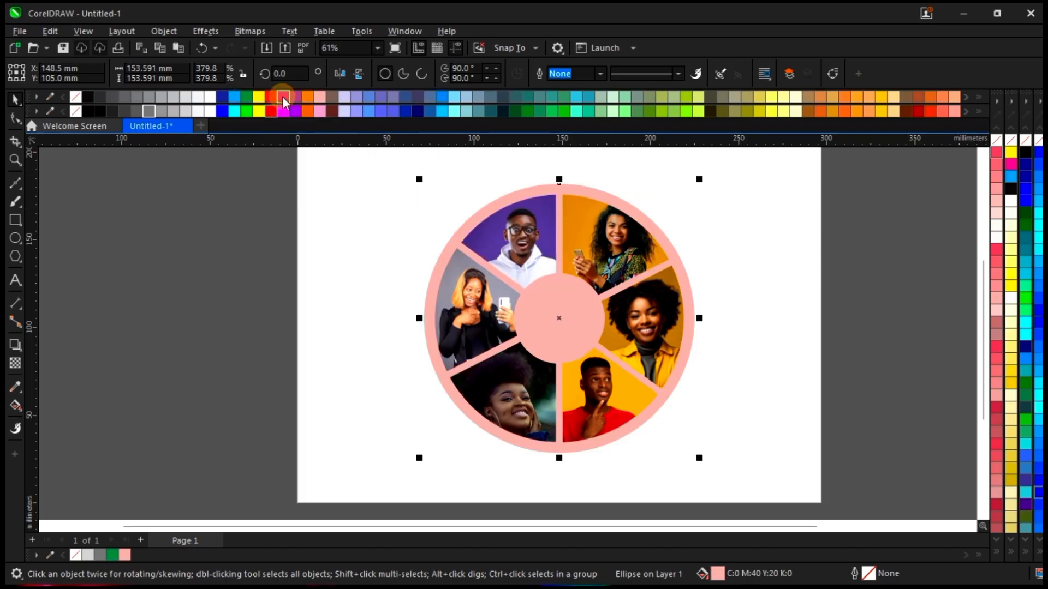
left_click(612, 96)
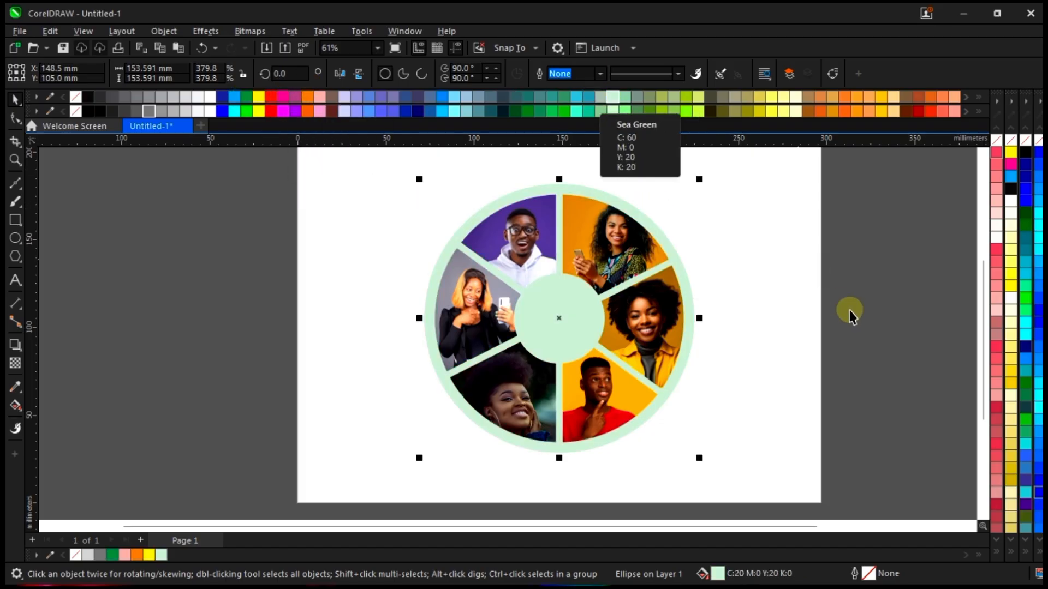
left_click(794, 334)
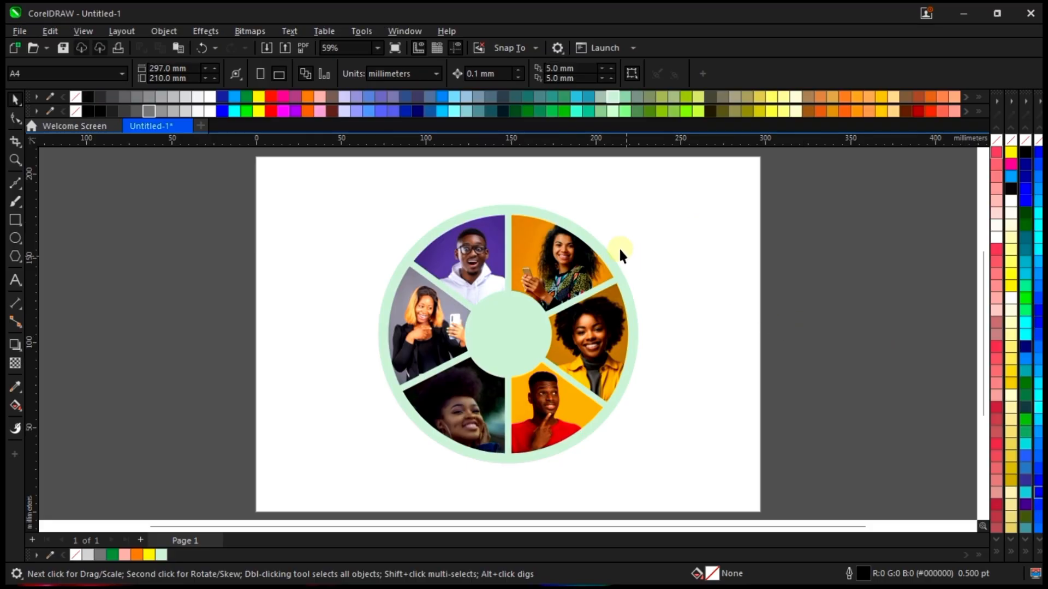
Examine the finished circular photo collage up close and in full-screen preview
scroll(503, 324, "up", 1)
scroll(552, 318, "up", 1)
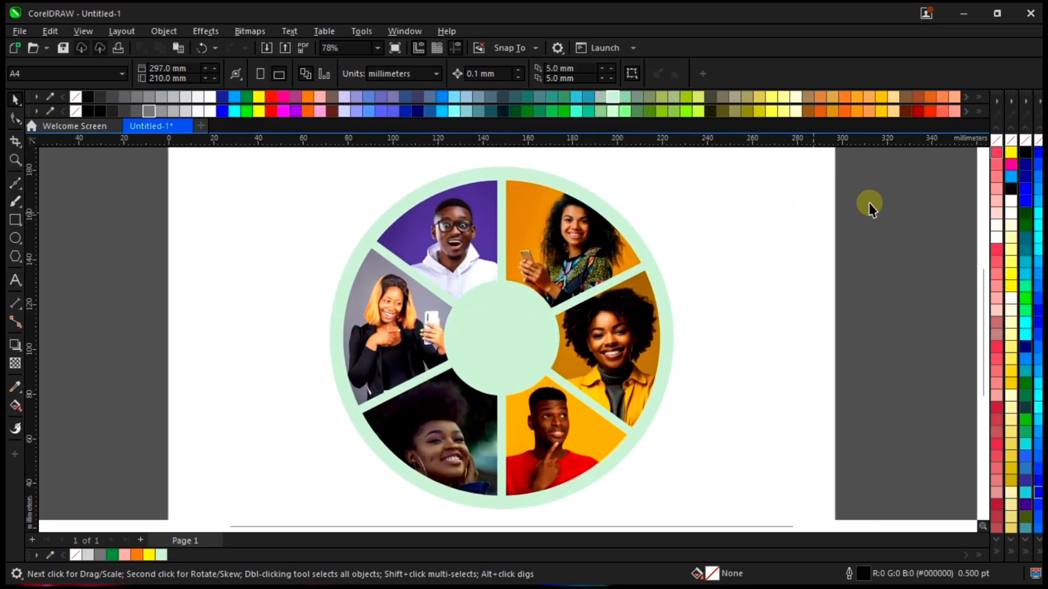
right_click(876, 246)
key("Escape")
left_click(395, 47)
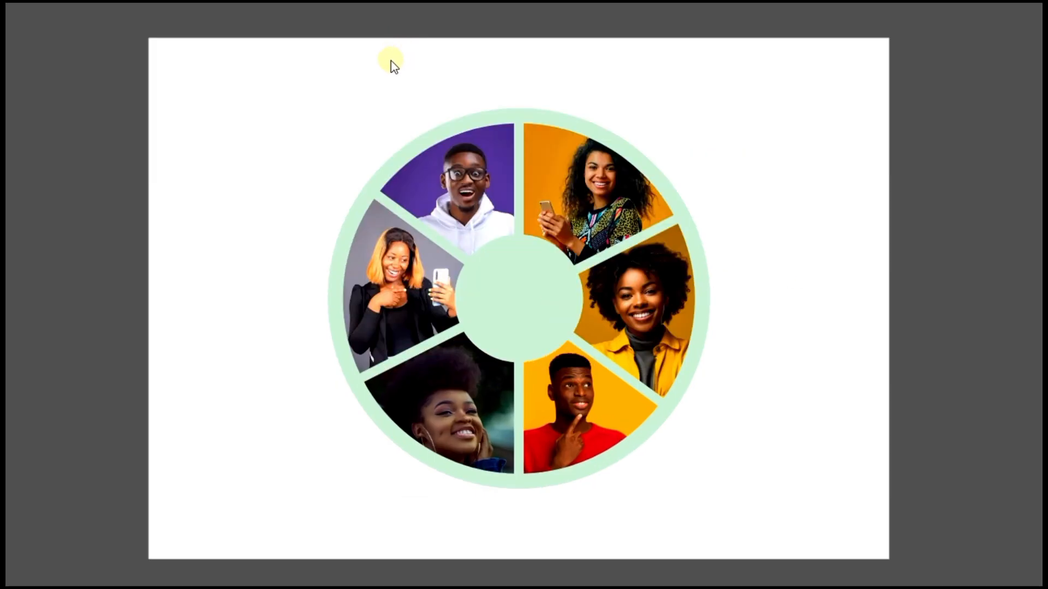
left_click(535, 361)
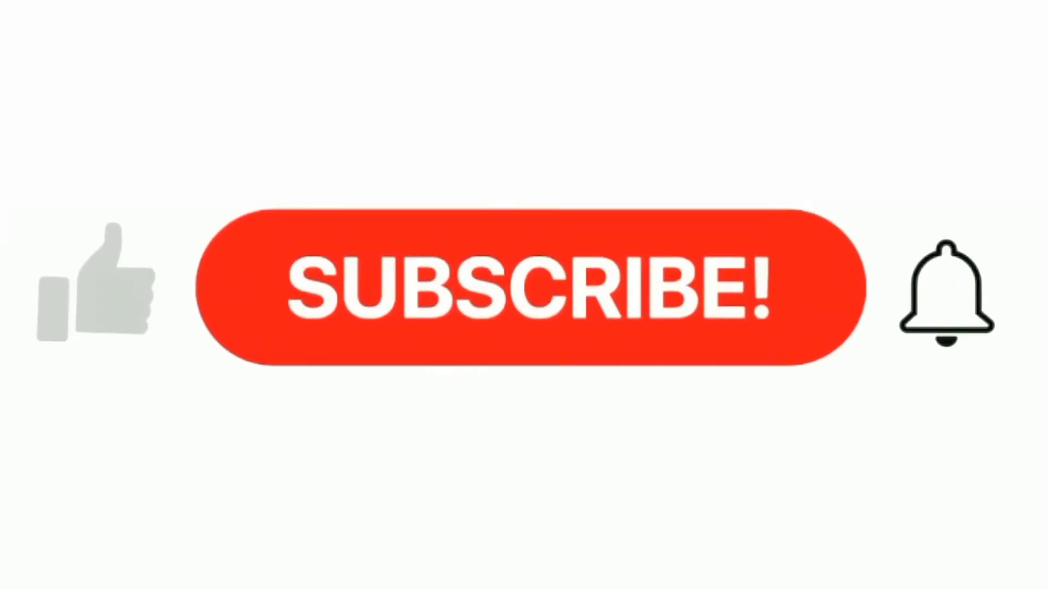